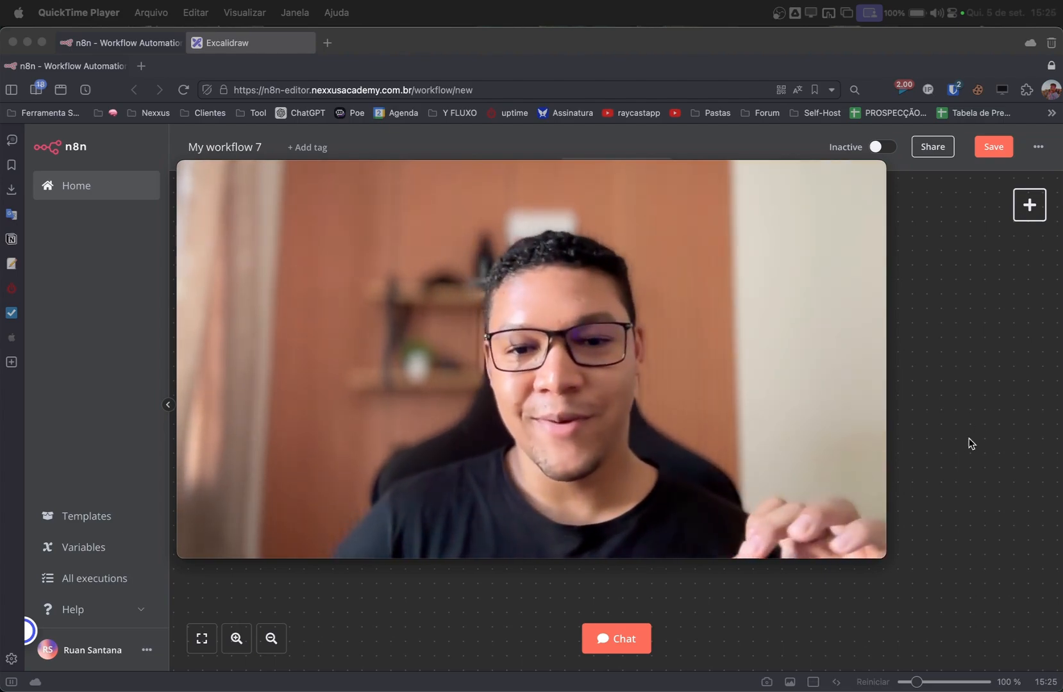
pyautogui.moveTo(868, 520)
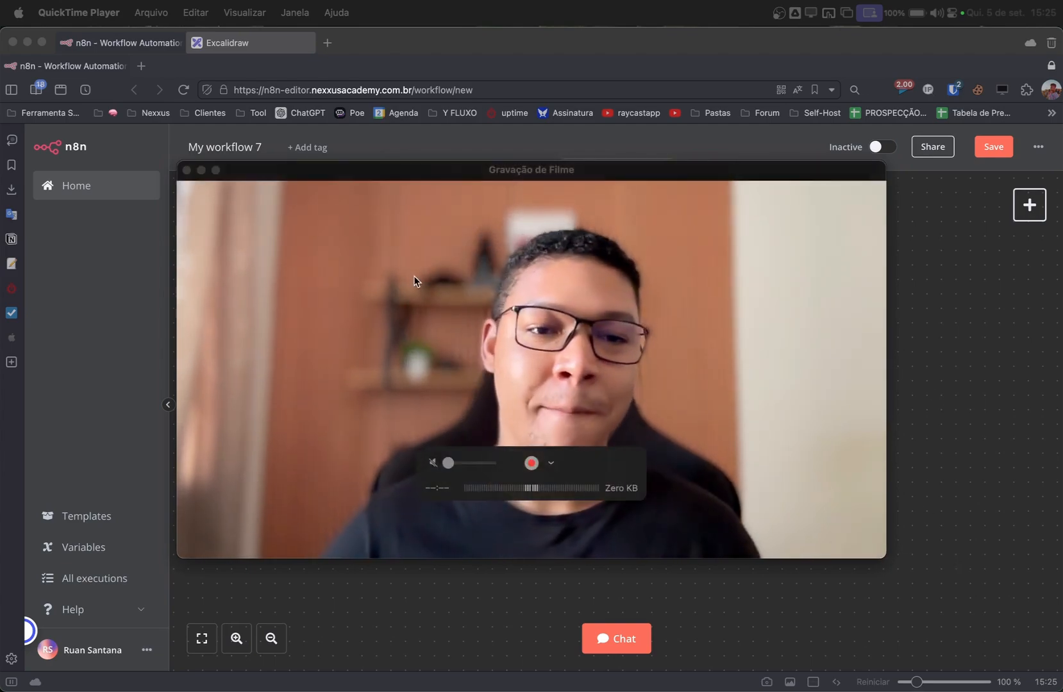
pyautogui.moveTo(185, 168); pyautogui.dragTo(584, 393)
pyautogui.moveTo(752, 461); pyautogui.dragTo(840, 2)
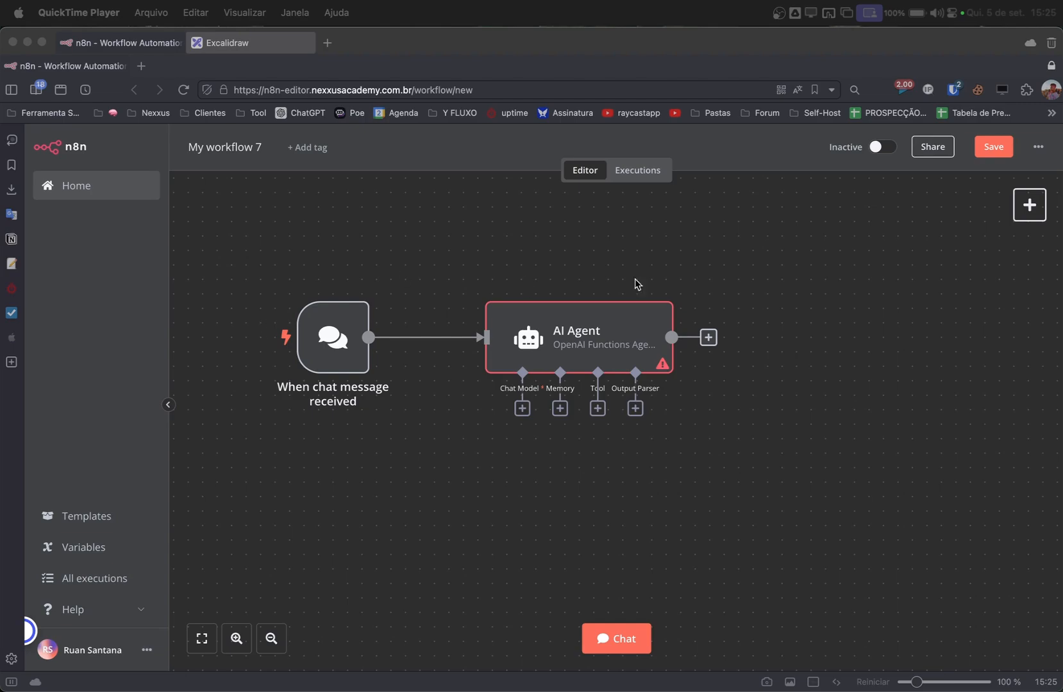
# Step: Delete the existing chat trigger and AI Agent nodes from the workflow canvas
pyautogui.click(302, 268)
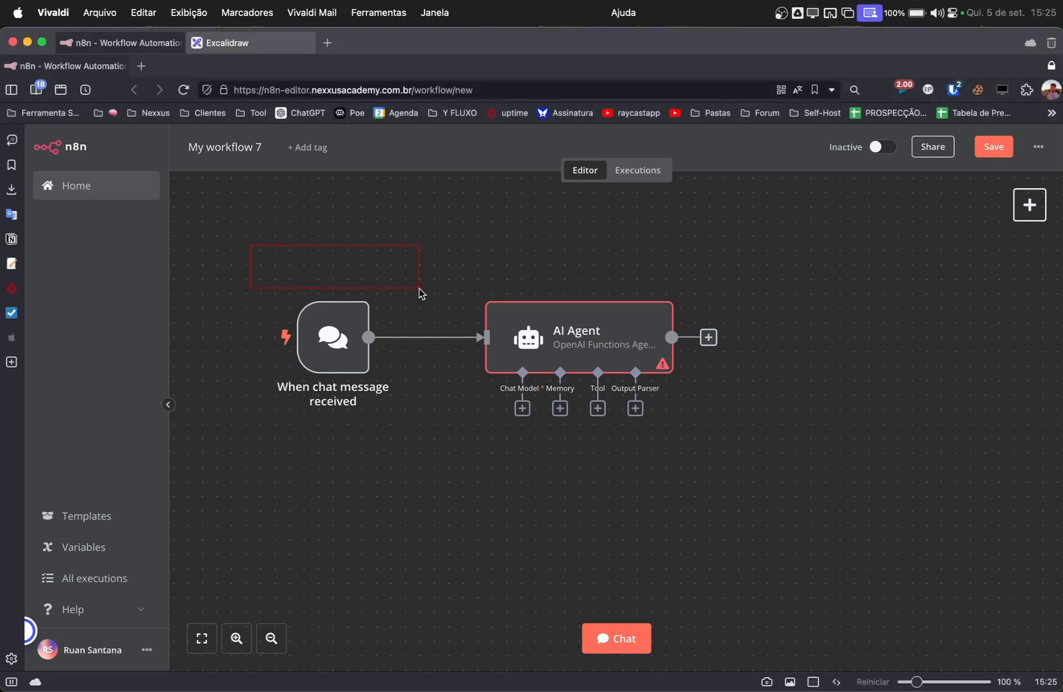
pyautogui.moveTo(419, 290); pyautogui.dragTo(759, 466)
pyautogui.press('Delete')
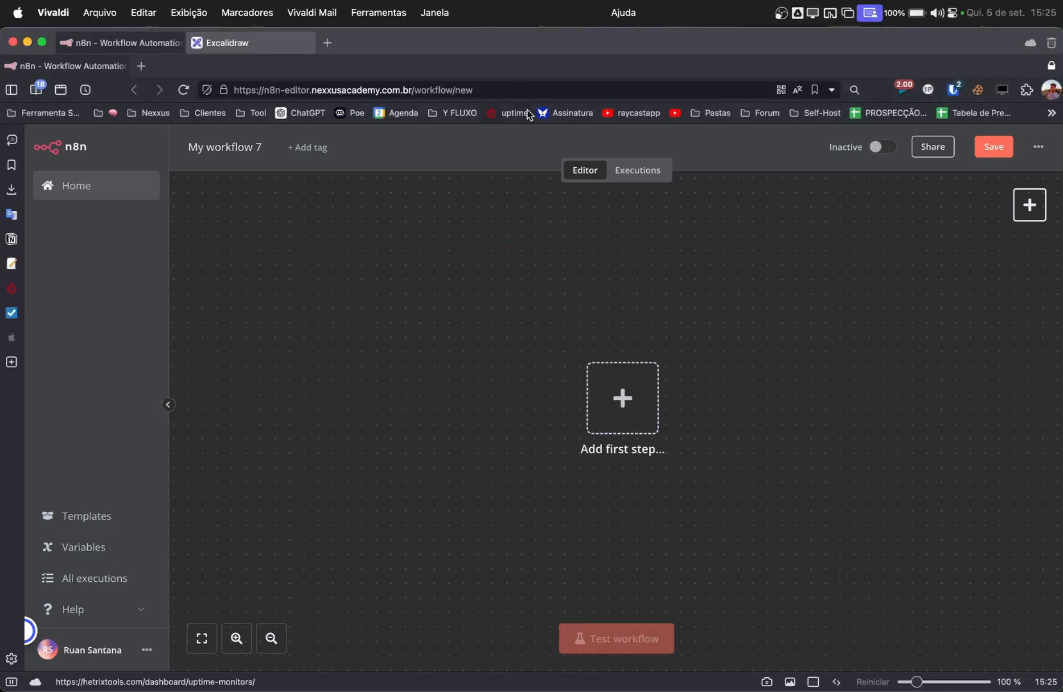
# Step: Add a manual trigger as the workflow's first step and place it in the left half of the canvas
pyautogui.click(643, 418)
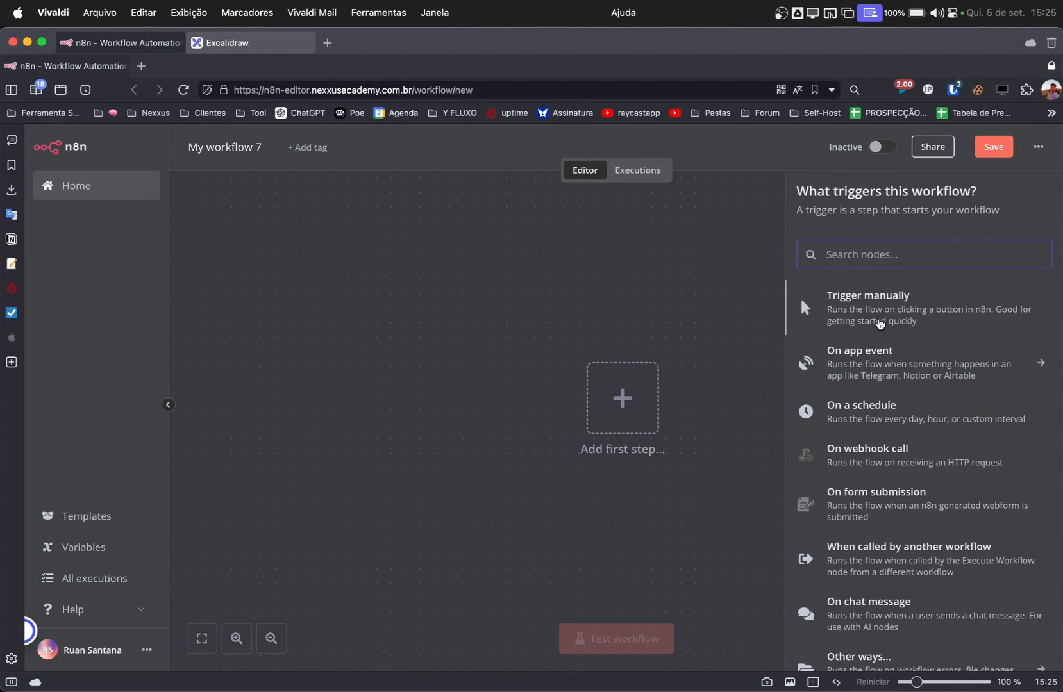
pyautogui.click(875, 321)
pyautogui.moveTo(625, 430); pyautogui.dragTo(423, 380)
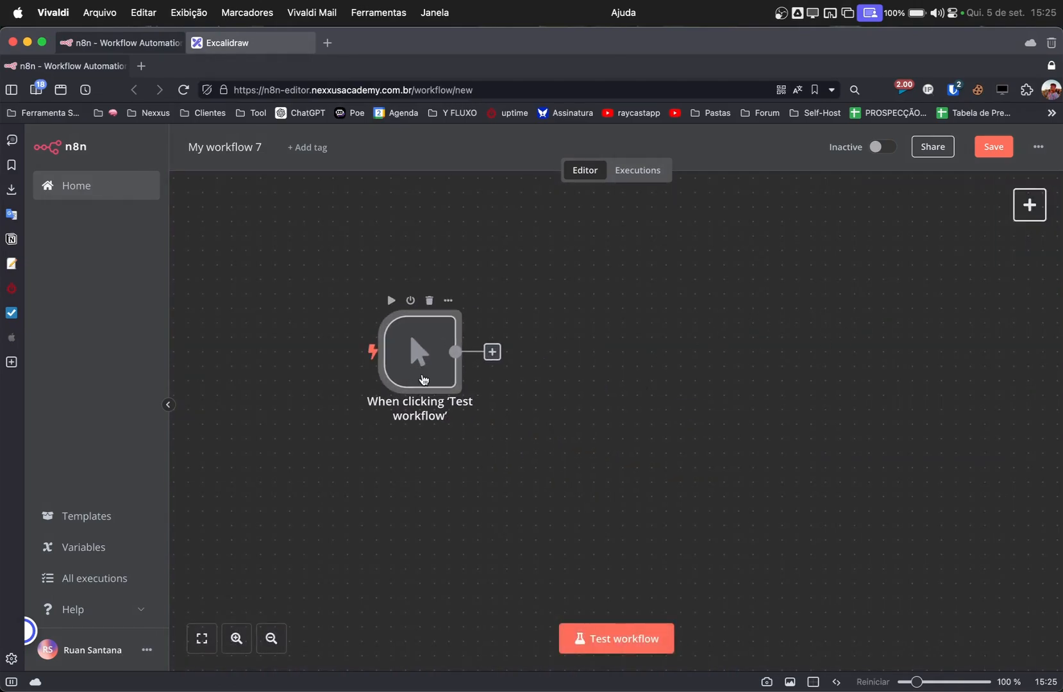
# Step: Add an AI Agent node after the manual trigger and return to the canvas
pyautogui.click(492, 352)
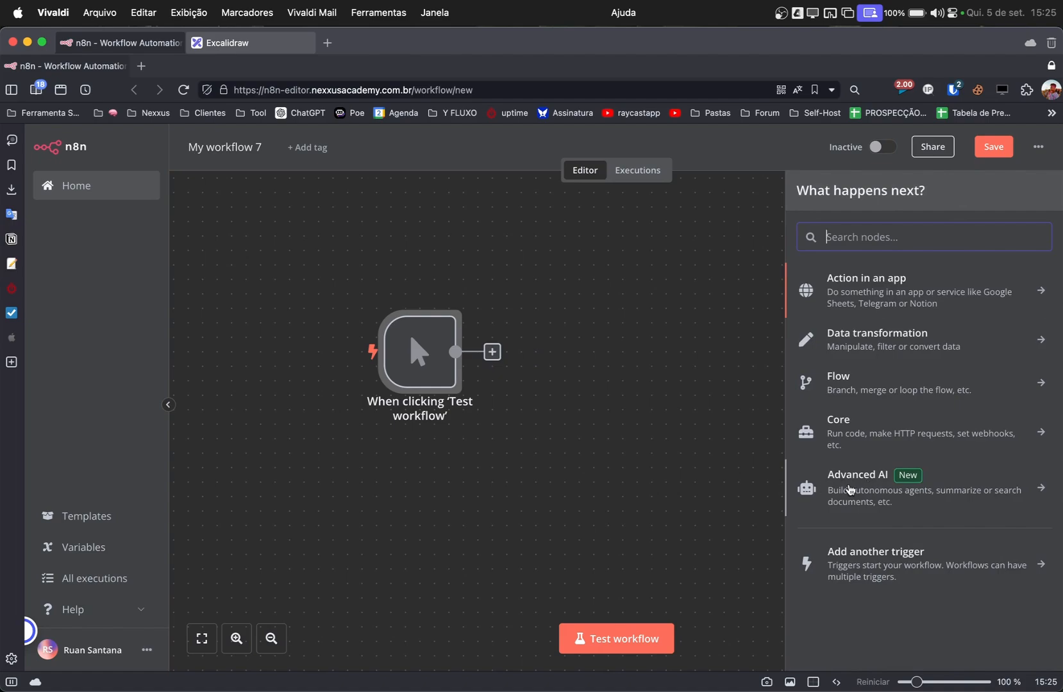
pyautogui.click(845, 491)
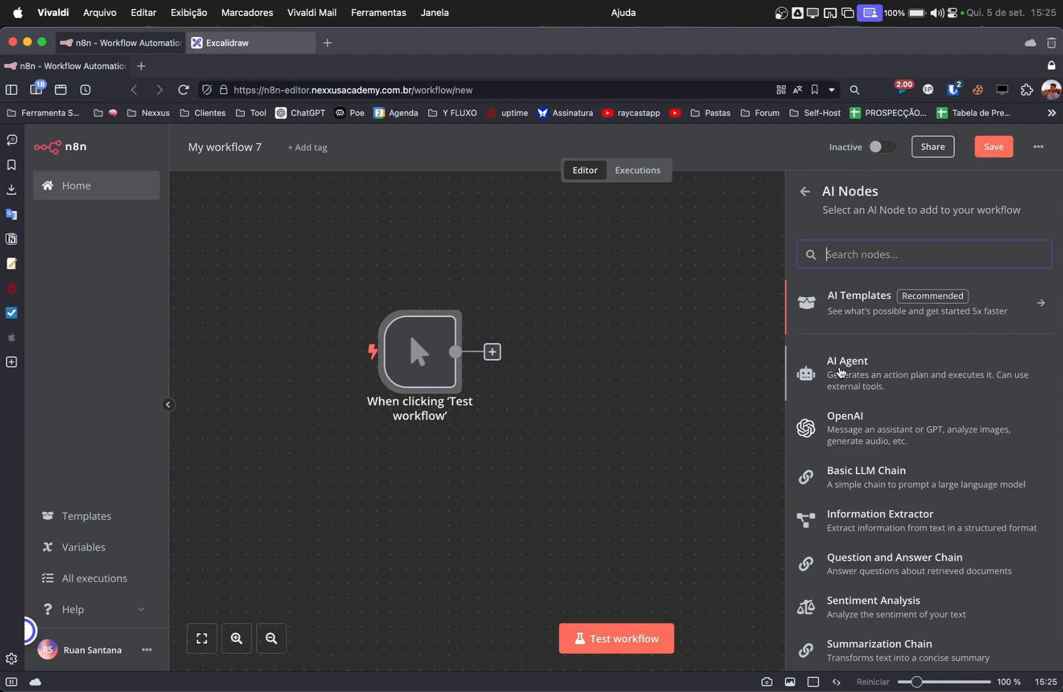
pyautogui.click(842, 373)
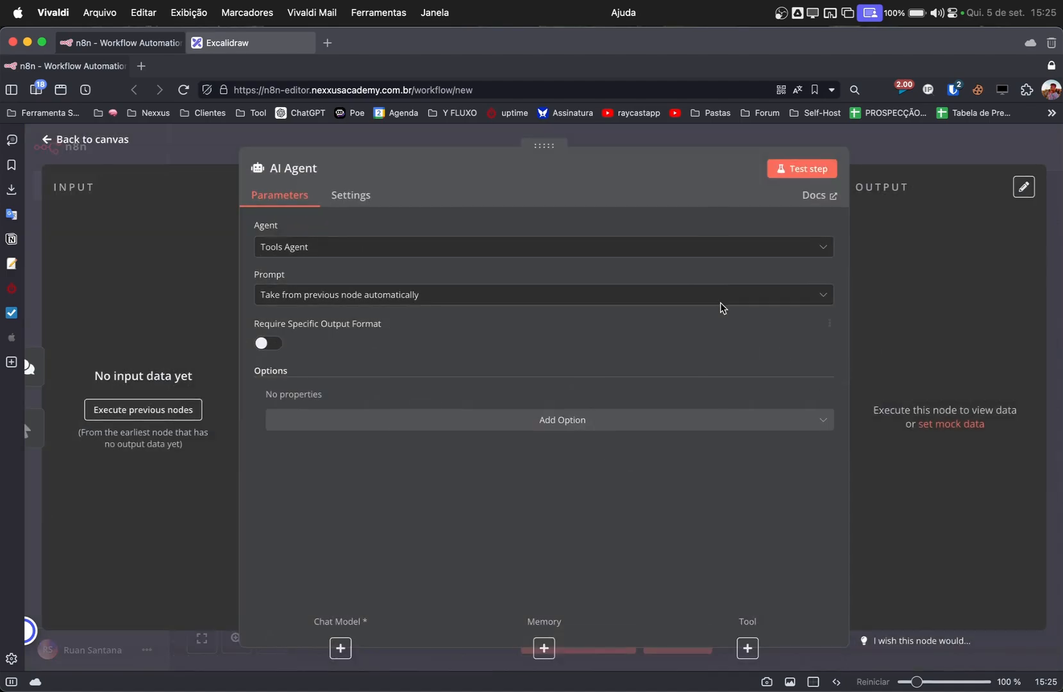
pyautogui.click(874, 162)
# Step: Separate the two trigger nodes on the canvas and delete the manual trigger, keeping the chat message trigger
pyautogui.moveTo(440, 364); pyautogui.dragTo(316, 344)
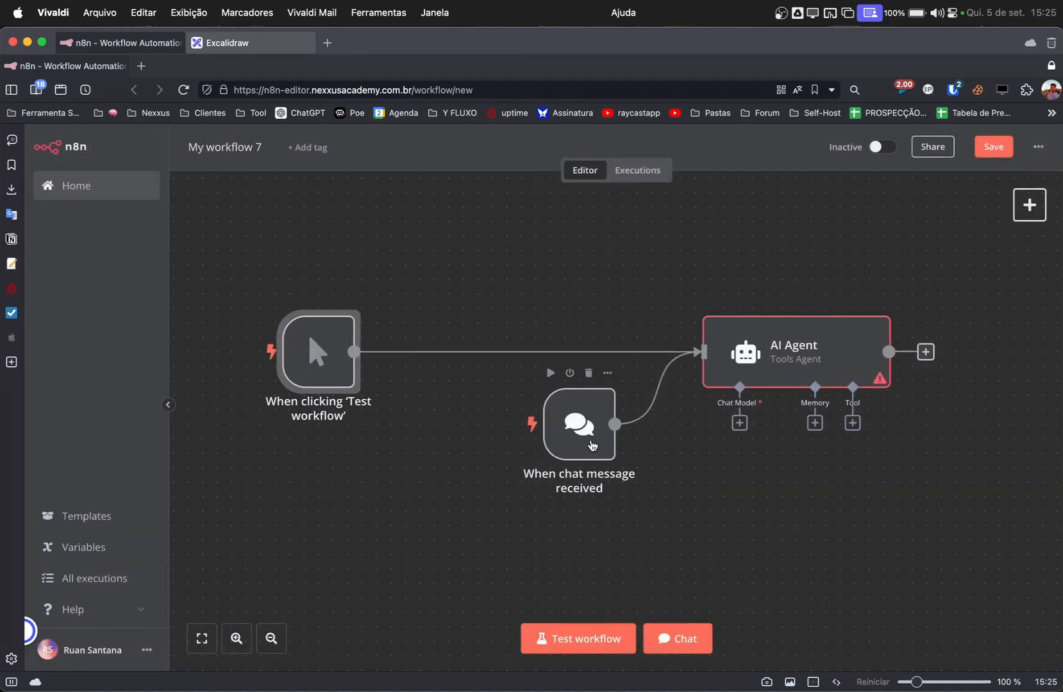
pyautogui.moveTo(591, 443); pyautogui.dragTo(490, 284)
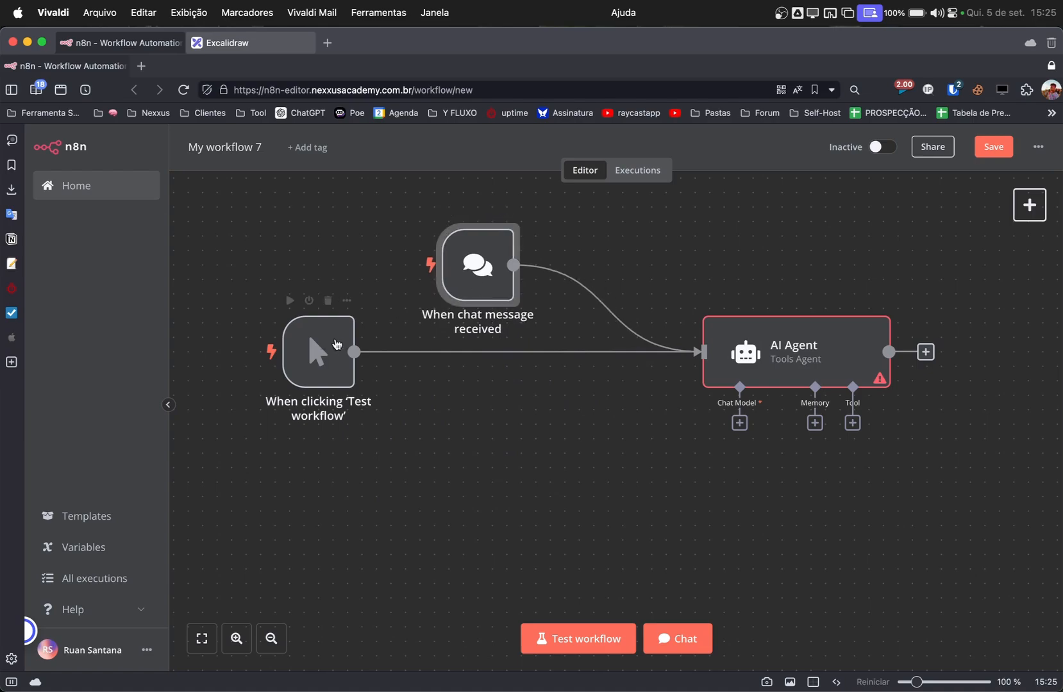
pyautogui.click(329, 302)
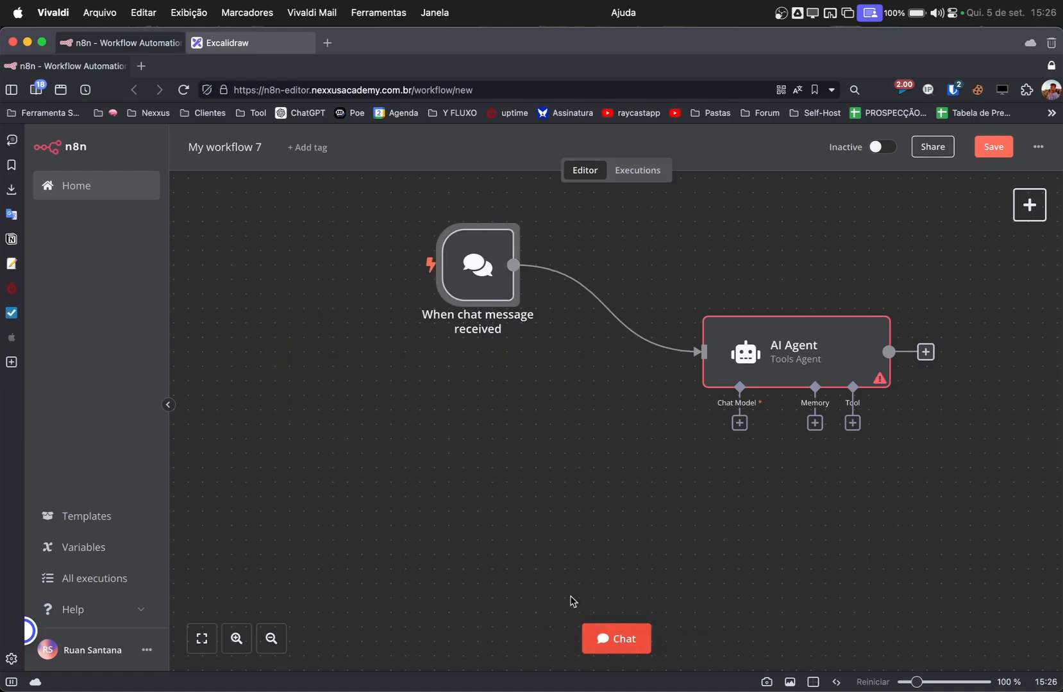
# Step: Open the AI Agent's test chat window for a look and close it
pyautogui.click(606, 638)
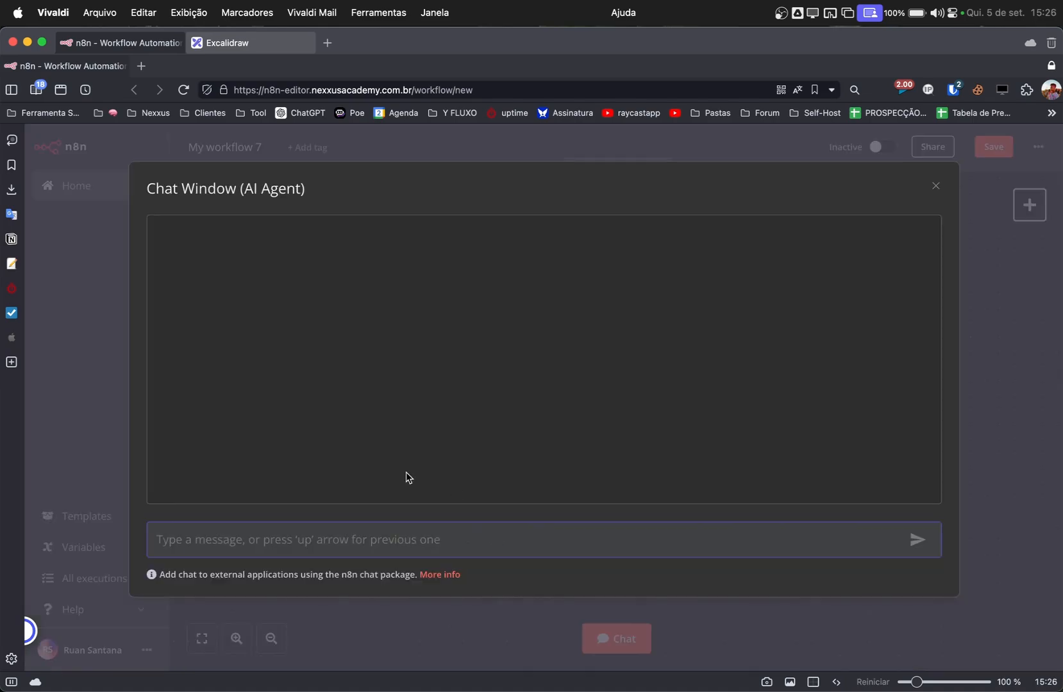
pyautogui.click(998, 443)
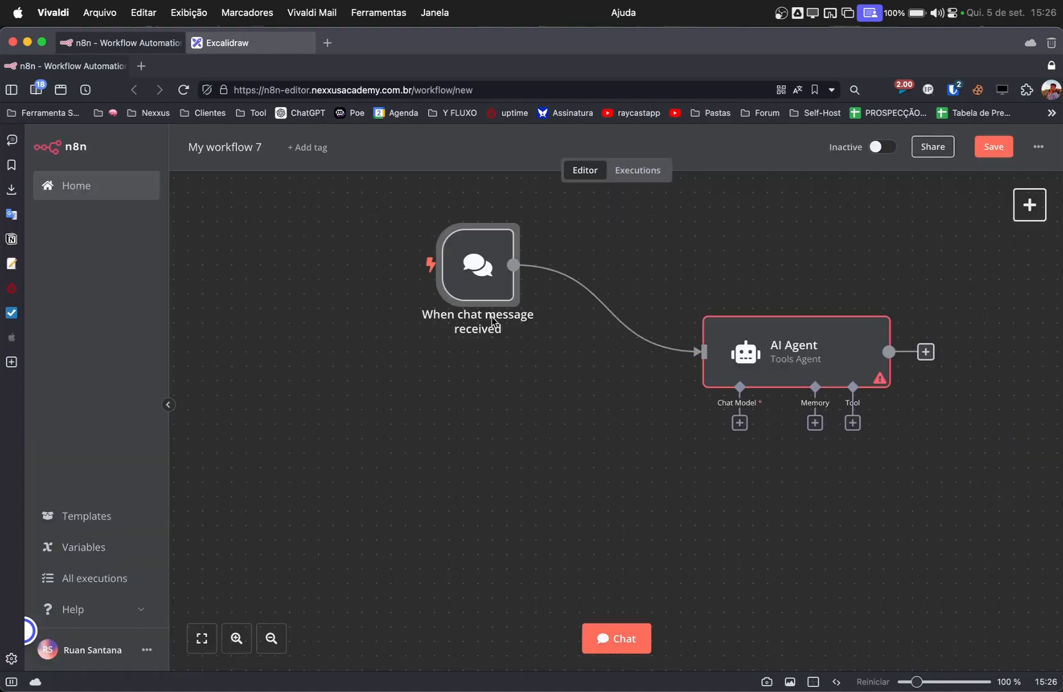
# Step: Align the chat message trigger with the AI Agent node and move both nodes together toward the canvas's upper left
pyautogui.moveTo(470, 276); pyautogui.dragTo(550, 360)
pyautogui.moveTo(380, 264); pyautogui.dragTo(878, 387)
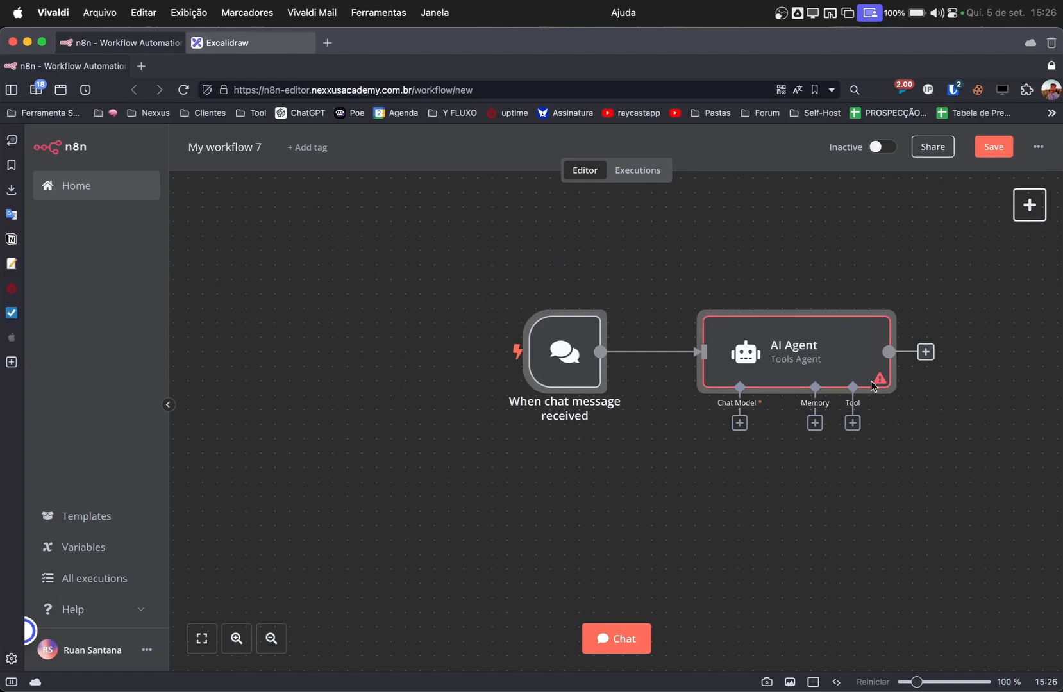
pyautogui.moveTo(800, 357); pyautogui.dragTo(552, 320)
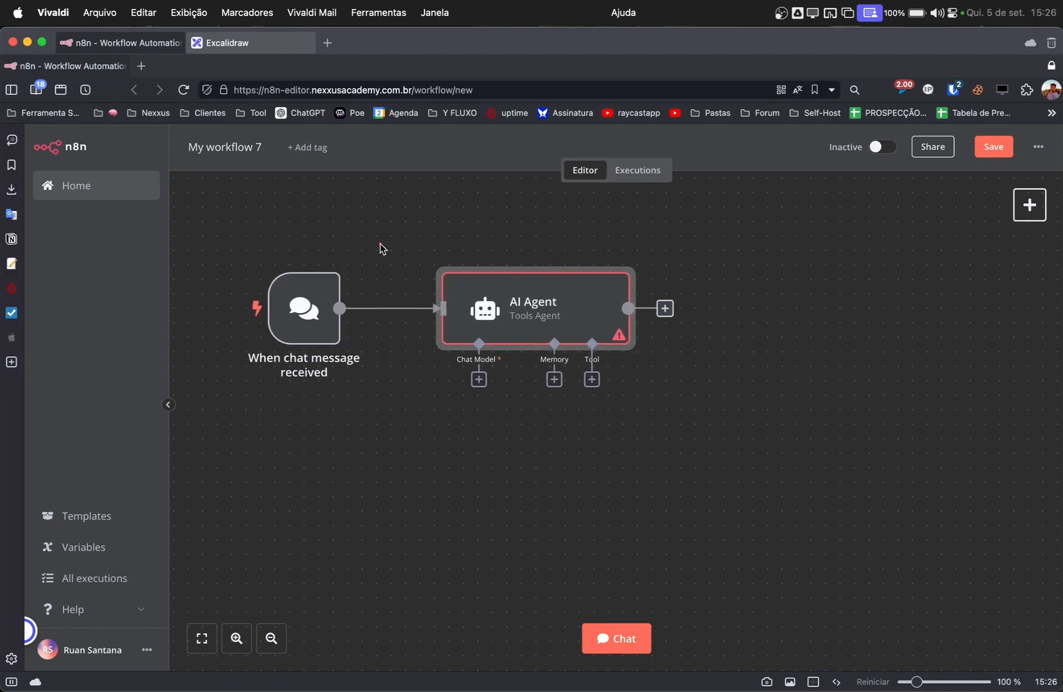
# Step: Switch to Excalidraw to view the notes on model, memory and tools, and return to the n8n workflow
pyautogui.click(229, 40)
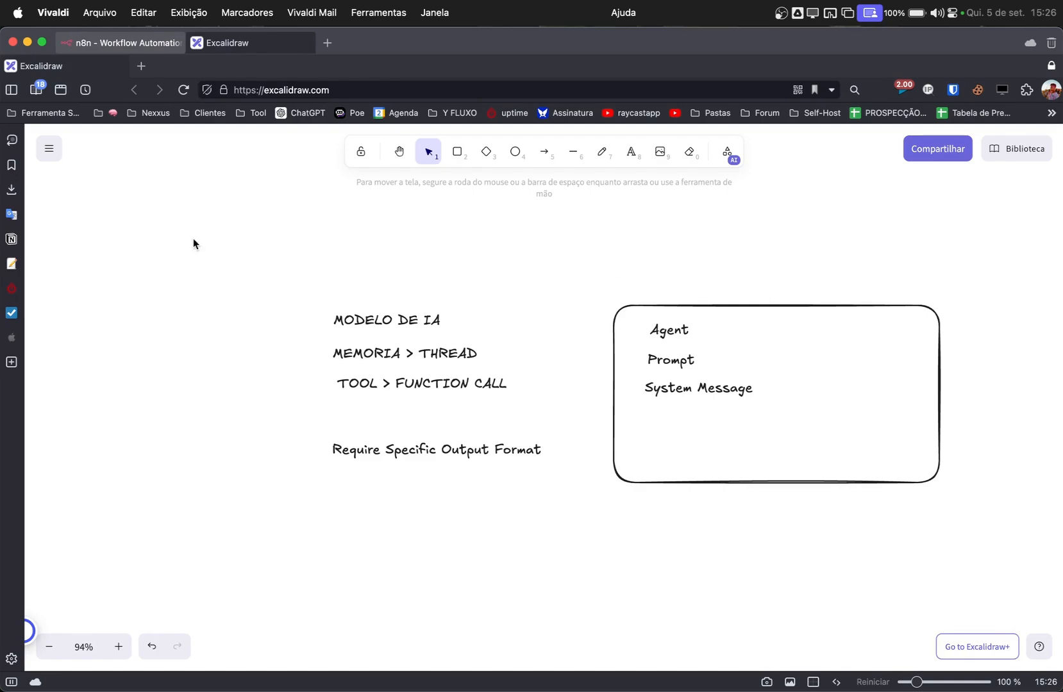
pyautogui.click(96, 43)
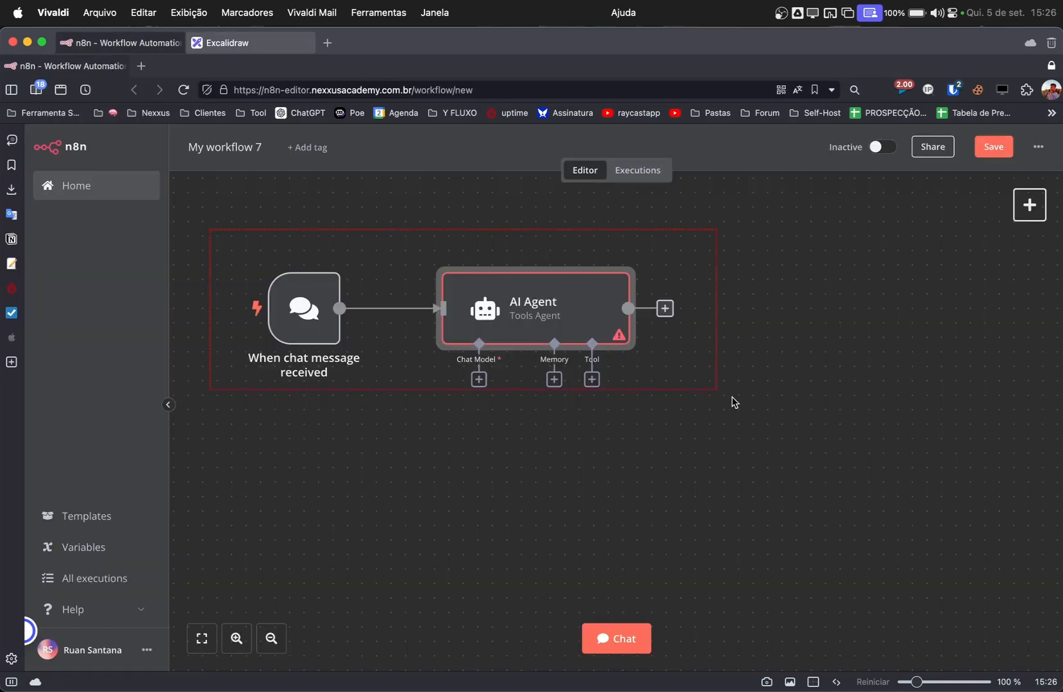
pyautogui.moveTo(735, 403); pyautogui.dragTo(743, 416)
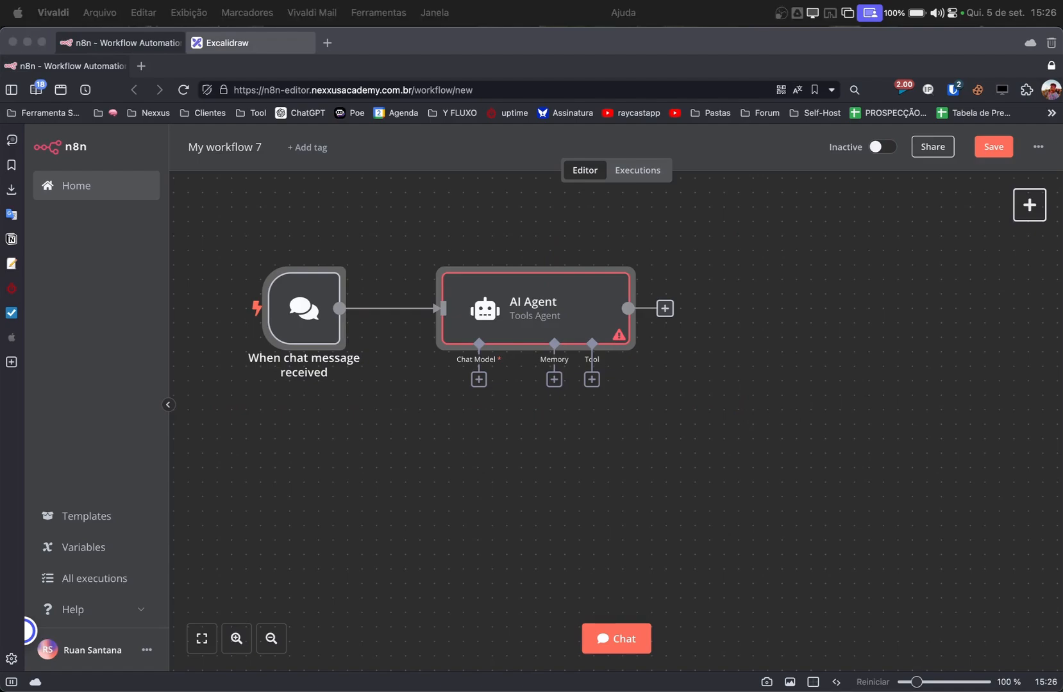
pyautogui.moveTo(488, 225); pyautogui.dragTo(626, 188)
pyautogui.click(248, 118)
pyautogui.scroll(3, 629, 483)
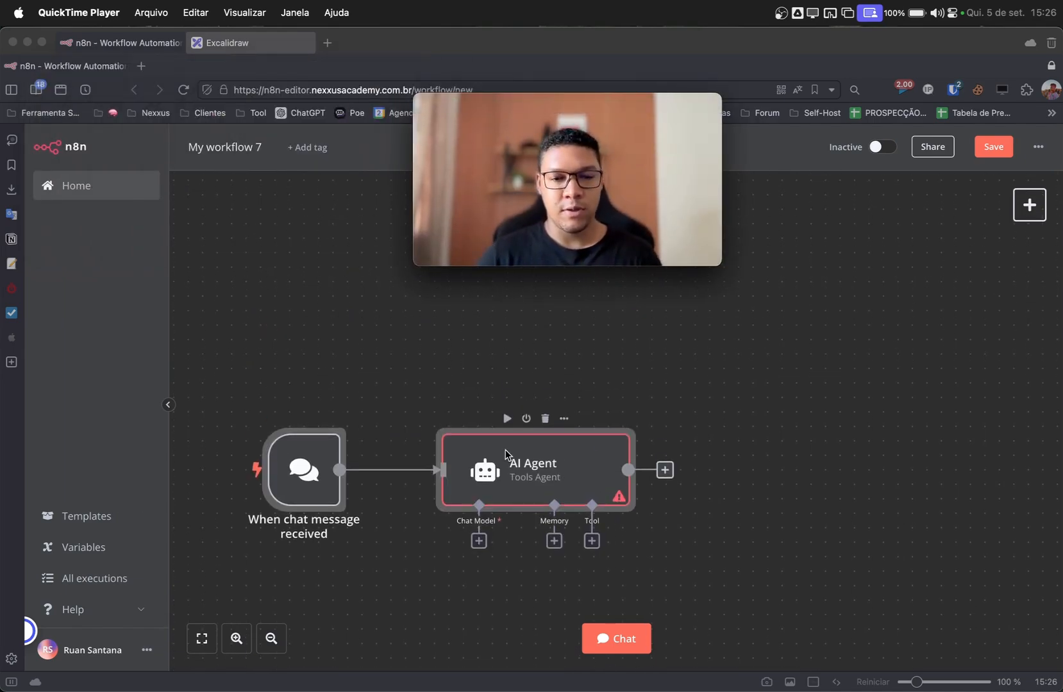
pyautogui.hscroll(-4, 496, 438)
pyautogui.click(328, 377)
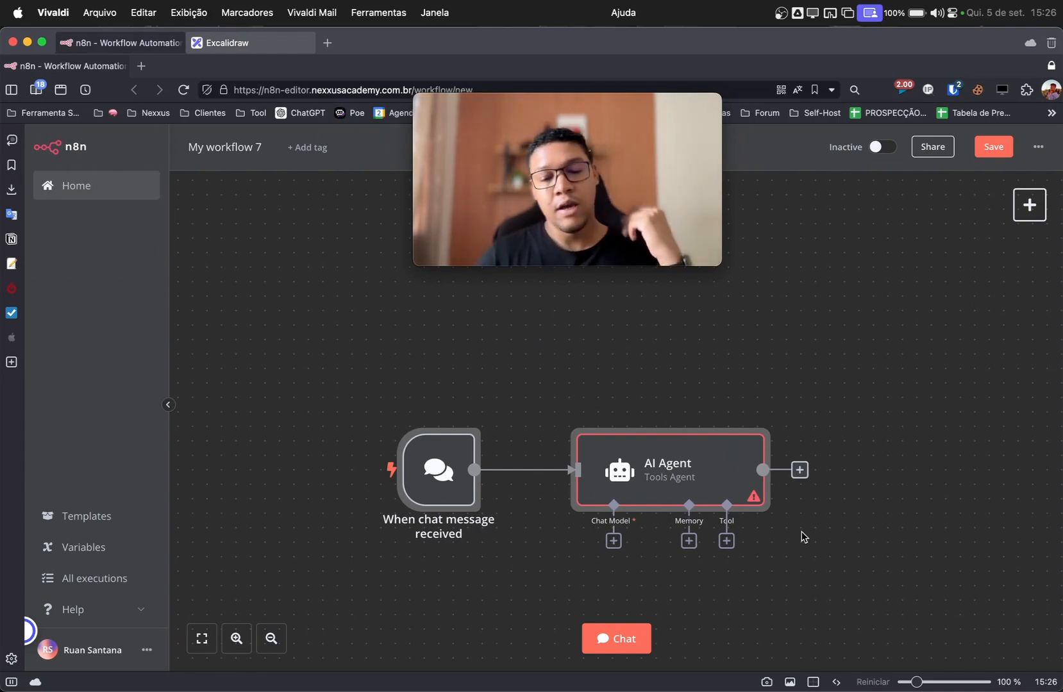
pyautogui.hscroll(1, 670, 402)
pyautogui.hscroll(5, 671, 402)
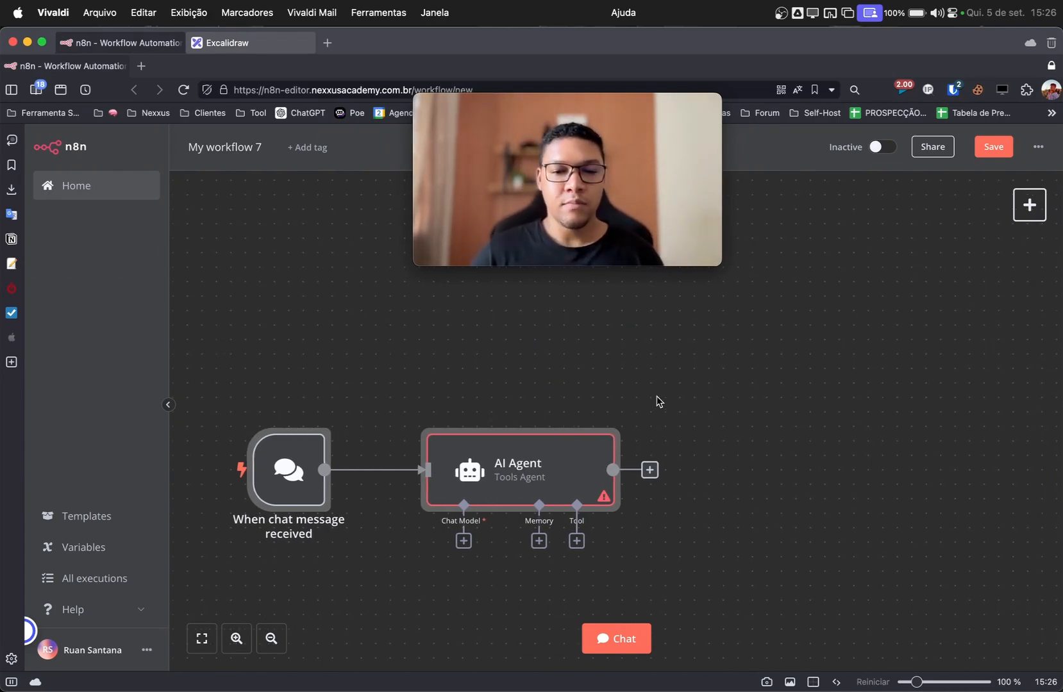
# Step: Attach an OpenAI Chat Model to the AI Agent's Chat Model connector and set its model to gpt-4o-mini
pyautogui.moveTo(464, 506); pyautogui.dragTo(453, 591)
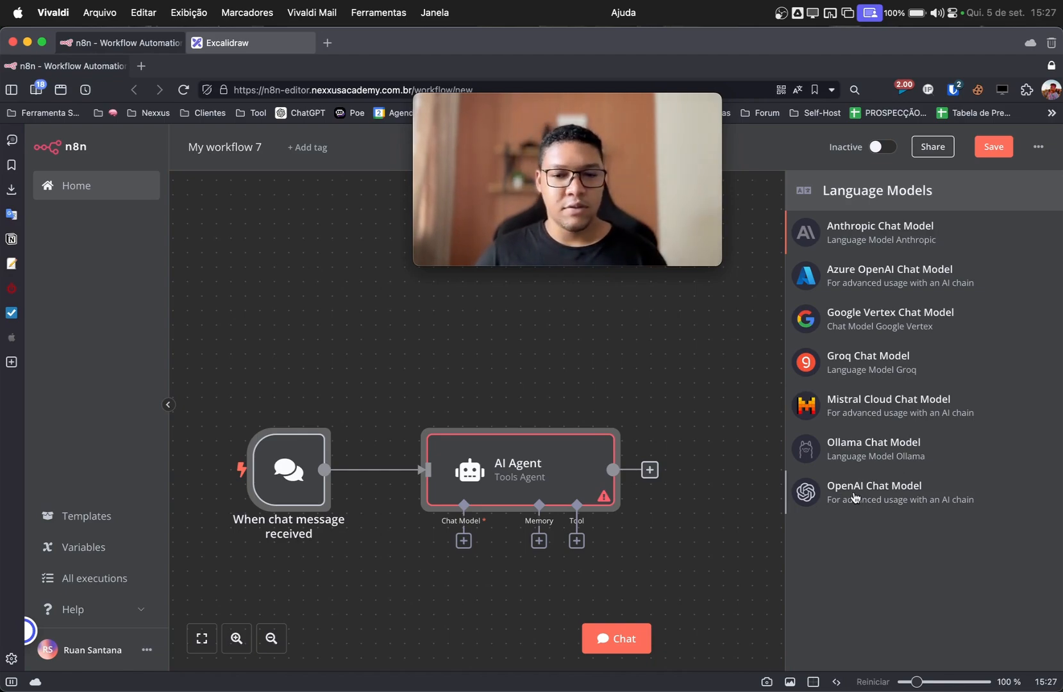
pyautogui.click(833, 492)
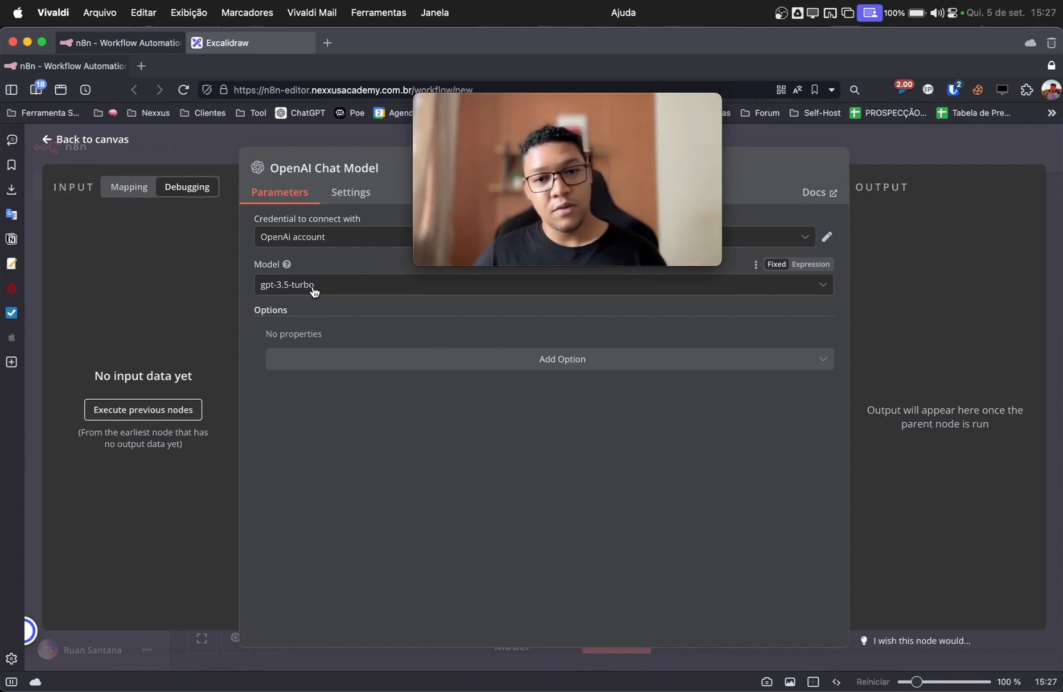
pyautogui.click(311, 287)
pyautogui.scroll(-8, 324, 358)
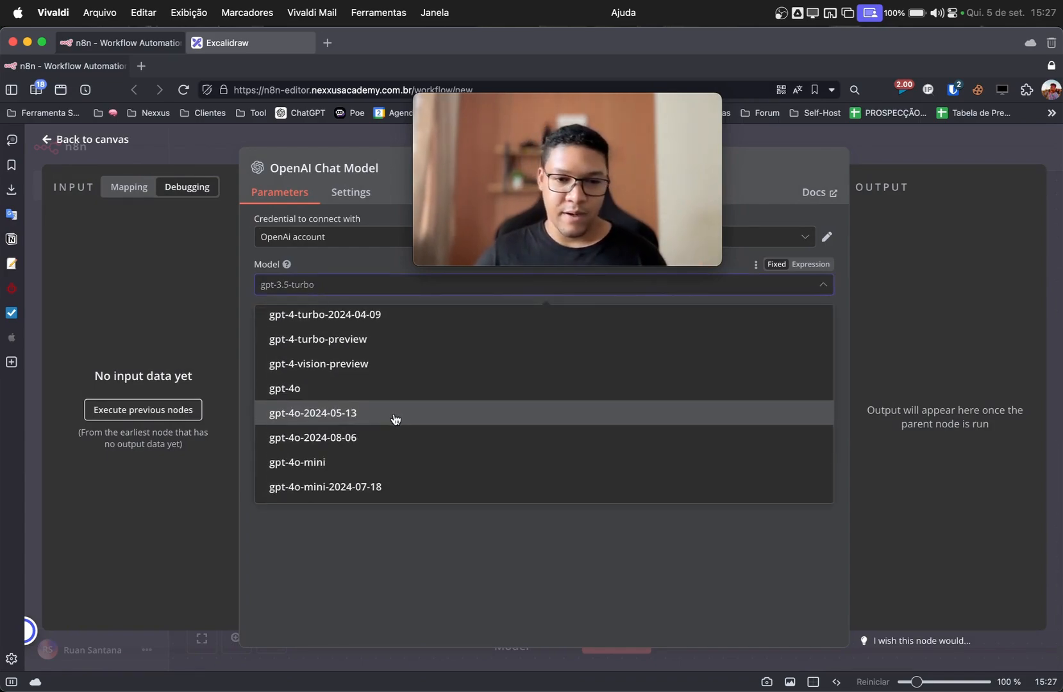
pyautogui.click(340, 471)
pyautogui.moveTo(485, 170); pyautogui.dragTo(782, 472)
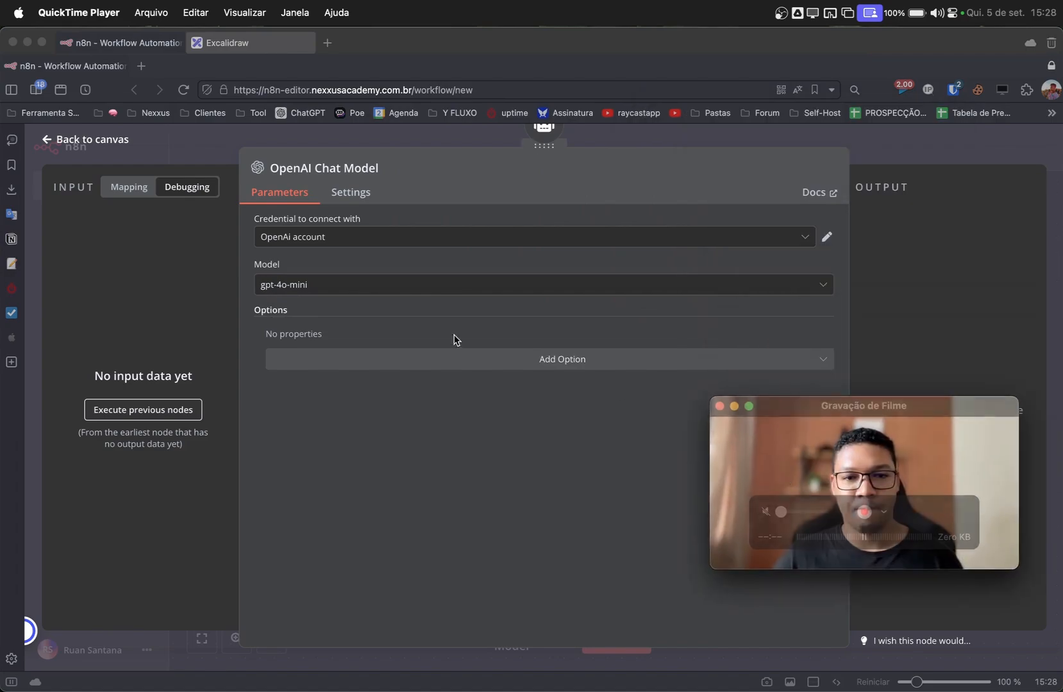
# Step: Review the available models and the additional options offered for the OpenAI Chat Model node
pyautogui.click(346, 285)
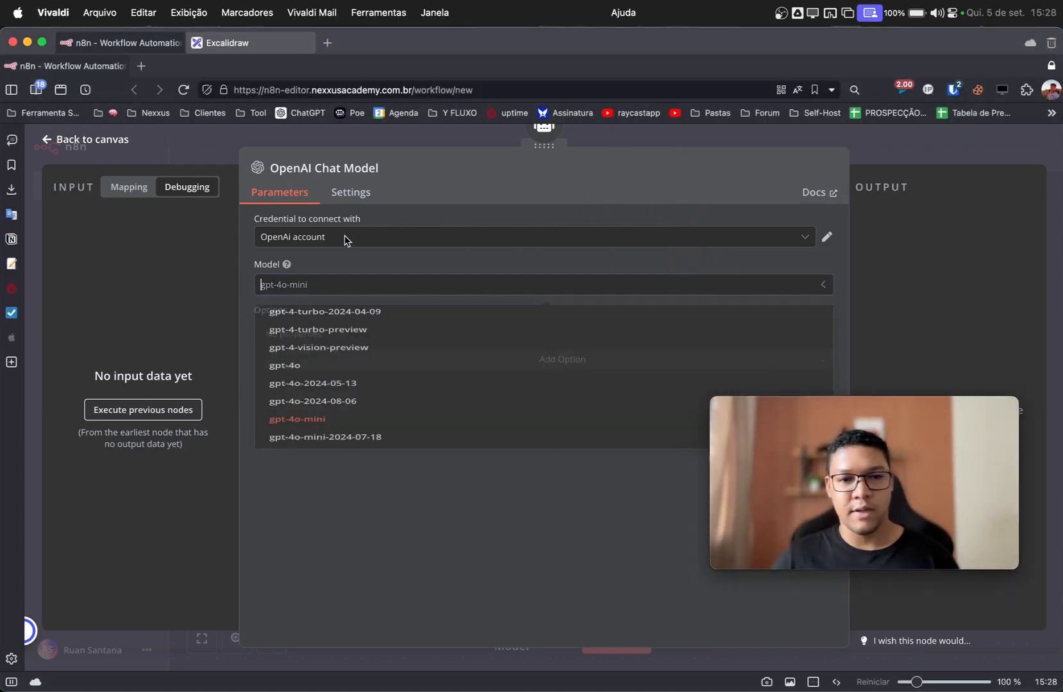
pyautogui.click(202, 322)
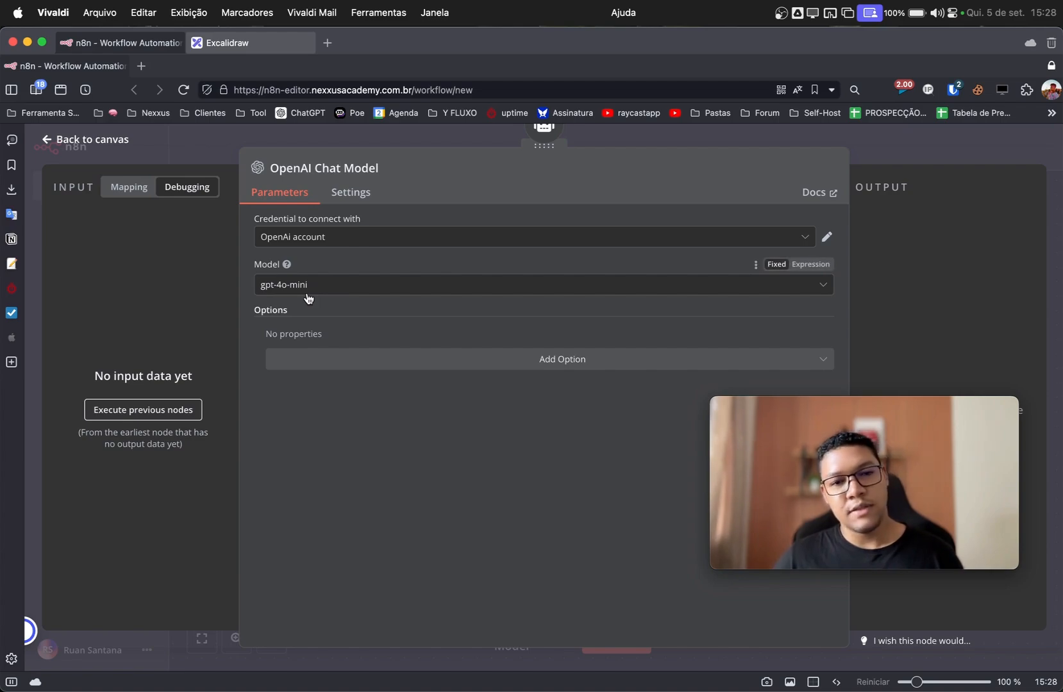
pyautogui.click(457, 367)
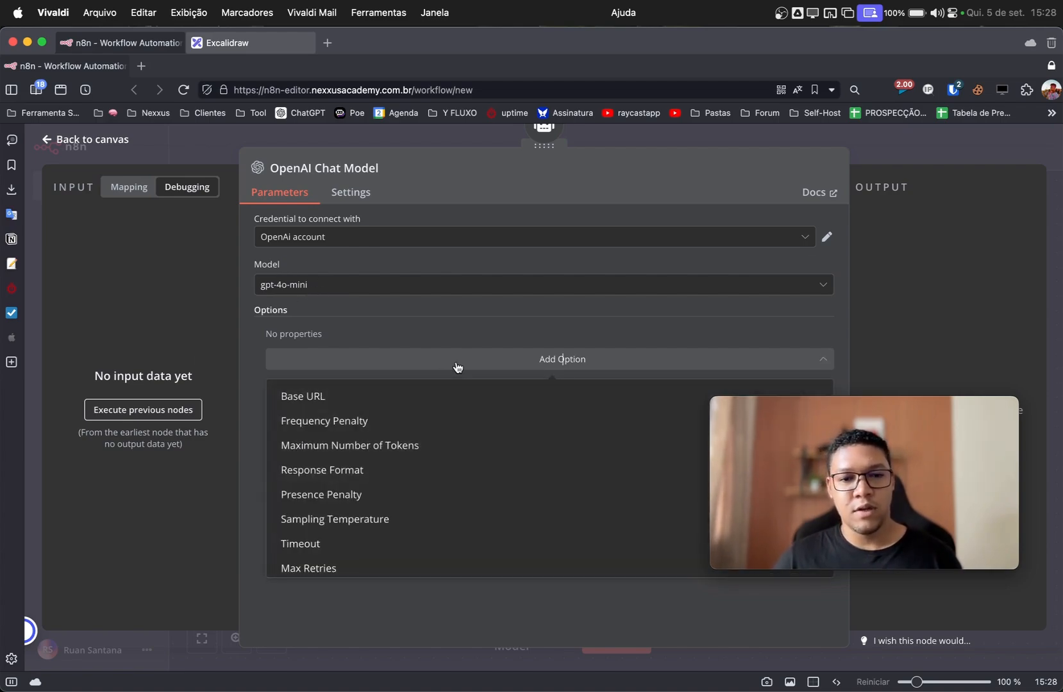
pyautogui.scroll(-1, 420, 471)
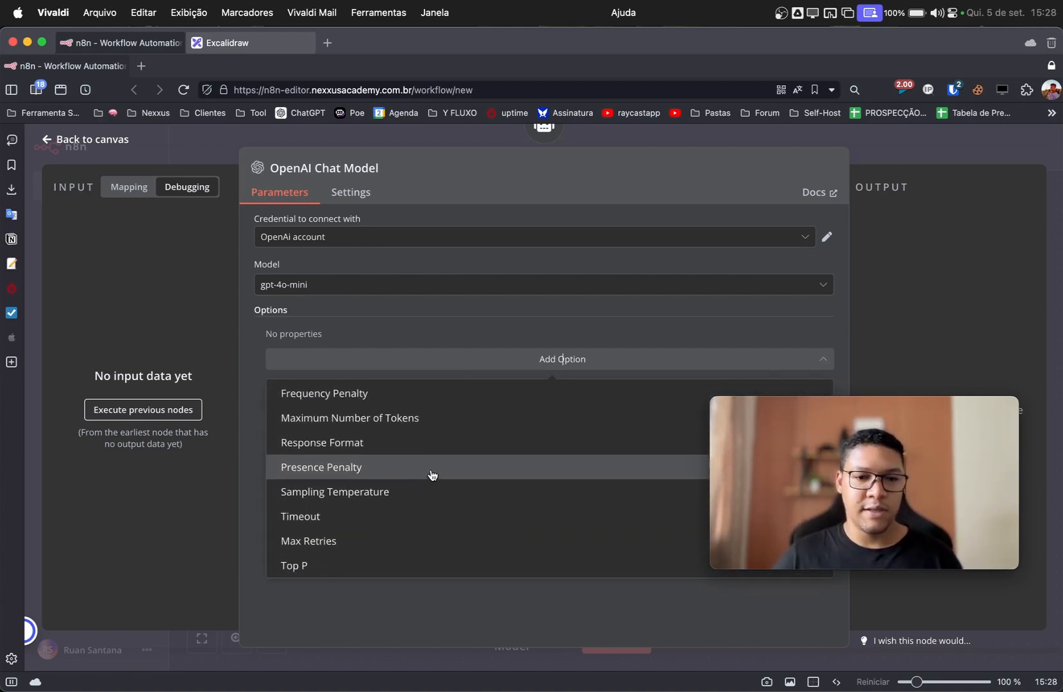
pyautogui.scroll(1, 420, 473)
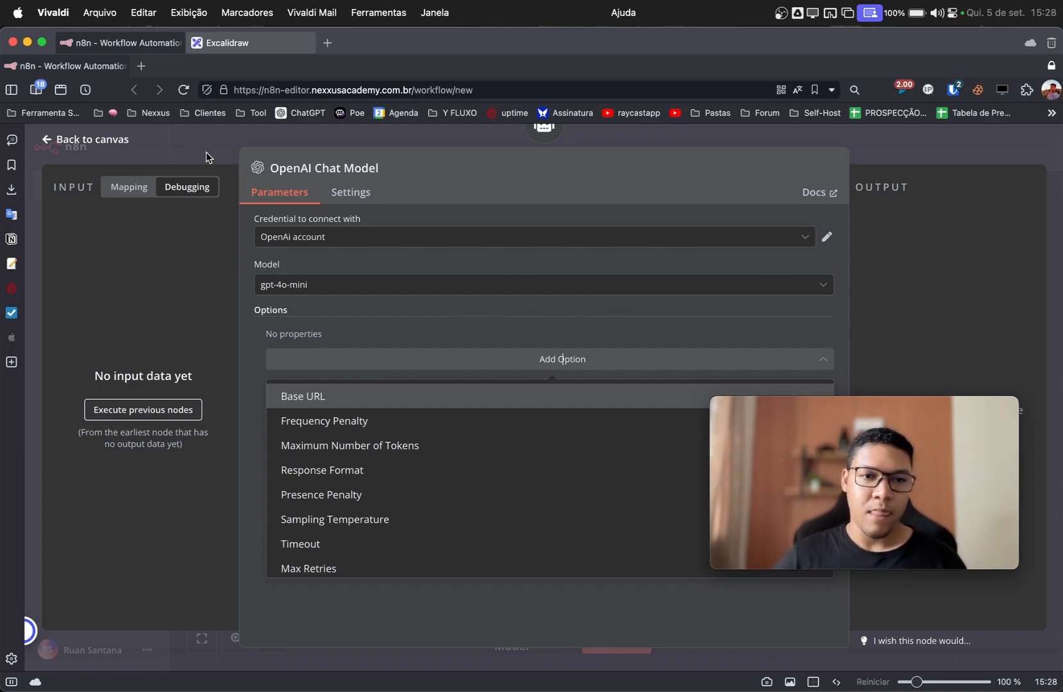
# Step: Return to the canvas and move the OpenAI Chat Model node to the lower left of the AI Agent
pyautogui.press('Escape')
pyautogui.moveTo(500, 441); pyautogui.dragTo(355, 485)
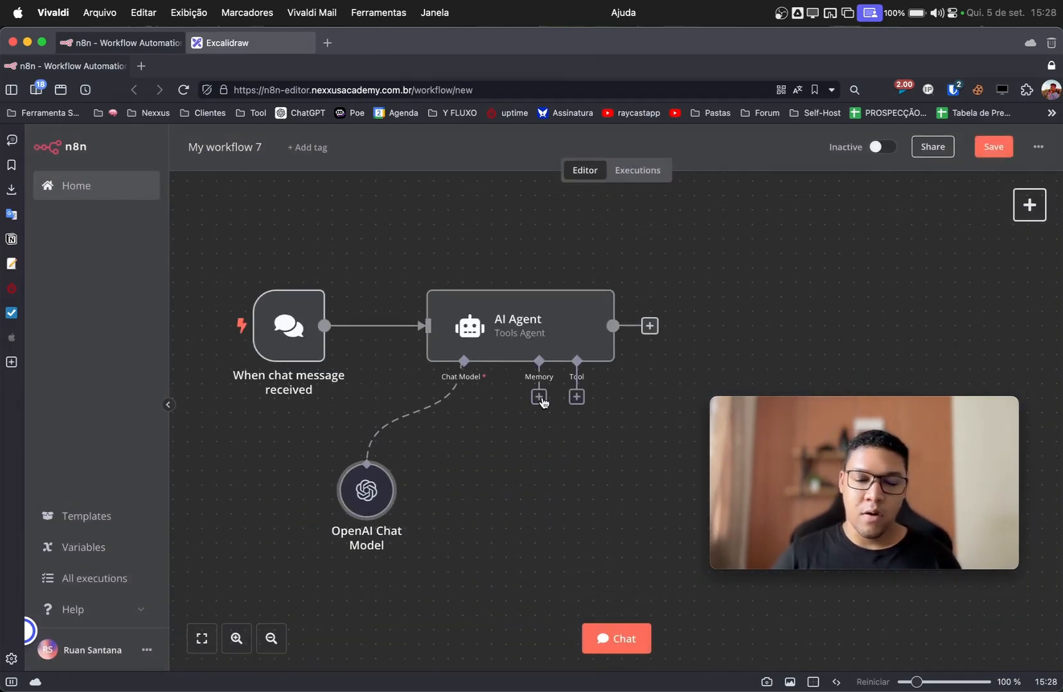
pyautogui.moveTo(824, 472); pyautogui.dragTo(483, 234)
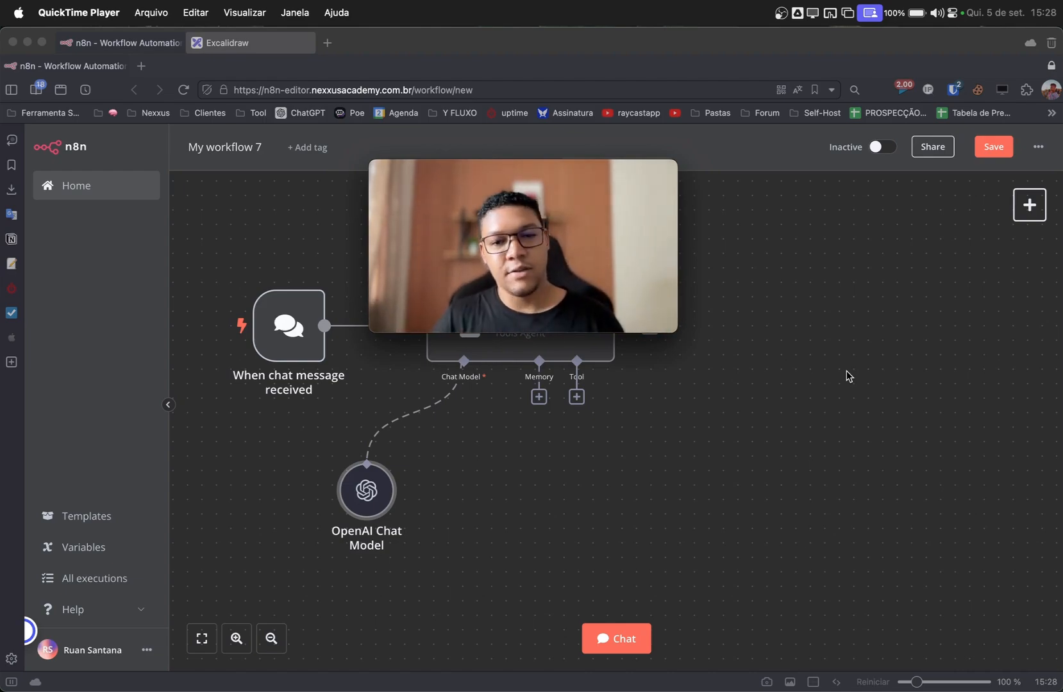
pyautogui.scroll(2, 731, 410)
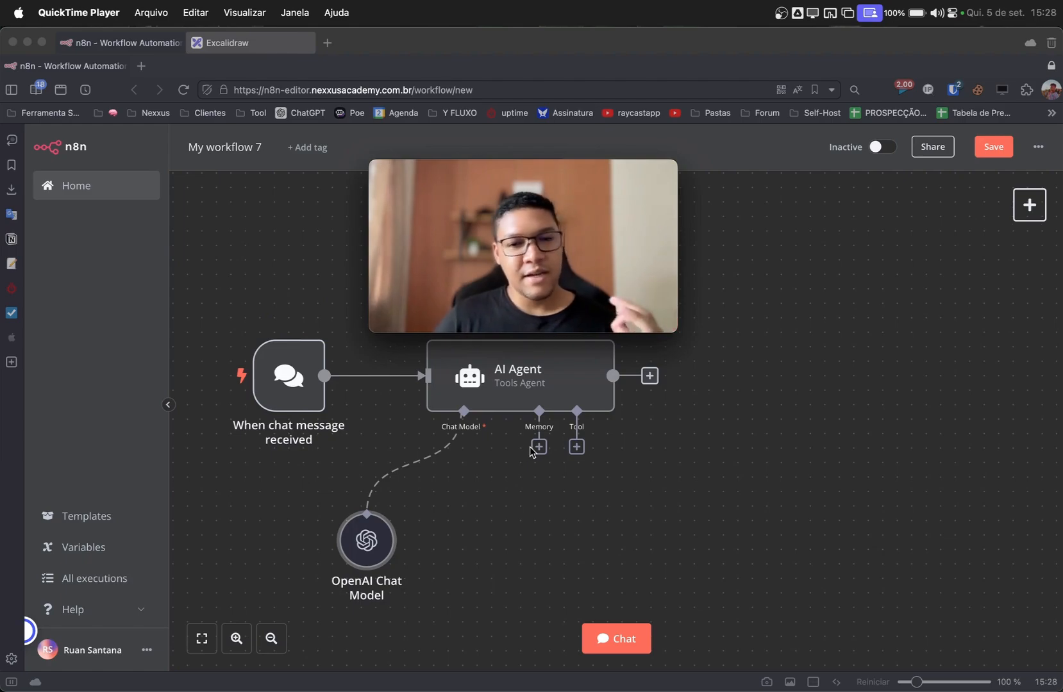
pyautogui.moveTo(585, 239)
pyautogui.moveTo(585, 240); pyautogui.dragTo(200, 75)
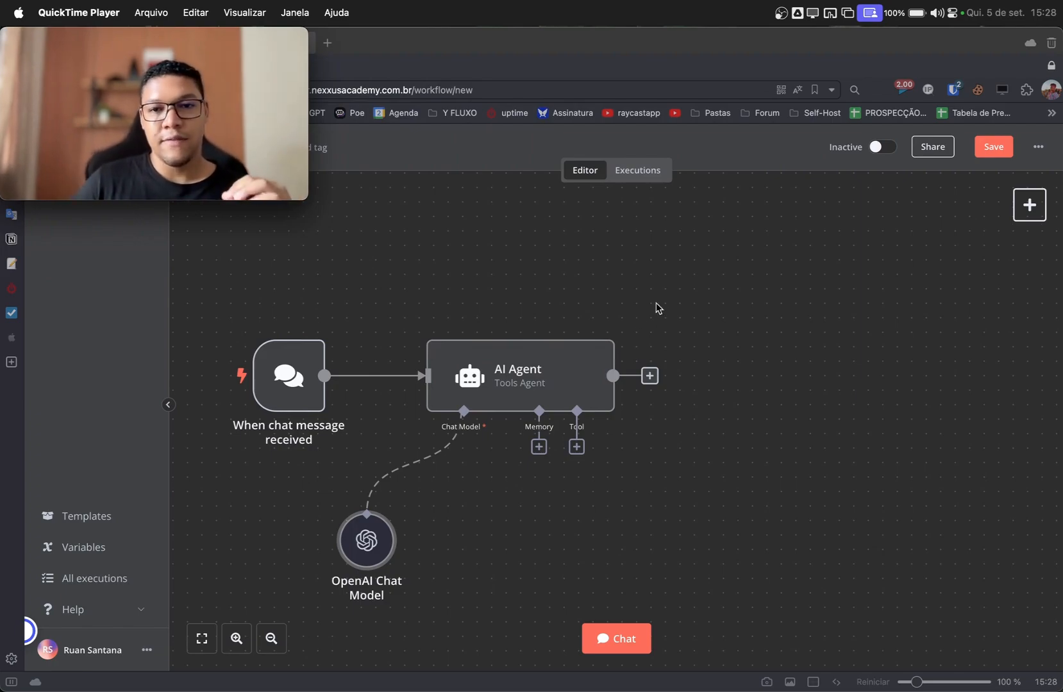
# Step: Attach a Window Buffer Memory with a context window length of 10 to the AI Agent's Memory connector, and delete the node again
pyautogui.click(541, 447)
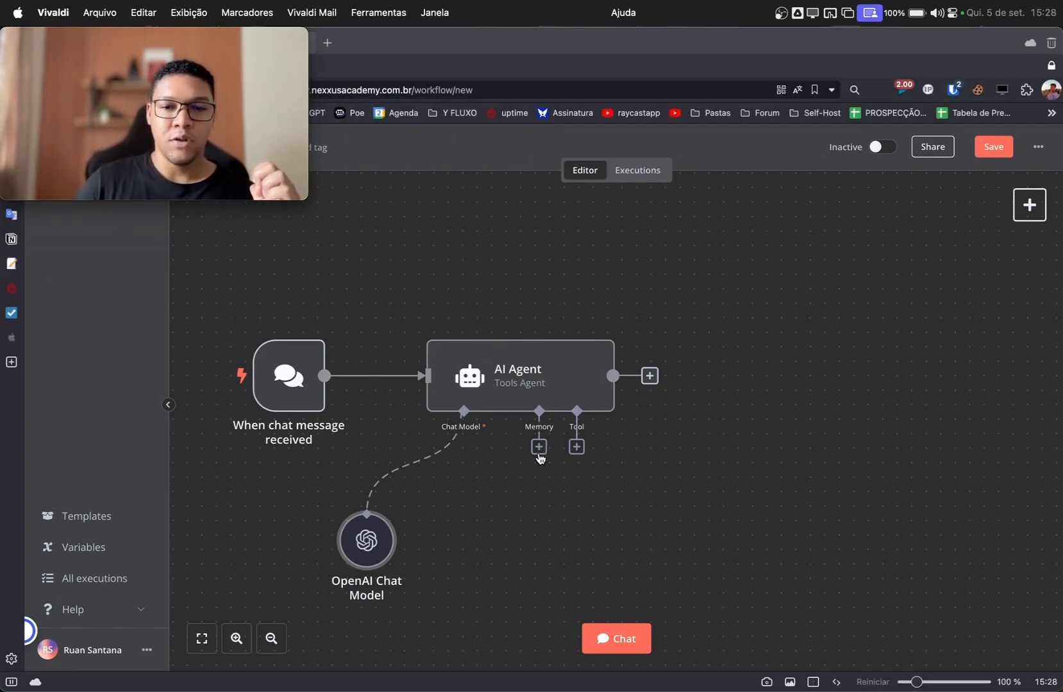
pyautogui.click(540, 448)
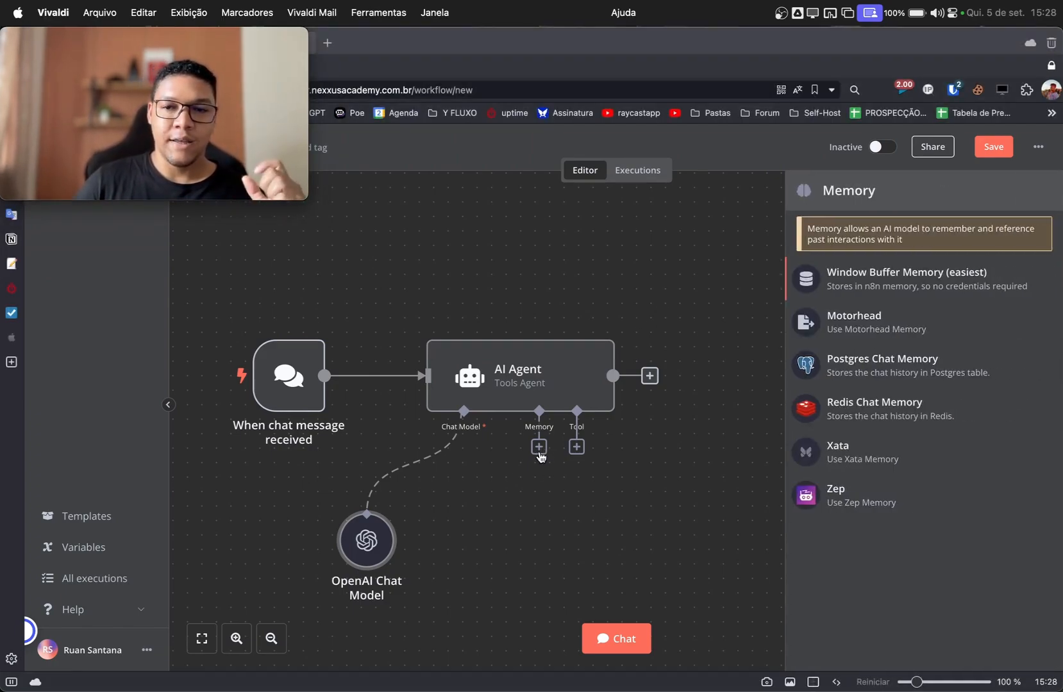
pyautogui.click(850, 277)
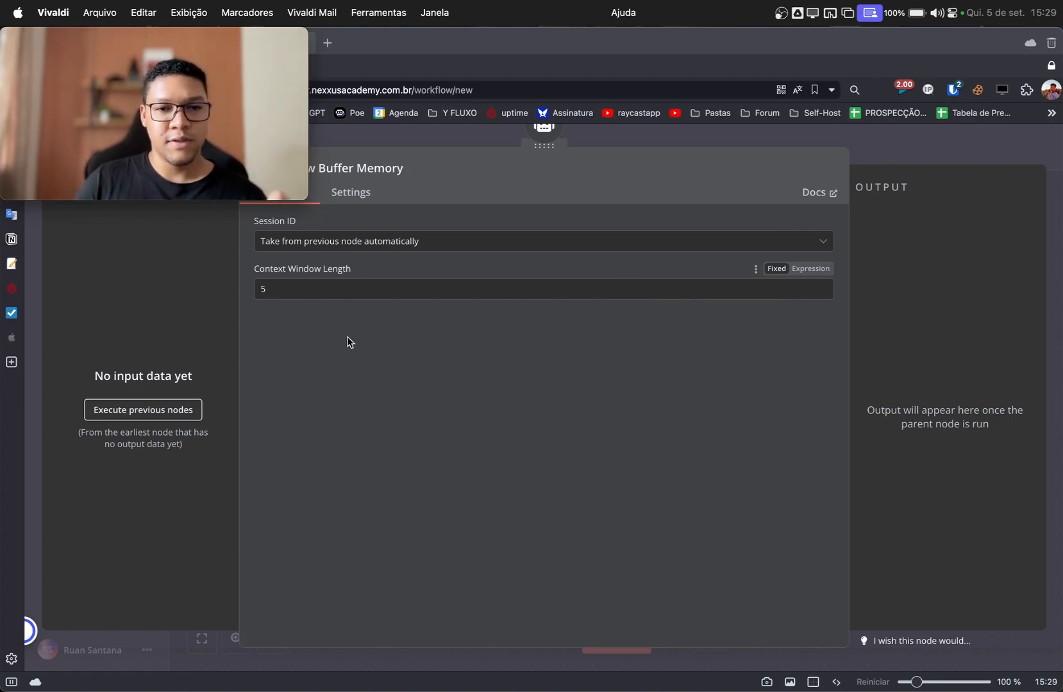
pyautogui.click(362, 290)
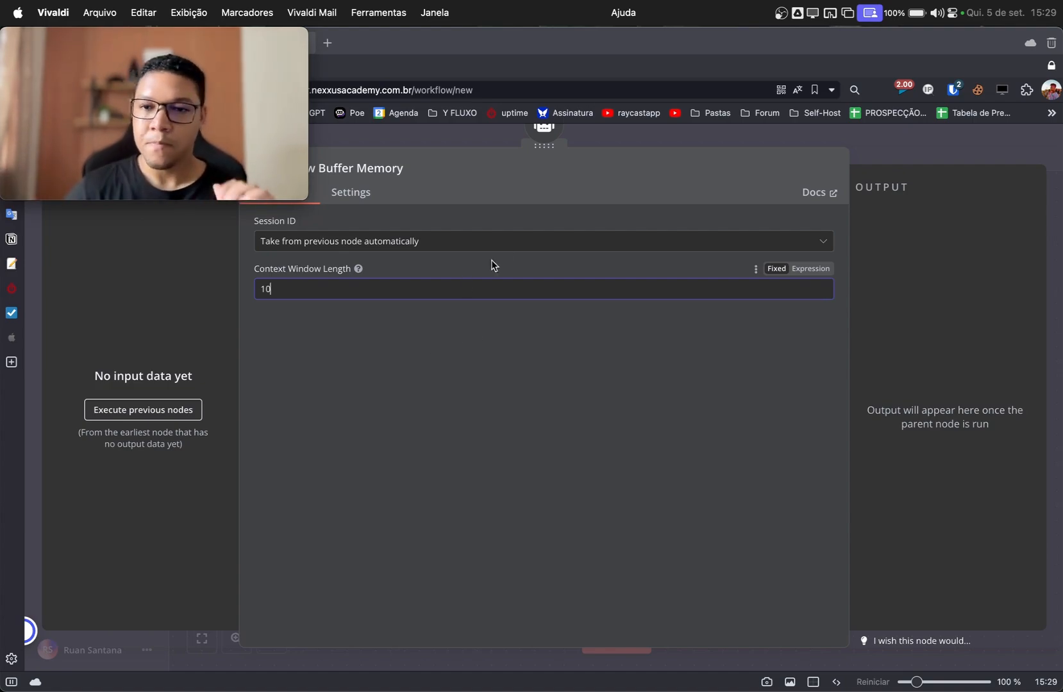
pyautogui.click(867, 158)
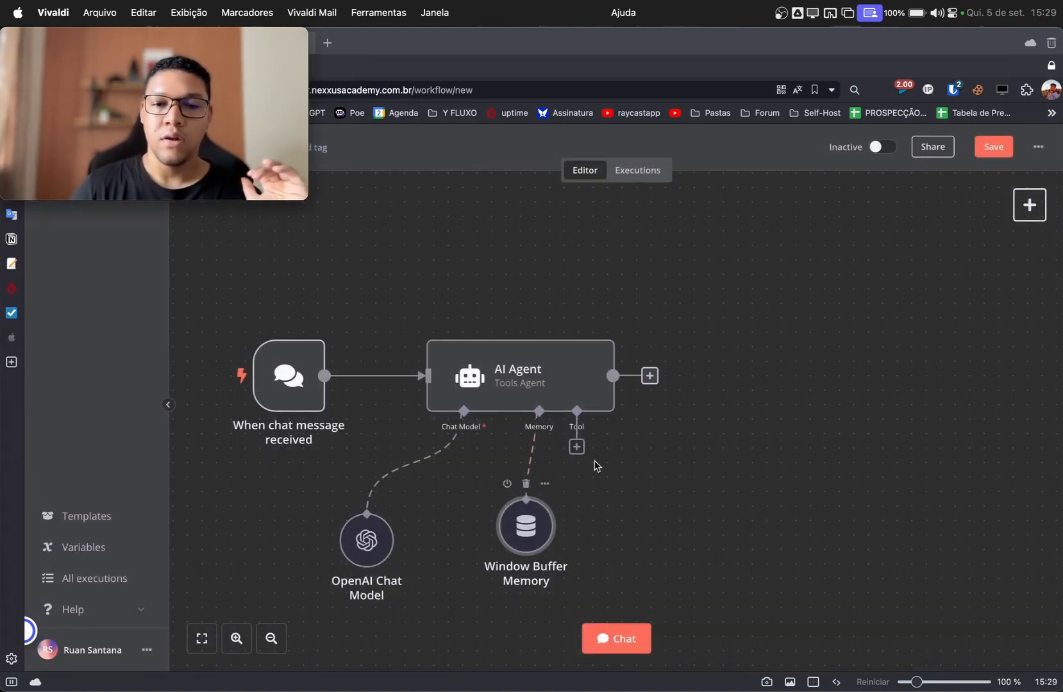
pyautogui.click(527, 484)
# Step: Attach a Redis Chat Memory to the AI Agent's Memory connector and set its Session ID to Define below
pyautogui.click(539, 448)
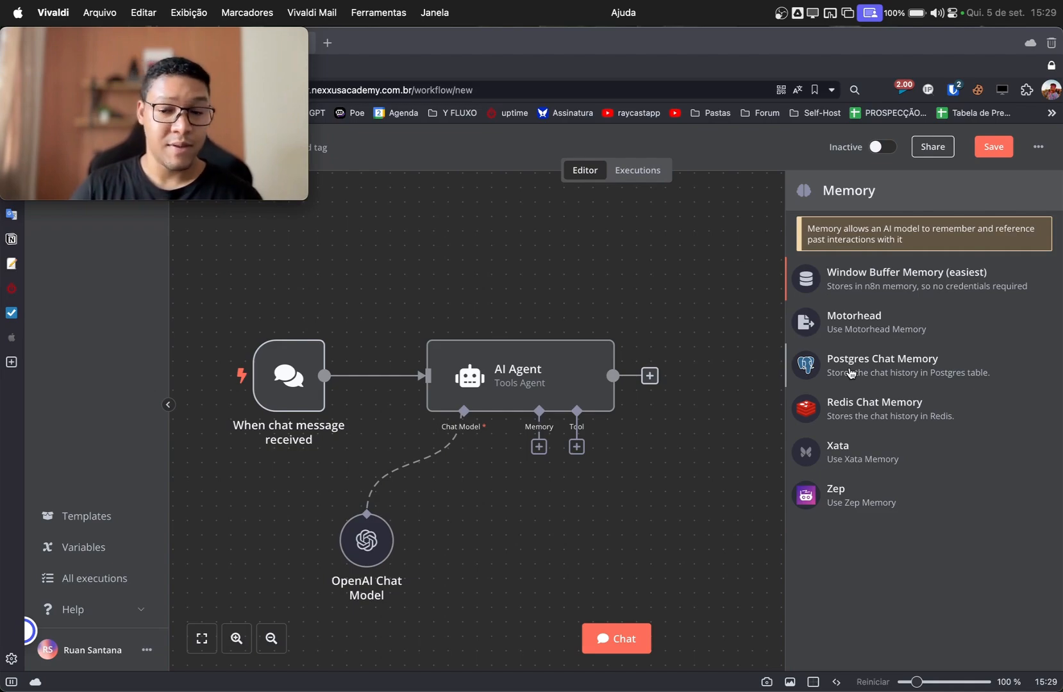
pyautogui.click(865, 405)
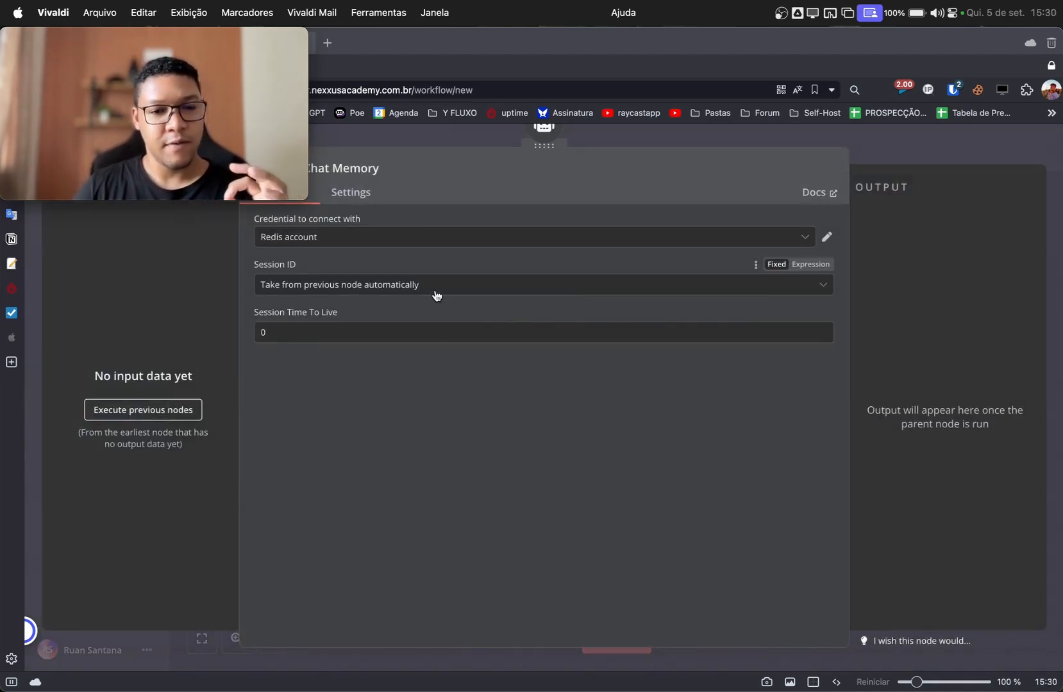
pyautogui.click(436, 290)
pyautogui.click(412, 377)
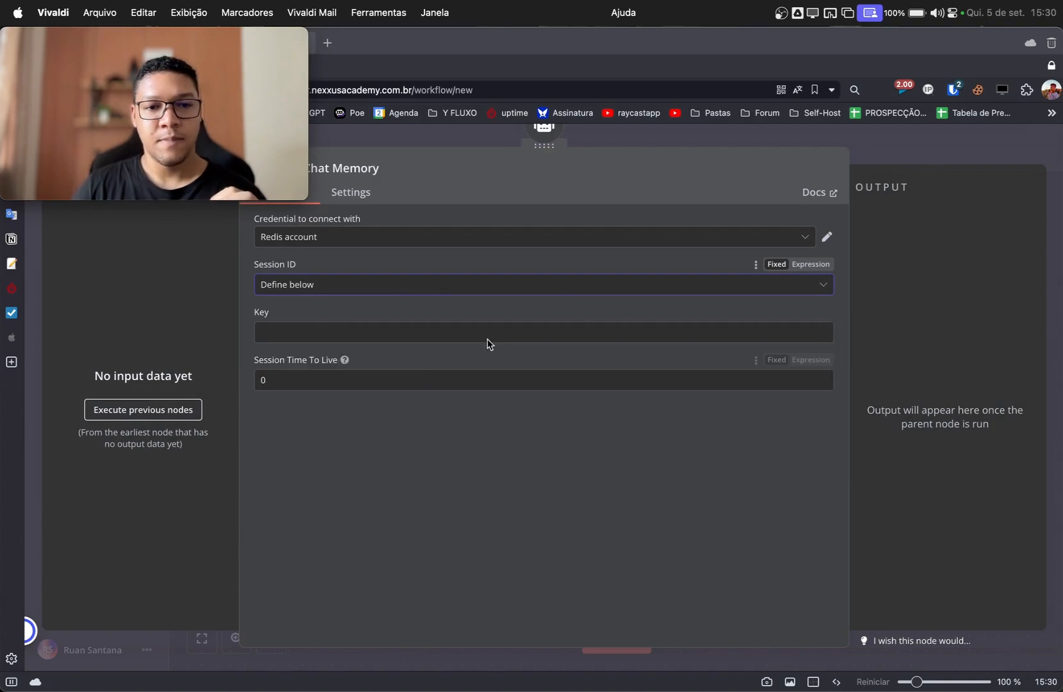
pyautogui.click(307, 335)
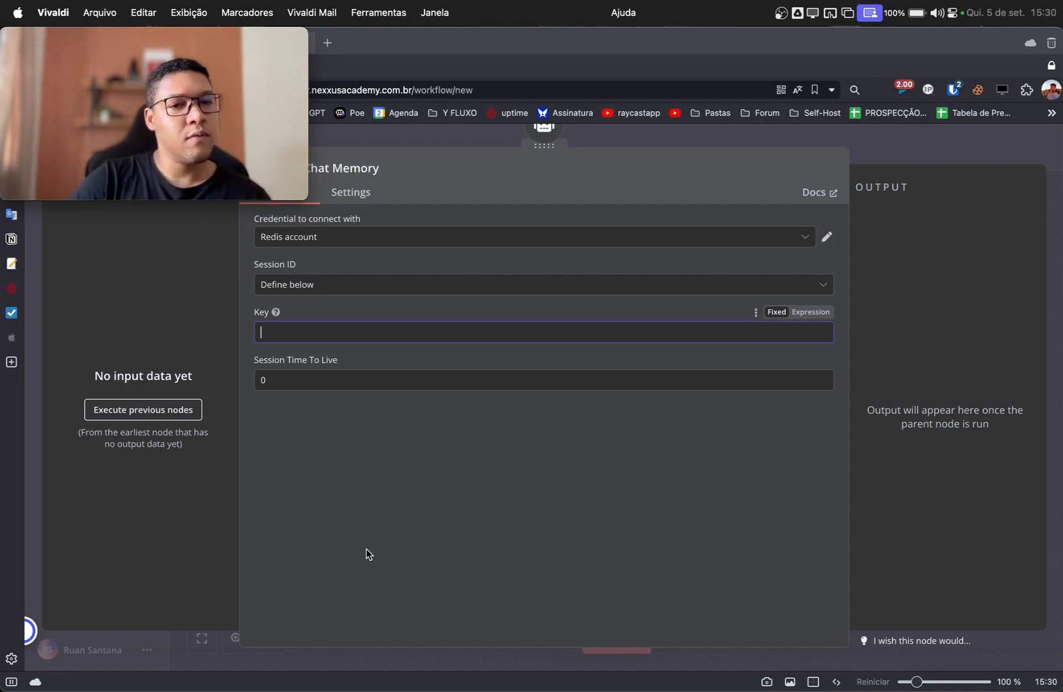
# Step: Set the Redis Chat Memory's Session Time To Live to 1000 and return to the canvas
pyautogui.moveTo(321, 383); pyautogui.dragTo(126, 376)
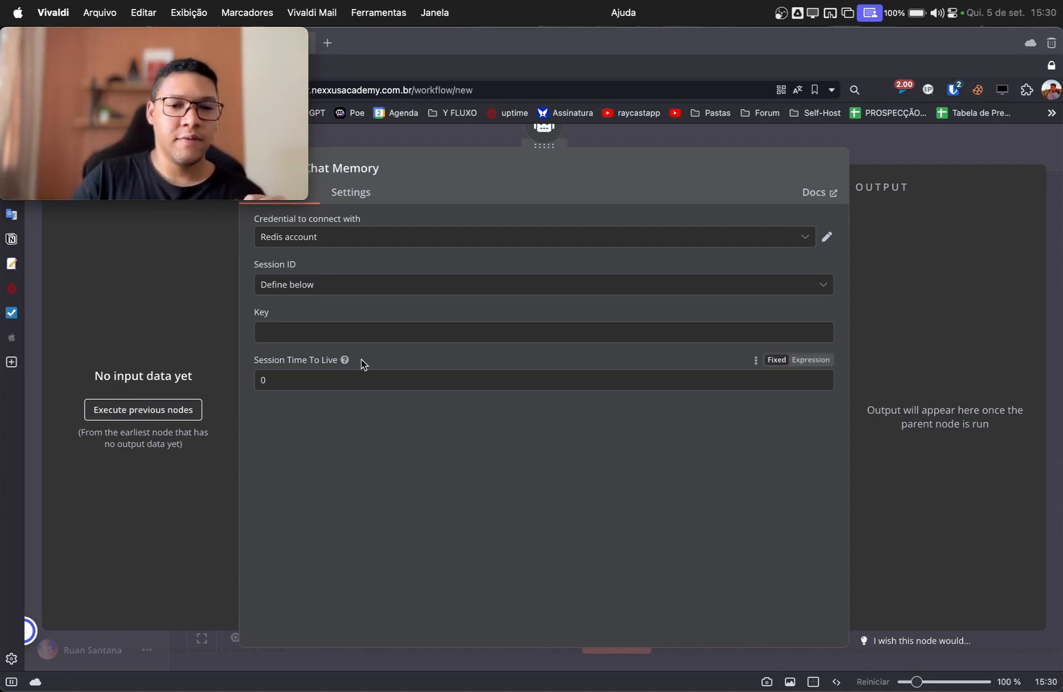
pyautogui.click(302, 385)
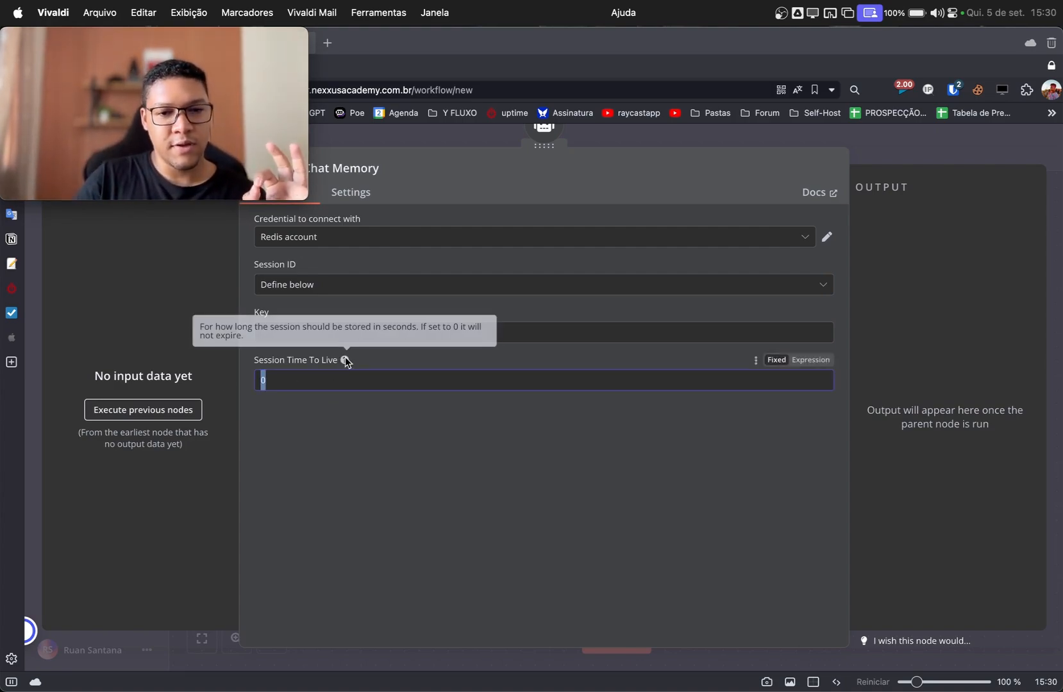
pyautogui.click(334, 378)
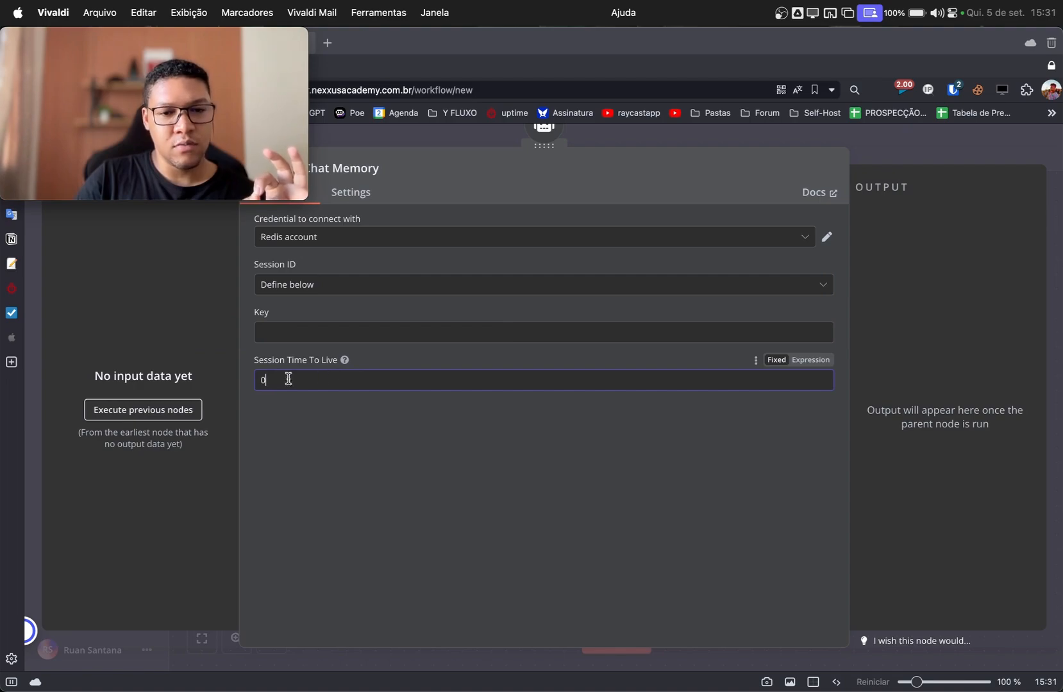
pyautogui.moveTo(288, 379); pyautogui.dragTo(233, 383)
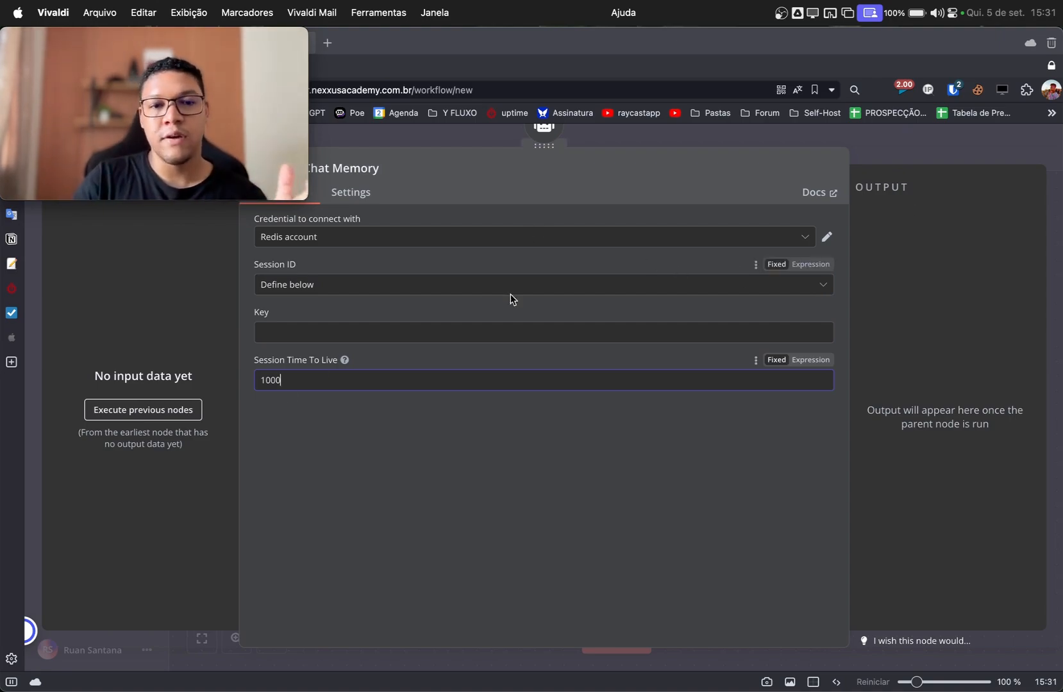
pyautogui.click(347, 330)
pyautogui.click(882, 162)
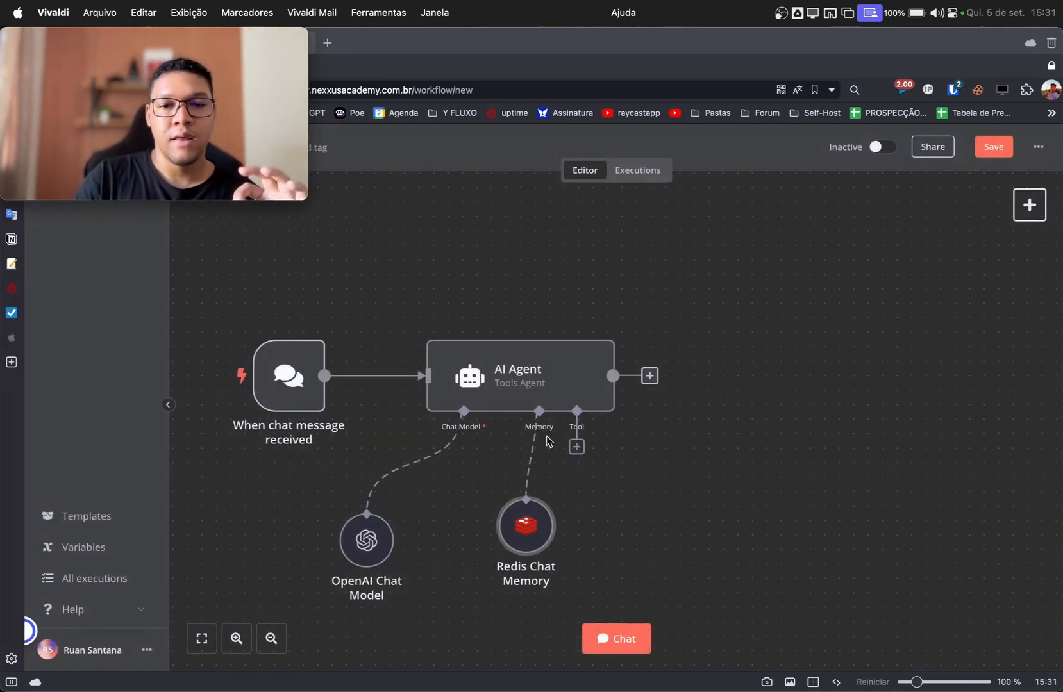
# Step: Disconnect the Redis Chat Memory from the AI Agent and attach a Postgres Chat Memory in its place
pyautogui.click(535, 459)
pyautogui.click(539, 447)
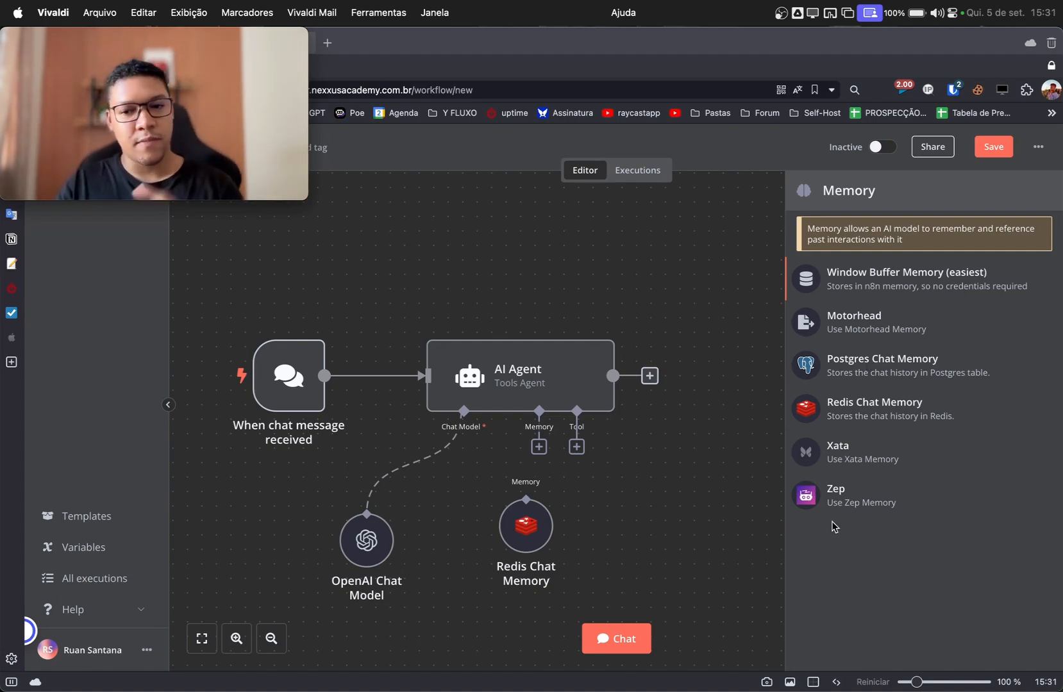
pyautogui.click(892, 378)
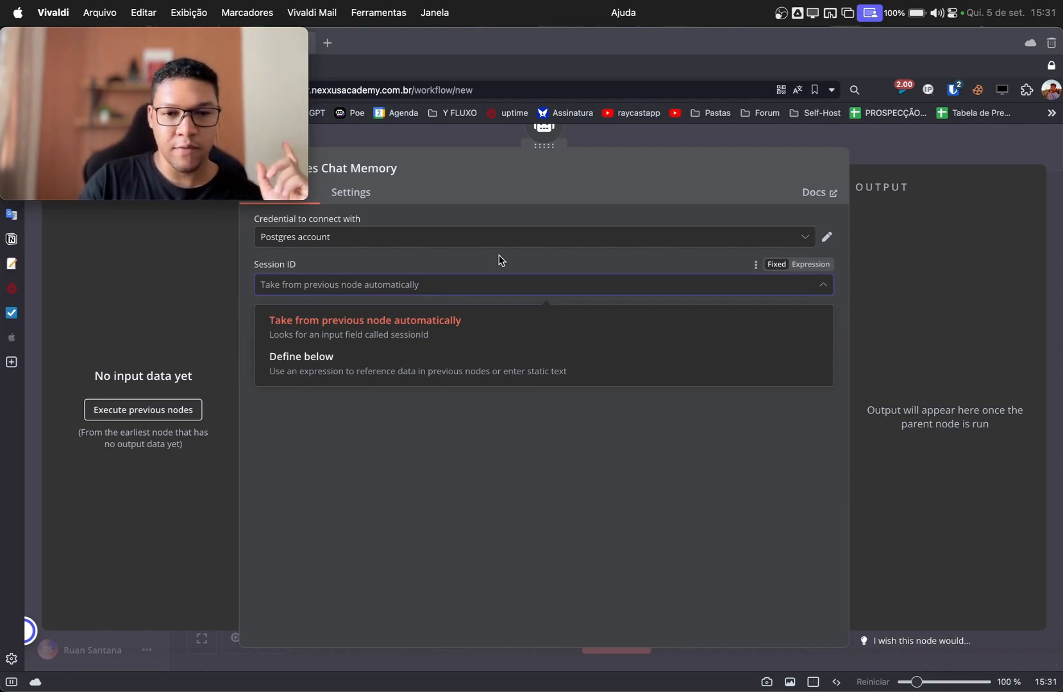
pyautogui.click(517, 260)
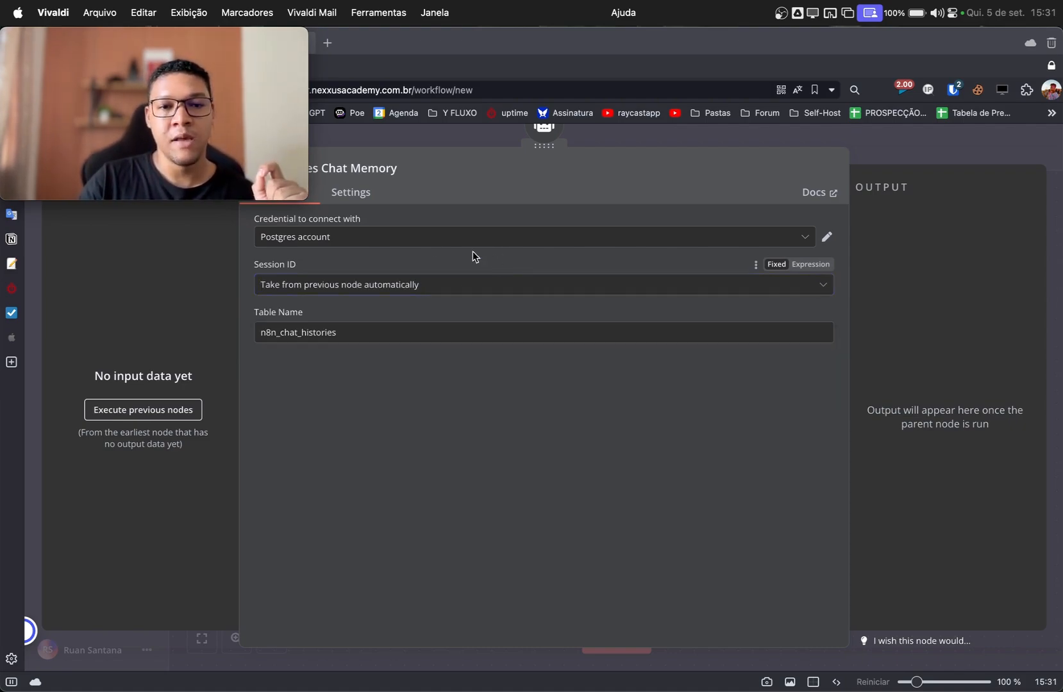
# Step: Set the Postgres Chat Memory's table name to n8n_chat and return to the canvas
pyautogui.moveTo(359, 333); pyautogui.dragTo(245, 339)
pyautogui.click(272, 363)
pyautogui.moveTo(354, 335); pyautogui.dragTo(231, 335)
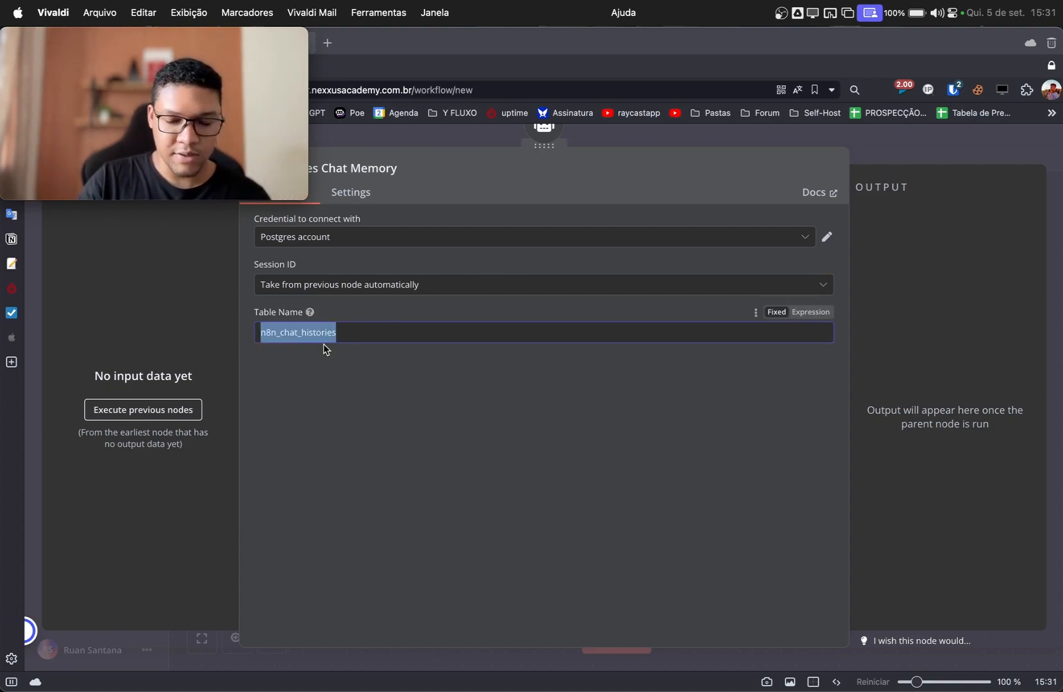
pyautogui.click(294, 334)
pyautogui.moveTo(297, 334); pyautogui.dragTo(304, 365)
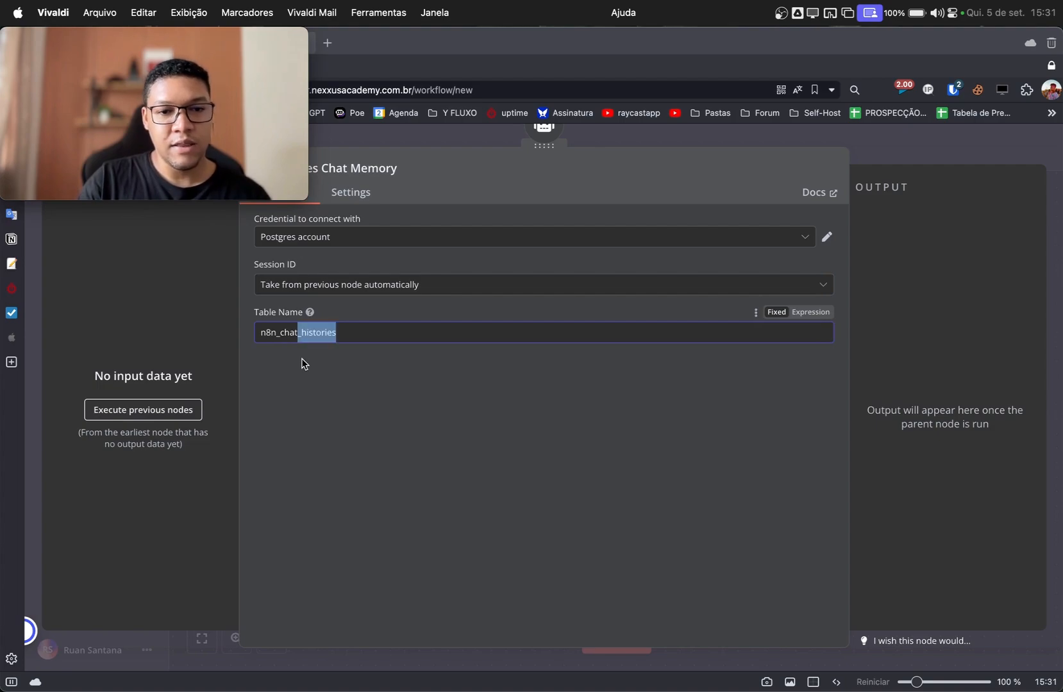
pyautogui.press('BackSpace')
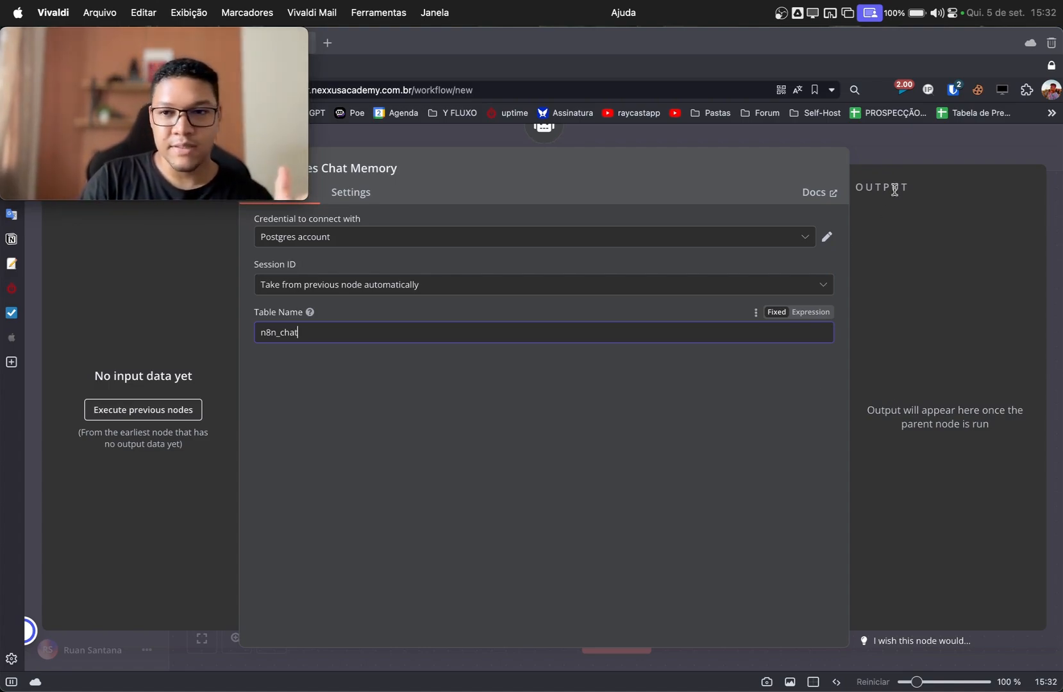
pyautogui.click(924, 157)
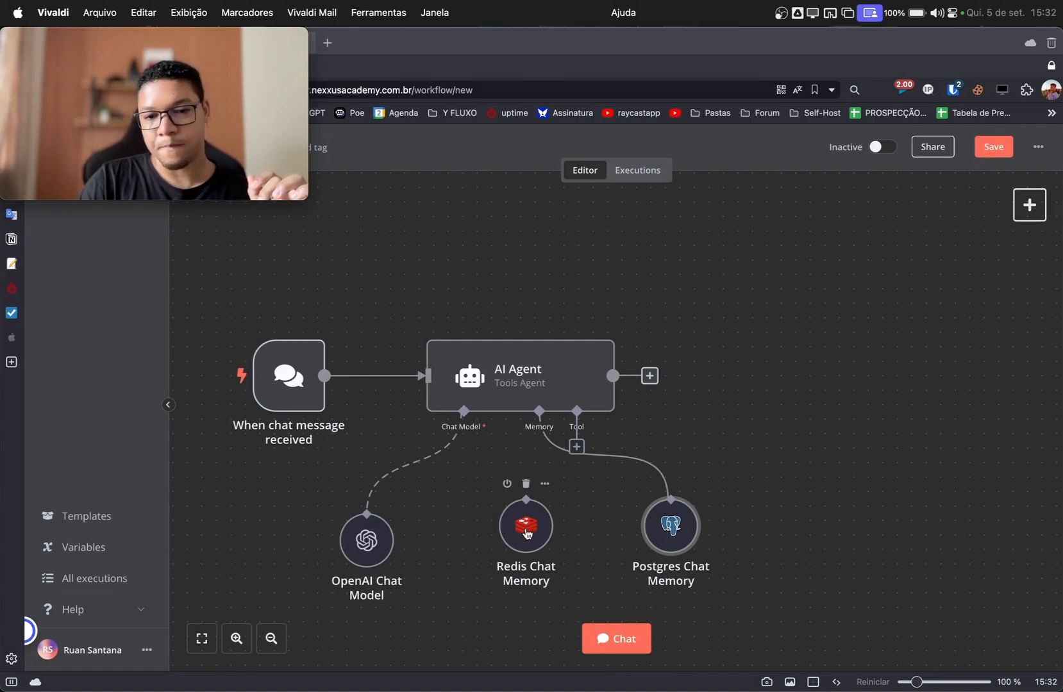
# Step: Move the unconnected Redis Chat Memory well to the right of the AI Agent and place the Postgres Chat Memory beside the OpenAI Chat Model
pyautogui.moveTo(526, 526); pyautogui.dragTo(859, 439)
pyautogui.moveTo(676, 542); pyautogui.dragTo(484, 562)
pyautogui.hscroll(3, 683, 491)
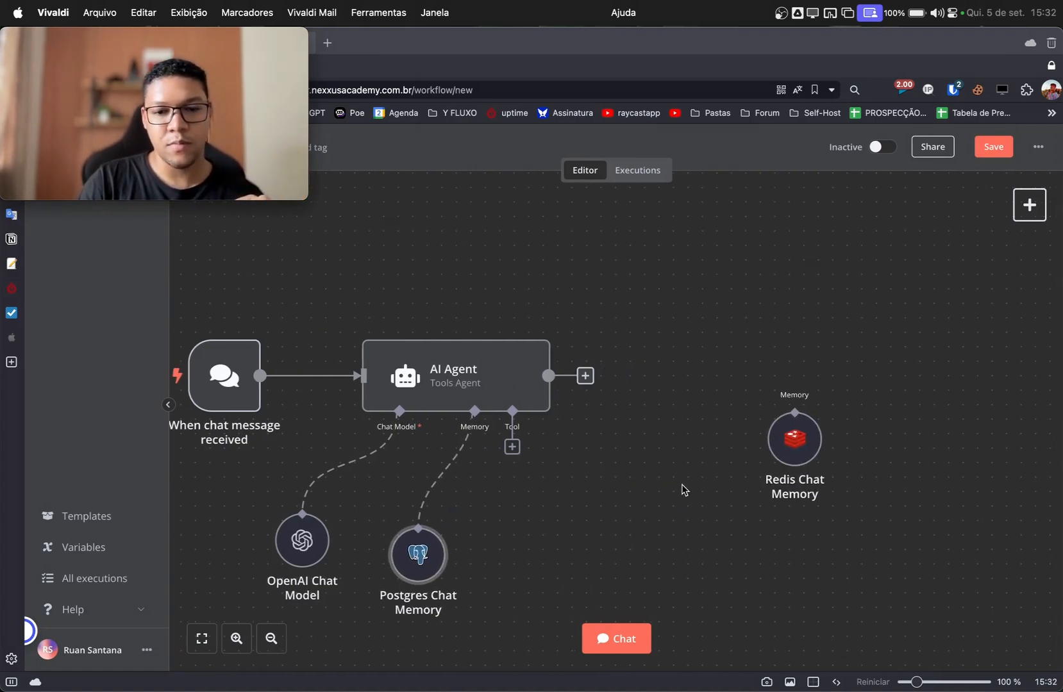
pyautogui.hscroll(-2, 565, 485)
pyautogui.scroll(-1, 564, 485)
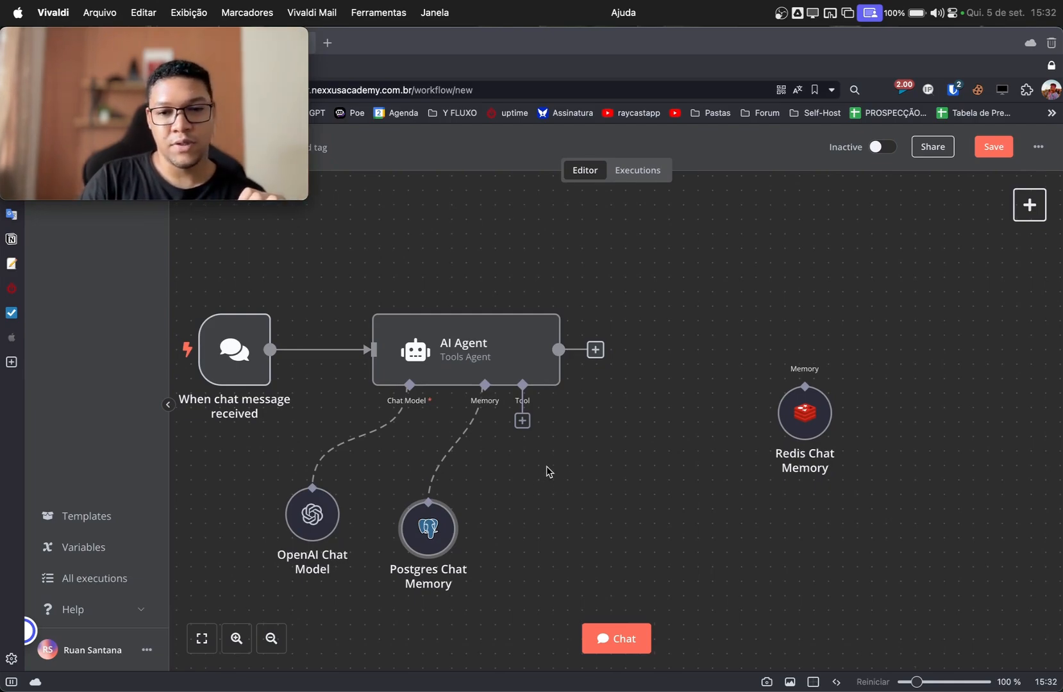
pyautogui.scroll(-1, 547, 467)
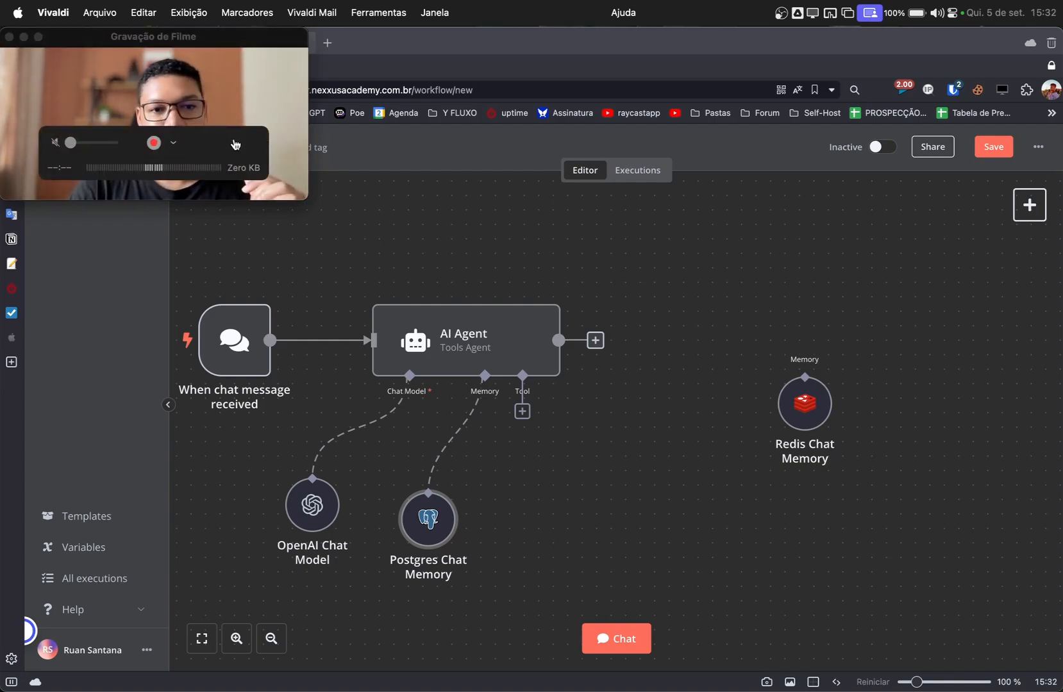
# Step: Attach a Calculator tool to the AI Agent's Tool connector and move its node well below the agent
pyautogui.moveTo(236, 104); pyautogui.dragTo(531, 171)
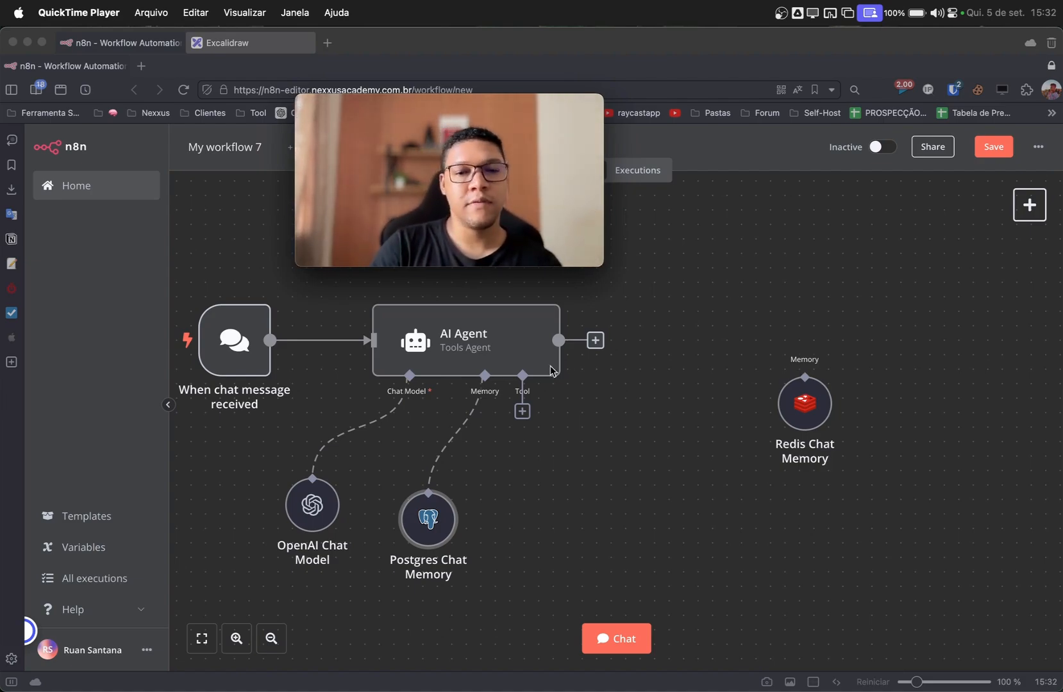
pyautogui.click(524, 414)
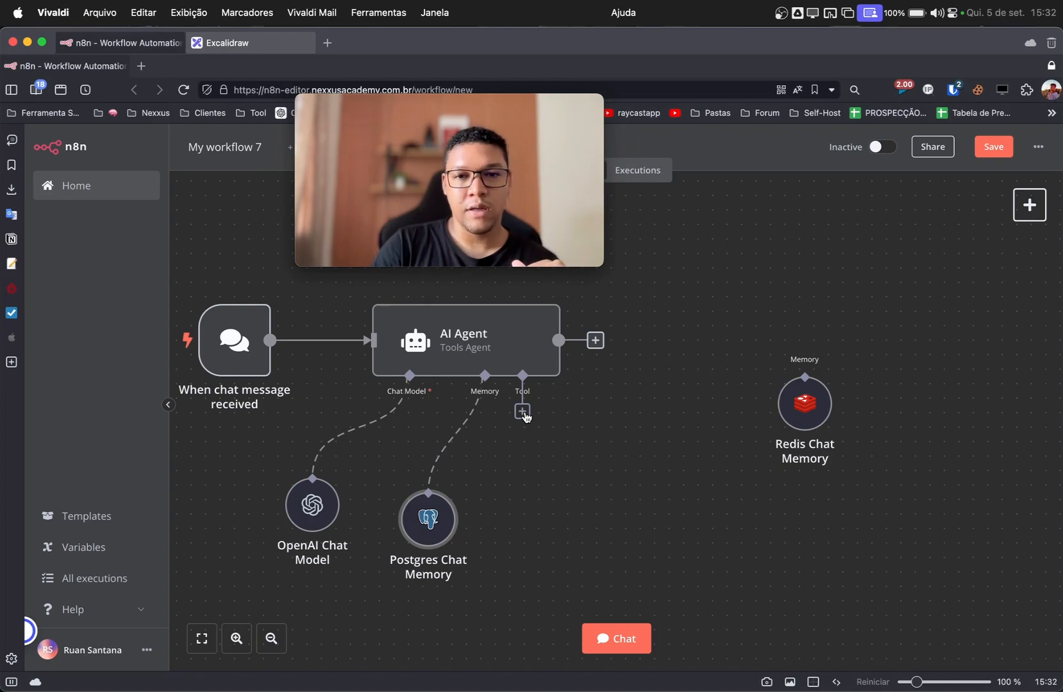
pyautogui.click(523, 412)
pyautogui.moveTo(547, 161); pyautogui.dragTo(295, 109)
pyautogui.scroll(-1, 891, 385)
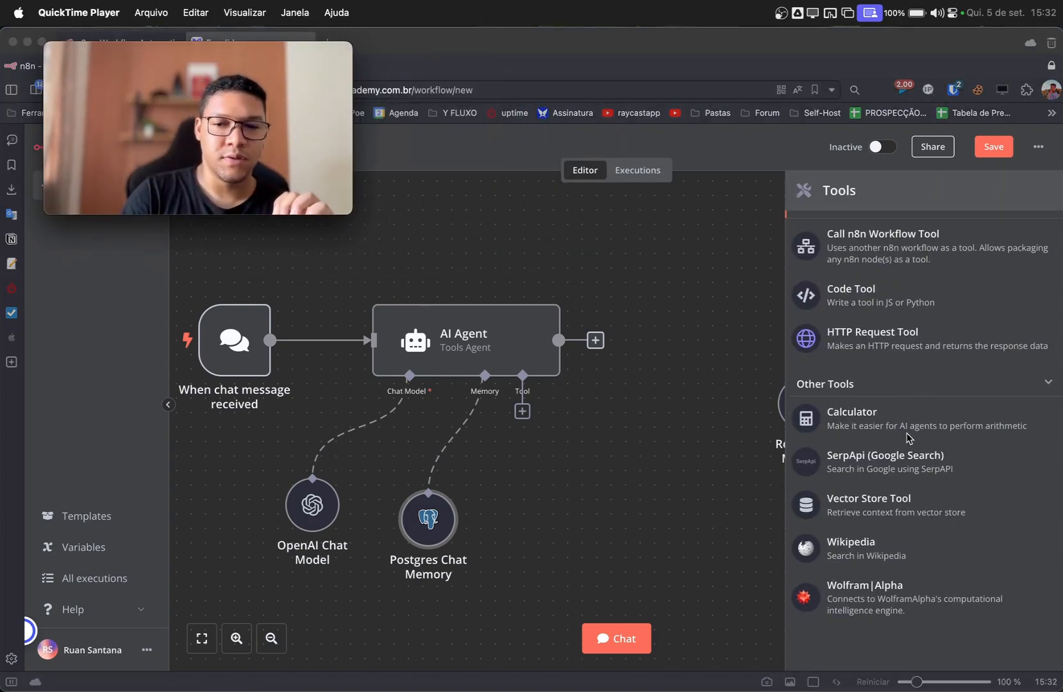
pyautogui.scroll(1, 801, 452)
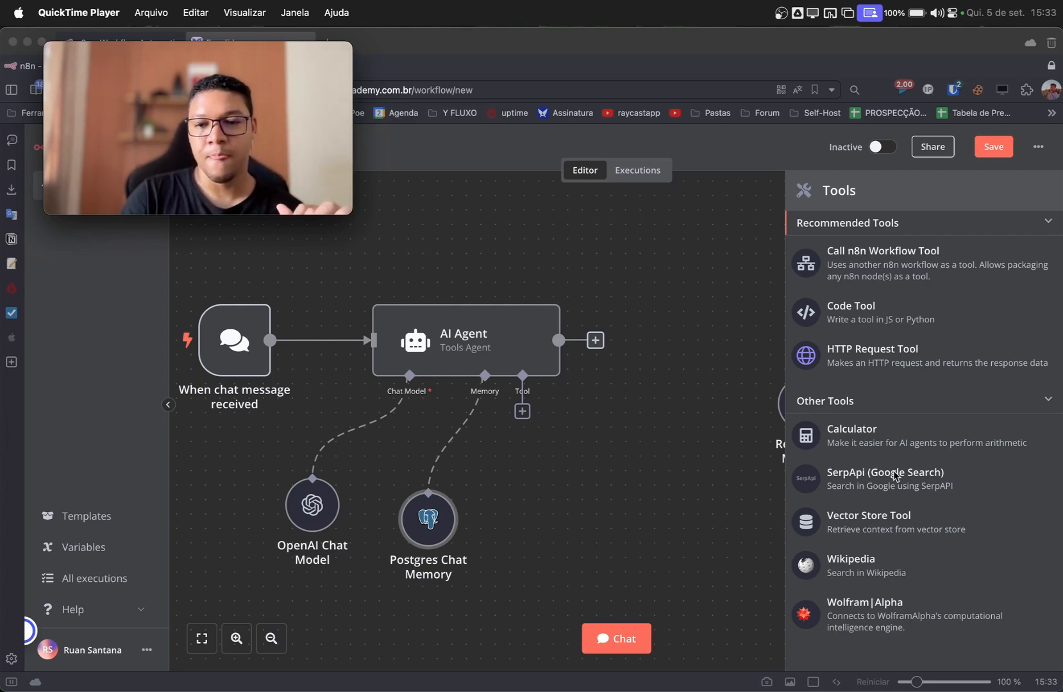
pyautogui.click(852, 438)
pyautogui.click(831, 442)
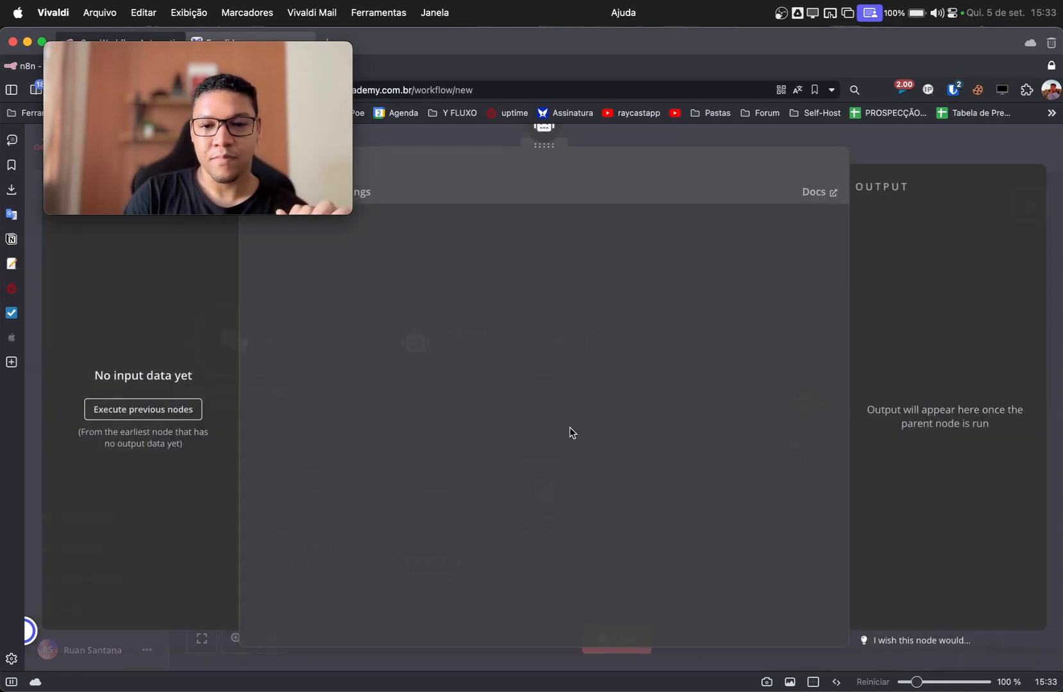
pyautogui.click(905, 148)
pyautogui.moveTo(547, 543); pyautogui.dragTo(562, 644)
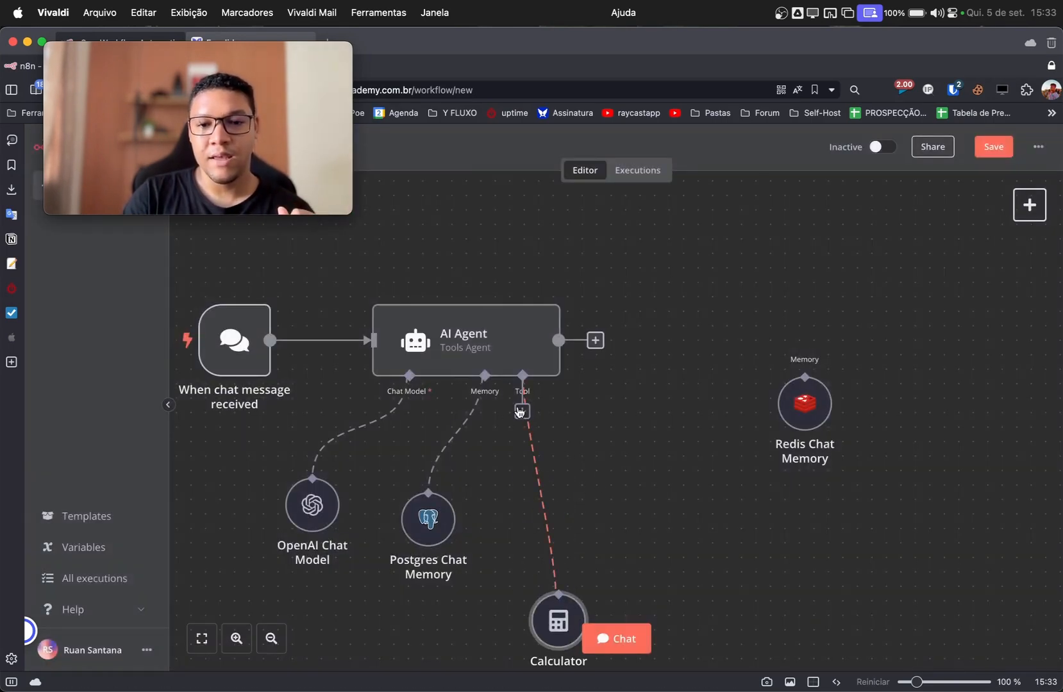
# Step: Attach a Vector Store Tool to the AI Agent's Tool connector and return to the canvas without filling in its parameters
pyautogui.click(522, 411)
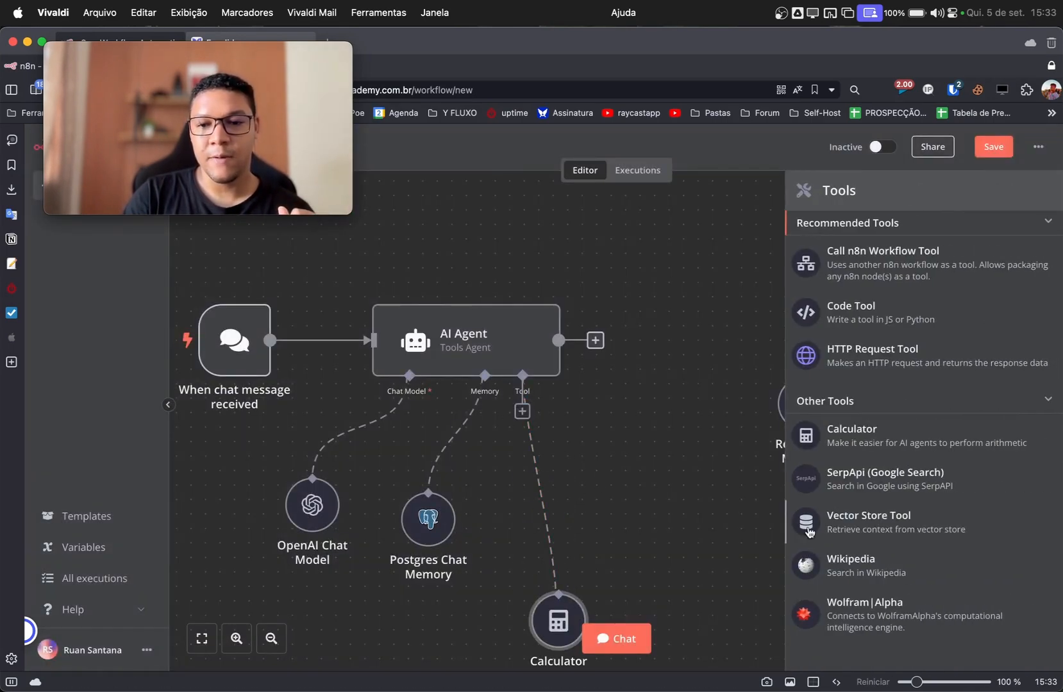
pyautogui.click(886, 531)
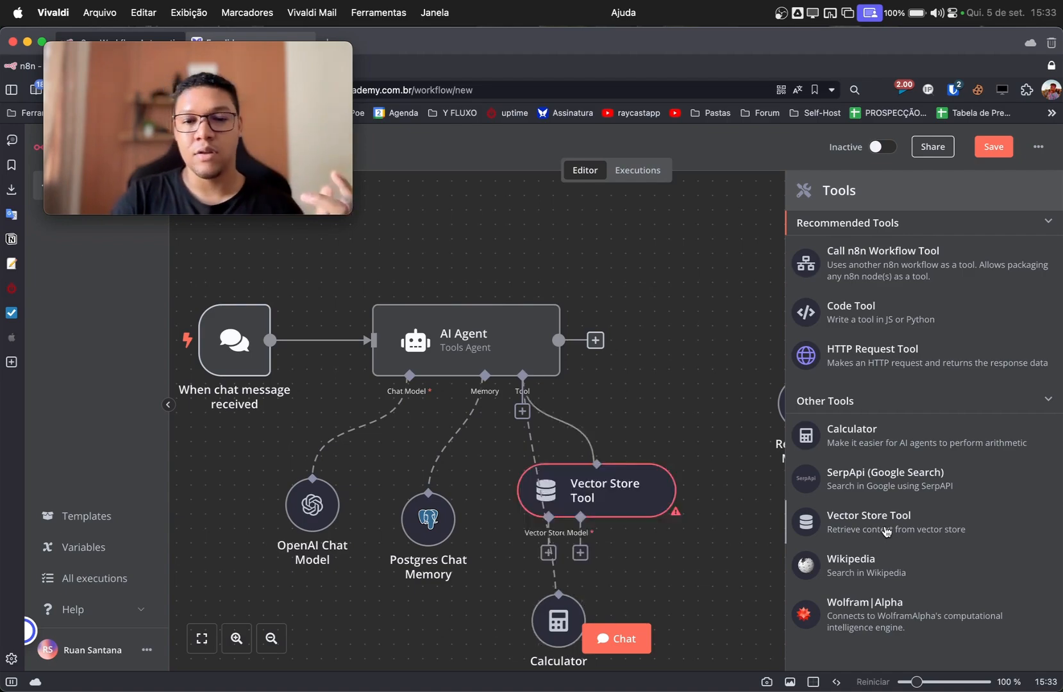
pyautogui.click(402, 244)
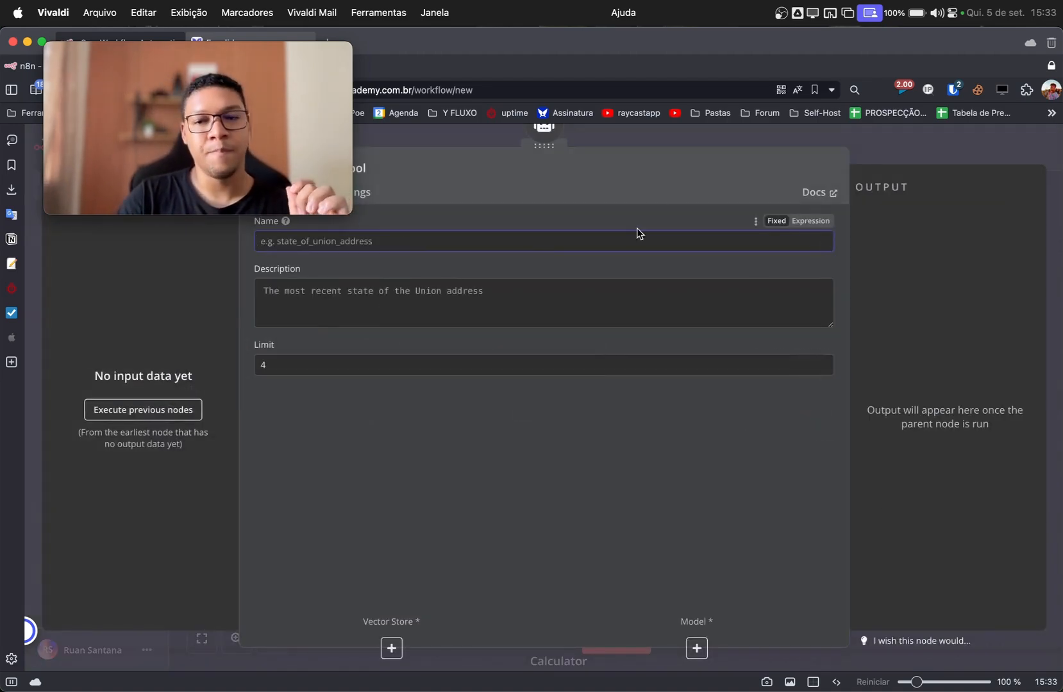
pyautogui.click(928, 163)
# Step: Arrange the Calculator beneath the Postgres Chat Memory and the Vector Store Tool to the lower right of the AI Agent
pyautogui.moveTo(559, 621); pyautogui.dragTo(428, 661)
pyautogui.moveTo(602, 481)
pyautogui.mouseDown()
pyautogui.moveTo(663, 582)
pyautogui.moveTo(690, 554)
pyautogui.moveTo(618, 554)
pyautogui.mouseUp()
pyautogui.moveTo(509, 491); pyautogui.dragTo(703, 569)
pyautogui.scroll(-3, 641, 545)
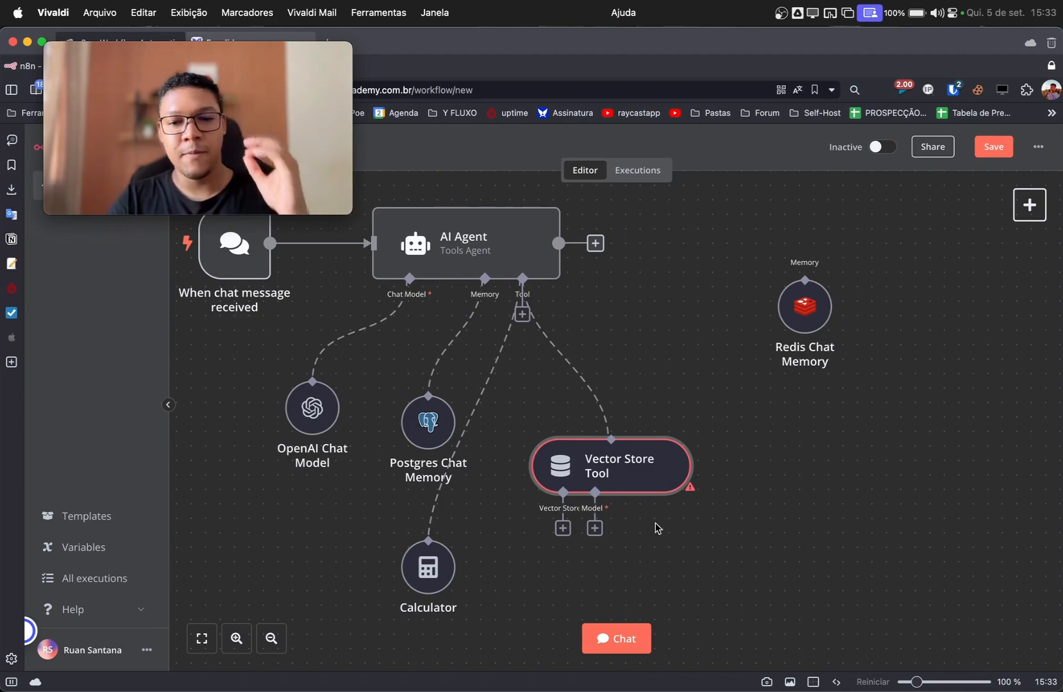
pyautogui.moveTo(680, 452)
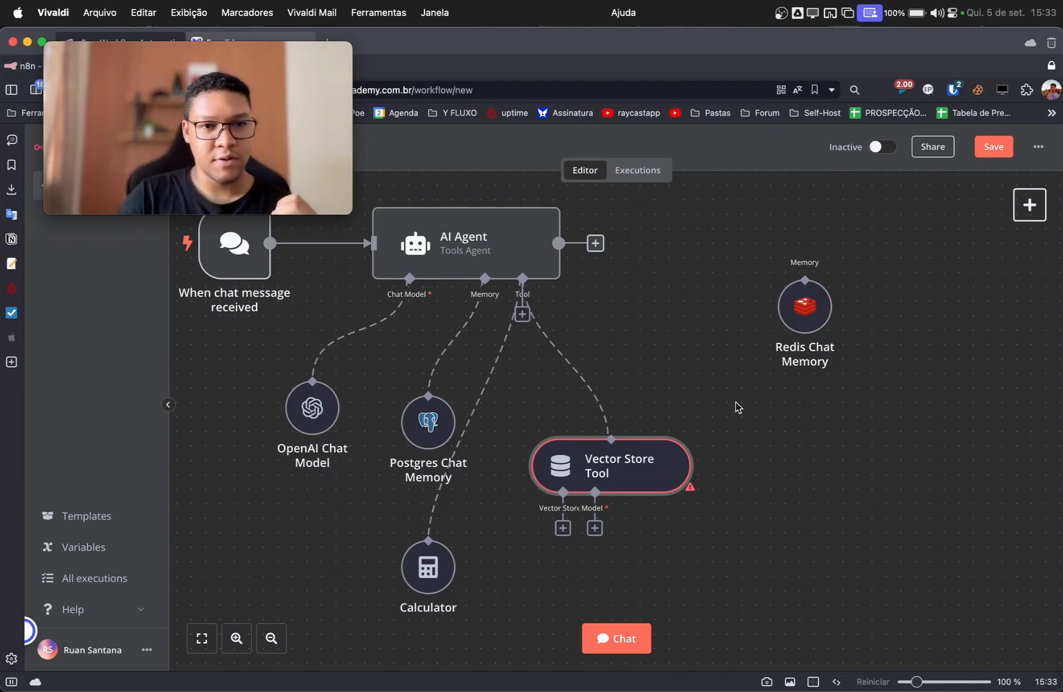
# Step: Move the Vector Store Tool node further down, leaving more space beneath the AI Agent's Tool connector
pyautogui.moveTo(587, 451)
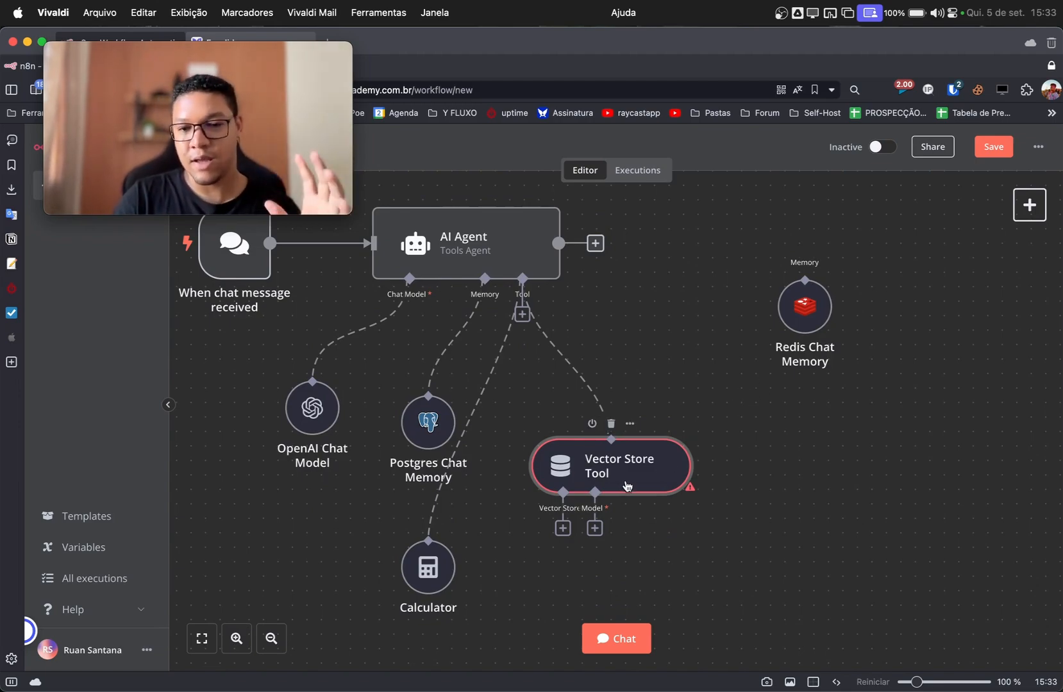
pyautogui.moveTo(640, 482); pyautogui.dragTo(668, 540)
pyautogui.scroll(-3, 609, 500)
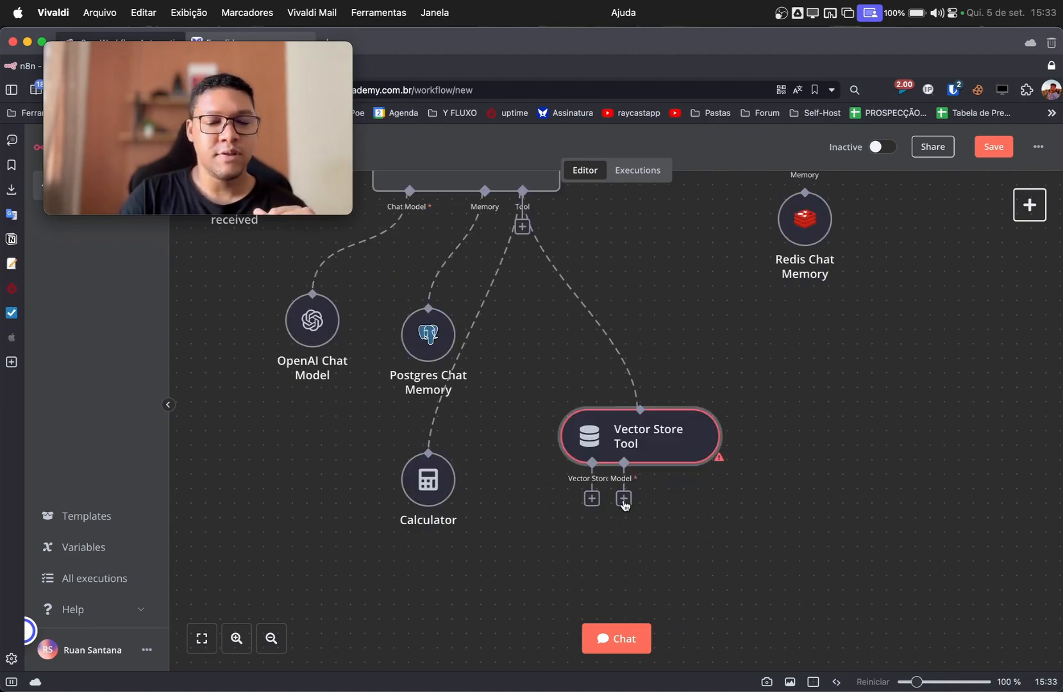
pyautogui.scroll(3, 647, 424)
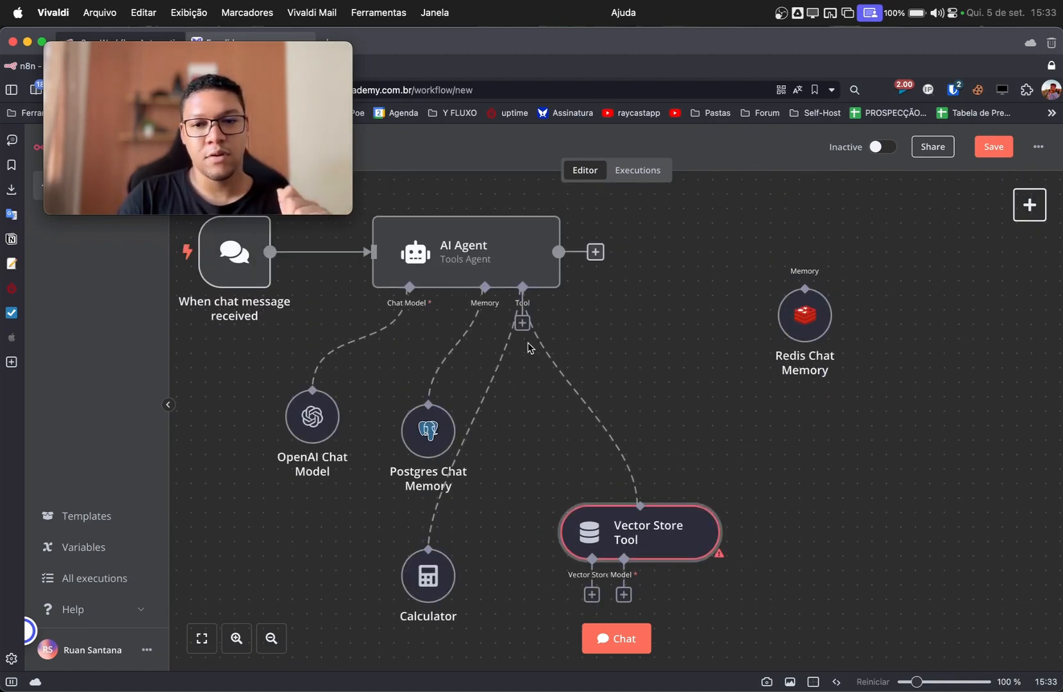
# Step: Attach an HTTP Request Tool to the AI Agent's Tool connector to look at its parameters, and delete the node
pyautogui.click(523, 323)
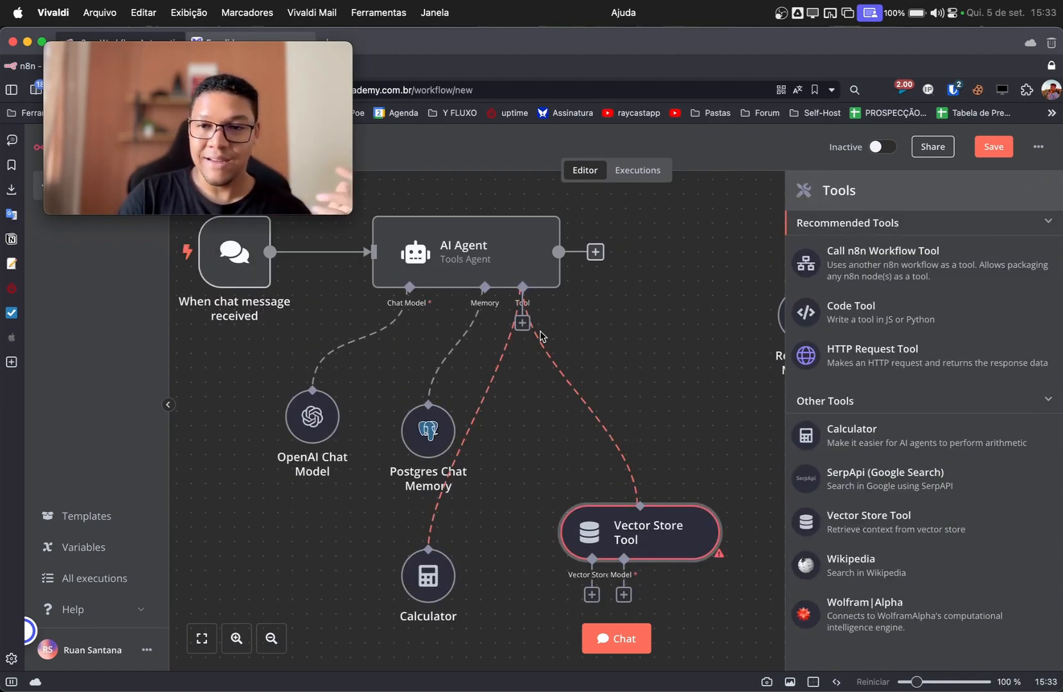
pyautogui.click(854, 360)
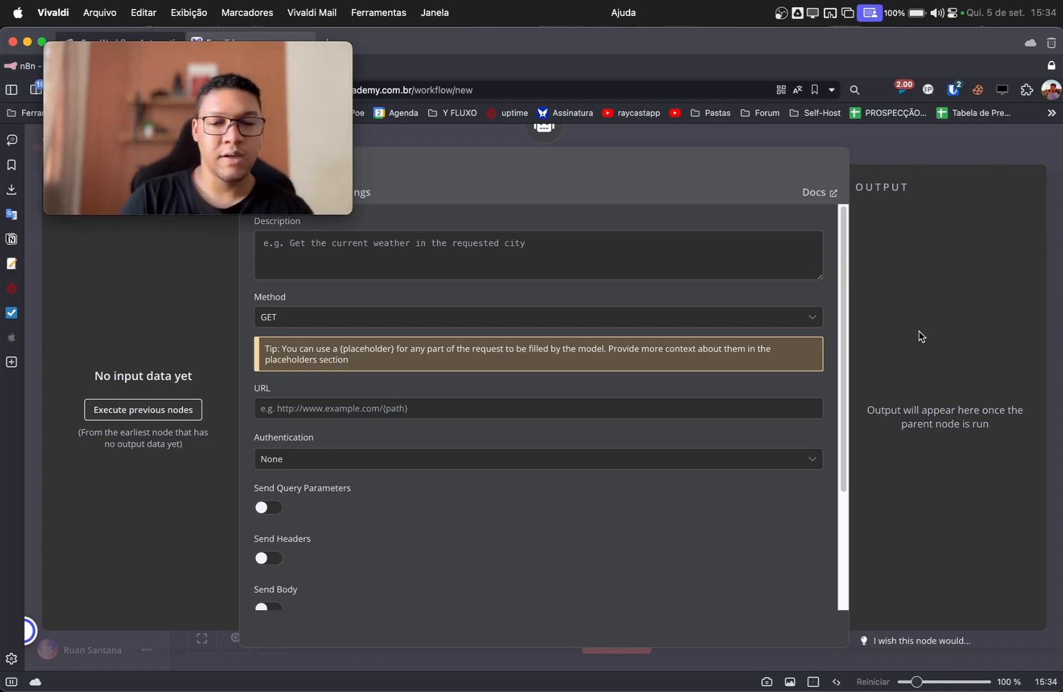
pyautogui.click(956, 160)
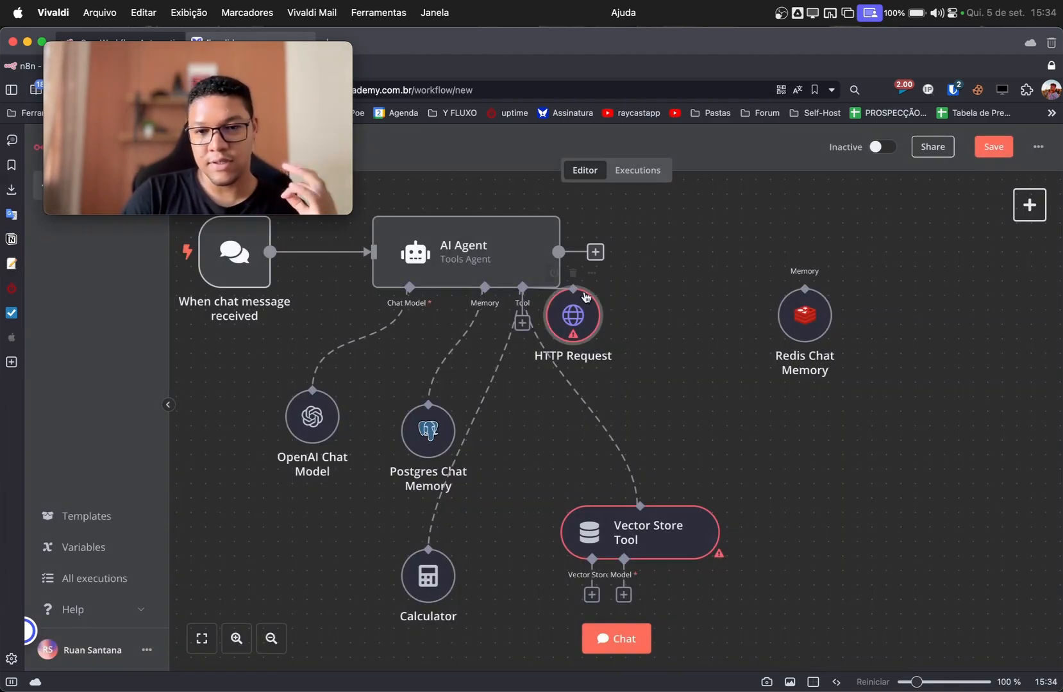
pyautogui.moveTo(558, 311); pyautogui.dragTo(659, 398)
pyautogui.click(674, 361)
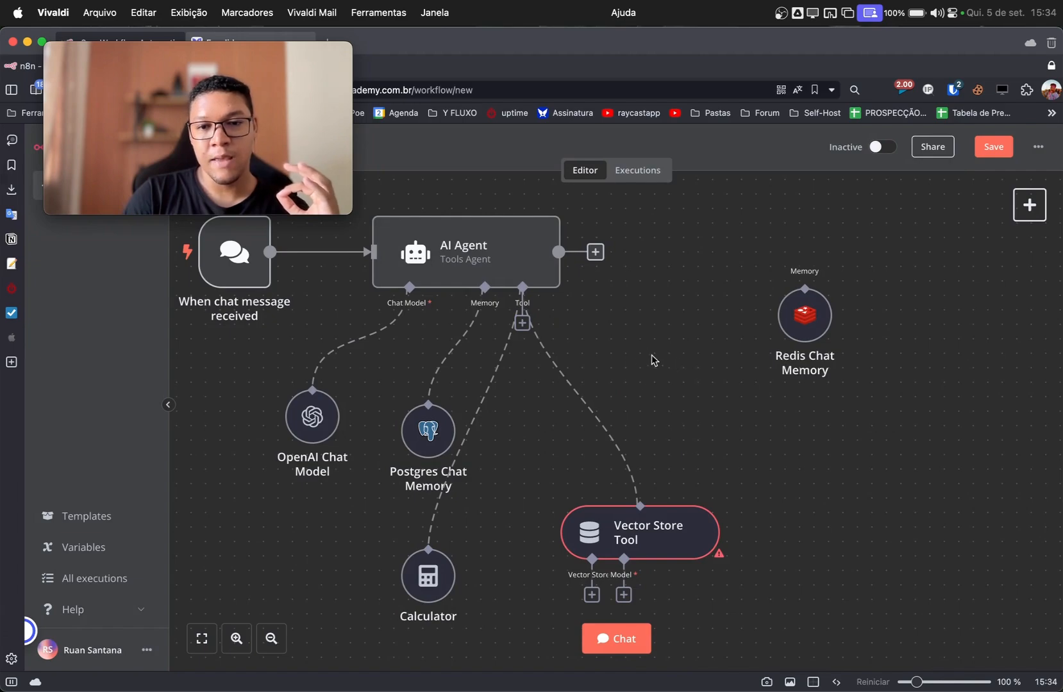
# Step: Attach a Code Tool to the AI Agent's Tool connector to look at its JavaScript parameters, and delete the node
pyautogui.click(523, 324)
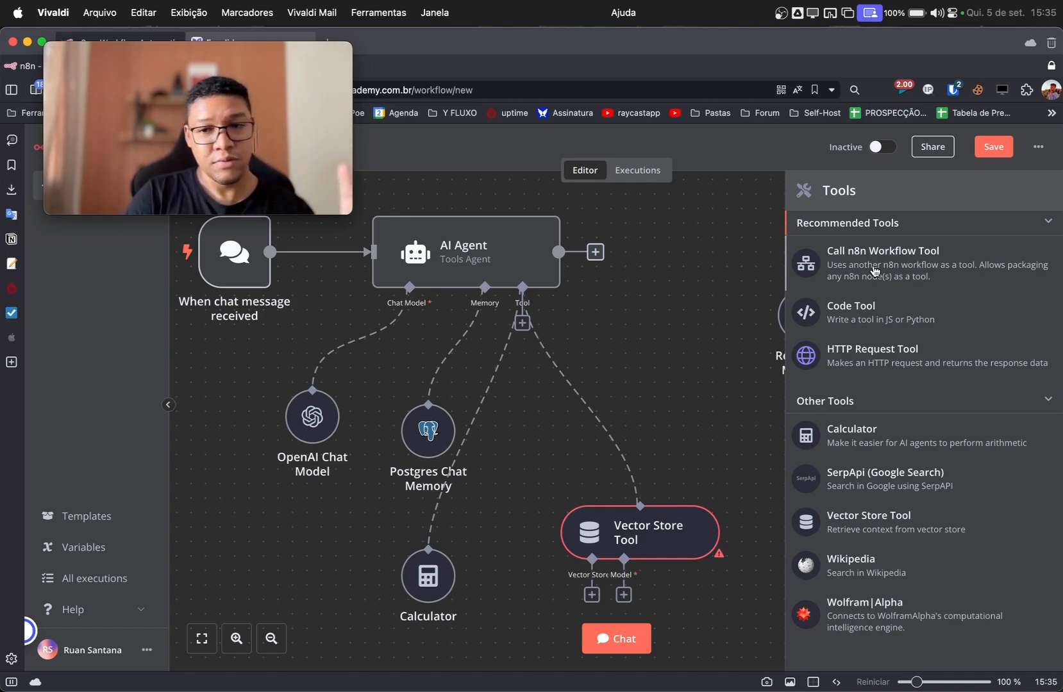
pyautogui.click(856, 308)
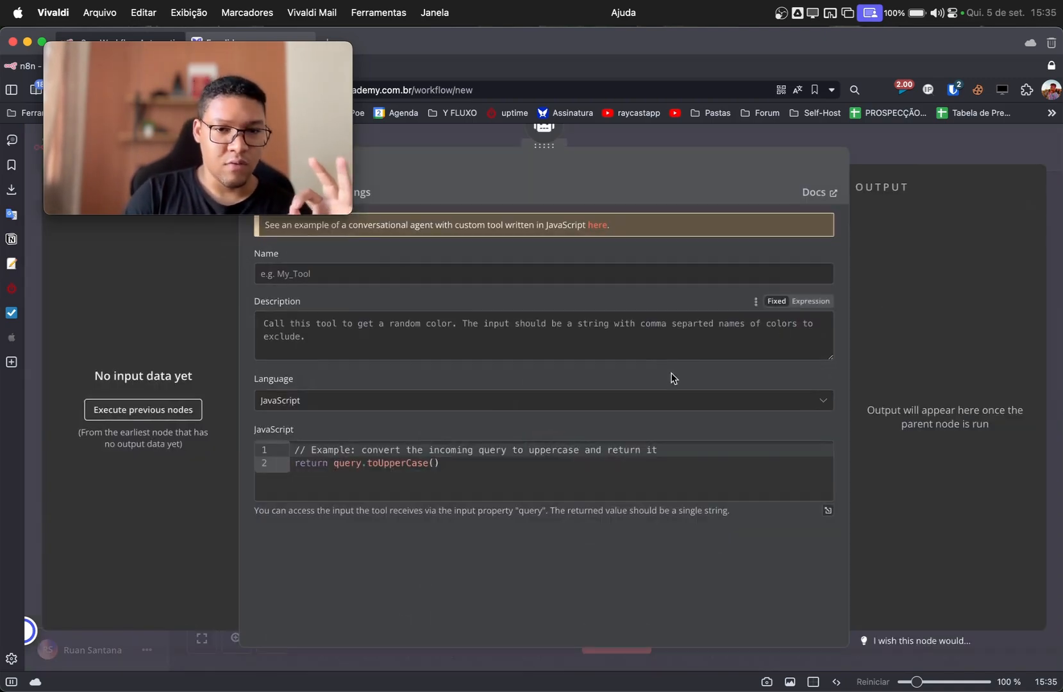
pyautogui.click(922, 156)
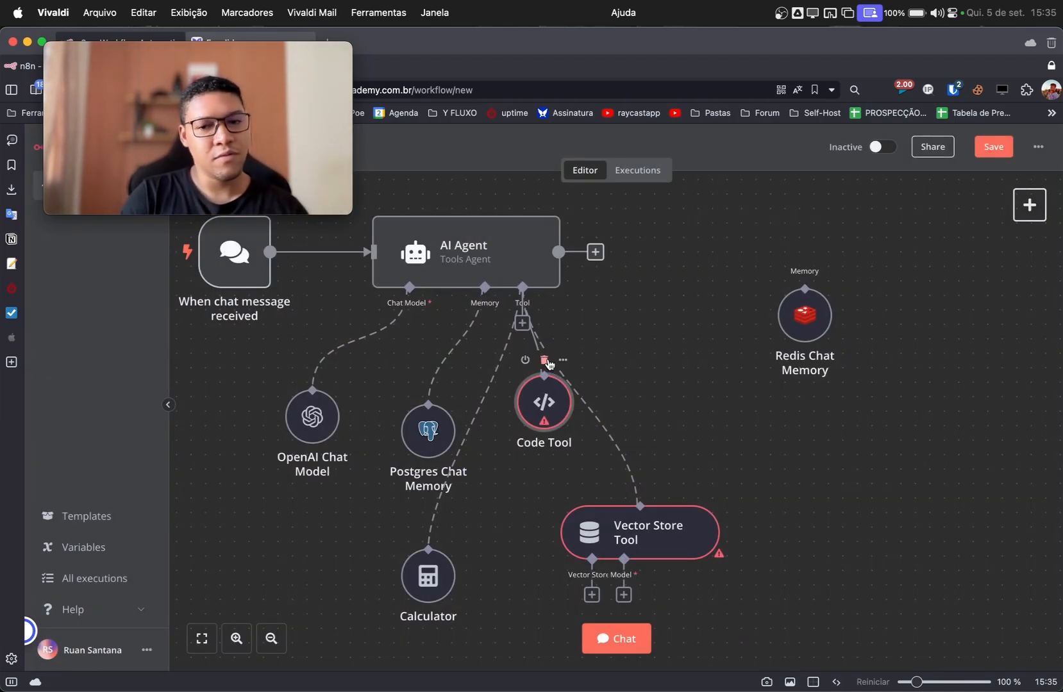
pyautogui.click(544, 360)
# Step: Attach a Call n8n Workflow Tool to the AI Agent's Tool connector and return to the canvas
pyautogui.click(523, 323)
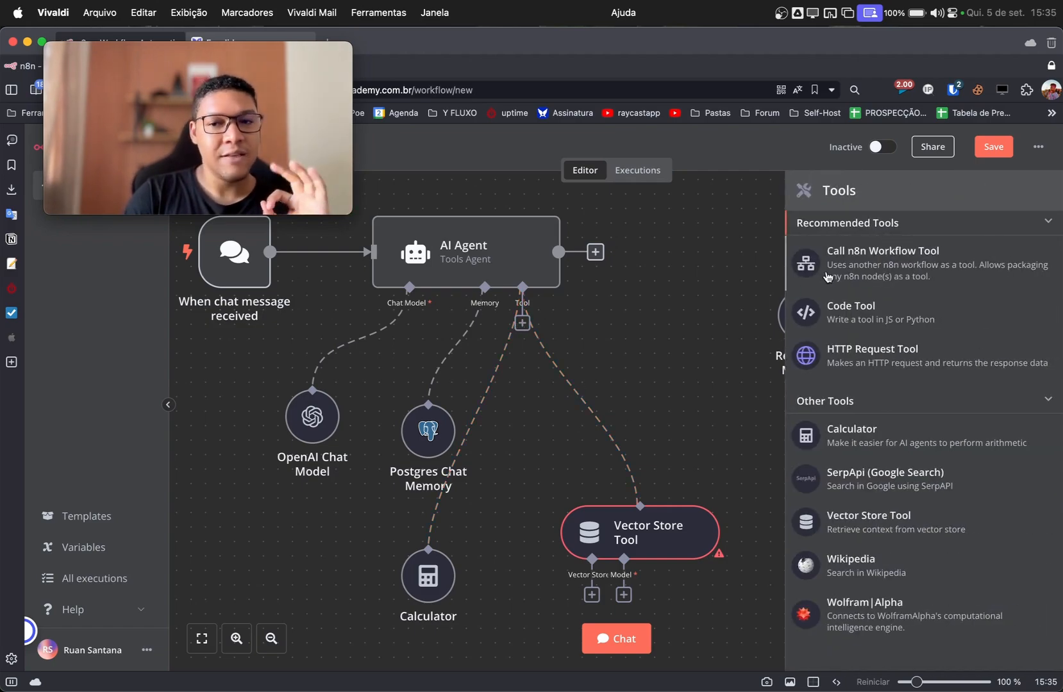
pyautogui.click(857, 268)
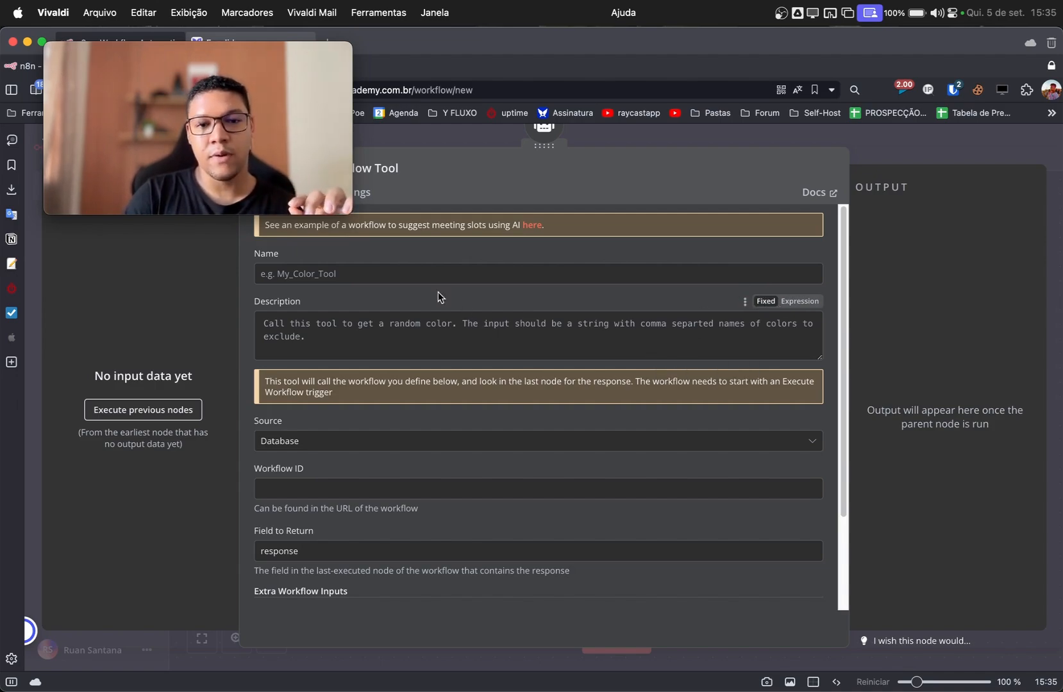
pyautogui.moveTo(244, 89); pyautogui.dragTo(451, 251)
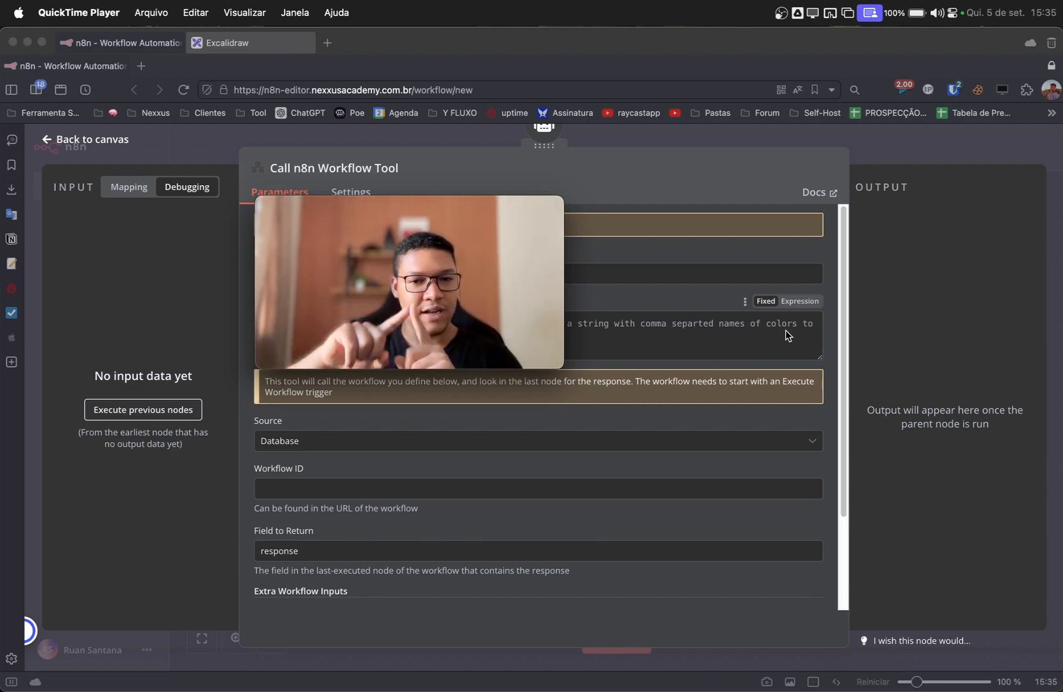
pyautogui.click(976, 102)
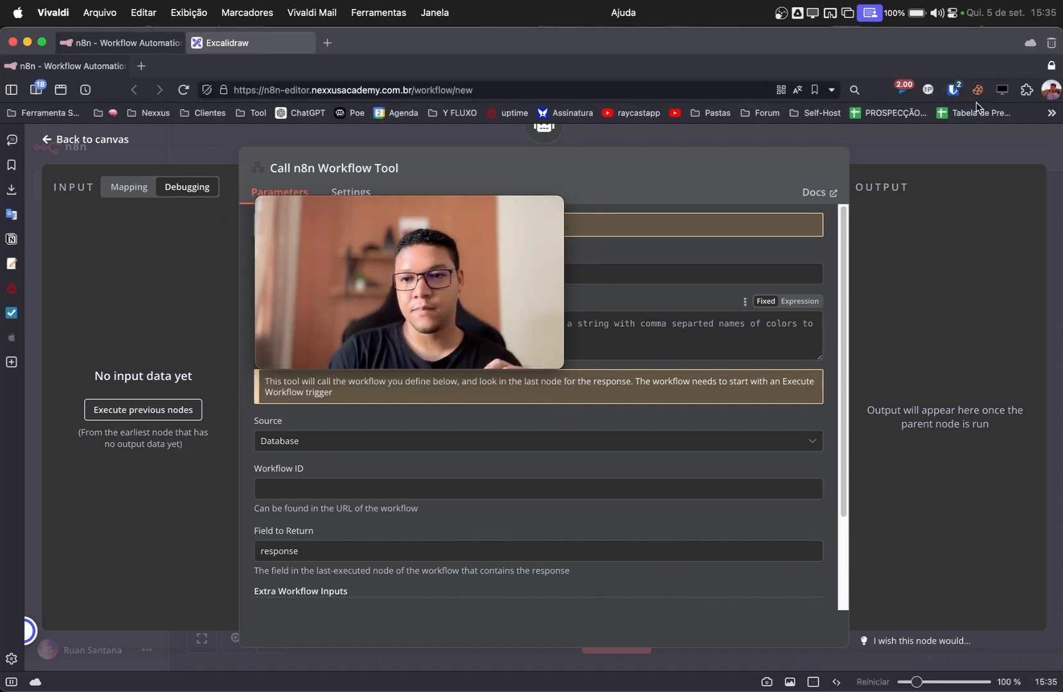
pyautogui.click(953, 159)
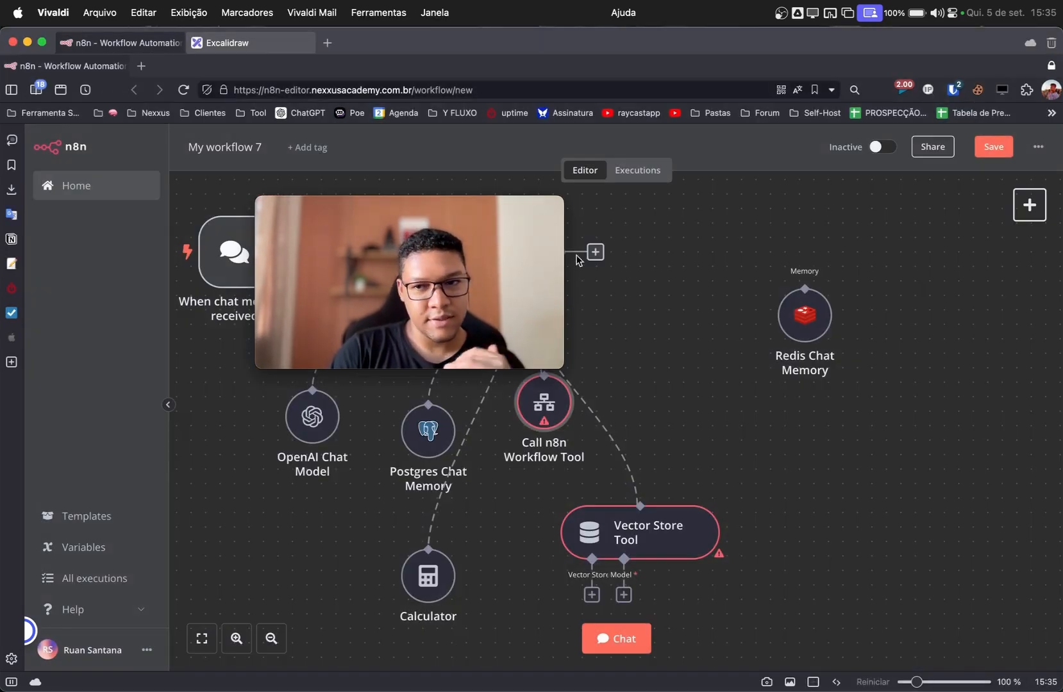
pyautogui.moveTo(437, 278); pyautogui.dragTo(876, 293)
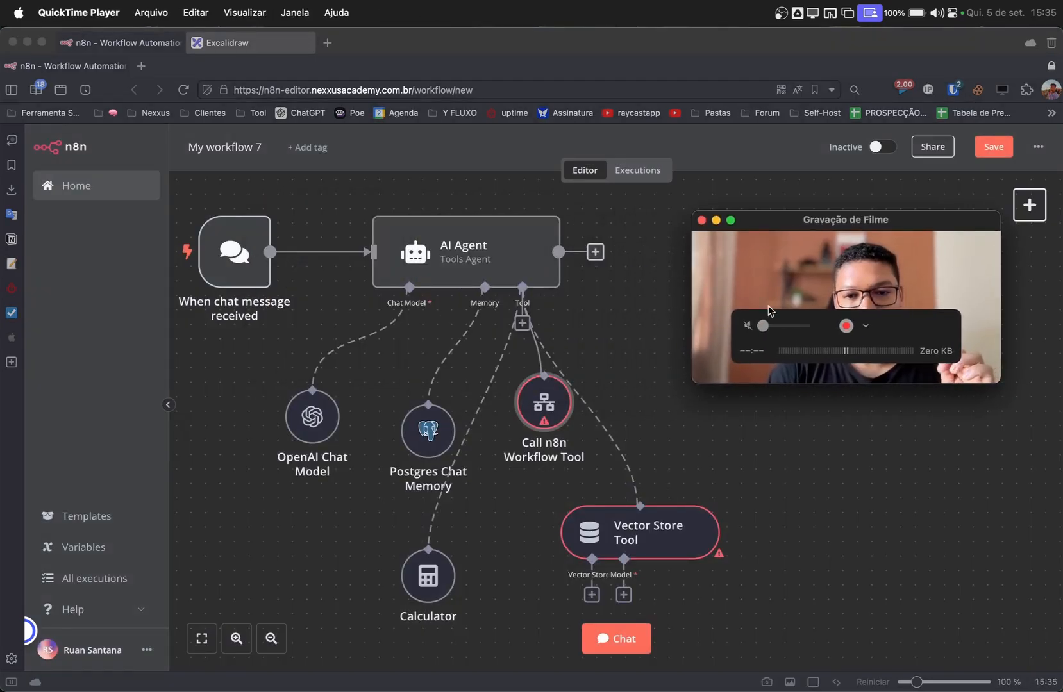
pyautogui.hscroll(5, 487, 322)
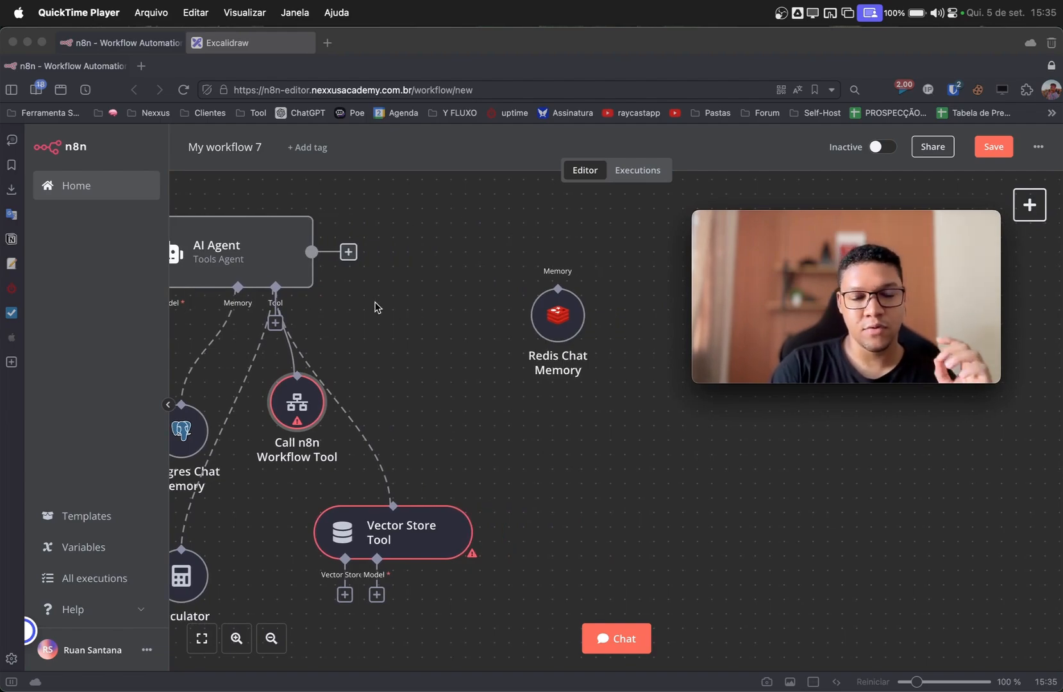
# Step: Name the Call n8n Workflow Tool get_products and describe it as "Use essa ferramenta para consultar produtos dentro do estoque"
pyautogui.click(315, 413)
pyautogui.doubleClick(316, 413)
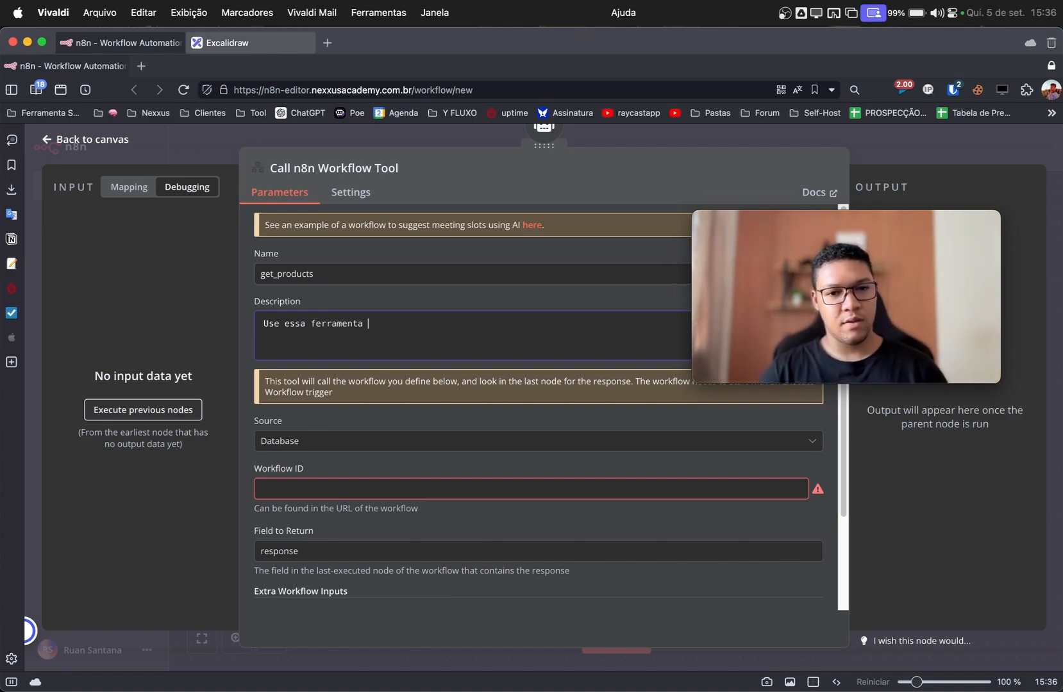
pyautogui.write('para consultar produtos dentro do estoque')
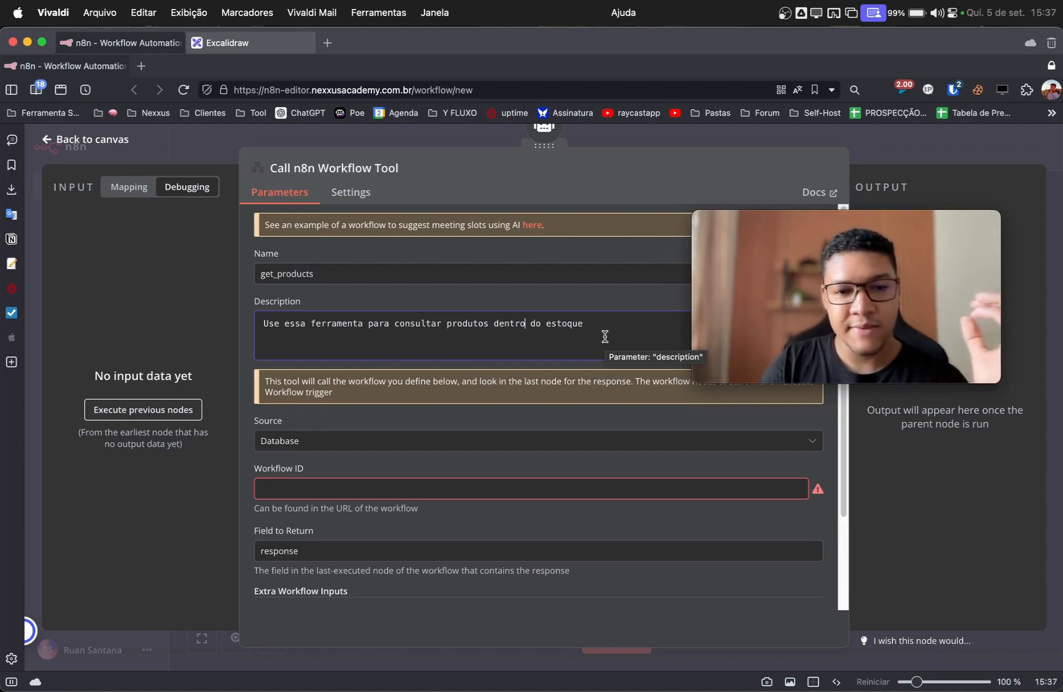
# Step: Switch the workflow tool's Source to Define Below to view the Workflow JSON field, and set it back to Database
pyautogui.scroll(-3, 506, 393)
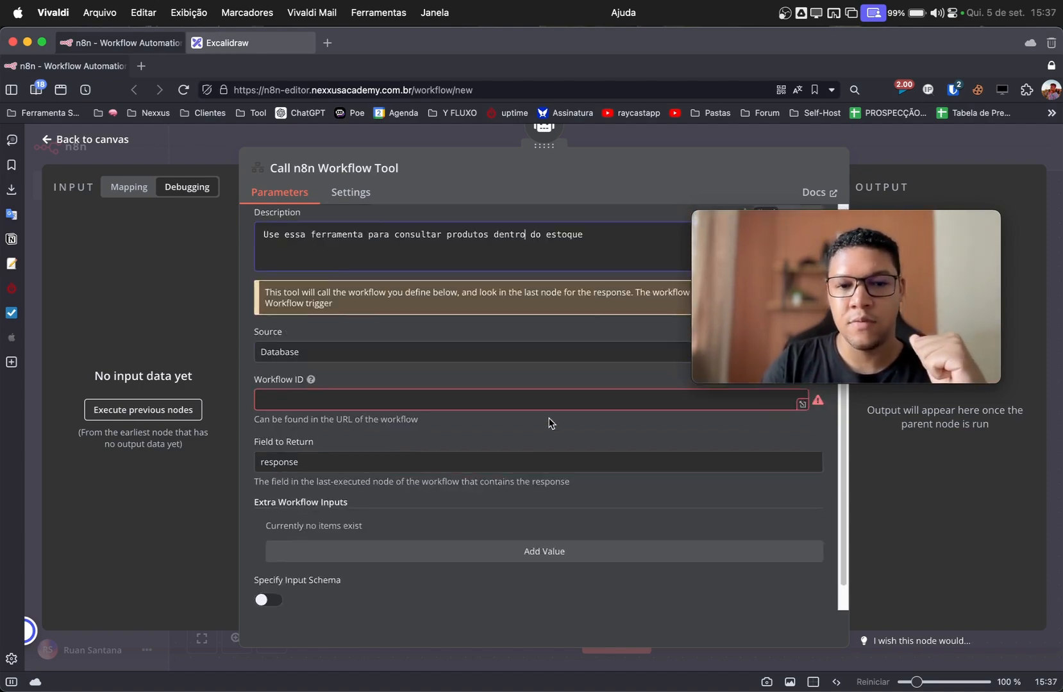
pyautogui.click(280, 324)
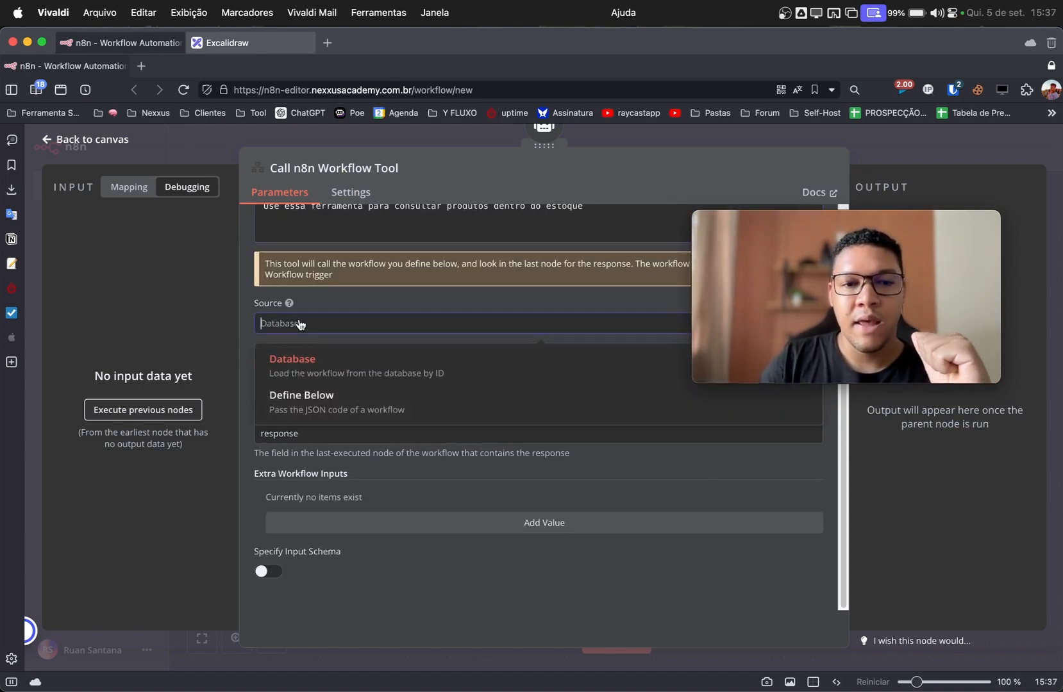
pyautogui.click(355, 409)
pyautogui.click(382, 386)
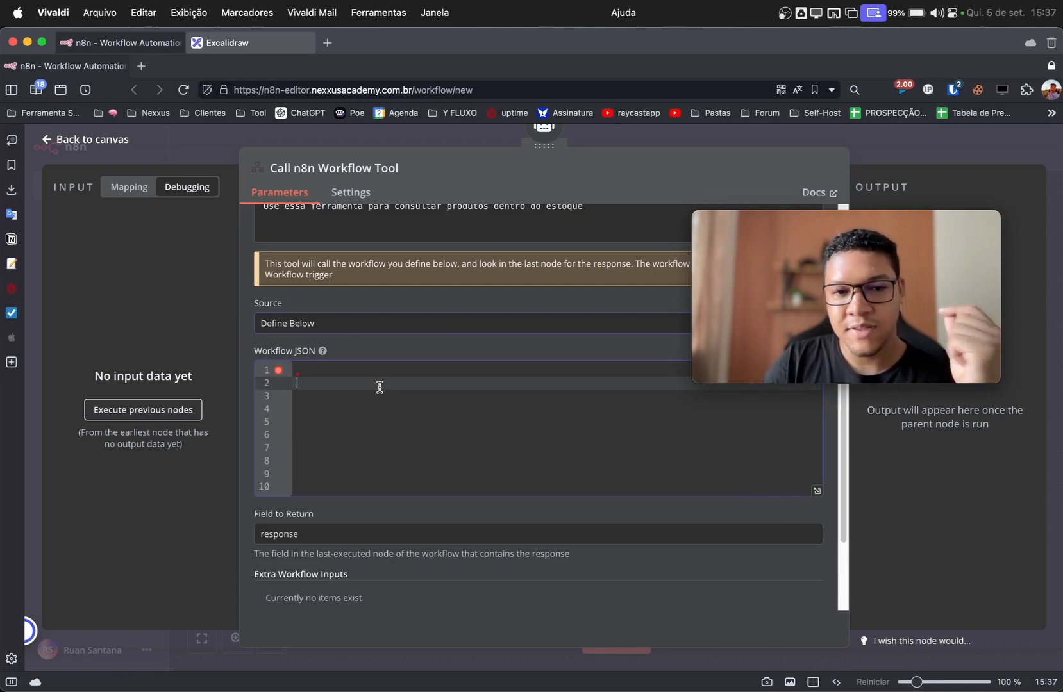
pyautogui.click(327, 329)
pyautogui.click(334, 366)
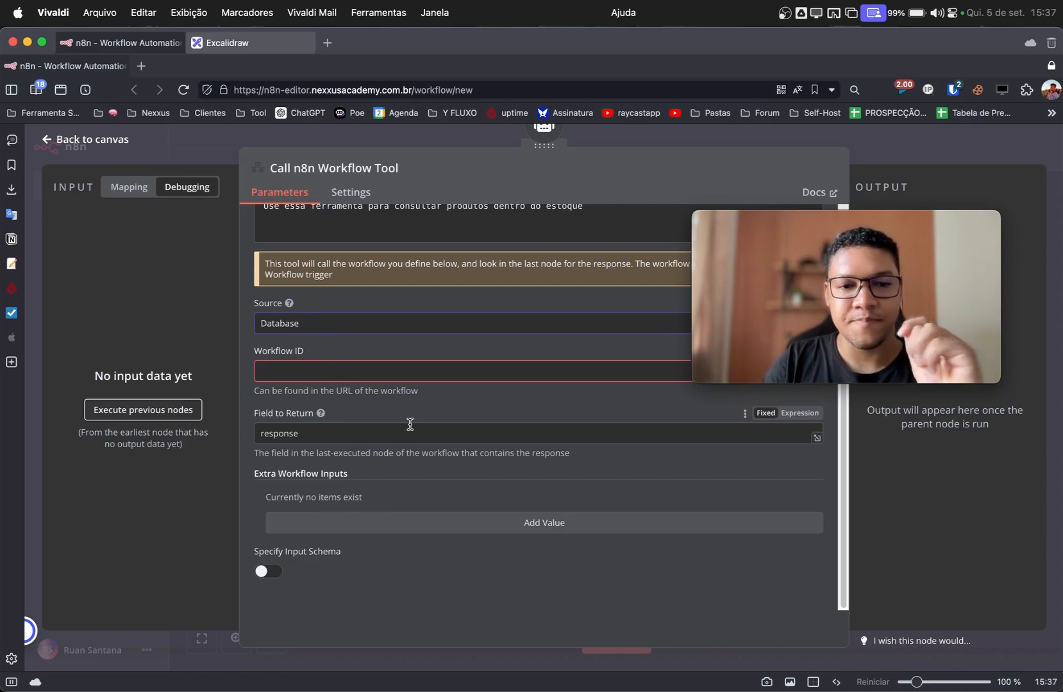
pyautogui.moveTo(774, 304)
pyautogui.moveTo(774, 303); pyautogui.dragTo(62, 93)
pyautogui.click(388, 327)
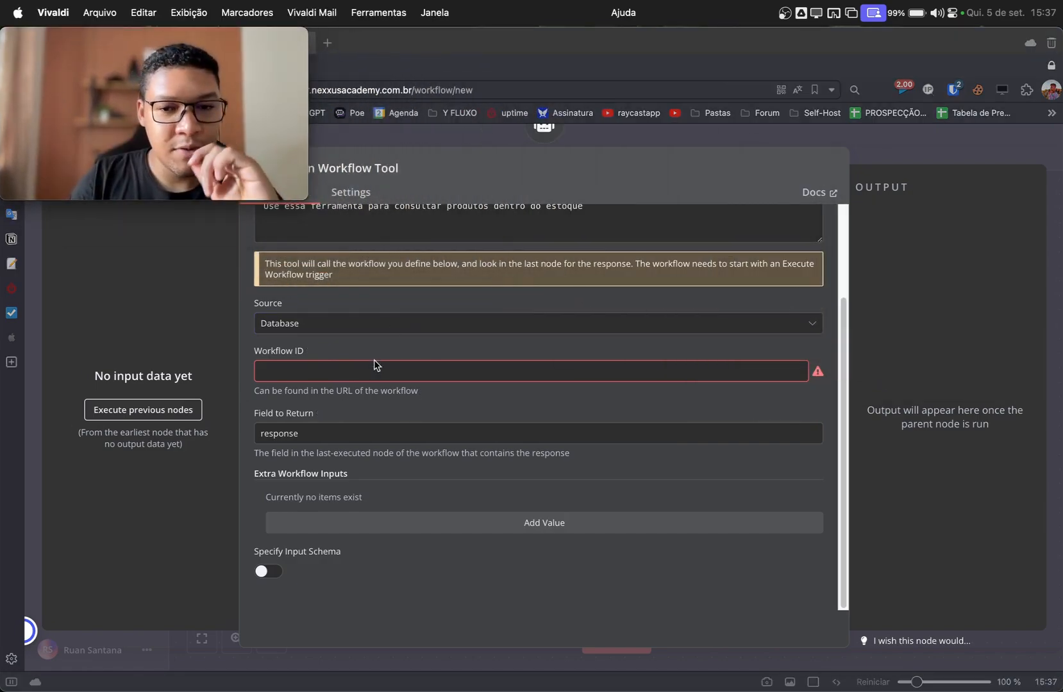
pyautogui.click(886, 338)
# Step: Leave the tool's Workflow ID empty, return to the canvas and save the workflow
pyautogui.click(346, 369)
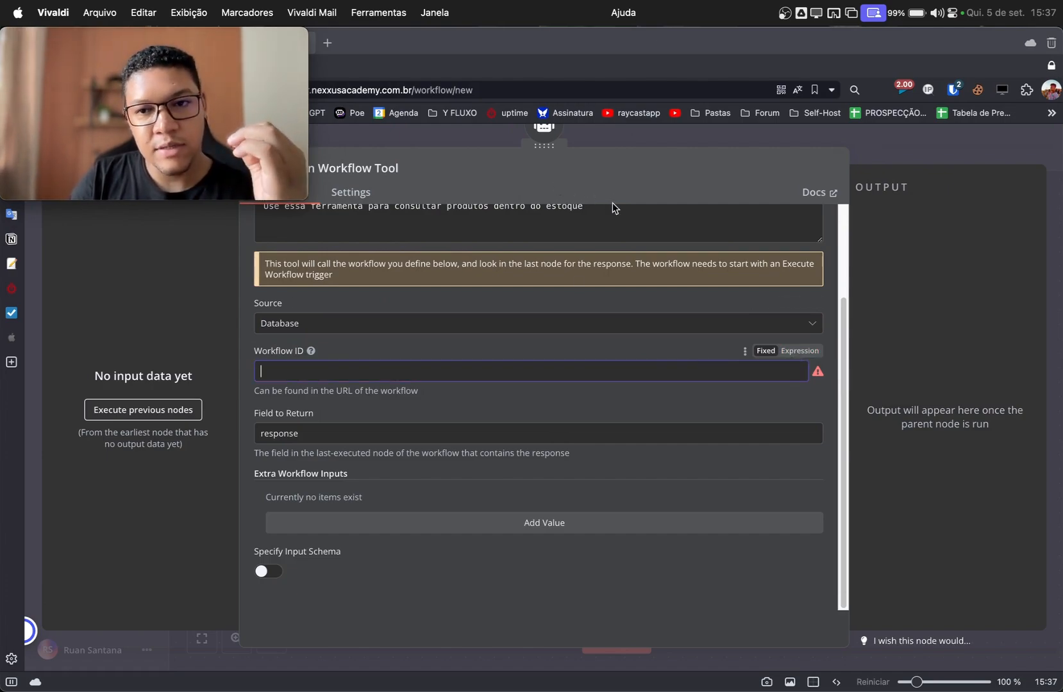
pyautogui.click(892, 155)
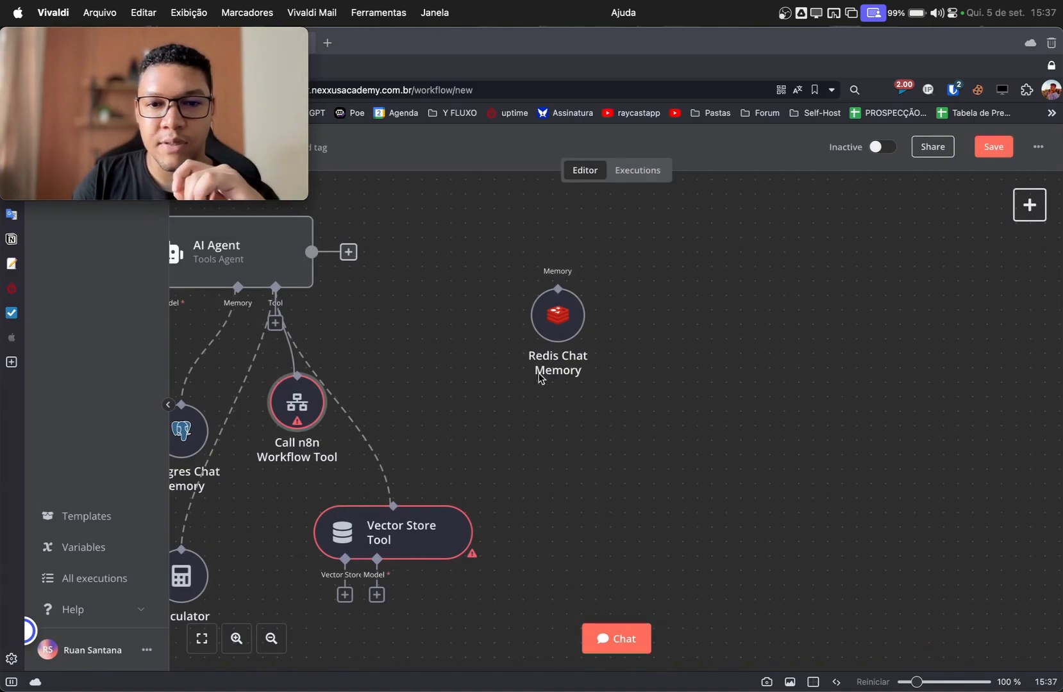
pyautogui.hscroll(-6, 468, 401)
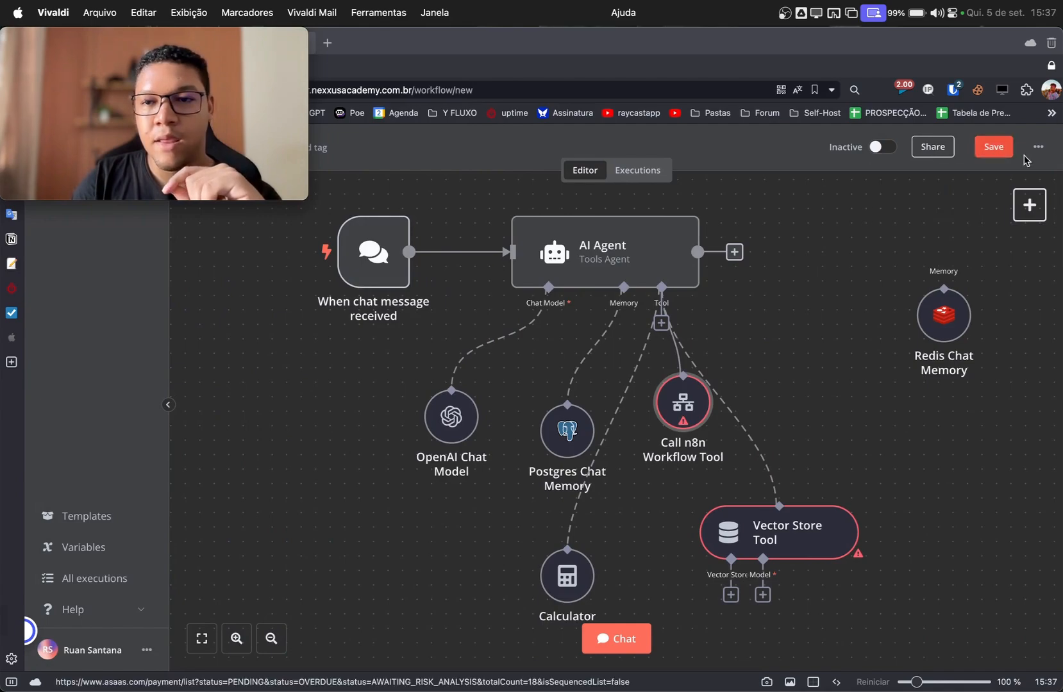
pyautogui.click(994, 148)
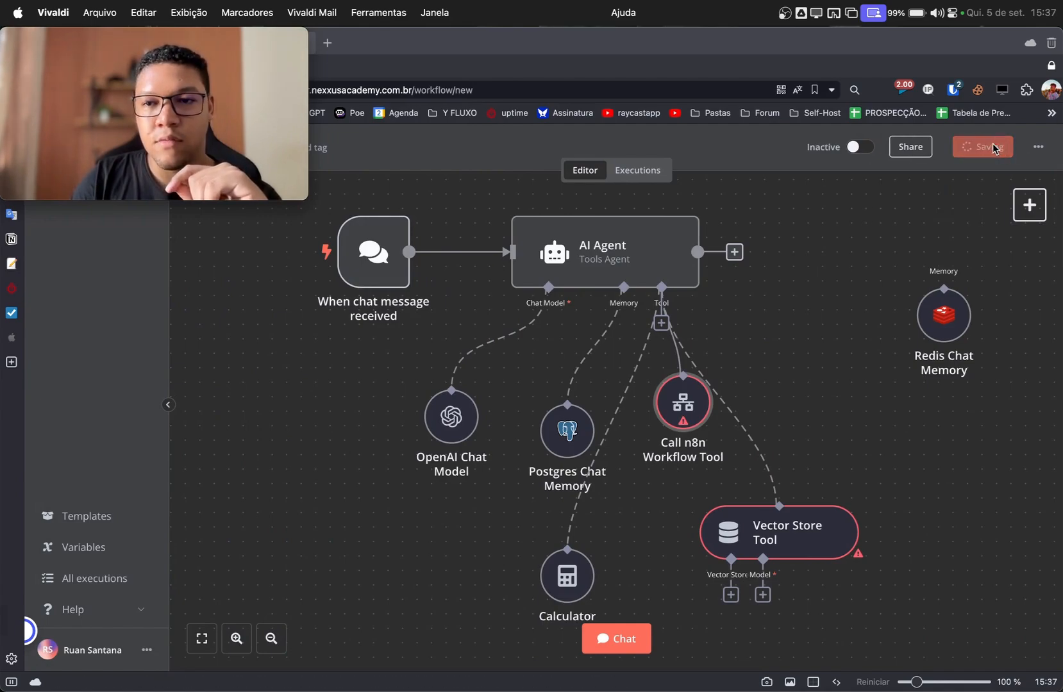
# Step: Highlight the saved workflow's ID at the end of the page URL
pyautogui.click(473, 91)
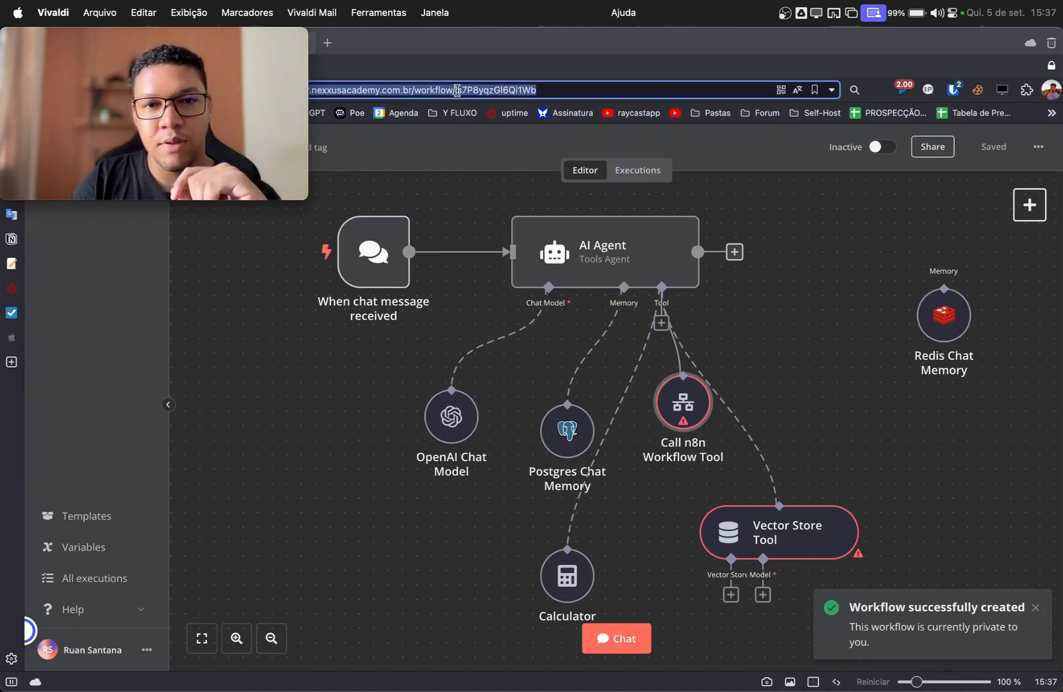
pyautogui.doubleClick(473, 90)
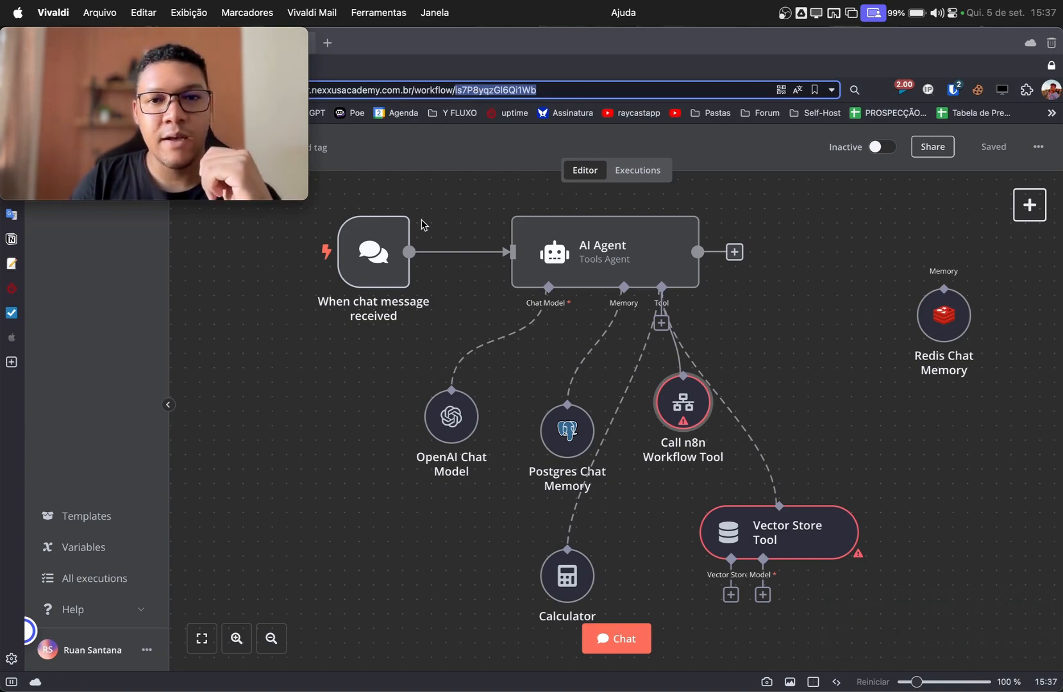
pyautogui.moveTo(284, 98)
pyautogui.moveTo(284, 98); pyautogui.dragTo(384, 332)
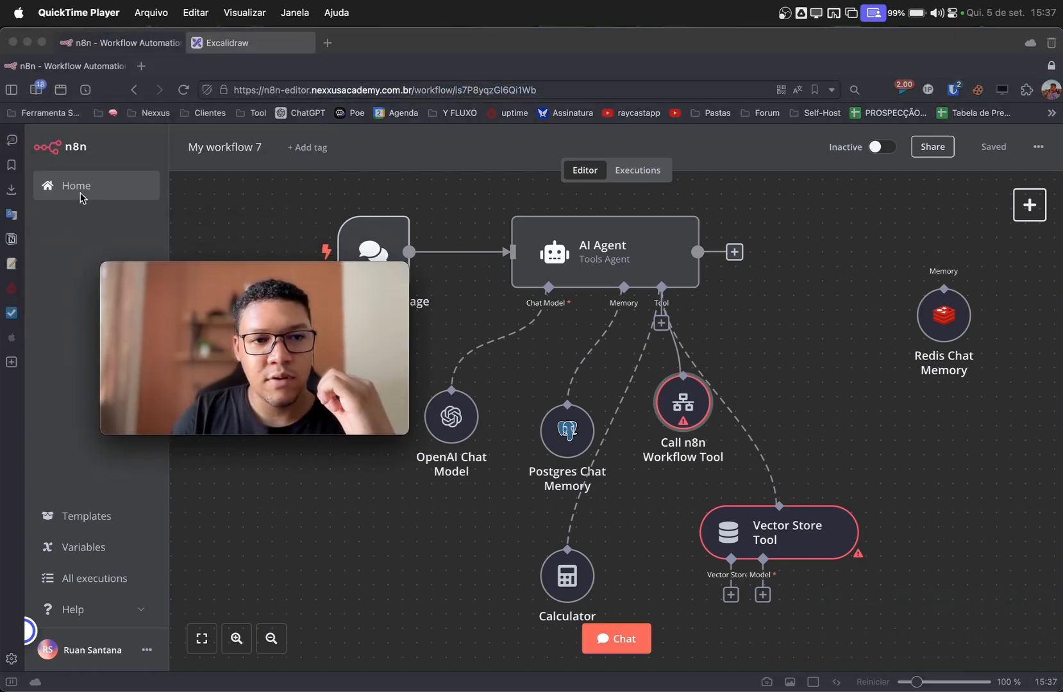
# Step: Open the n8n home page in a new browser tab and add a new workflow from the workflows list
pyautogui.click(109, 231)
pyautogui.keyDown('super'); pyautogui.click(80, 190); pyautogui.keyUp('super')
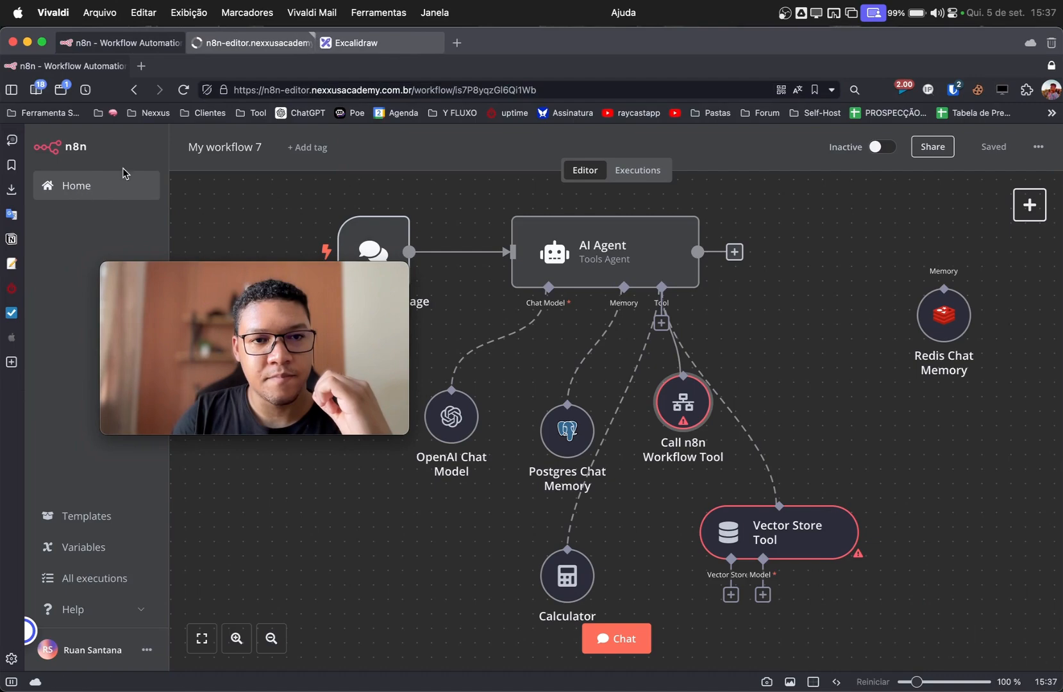
pyautogui.click(266, 43)
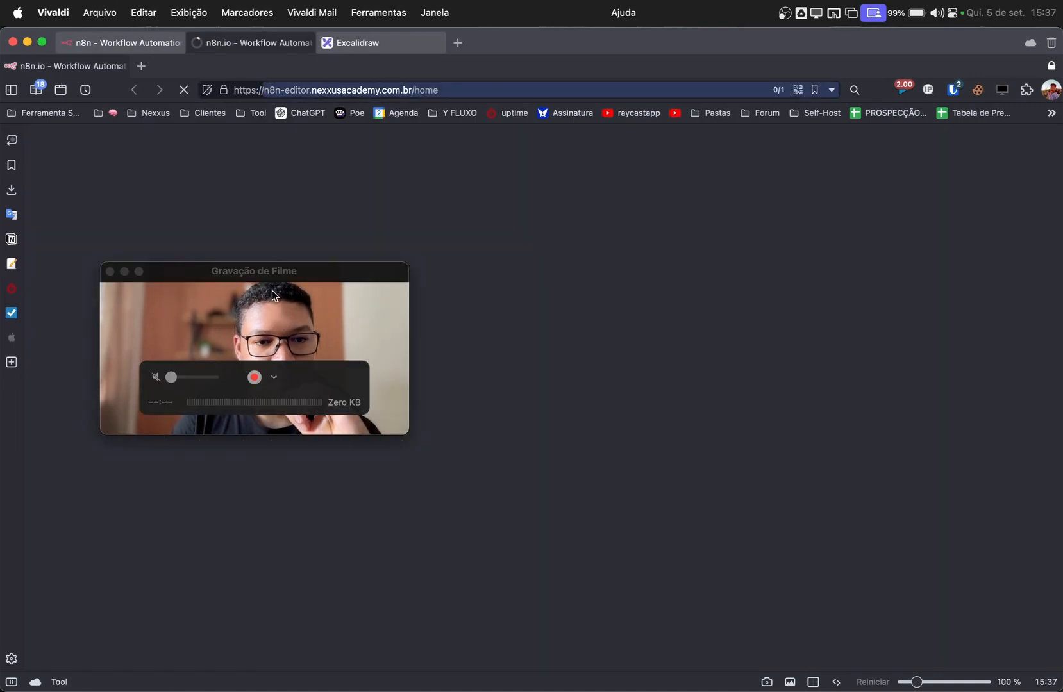
pyautogui.moveTo(272, 291); pyautogui.dragTo(65, 209)
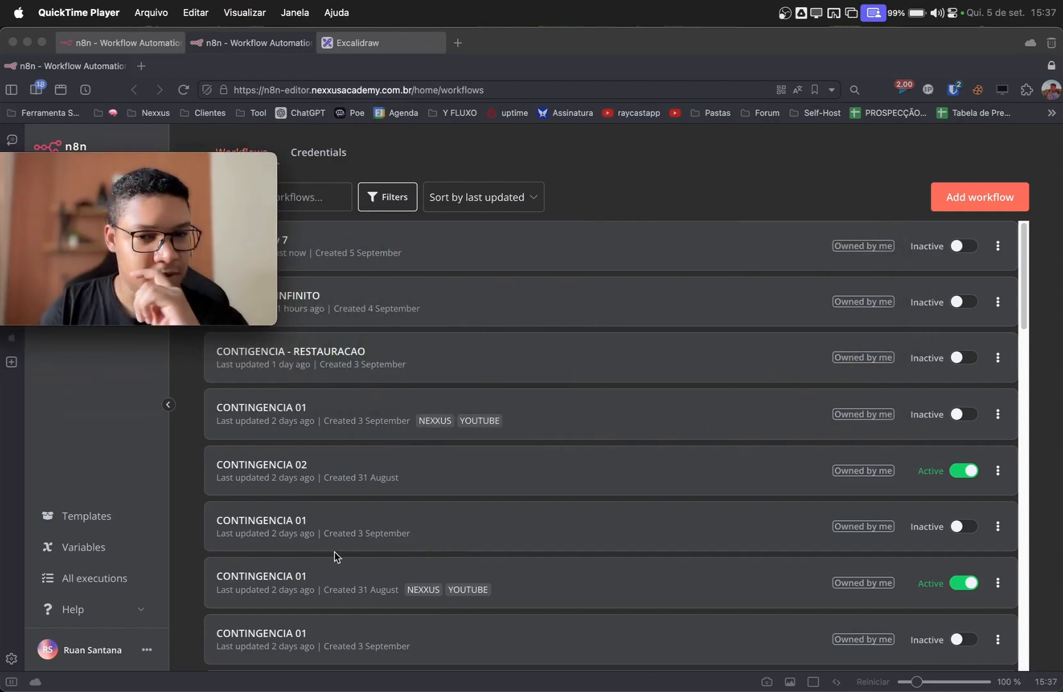
pyautogui.click(961, 200)
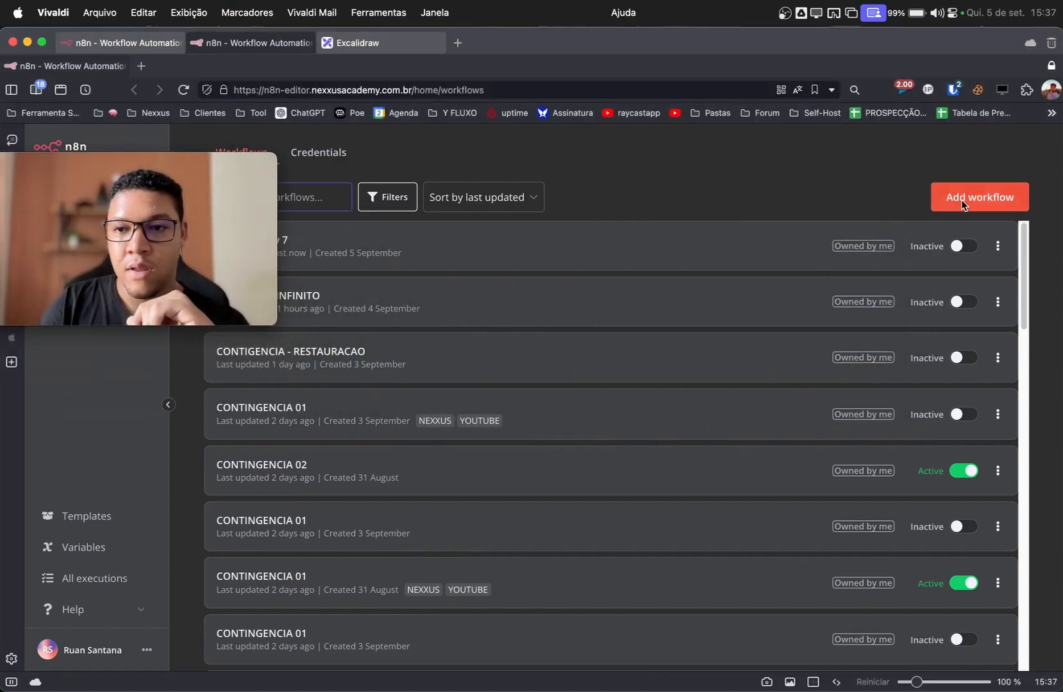
# Step: Create a new workflow that starts with the Execute Workflow trigger When Called by Another Workflow, and save it
pyautogui.click(961, 200)
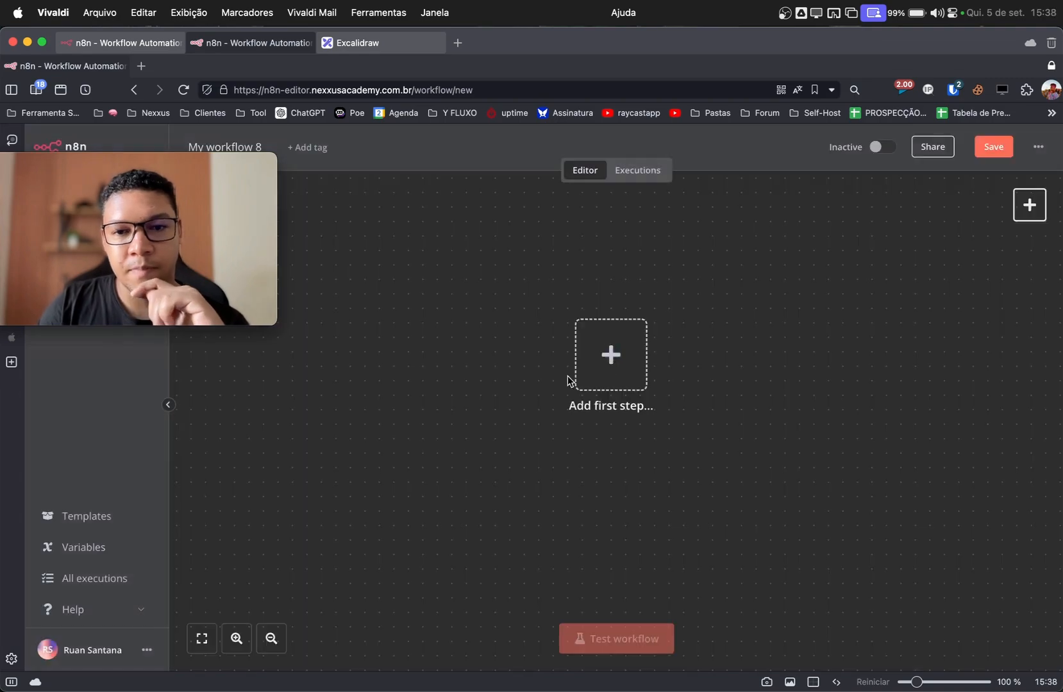
pyautogui.click(577, 375)
pyautogui.write('erro')
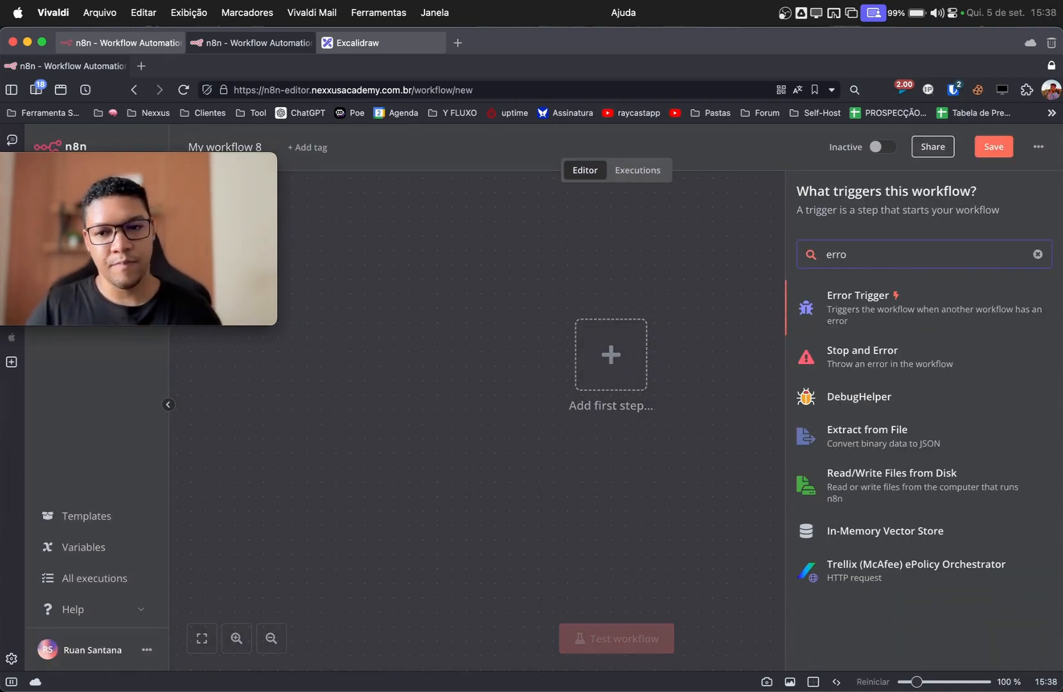
pyautogui.press('super+a')
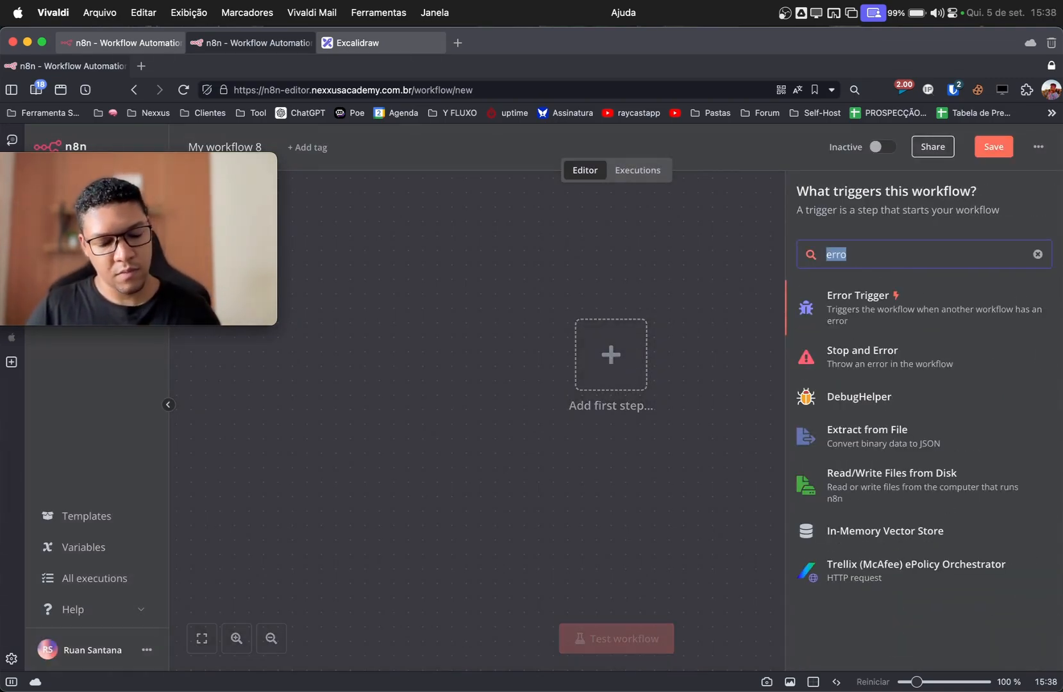
pyautogui.write('work')
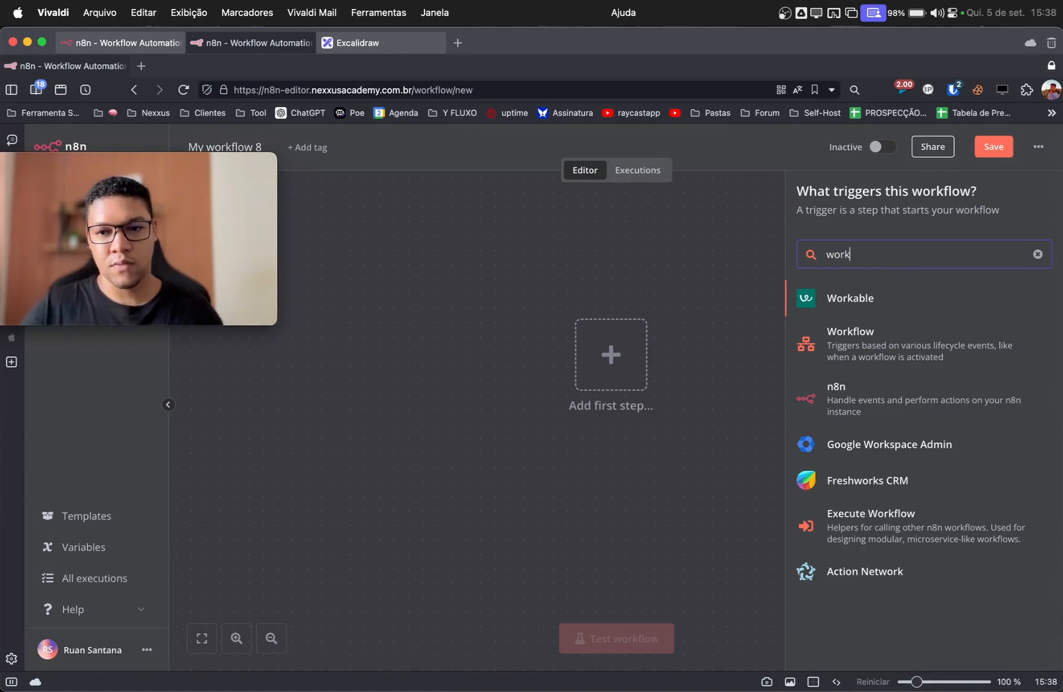
pyautogui.click(854, 529)
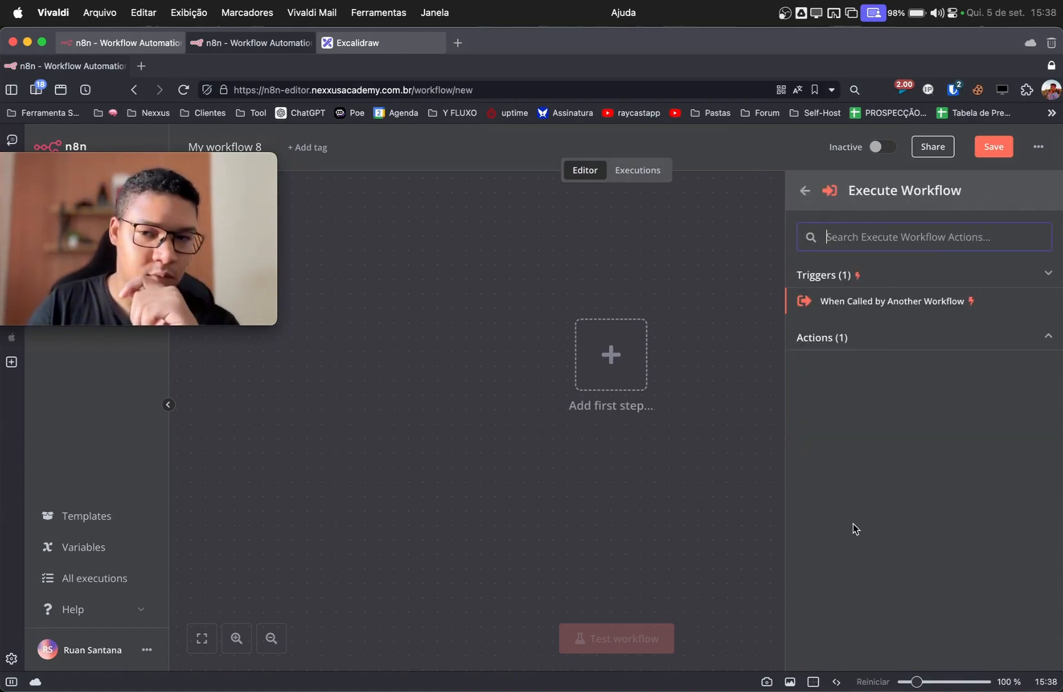
pyautogui.click(854, 302)
pyautogui.click(470, 154)
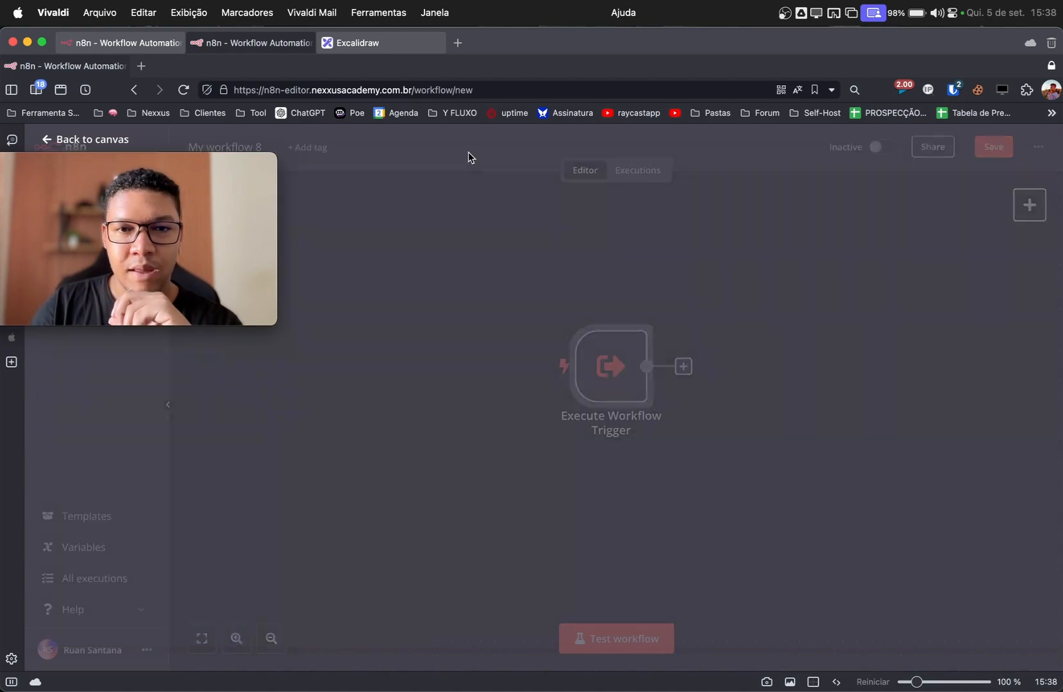
pyautogui.click(994, 147)
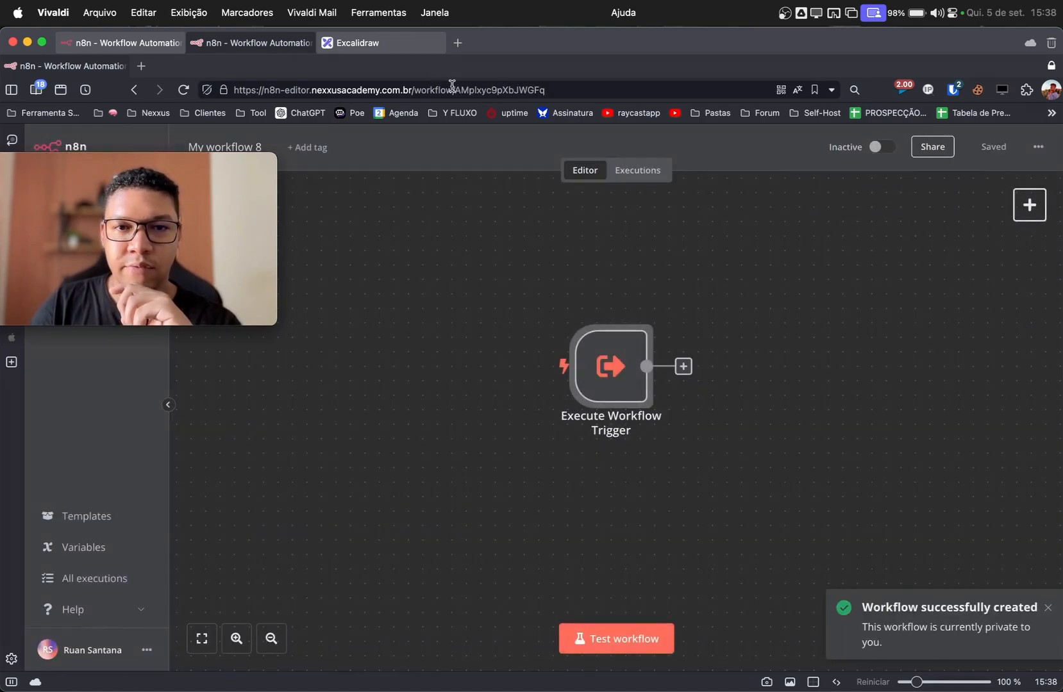
# Step: Copy the new workflow's ID from its URL into the Workflow ID of the agent's get_products workflow tool
pyautogui.click(513, 90)
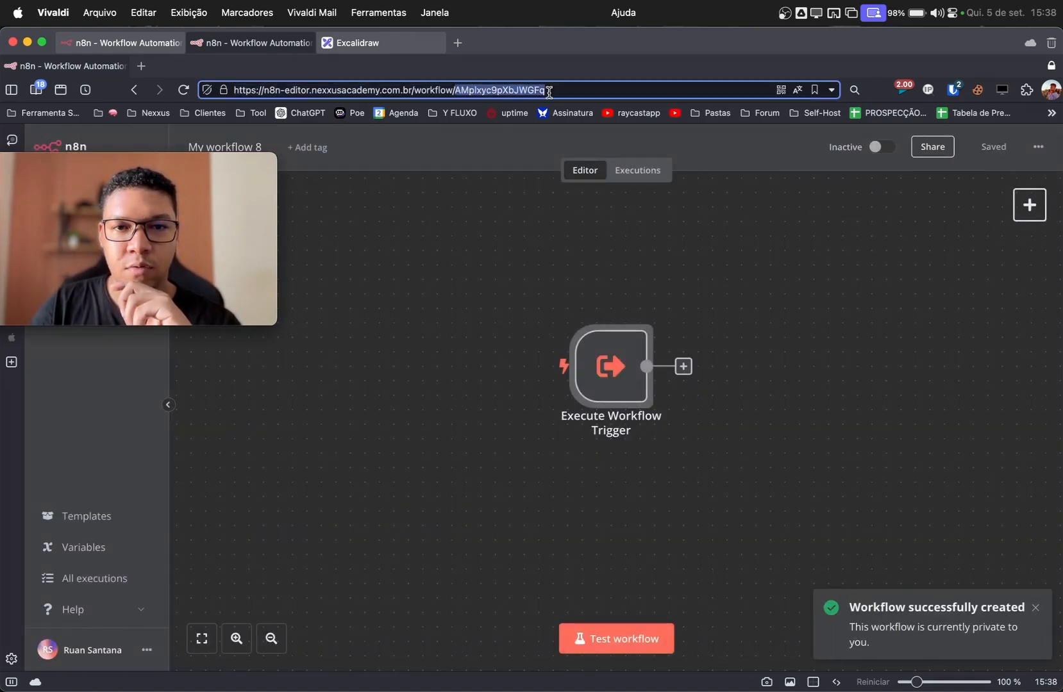
pyautogui.click(104, 45)
pyautogui.moveTo(685, 394); pyautogui.dragTo(783, 366)
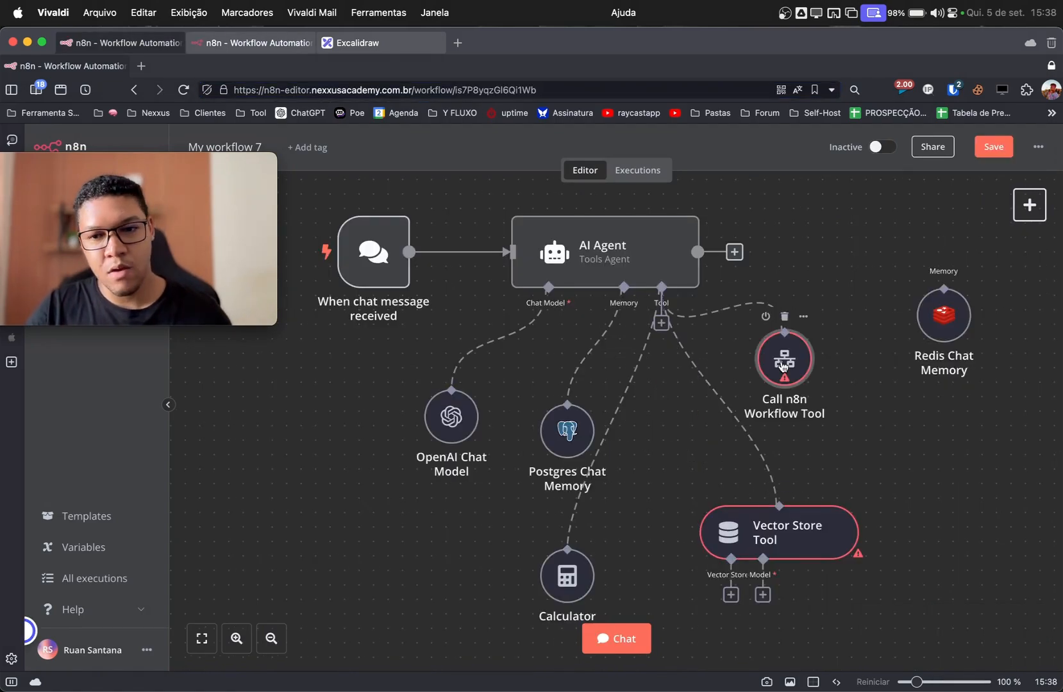
pyautogui.doubleClick(783, 366)
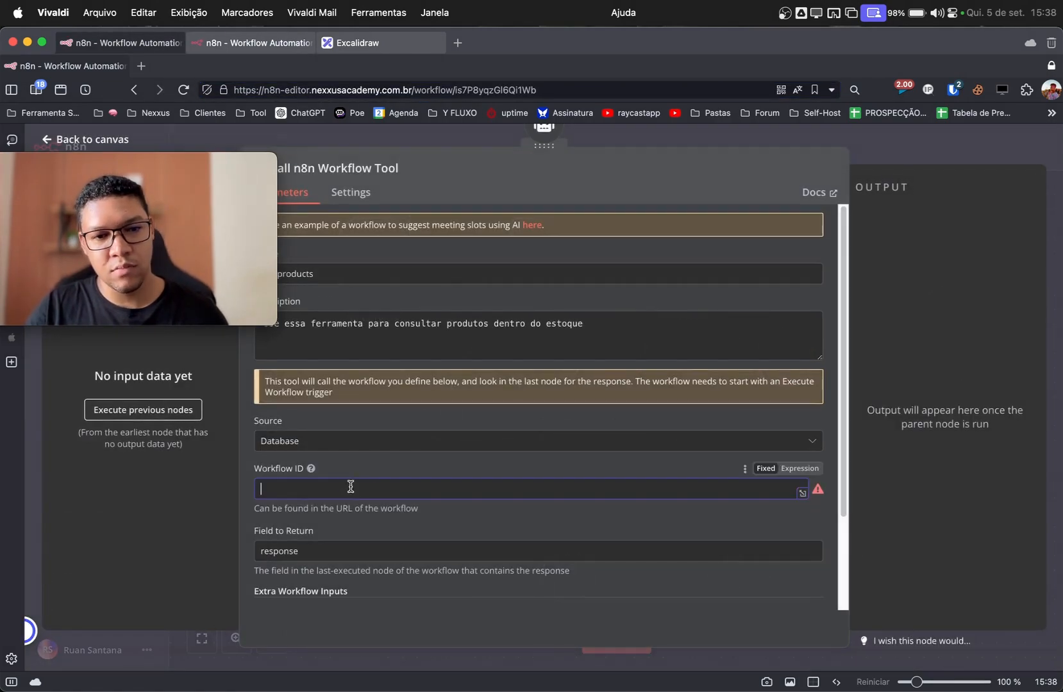
pyautogui.scroll(-2, 487, 464)
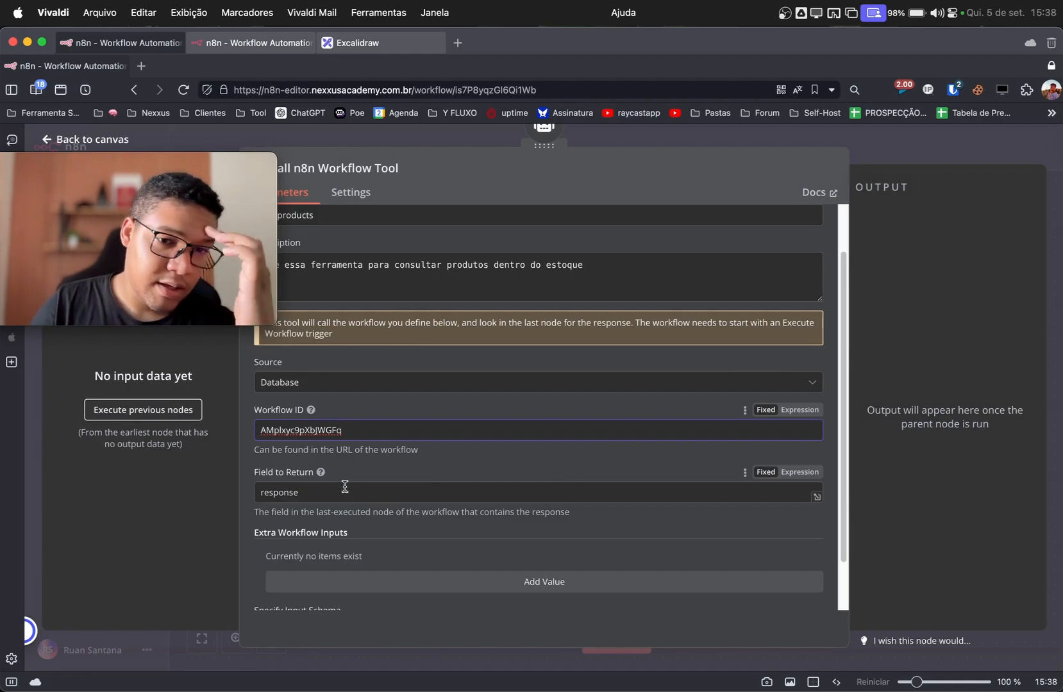
# Step: Add an Edit Fields node after the Execute Workflow Trigger, with a string field named response to match the tool's Field to Return
pyautogui.moveTo(349, 493); pyautogui.dragTo(199, 489)
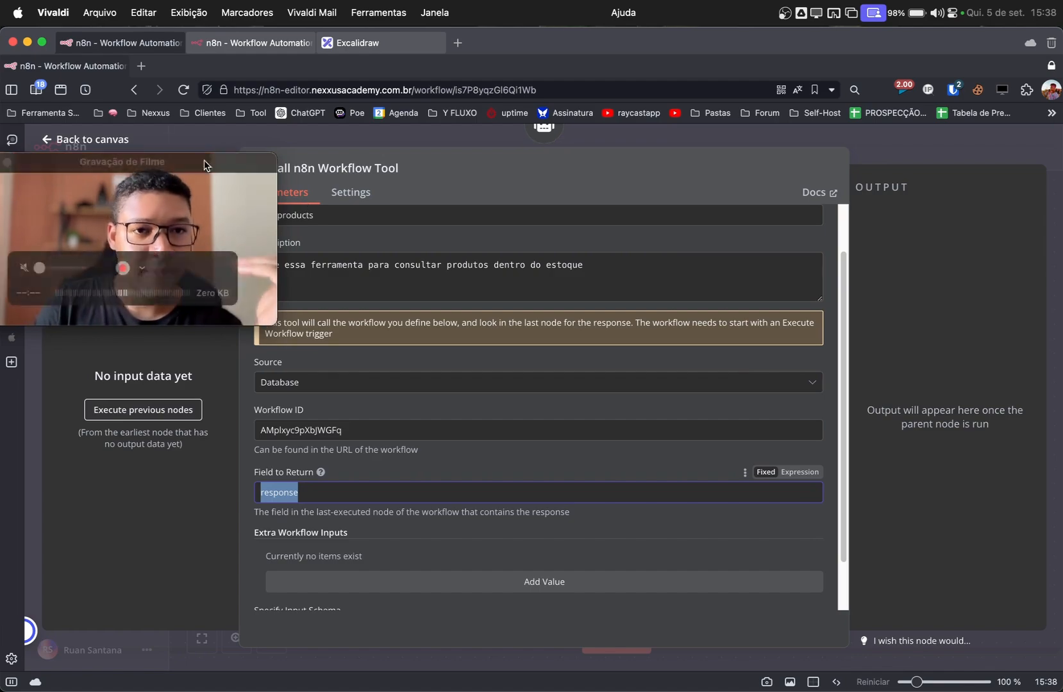
pyautogui.click(229, 38)
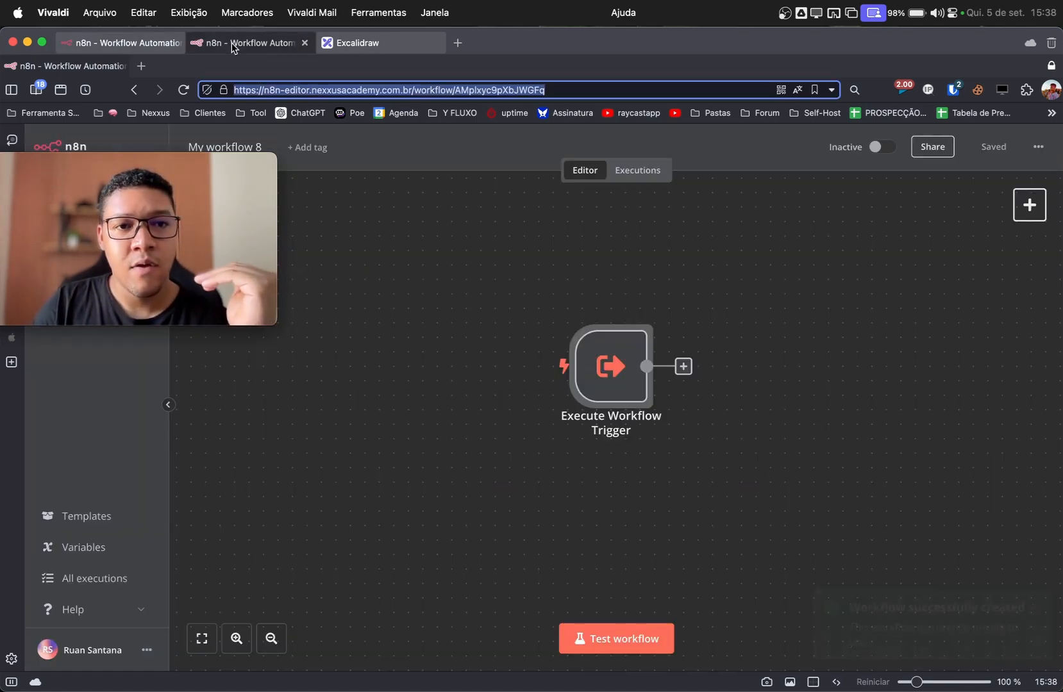
pyautogui.click(681, 372)
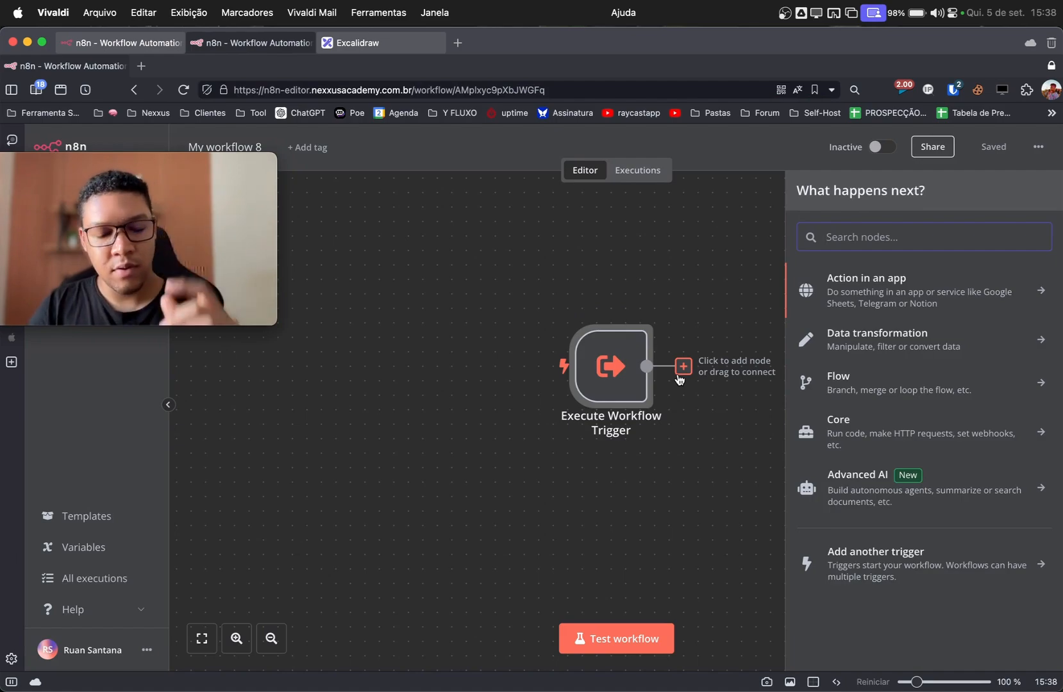
pyautogui.write('fiel')
pyautogui.press('Return')
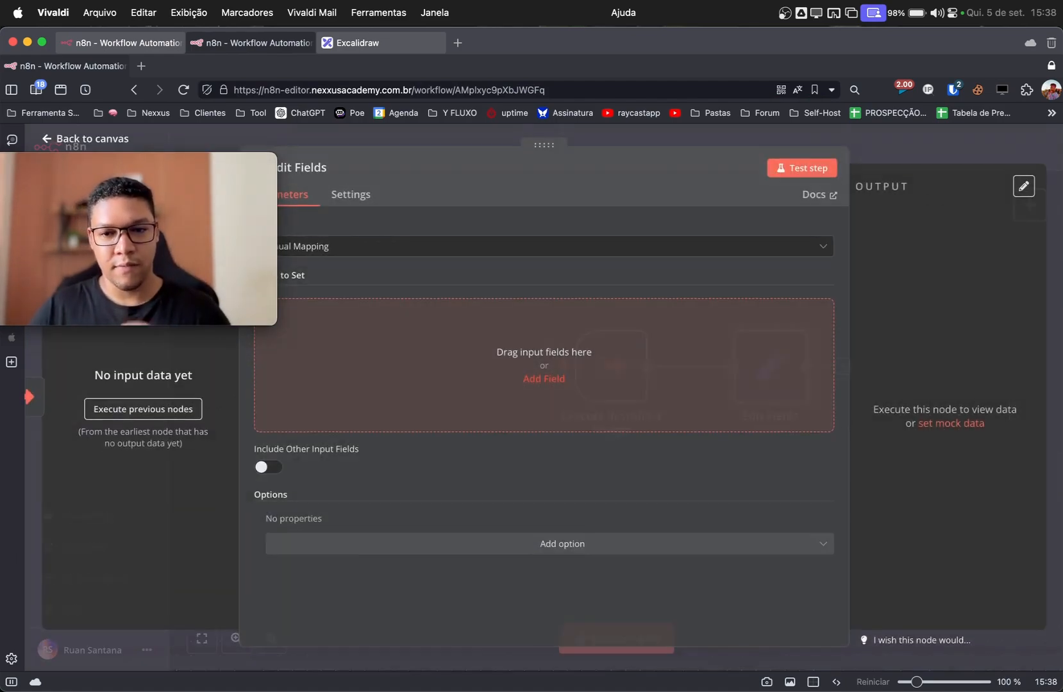
pyautogui.click(544, 379)
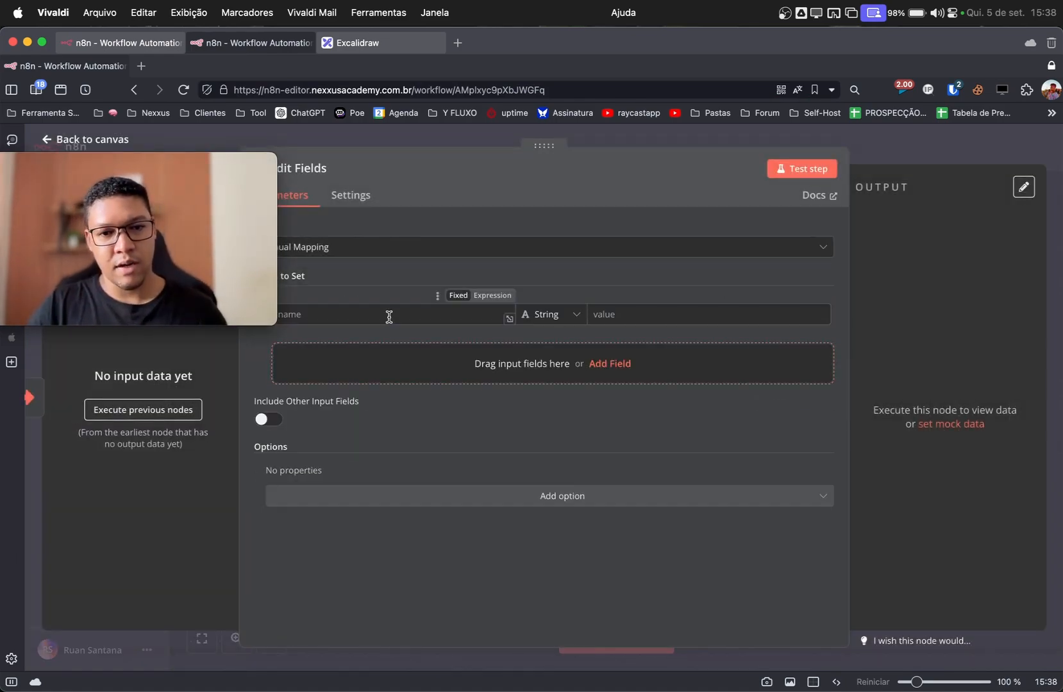
pyautogui.moveTo(153, 202); pyautogui.dragTo(232, 482)
pyautogui.click(316, 310)
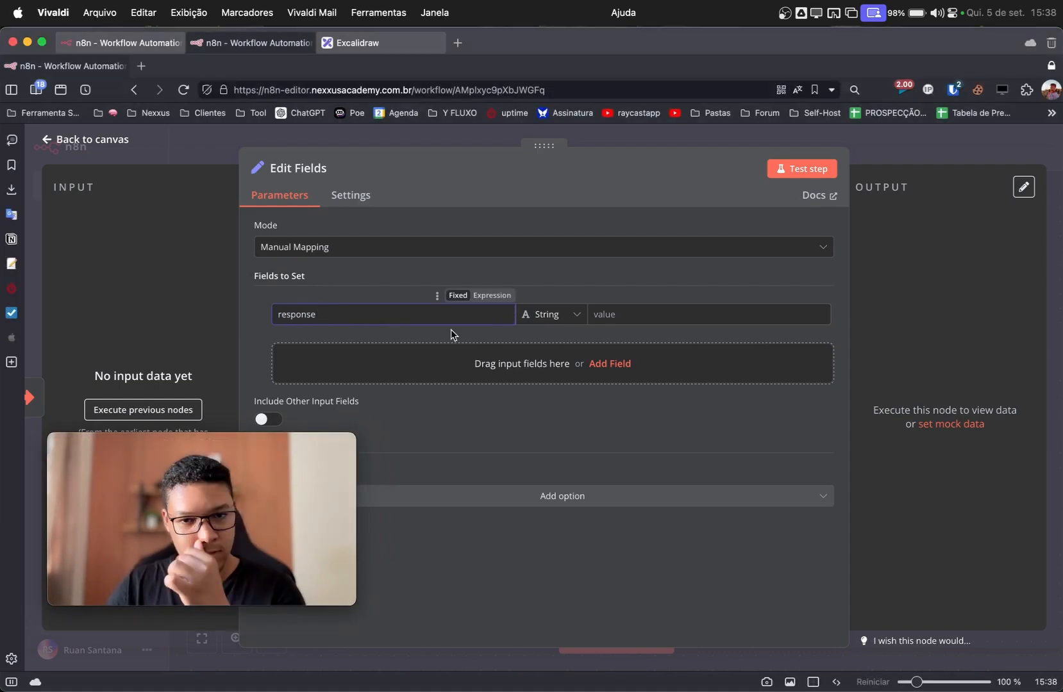
# Step: Set the response field's value to "resultado encontrado" in the Edit Fields node and save the called workflow
pyautogui.click(75, 39)
pyautogui.moveTo(287, 466); pyautogui.dragTo(322, 539)
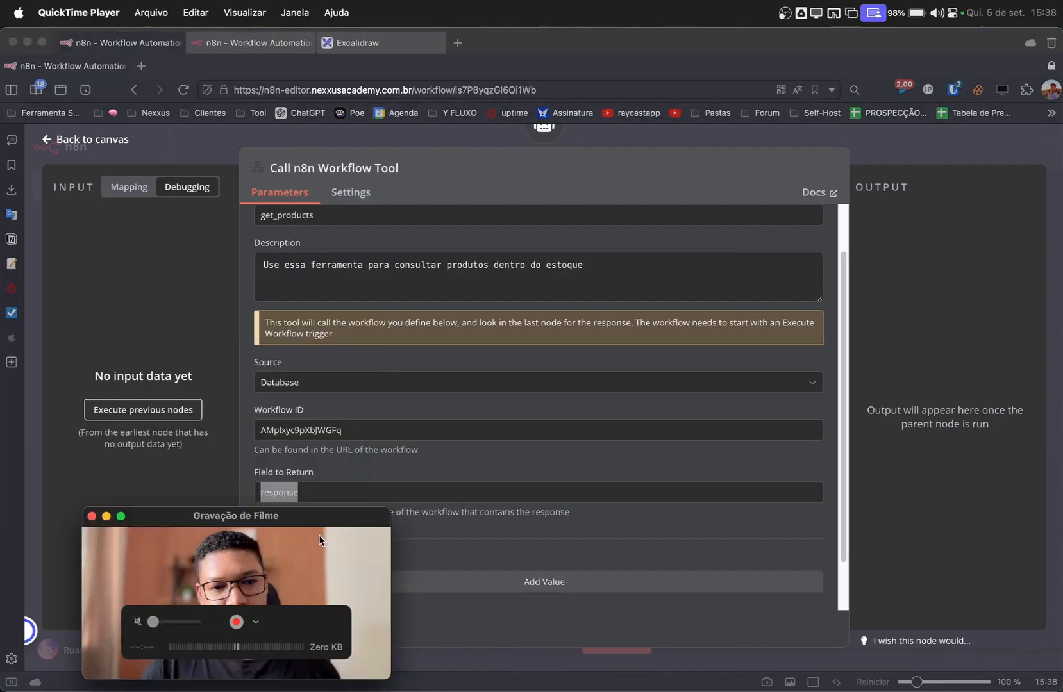
pyautogui.click(238, 49)
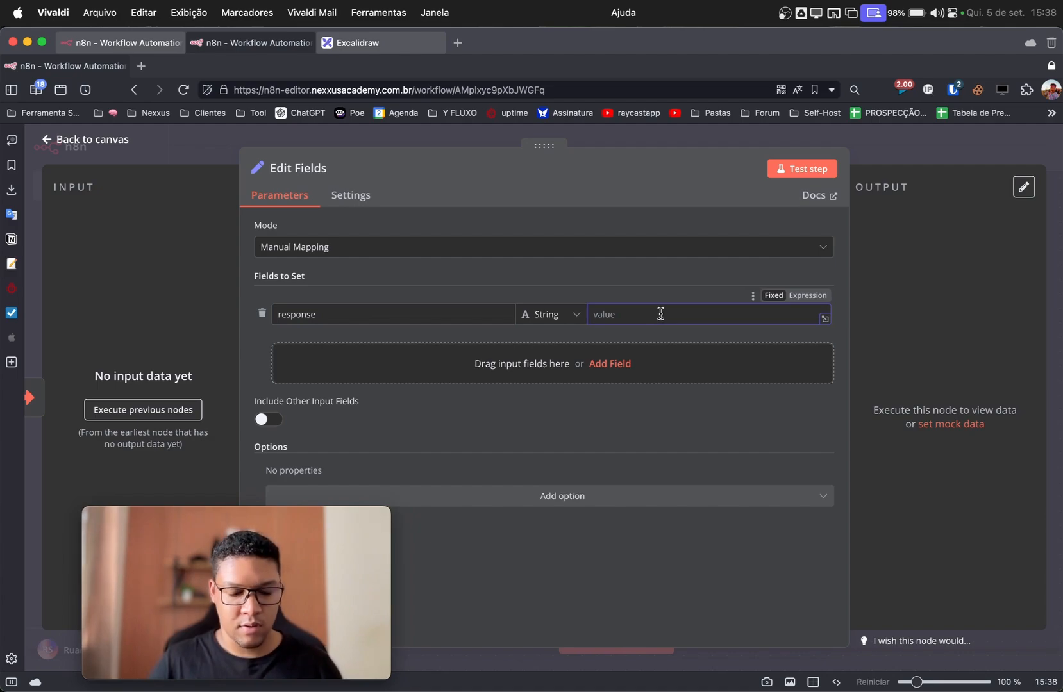
pyautogui.write('result')
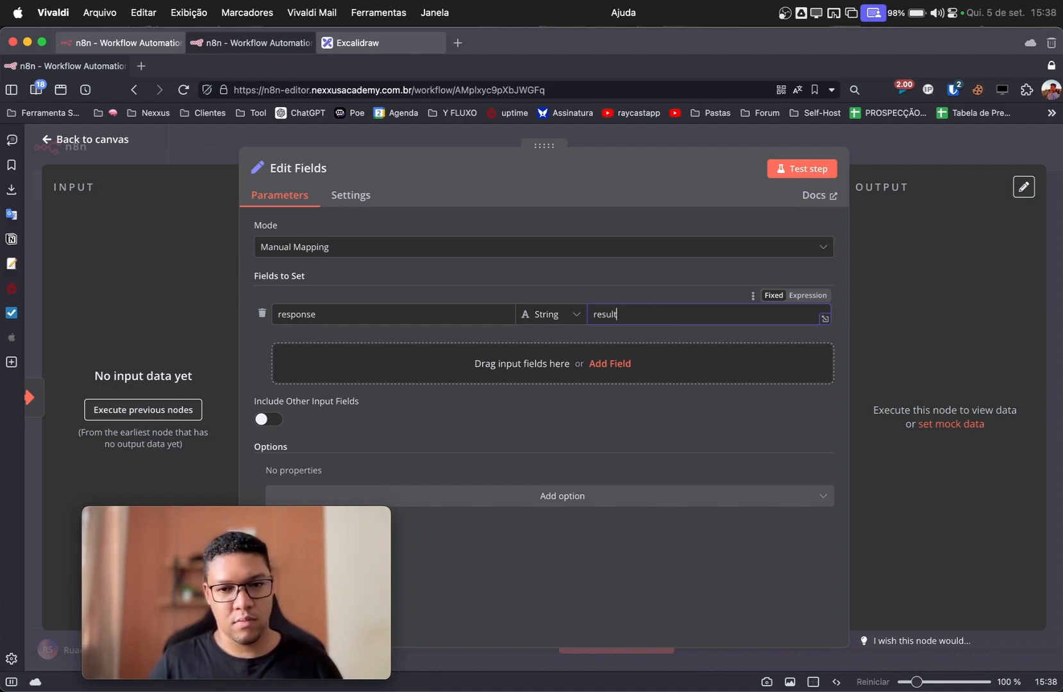
pyautogui.write('ado en')
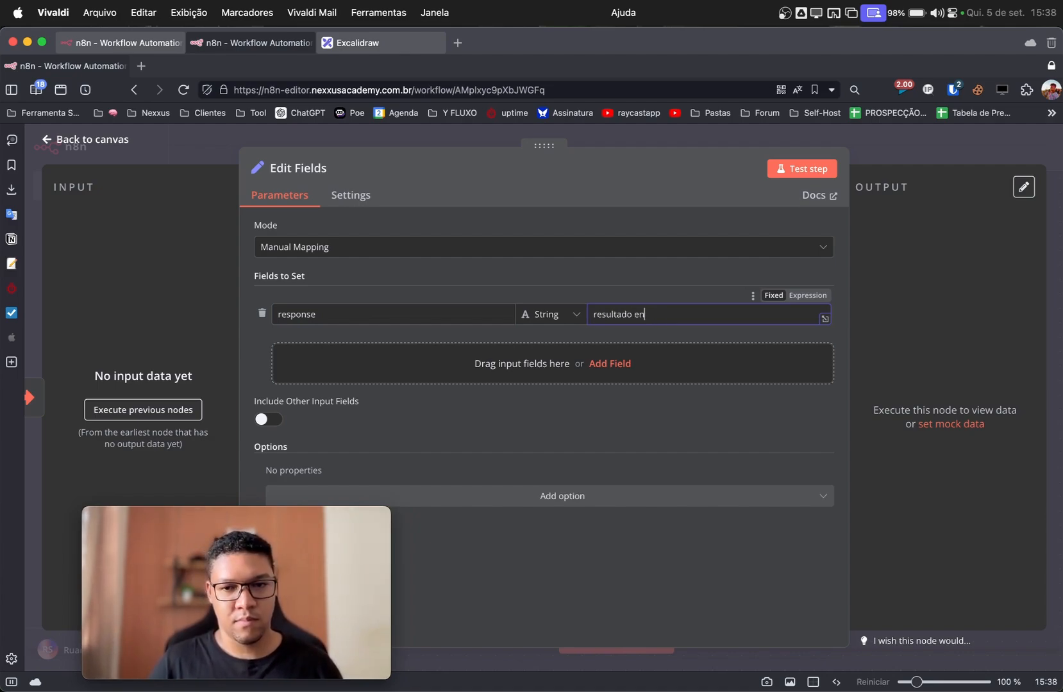
pyautogui.write('contrado')
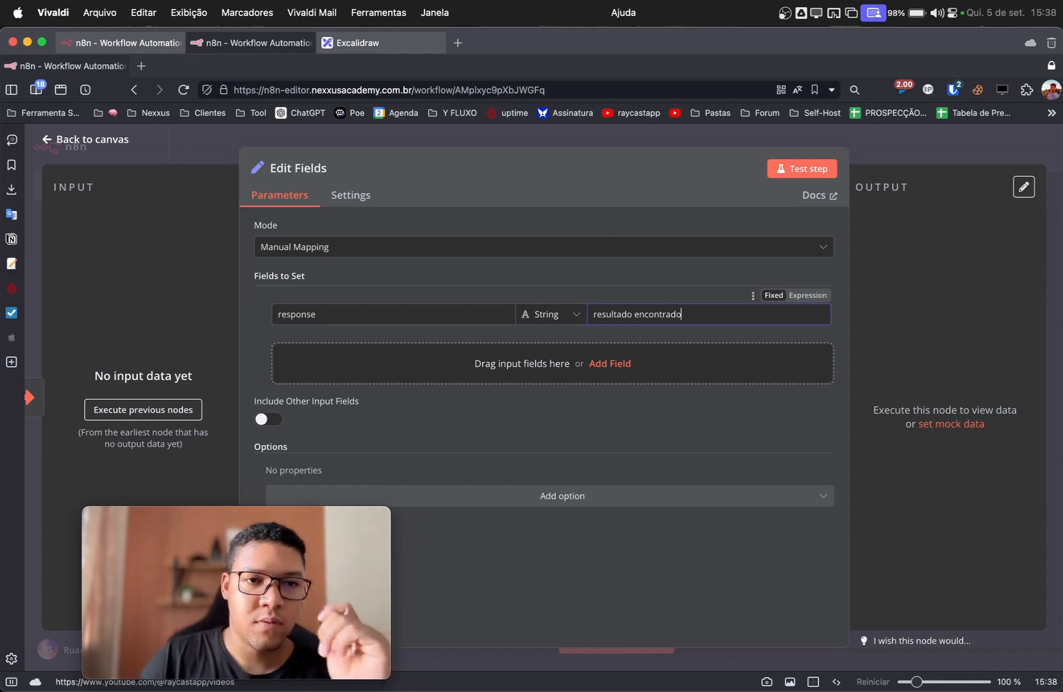
pyautogui.click(962, 157)
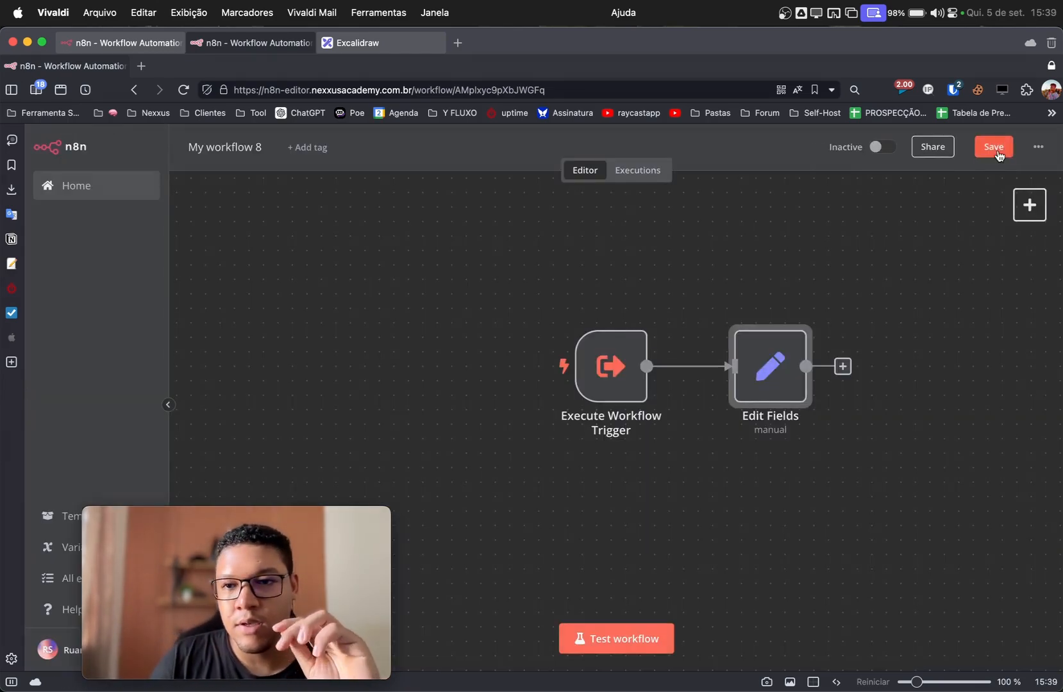
pyautogui.click(994, 147)
# Step: Return to the get_products tool in the agent workflow and add an entry under Extra Workflow Inputs
pyautogui.moveTo(295, 529); pyautogui.dragTo(331, 329)
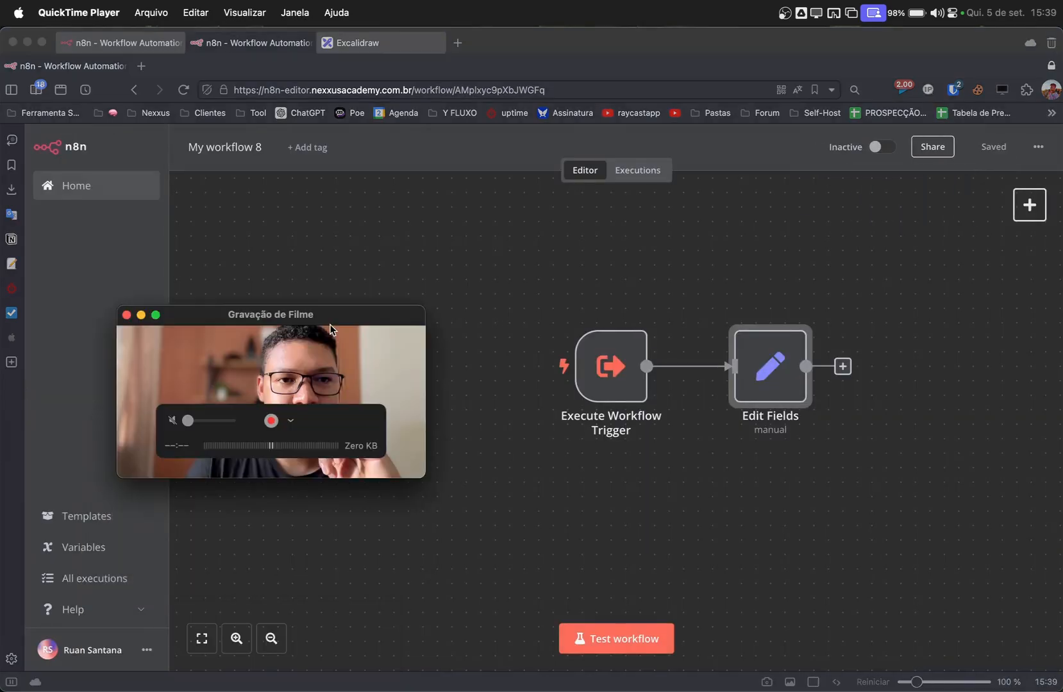
pyautogui.click(111, 48)
pyautogui.click(119, 49)
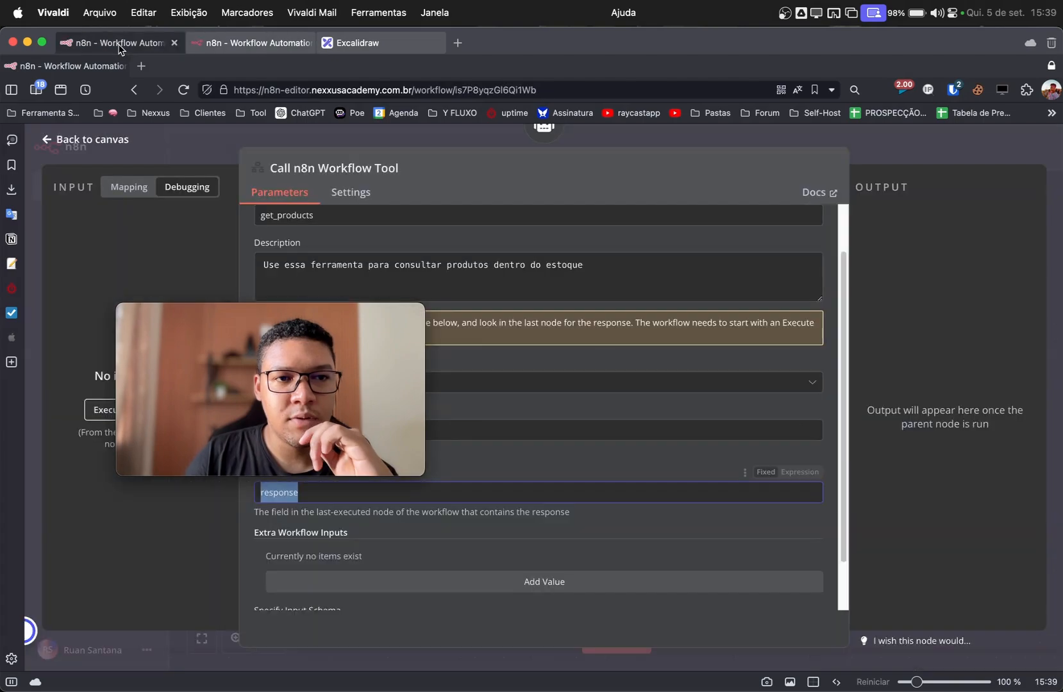
pyautogui.click(264, 377)
pyautogui.moveTo(265, 377); pyautogui.dragTo(516, 334)
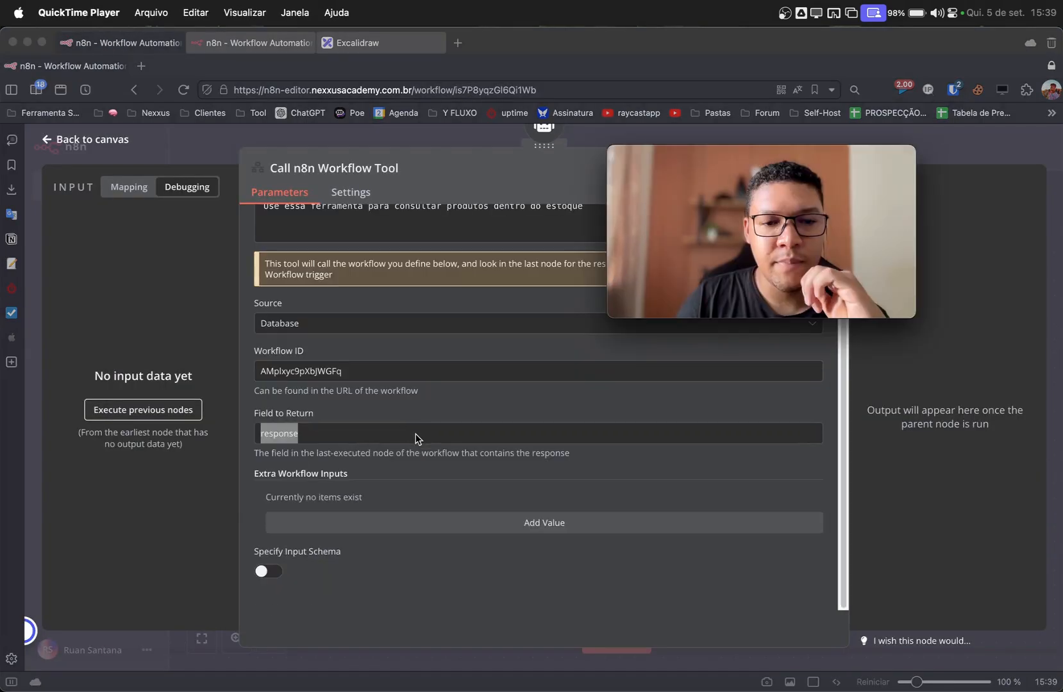
pyautogui.click(401, 523)
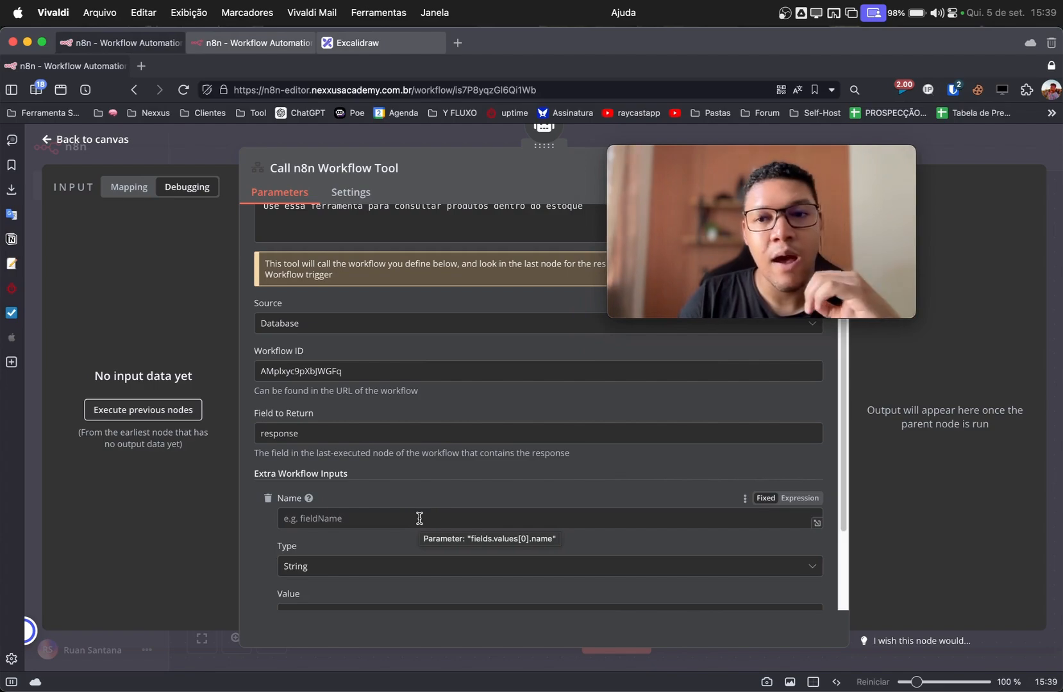
pyautogui.scroll(-2, 408, 510)
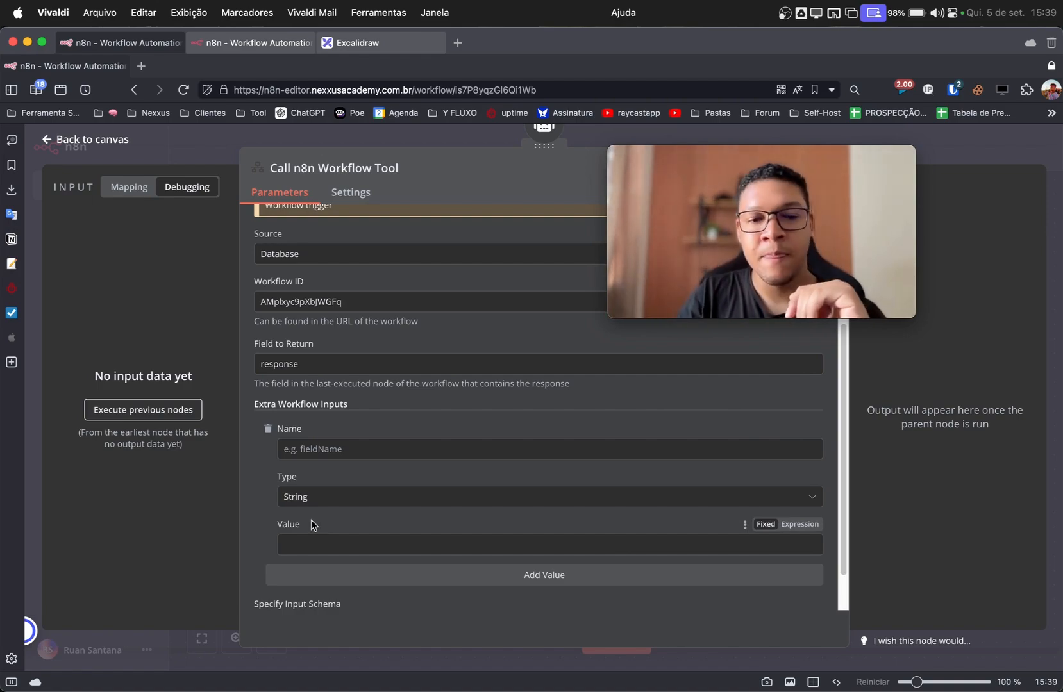
# Step: Name the extra workflow input session and set its String value to 12223
pyautogui.click(396, 455)
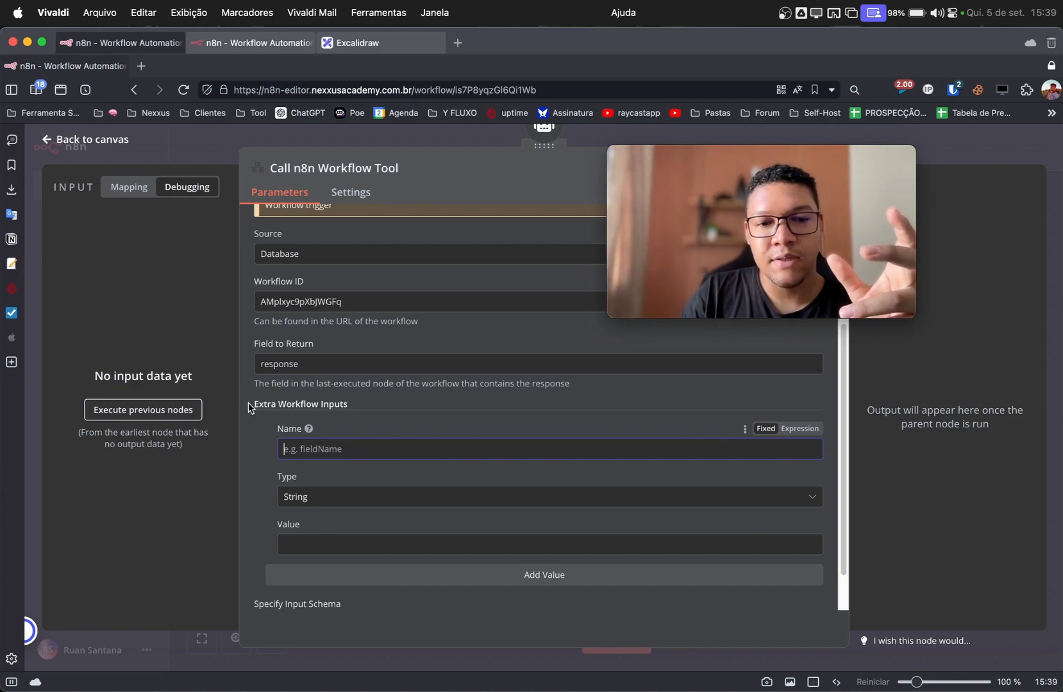
pyautogui.moveTo(248, 403); pyautogui.dragTo(349, 411)
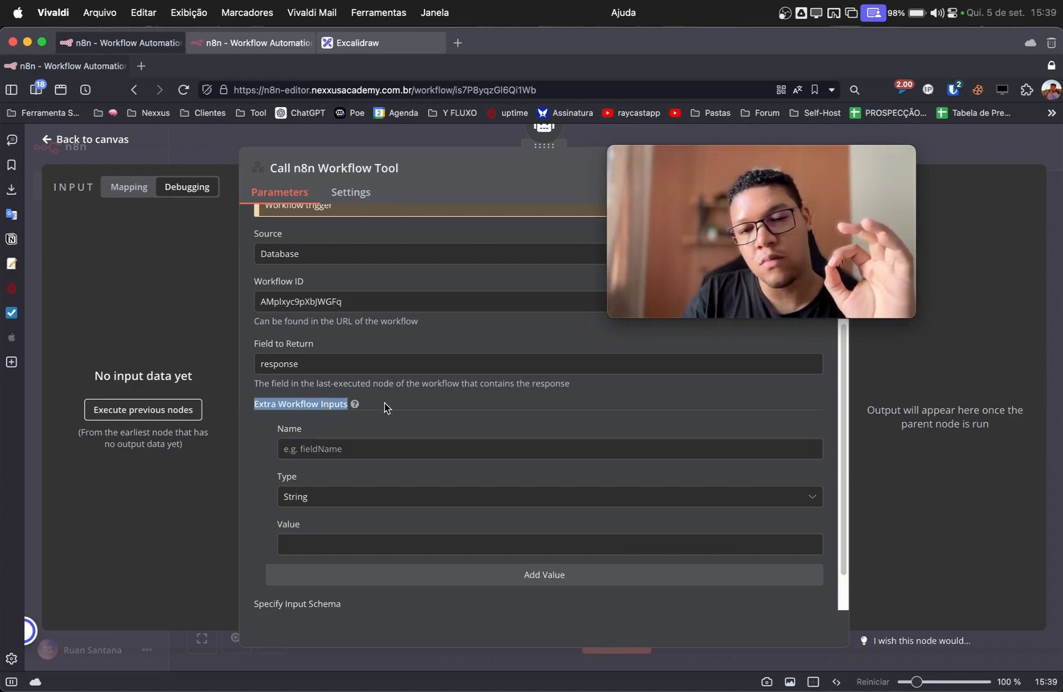
pyautogui.click(332, 452)
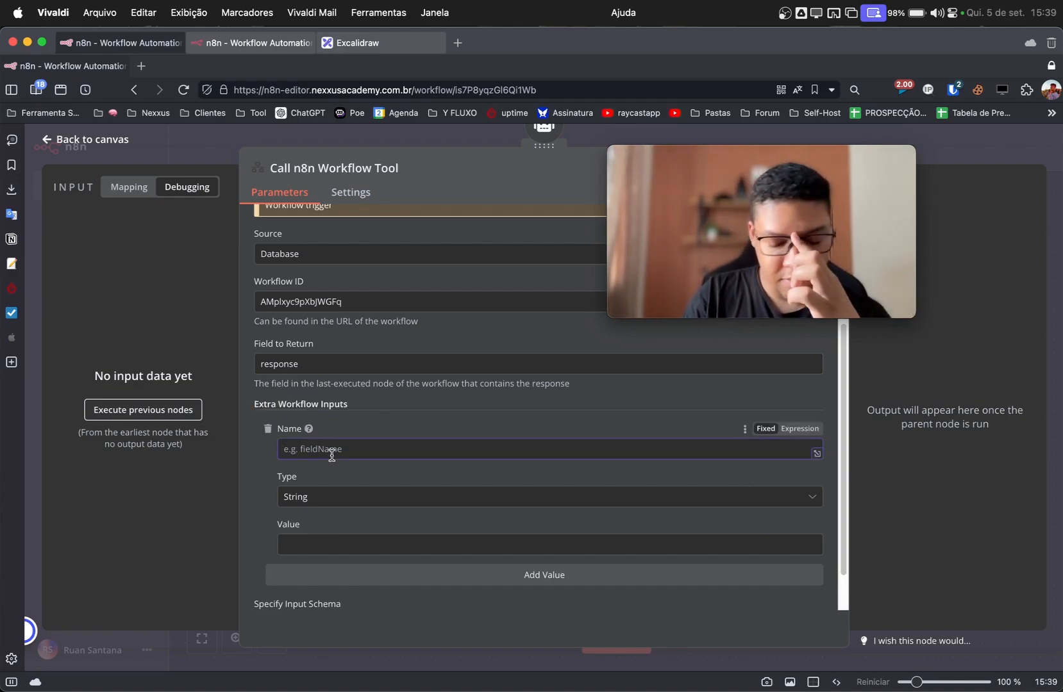
pyautogui.write('sessio')
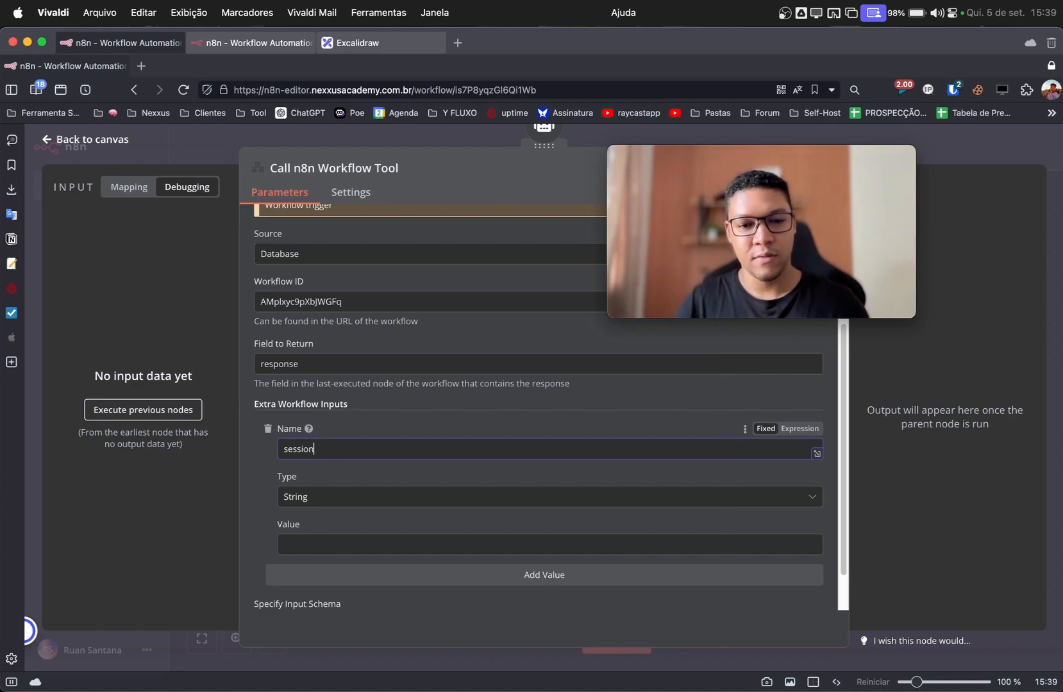
pyautogui.write('n')
pyautogui.click(464, 555)
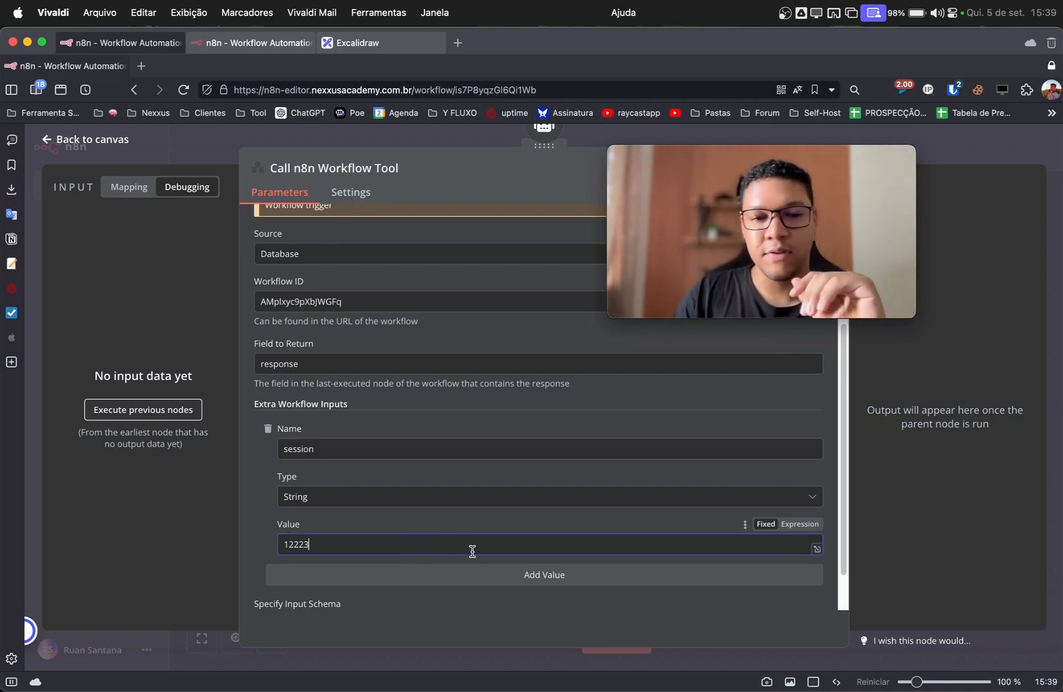
pyautogui.scroll(-2, 472, 552)
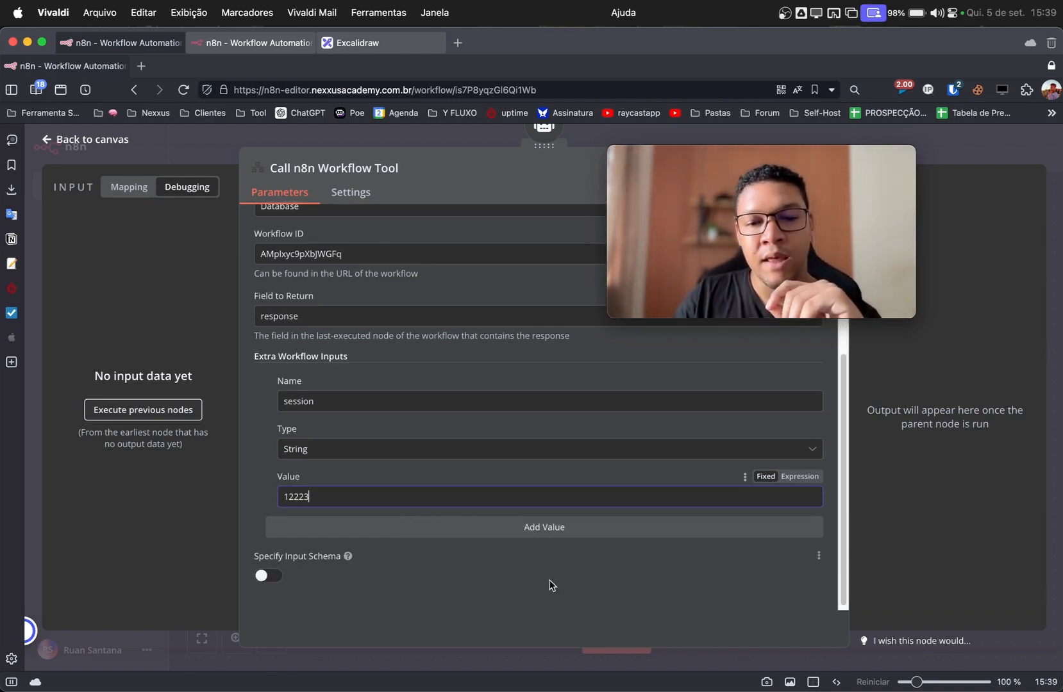
pyautogui.click(545, 527)
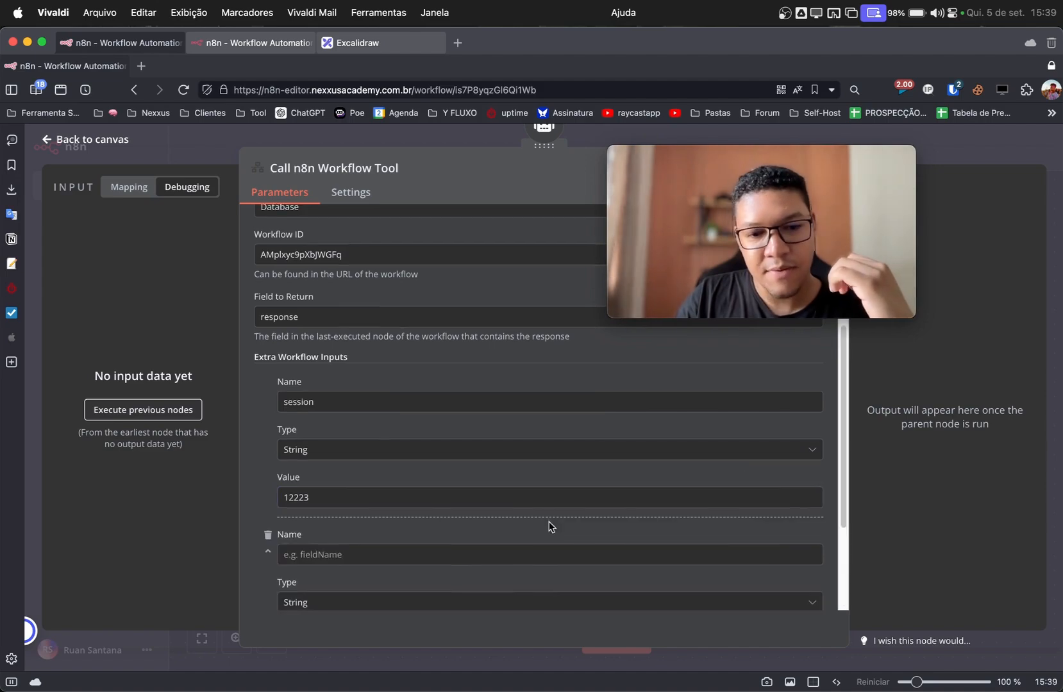
pyautogui.scroll(-4, 349, 486)
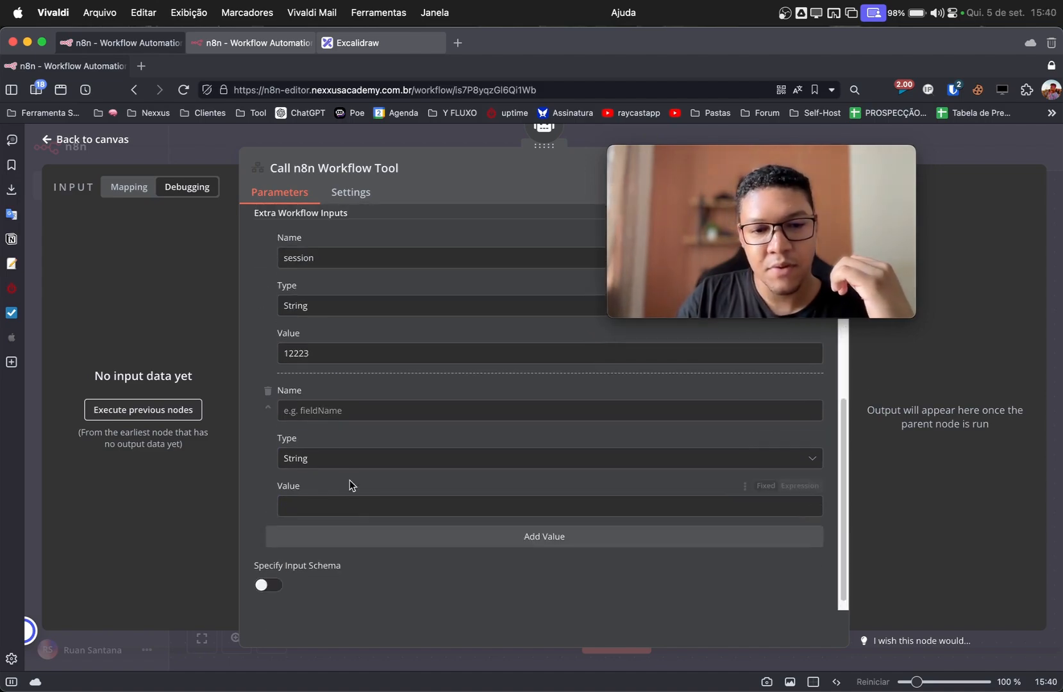
pyautogui.click(269, 394)
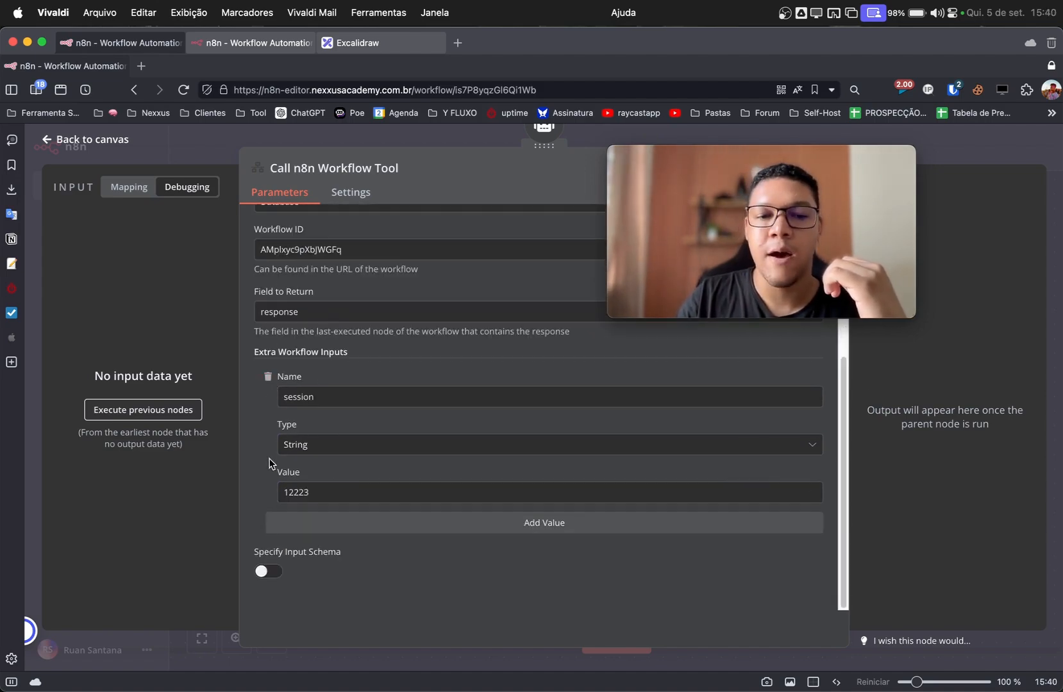
# Step: Enable Specify Input Schema for the get_products tool and locate the some_input key in the JSON example
pyautogui.click(268, 579)
pyautogui.scroll(-2, 388, 560)
pyautogui.scroll(-2, 387, 559)
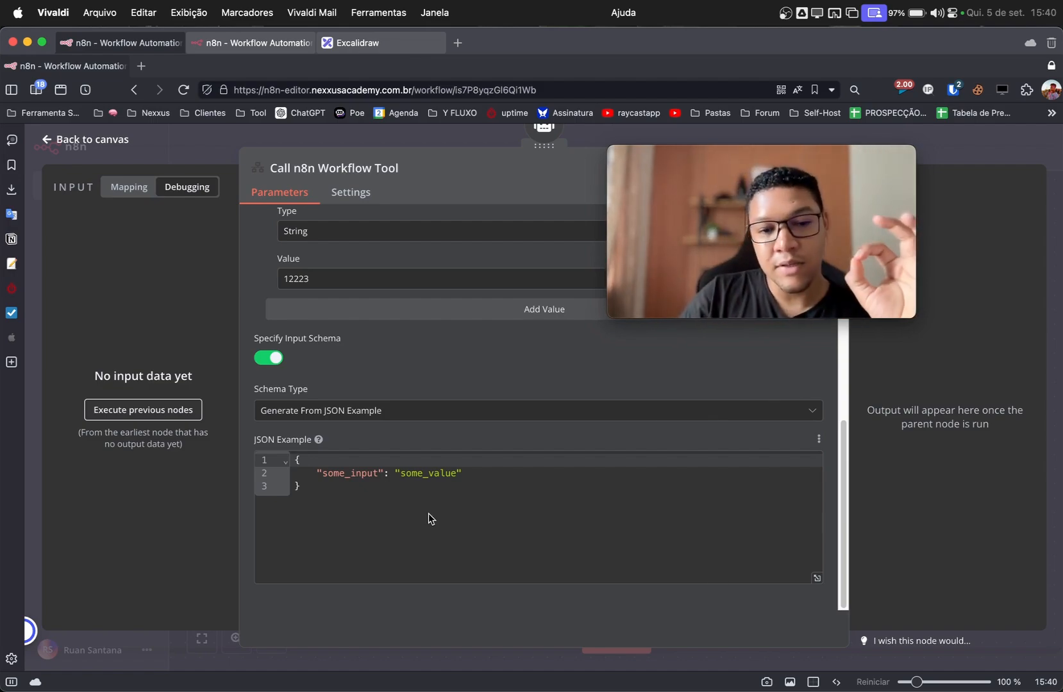
pyautogui.click(342, 465)
pyautogui.doubleClick(351, 473)
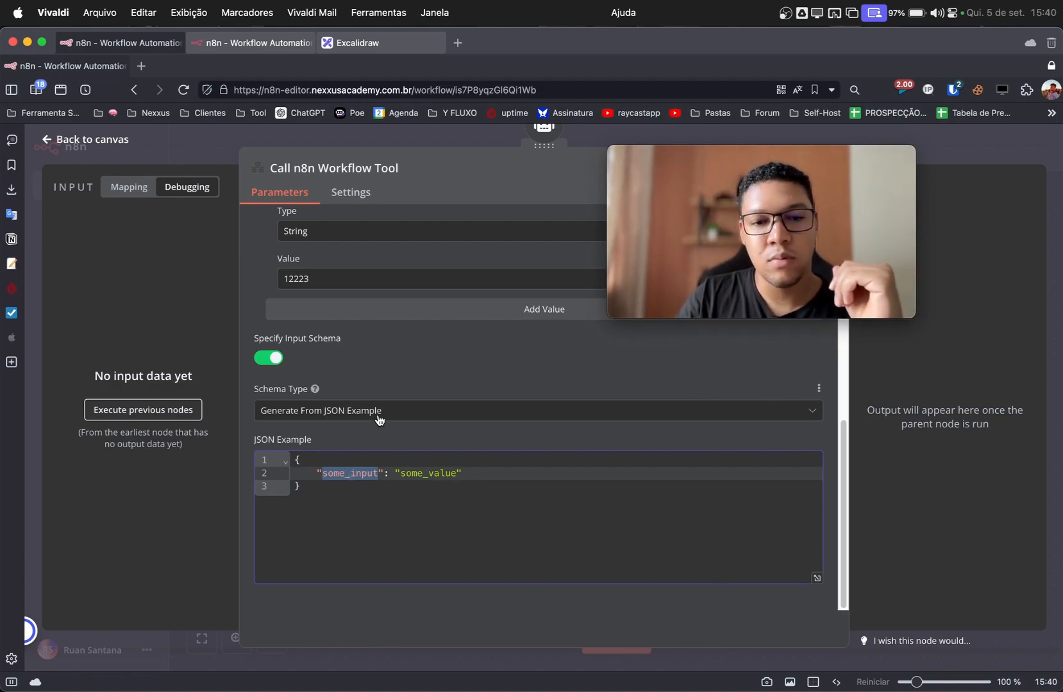
# Step: Switch the Schema Type to Define Below to inspect the manual schema, and return it to Generate From JSON Example
pyautogui.click(359, 411)
pyautogui.click(383, 537)
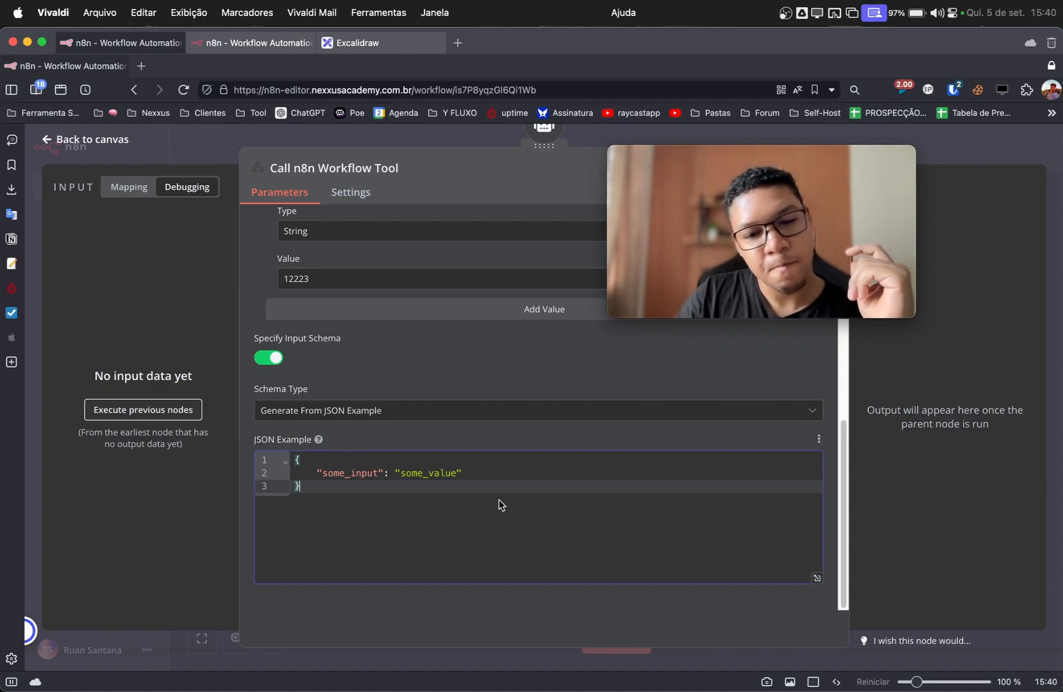
pyautogui.click(388, 411)
pyautogui.click(391, 495)
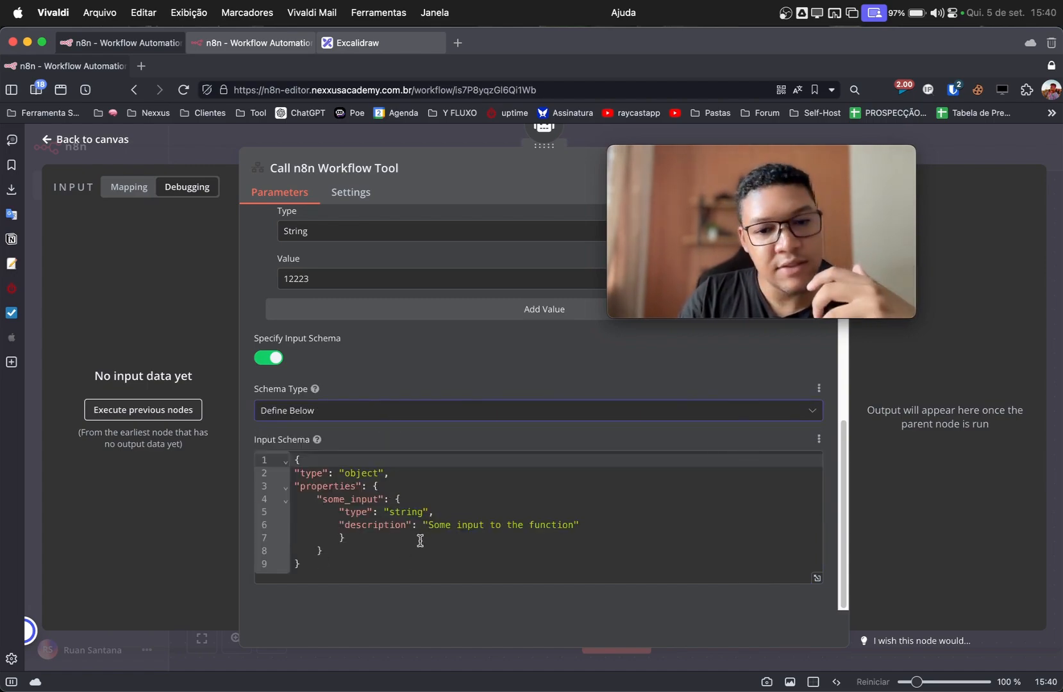
pyautogui.moveTo(351, 569); pyautogui.dragTo(268, 450)
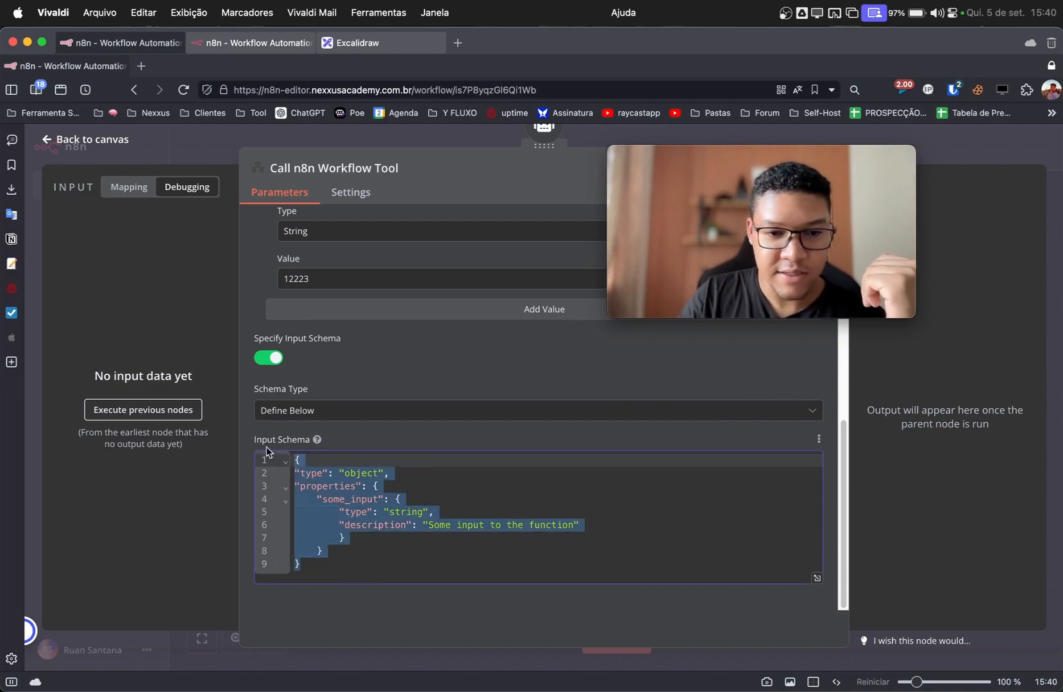
pyautogui.click(324, 408)
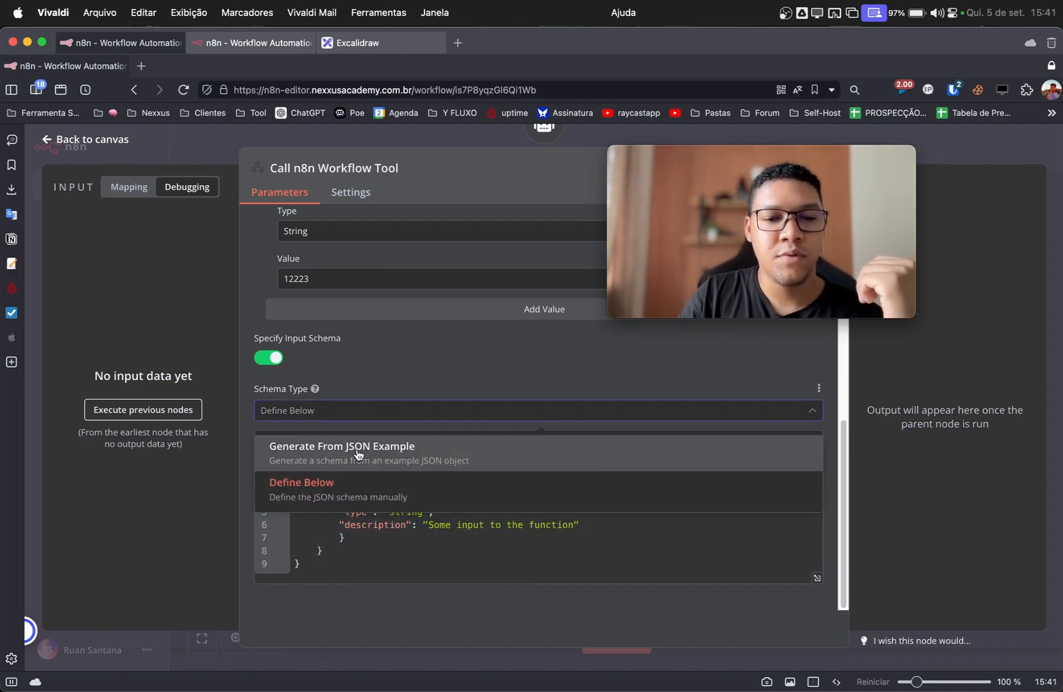
pyautogui.click(356, 453)
# Step: Rename the some_input key in the JSON example as produto
pyautogui.click(363, 479)
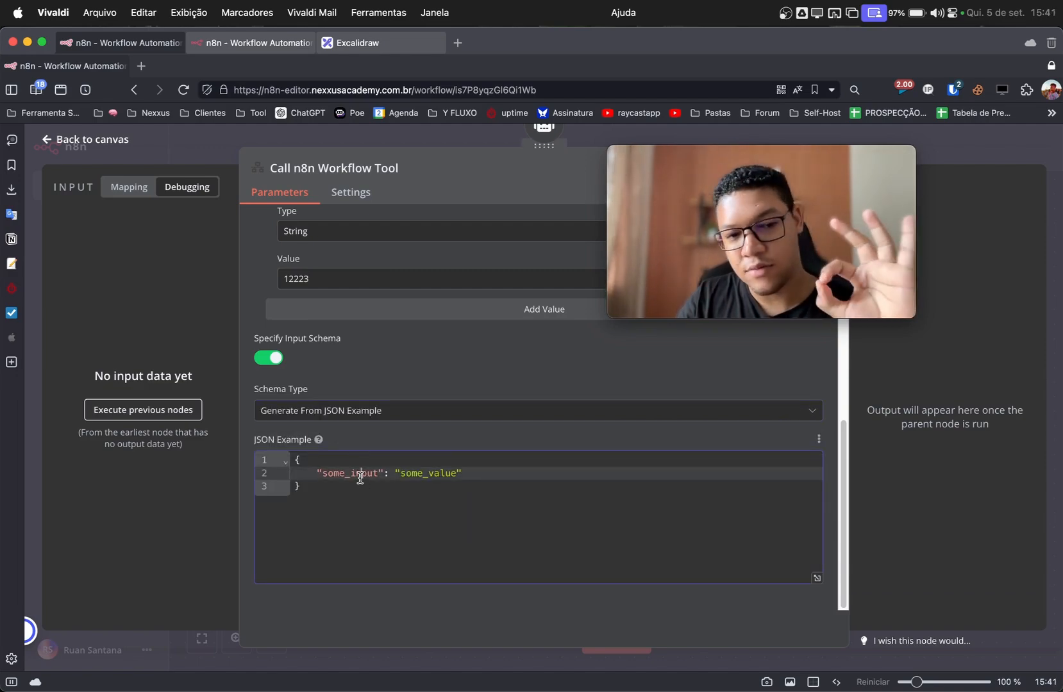
pyautogui.doubleClick(360, 478)
pyautogui.write('produt')
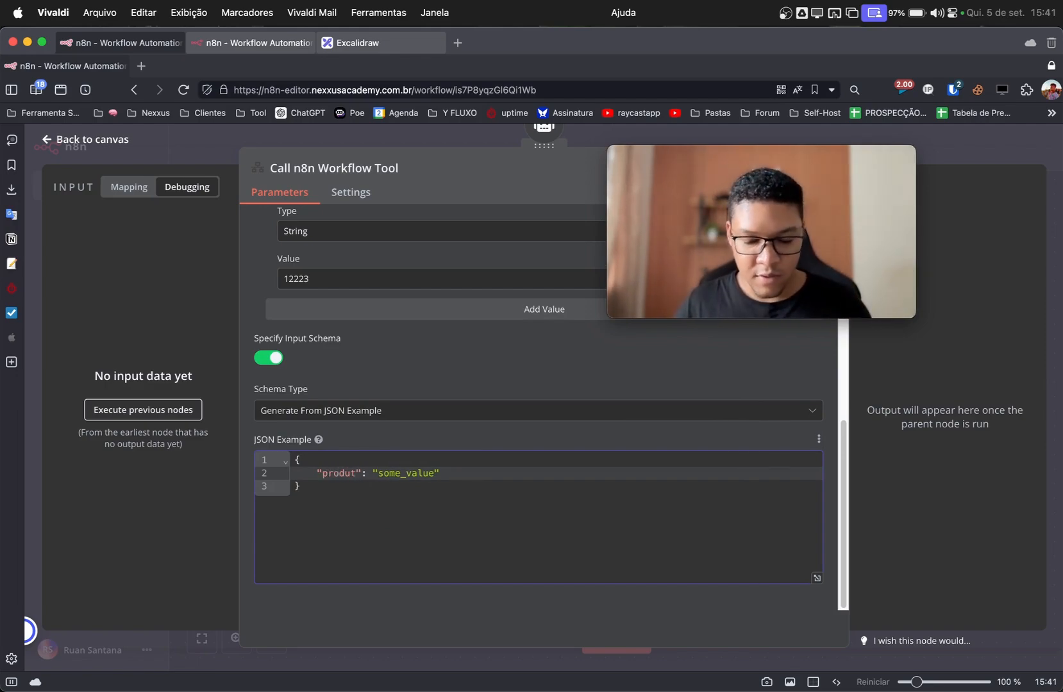
pyautogui.write('o')
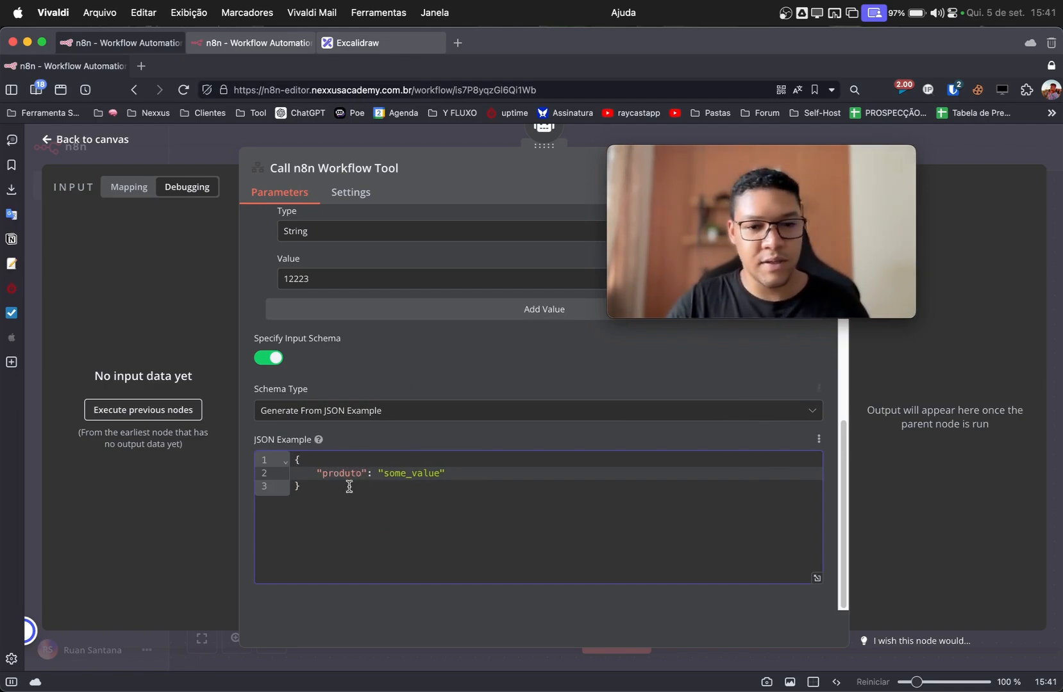
# Step: Duplicate the produto line as a second, comma-separated entry in the JSON example and rename the copy's key as qauntidade
pyautogui.moveTo(456, 482); pyautogui.dragTo(461, 463)
pyautogui.press('cmd+c')
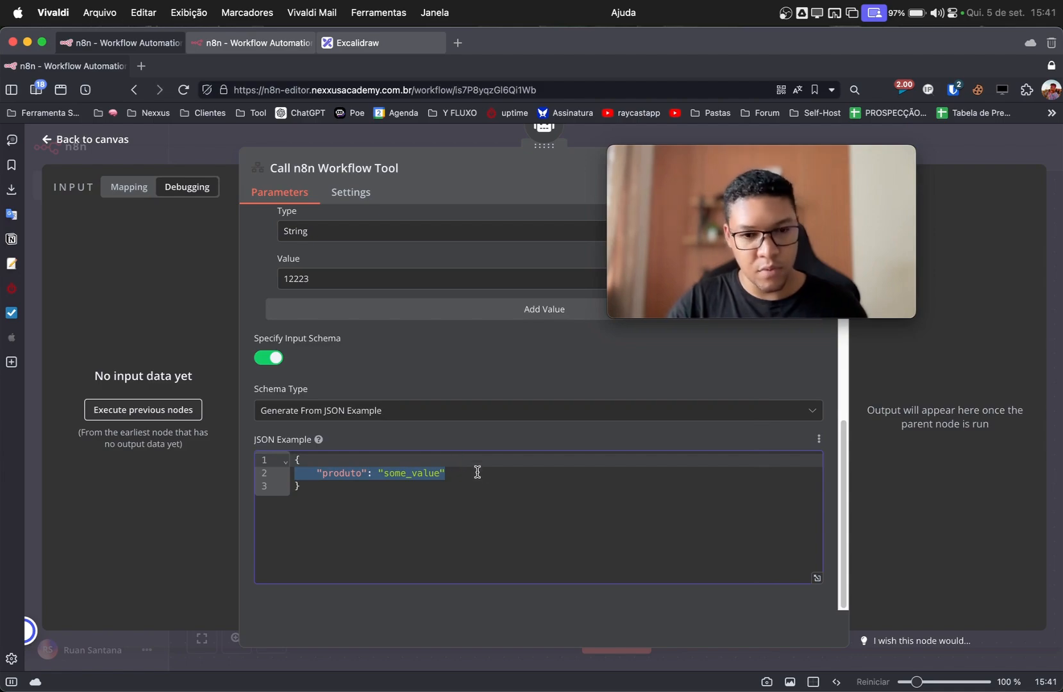
pyautogui.click(482, 473)
pyautogui.write(',')
pyautogui.press('Return')
pyautogui.press('cmd+v')
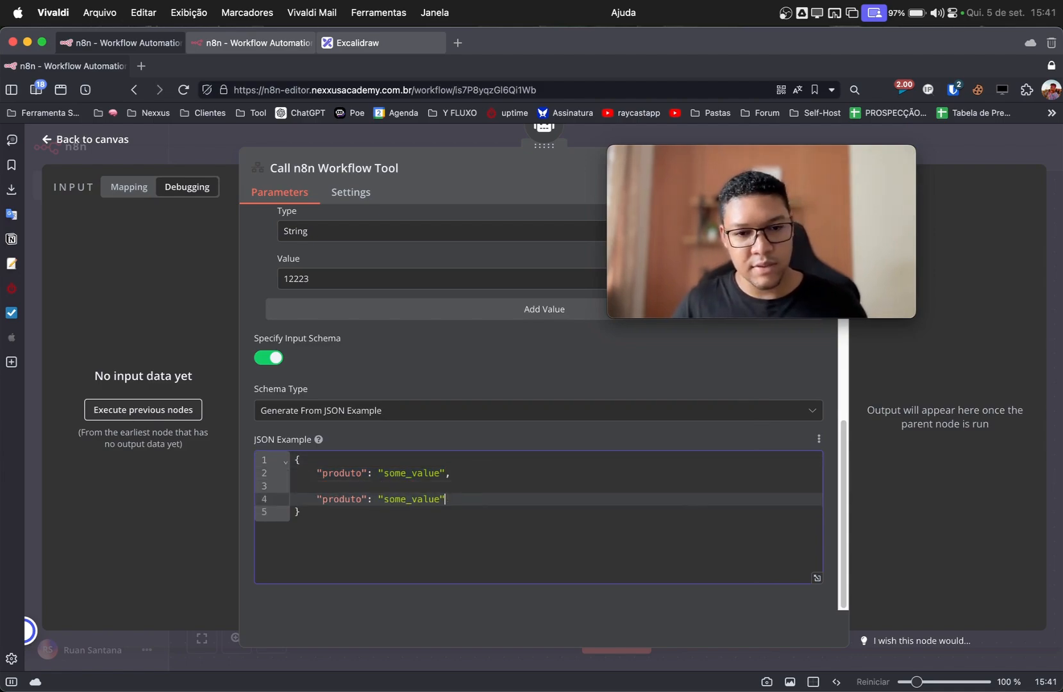
pyautogui.doubleClick(331, 499)
pyautogui.write('qauntidad')
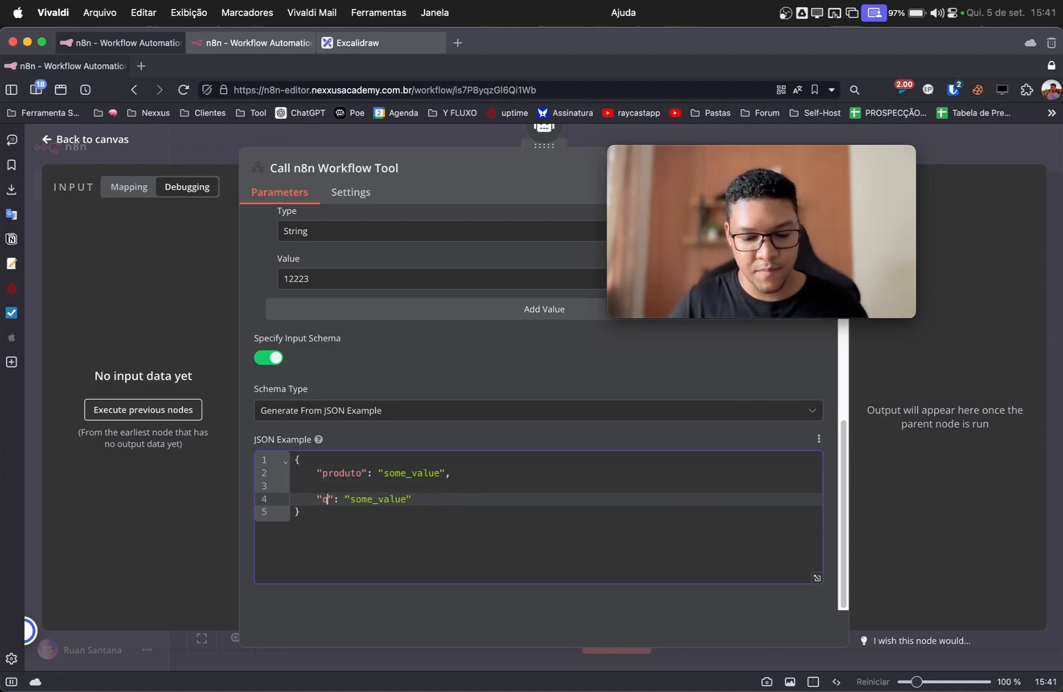
pyautogui.write('e')
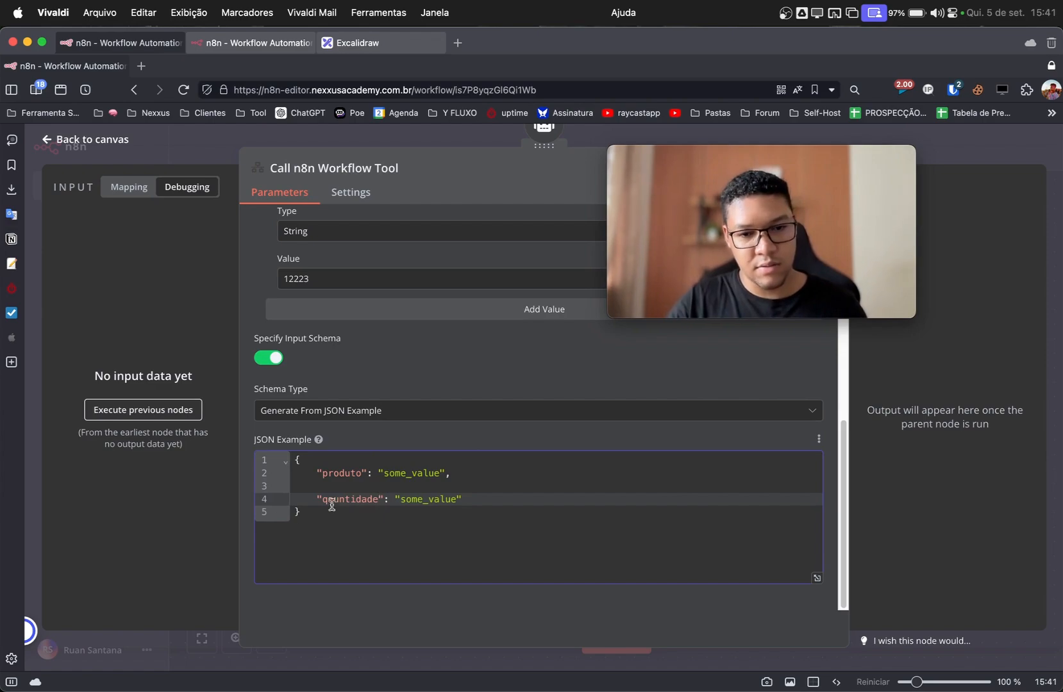
# Step: Set the second key's value to the number 1 and remove the blank line between the two JSON entries
pyautogui.moveTo(395, 499); pyautogui.dragTo(504, 504)
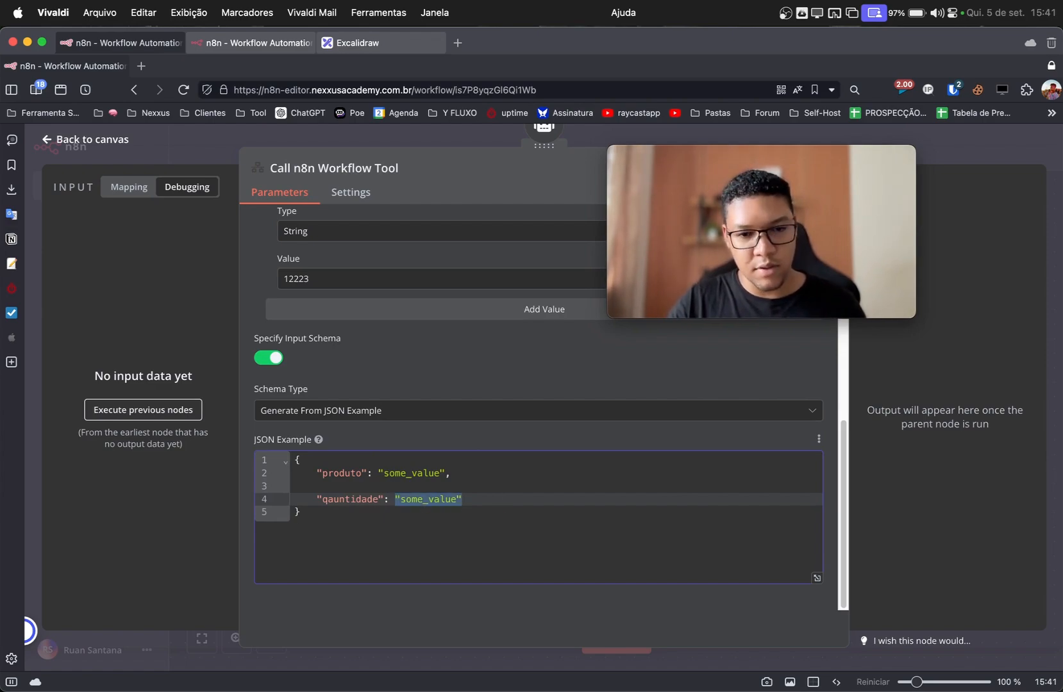
pyautogui.write('1')
pyautogui.click(413, 486)
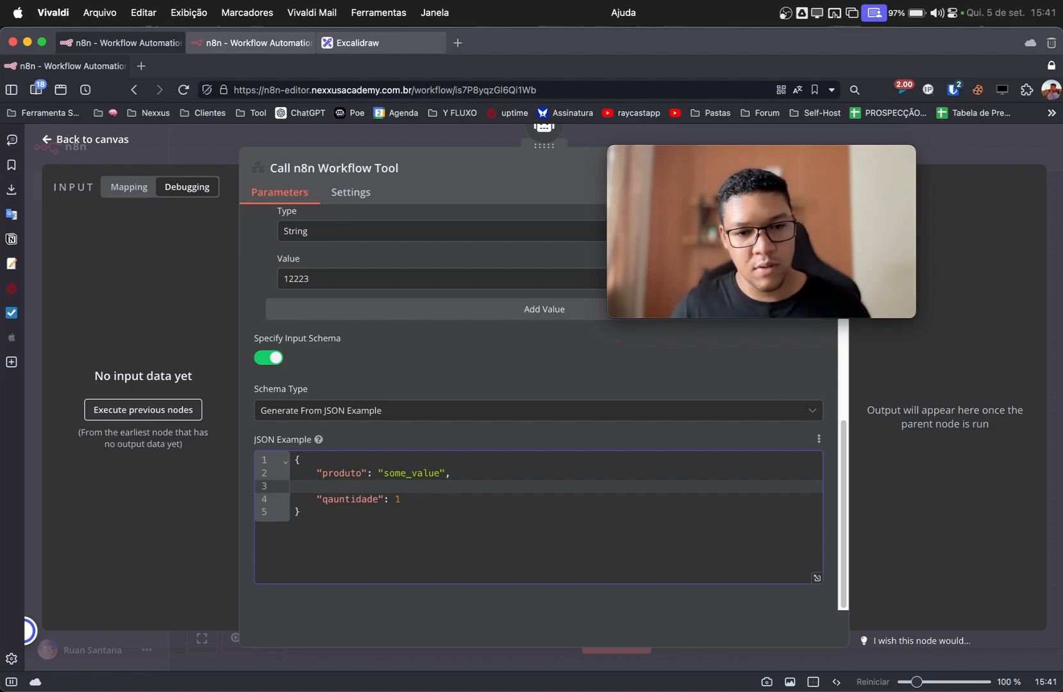
pyautogui.press('BackSpace')
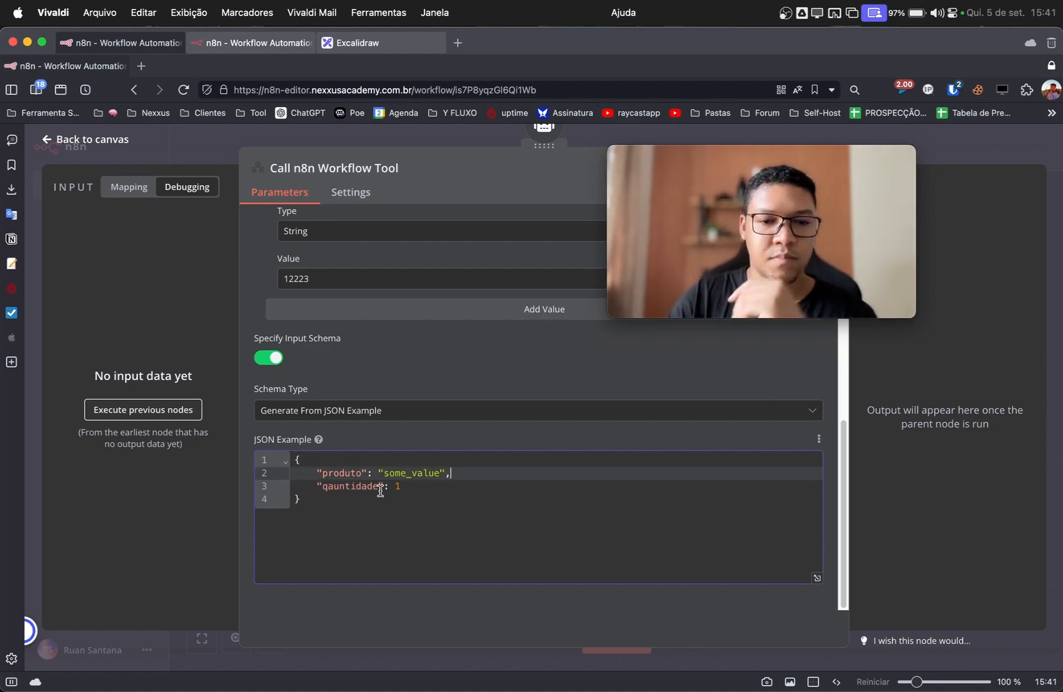
# Step: Correct the spelling of the second JSON key to quantidade
pyautogui.click(340, 484)
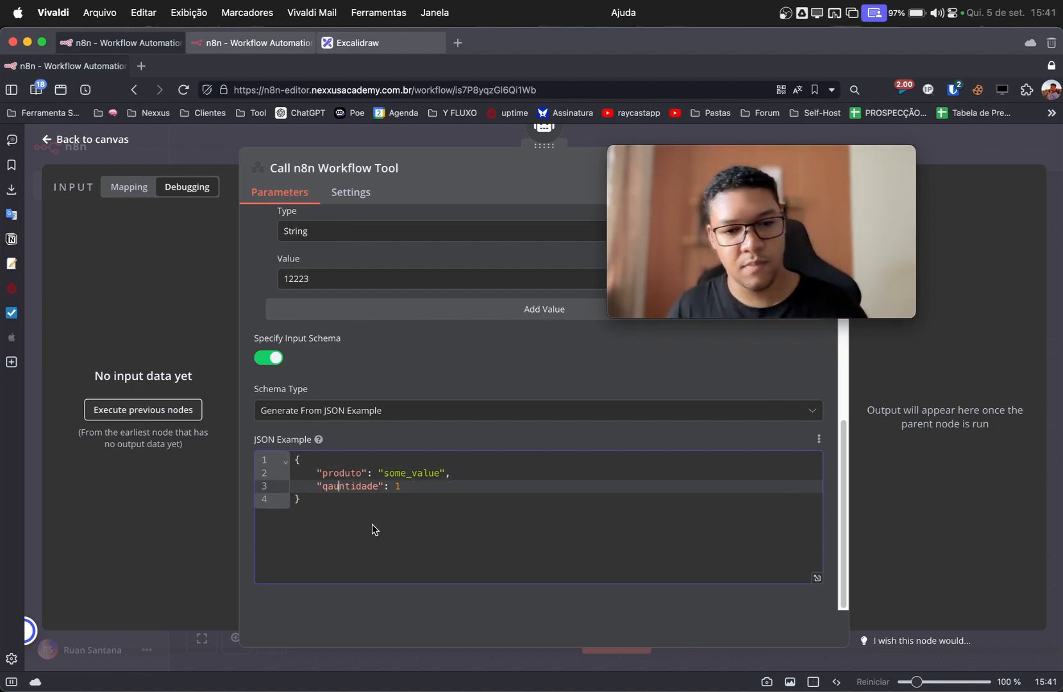
pyautogui.press('BackSpace')
pyautogui.press('Left')
pyautogui.write('u')
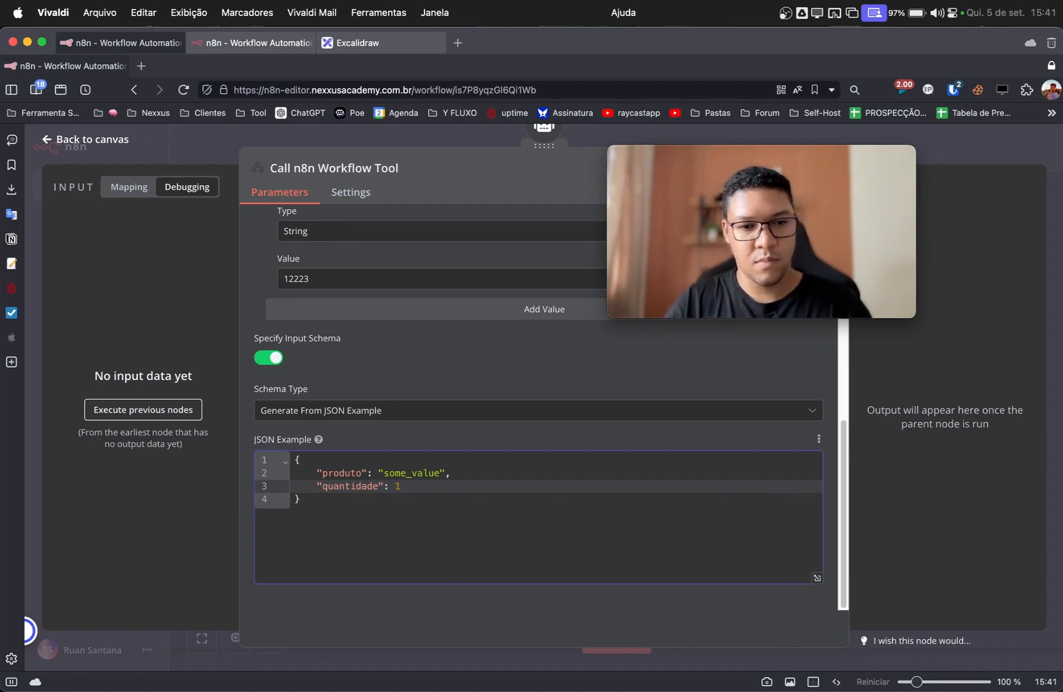
# Step: Review the get_products tool's parameters and close them to return to the agent workflow canvas
pyautogui.scroll(10, 410, 487)
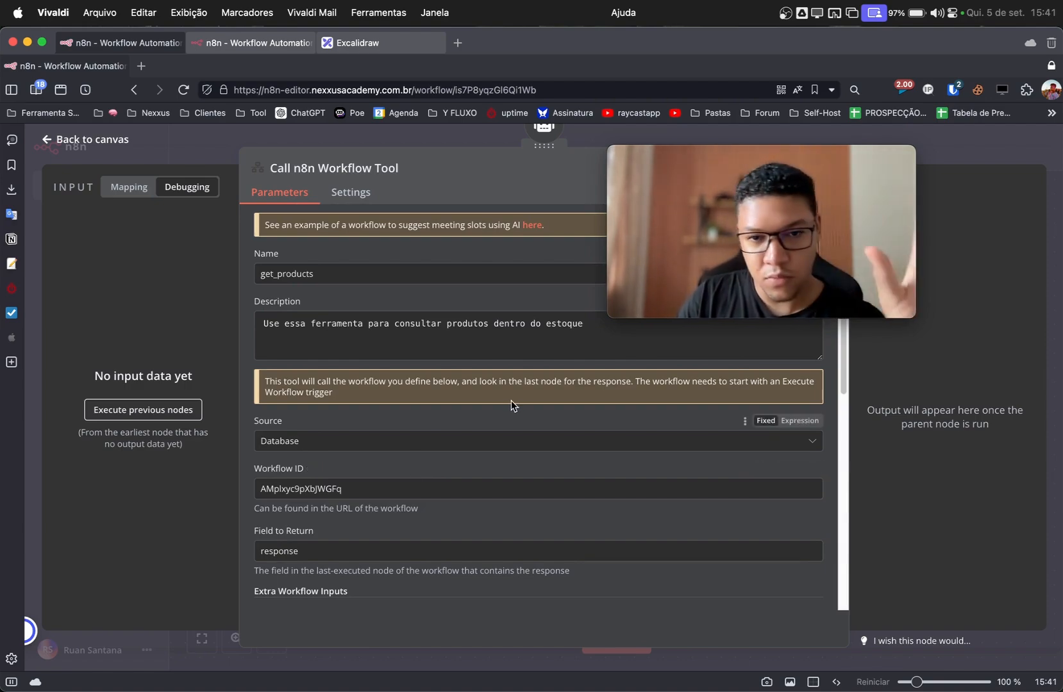
pyautogui.scroll(-10, 503, 472)
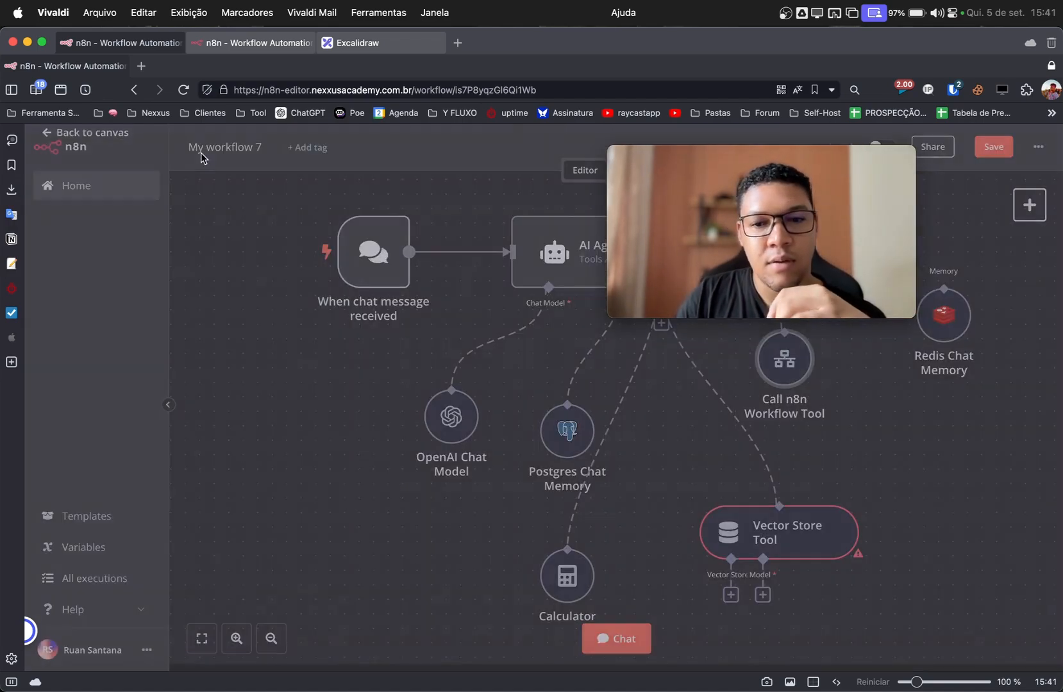
pyautogui.click(204, 159)
pyautogui.hscroll(10, 600, 277)
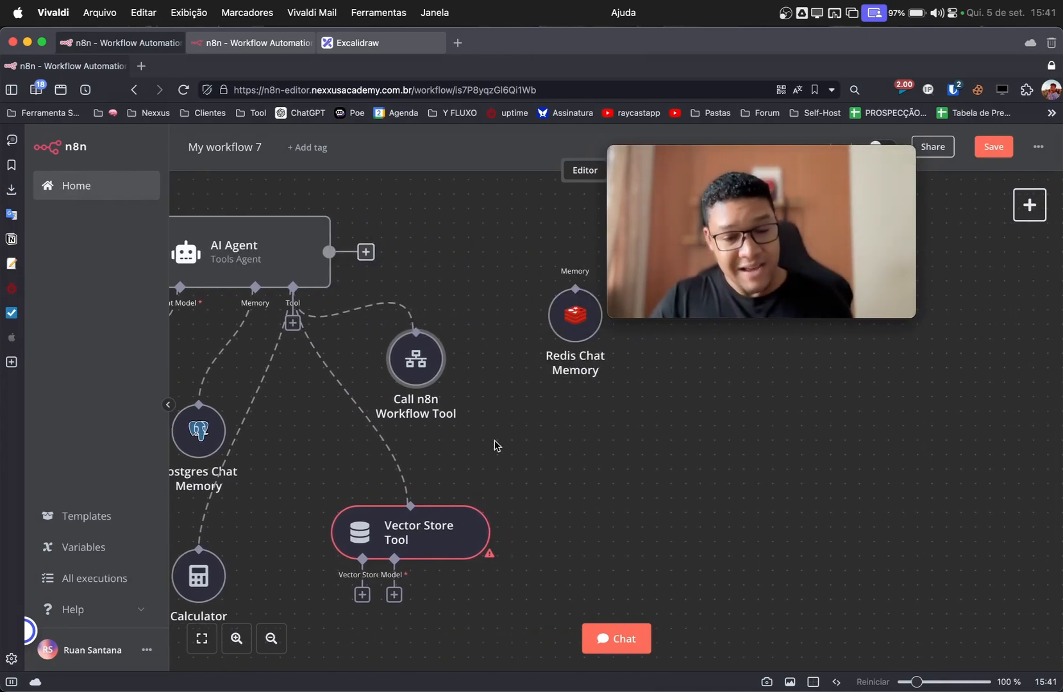
pyautogui.scroll(-5, 497, 449)
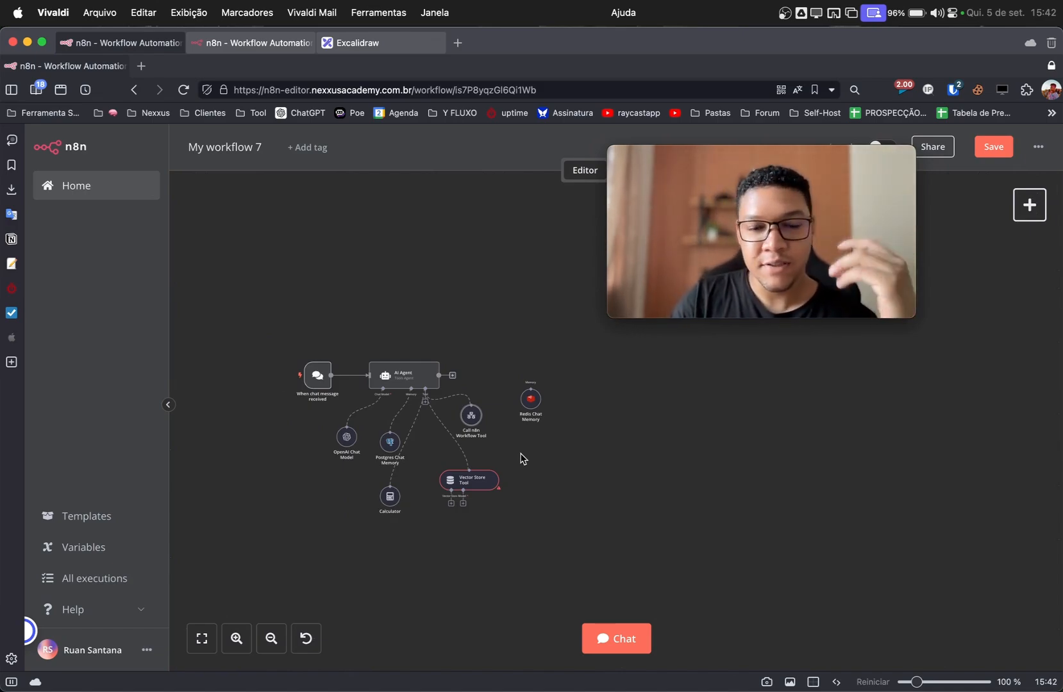
# Step: Open the AI Agent node and review the available agent types, keeping Tools Agent selected
pyautogui.doubleClick(415, 383)
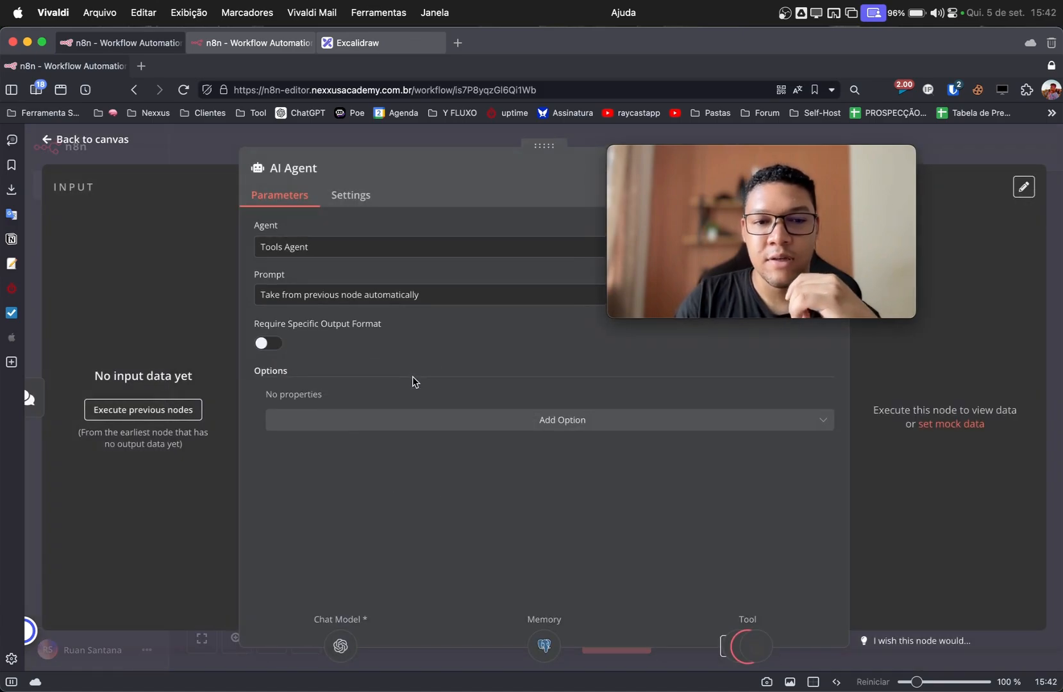
pyautogui.click(373, 260)
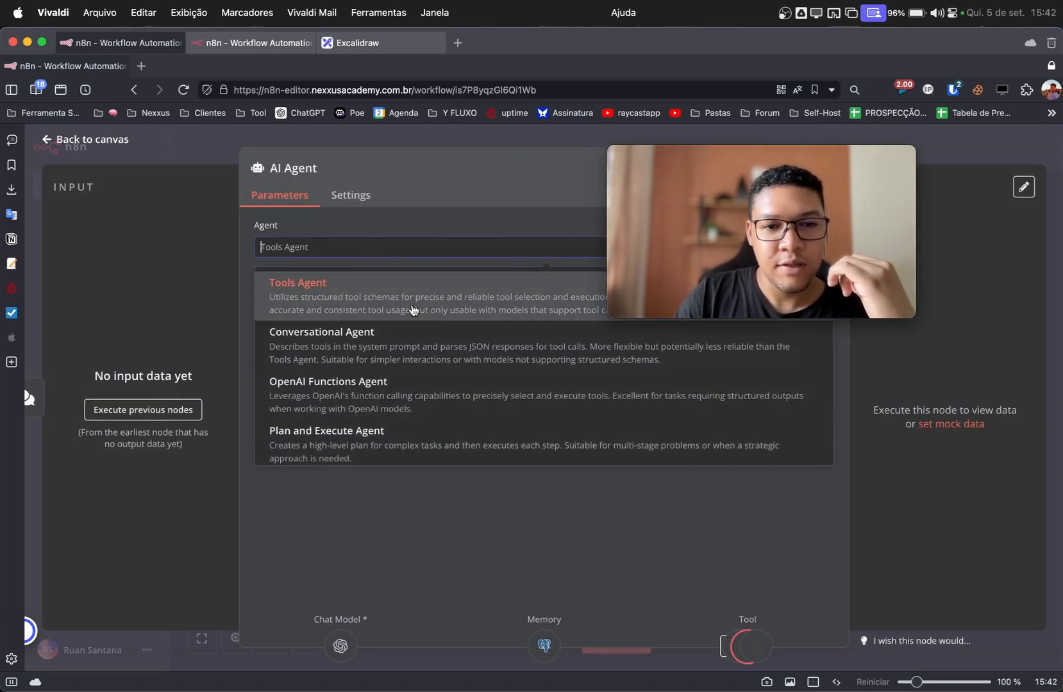
pyautogui.scroll(-3, 438, 349)
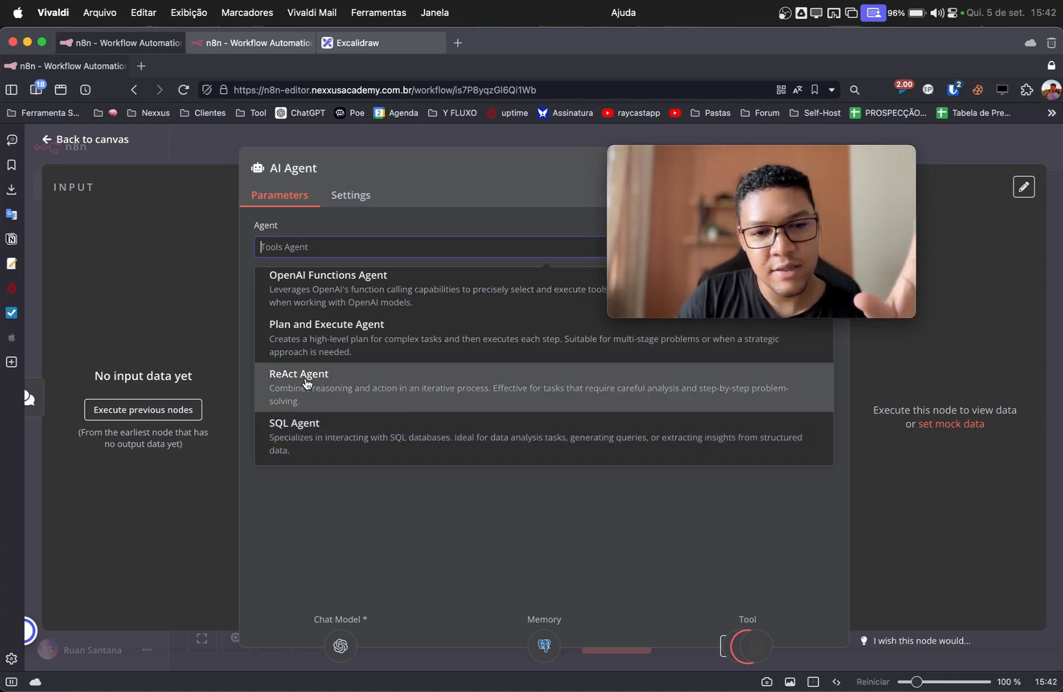
pyautogui.scroll(2, 333, 388)
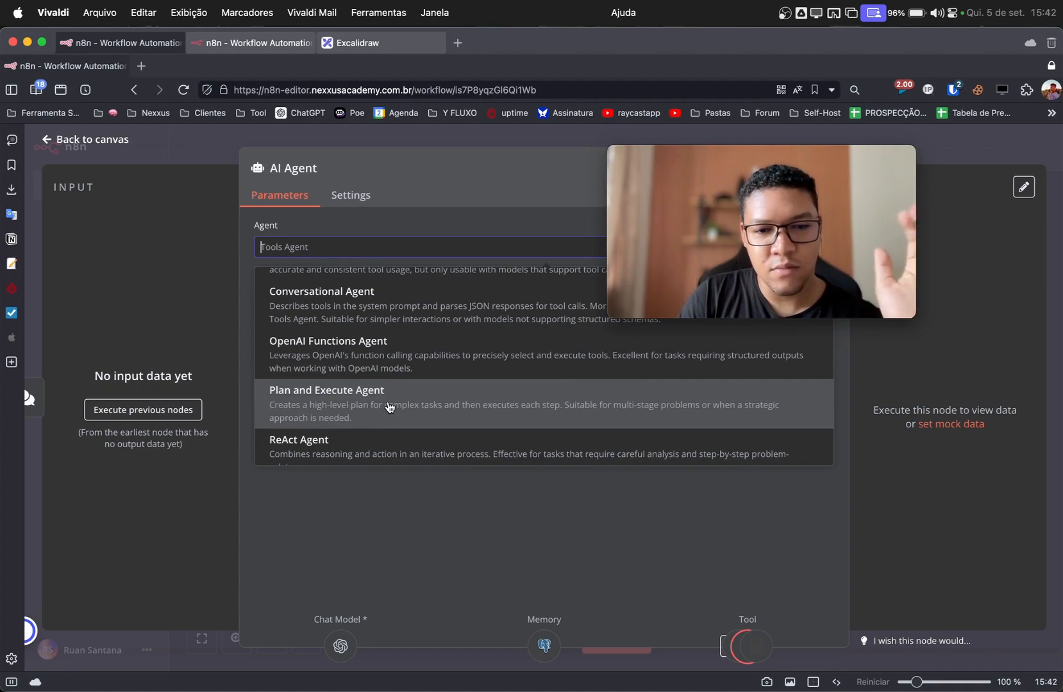
pyautogui.scroll(1, 406, 402)
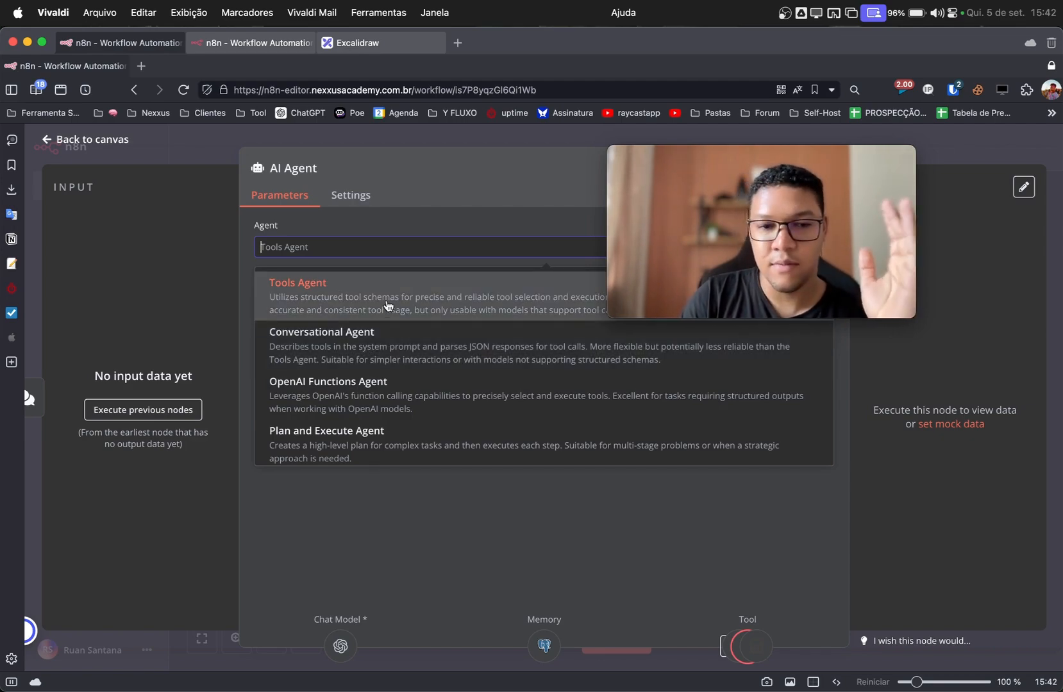
pyautogui.scroll(-3, 394, 370)
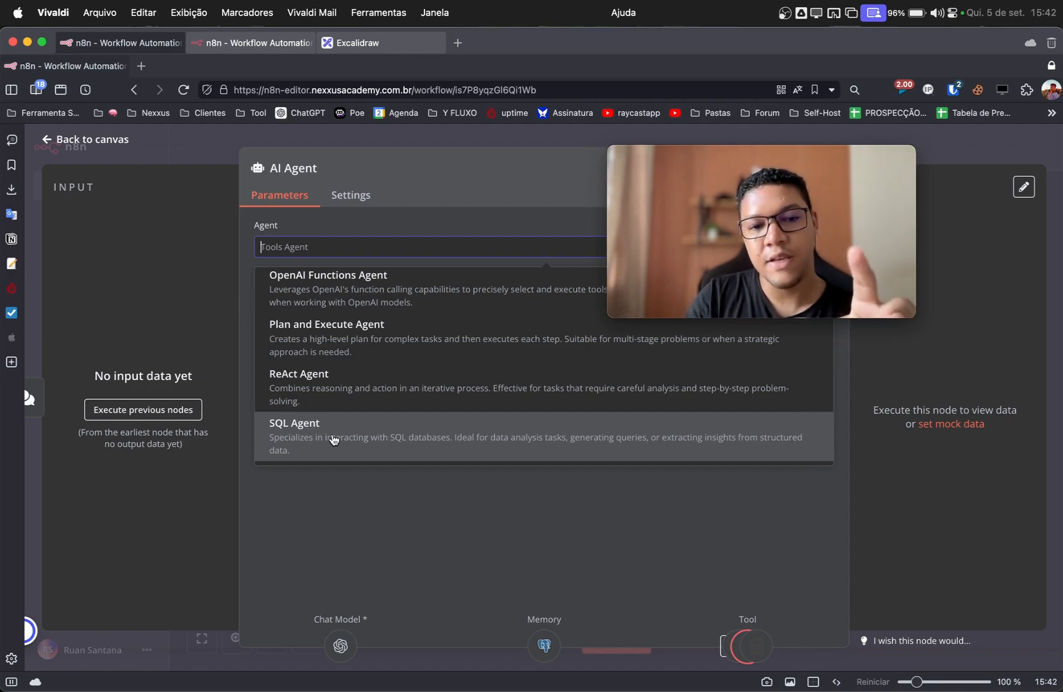
pyautogui.scroll(3, 333, 436)
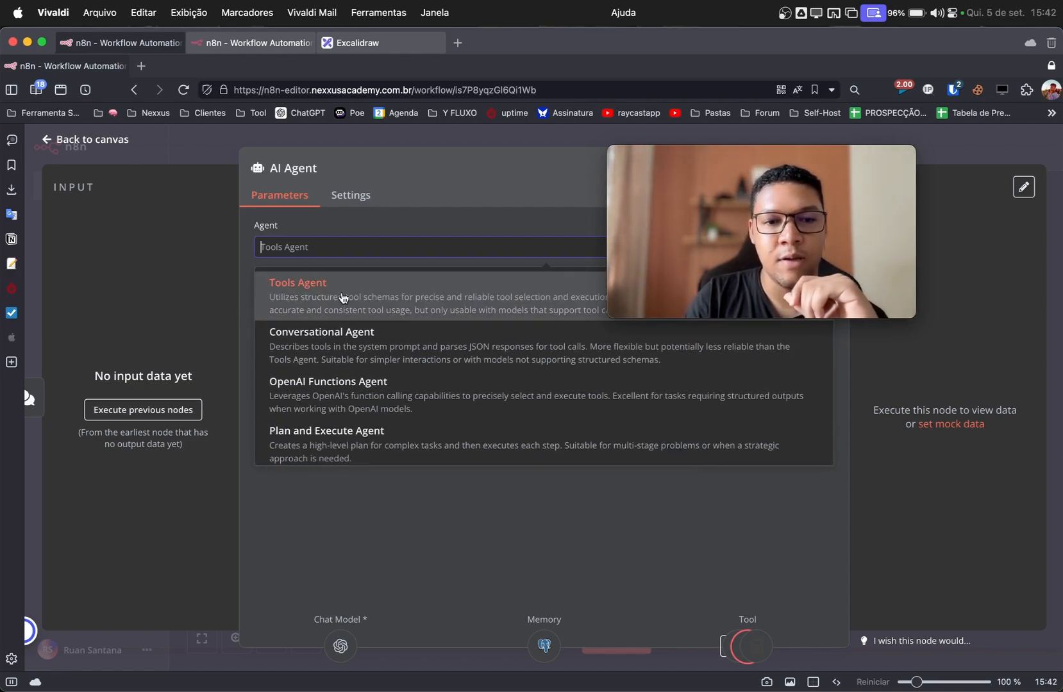
pyautogui.click(325, 307)
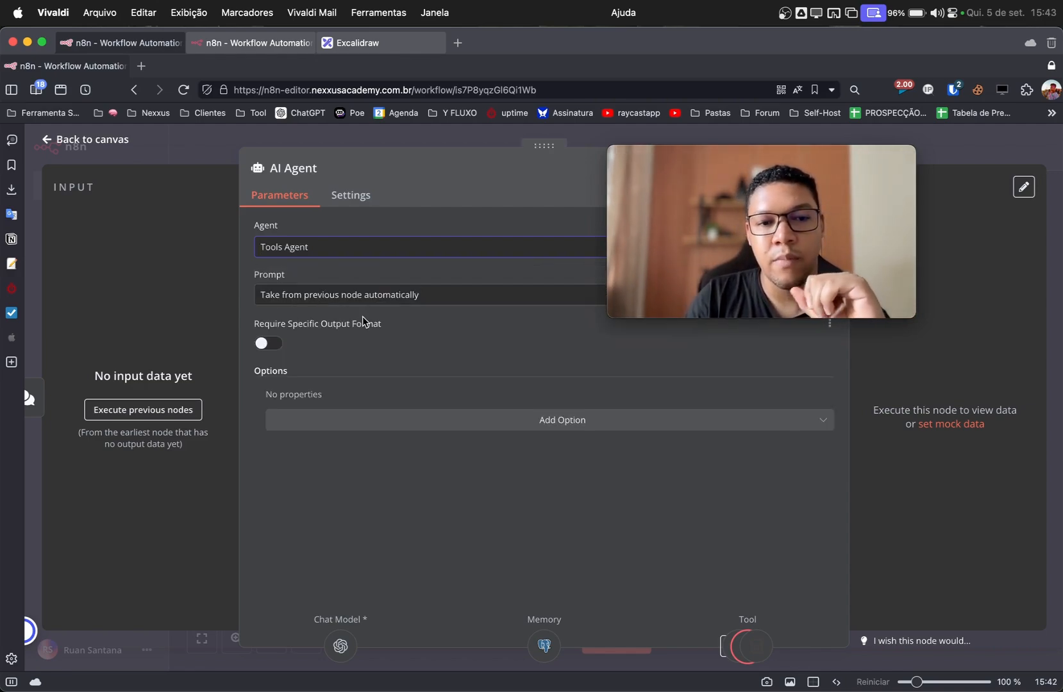
pyautogui.moveTo(238, 285); pyautogui.dragTo(194, 295)
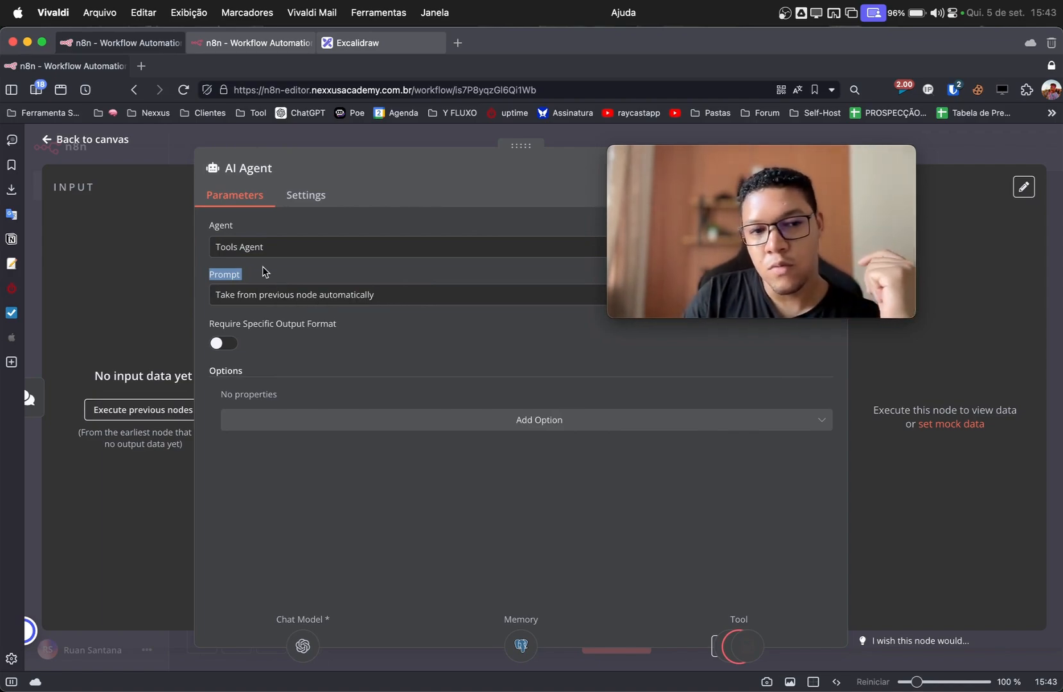
# Step: Set the AI Agent's prompt source to Define below, leave its text empty and return to the canvas
pyautogui.click(290, 302)
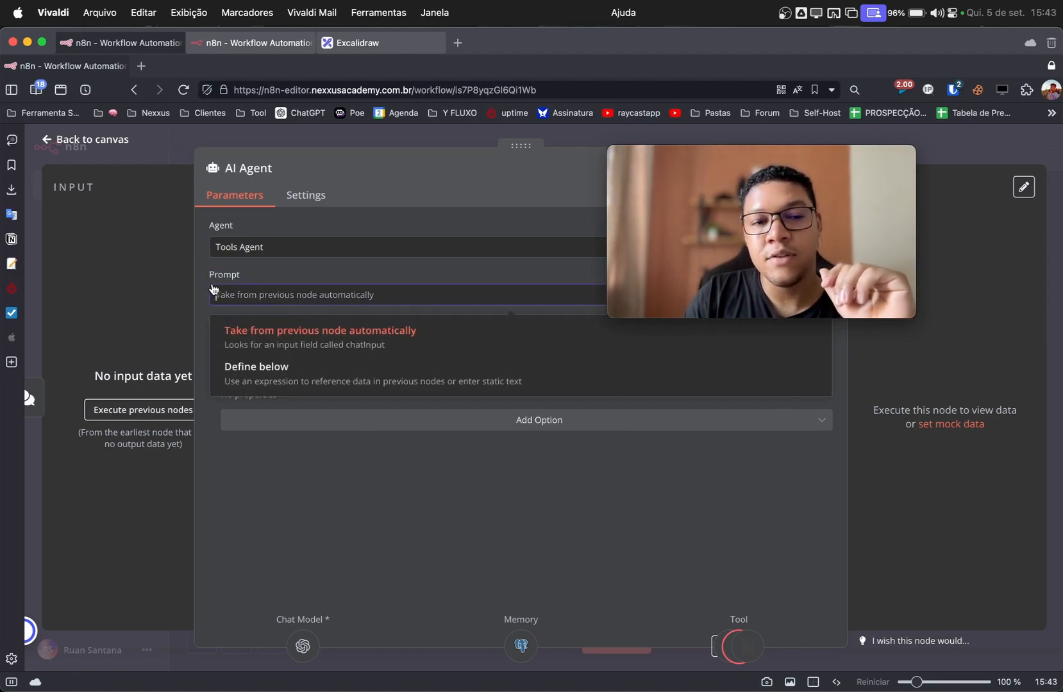
pyautogui.click(168, 170)
pyautogui.scroll(5, 317, 408)
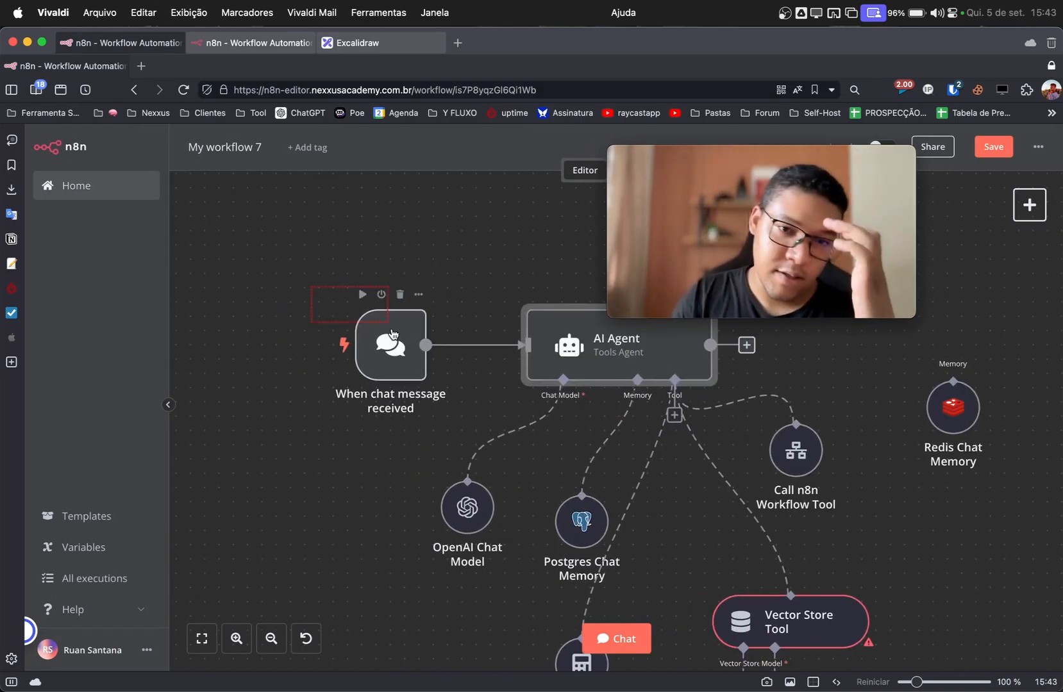
pyautogui.doubleClick(609, 359)
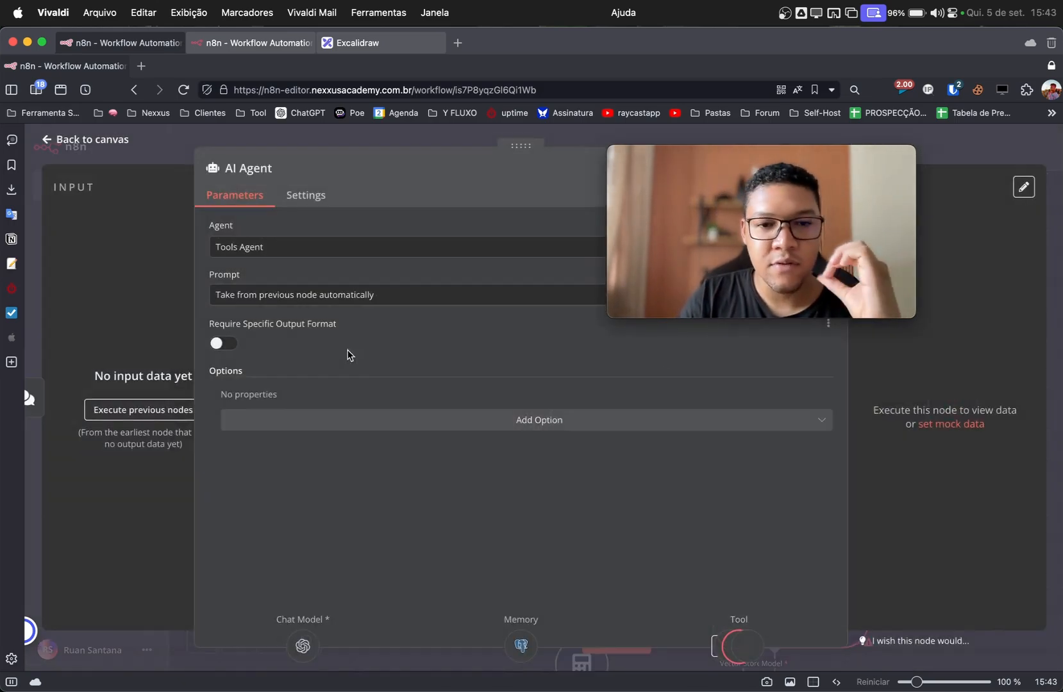
pyautogui.click(254, 300)
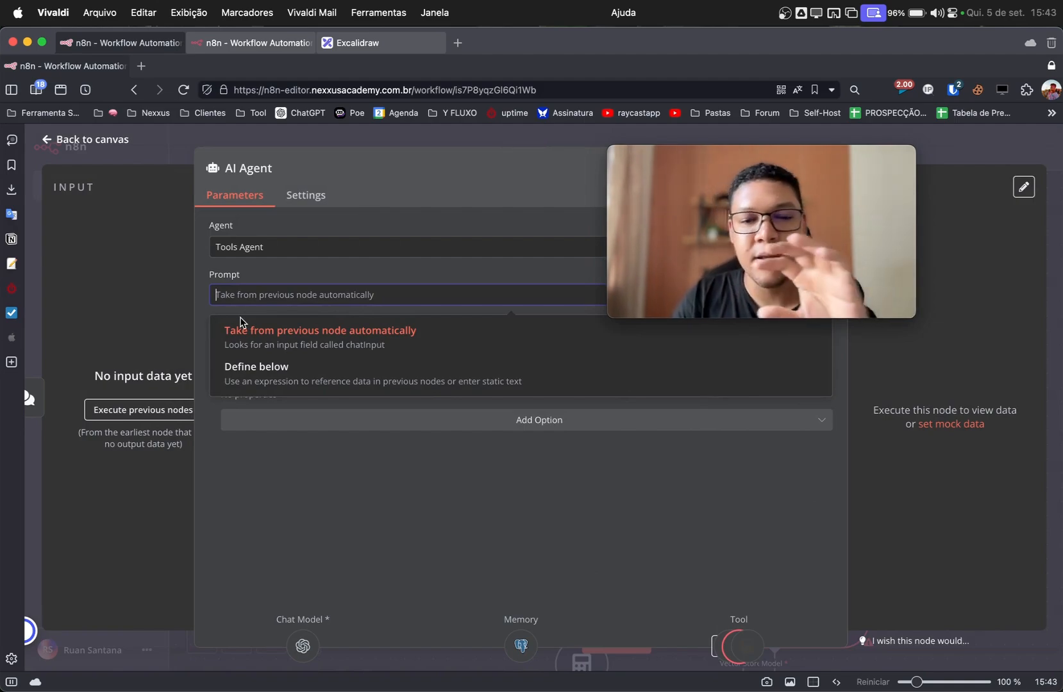
pyautogui.click(275, 387)
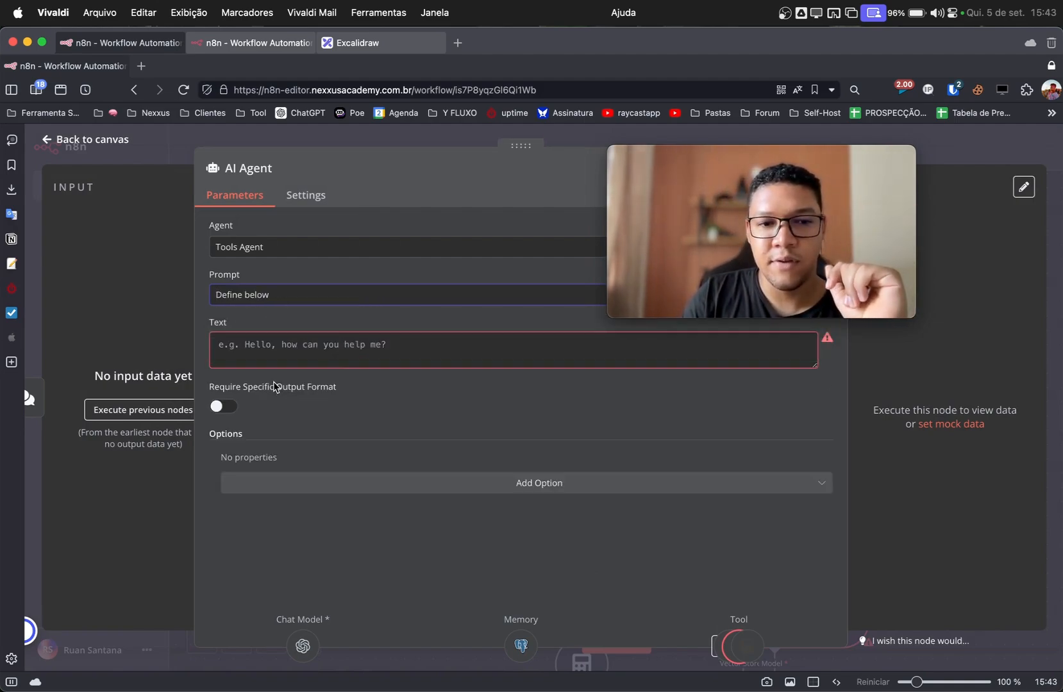
pyautogui.click(320, 340)
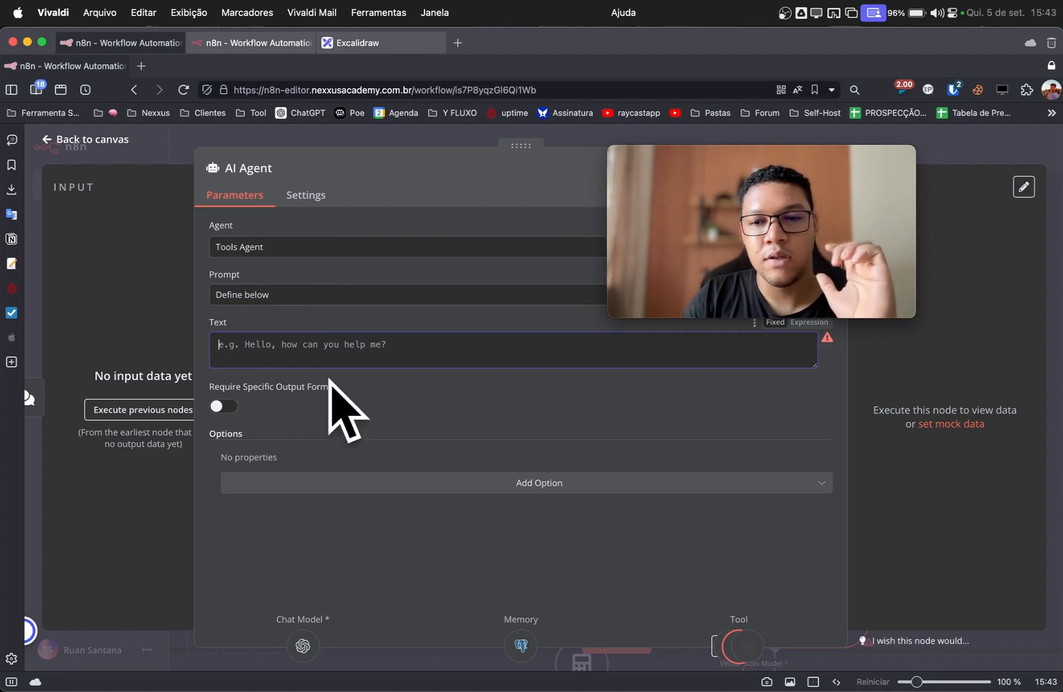
pyautogui.click(147, 157)
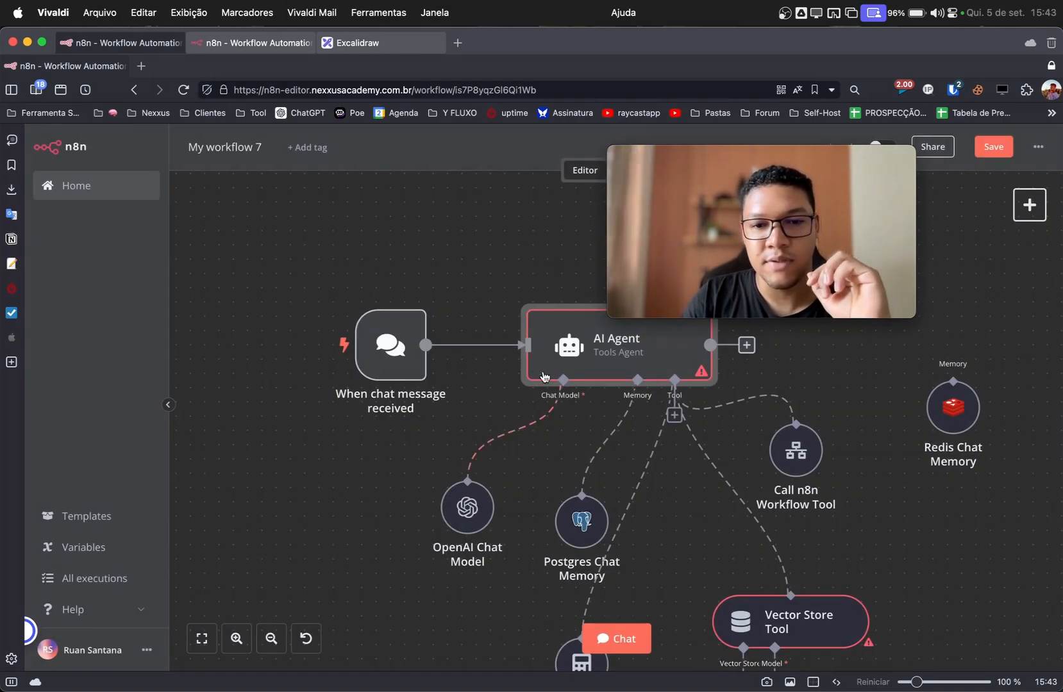
# Step: Delete the Postgres Chat Memory, Vector Store Tool and Redis Chat Memory nodes from the workflow
pyautogui.hscroll(5, 517, 488)
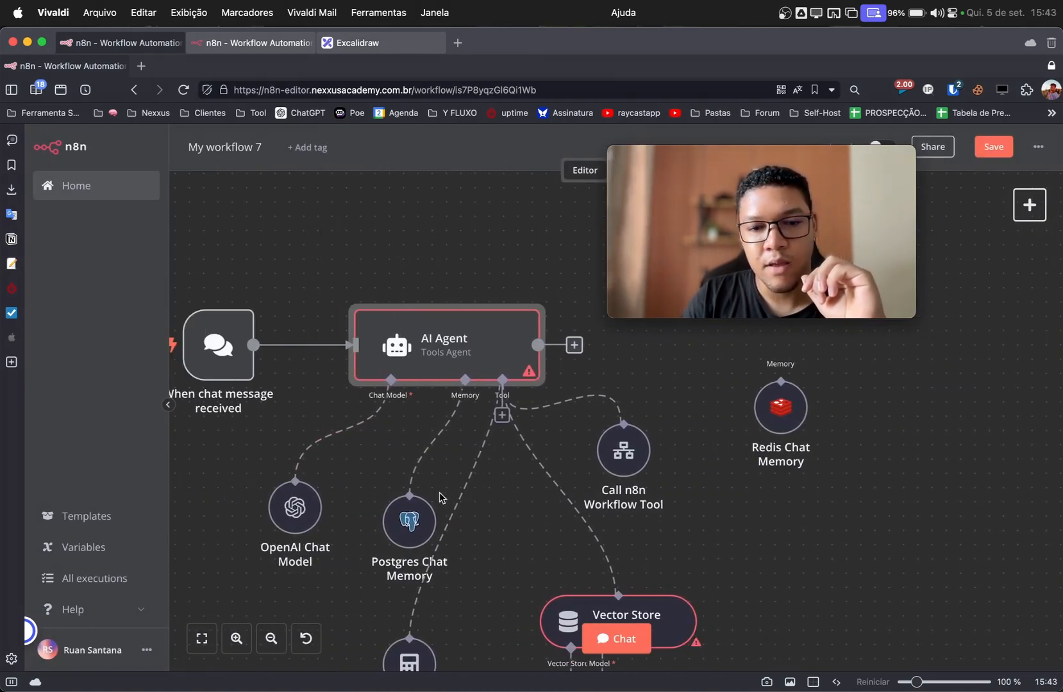
pyautogui.click(409, 480)
pyautogui.scroll(-4, 413, 513)
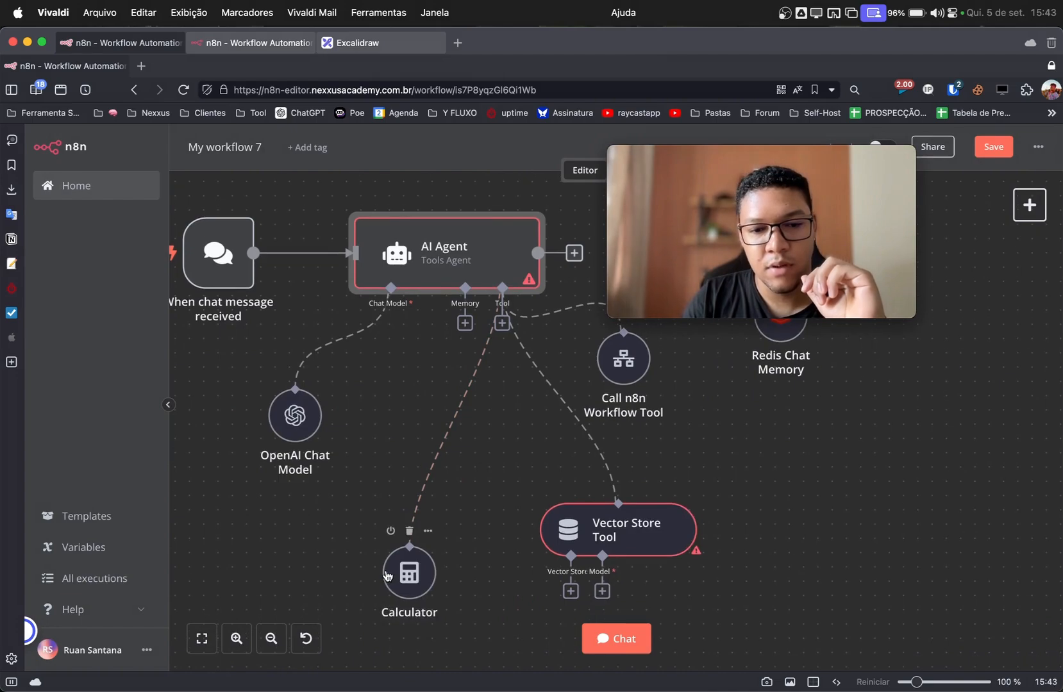
pyautogui.moveTo(409, 561); pyautogui.dragTo(467, 561)
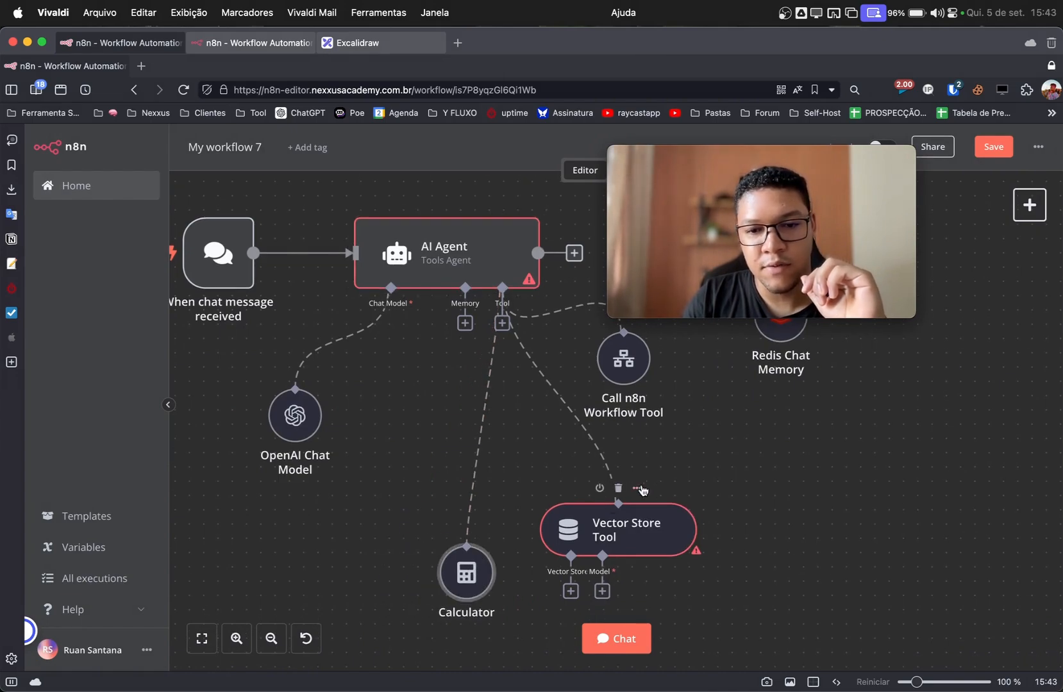
pyautogui.click(617, 489)
pyautogui.hscroll(6, 577, 507)
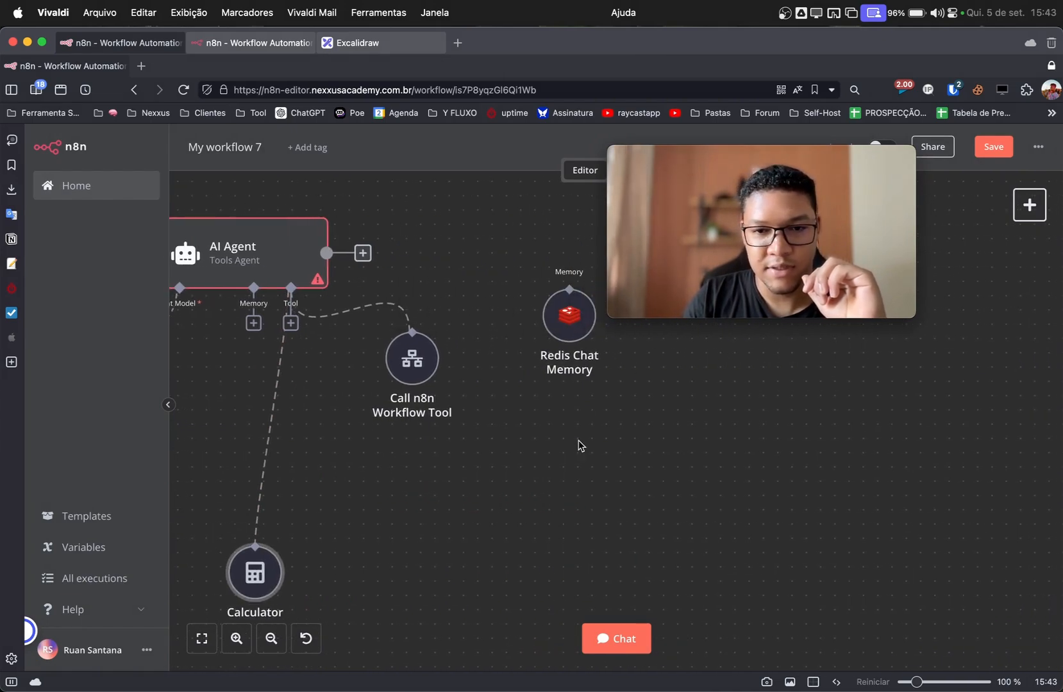
pyautogui.click(570, 275)
pyautogui.hscroll(-5, 511, 397)
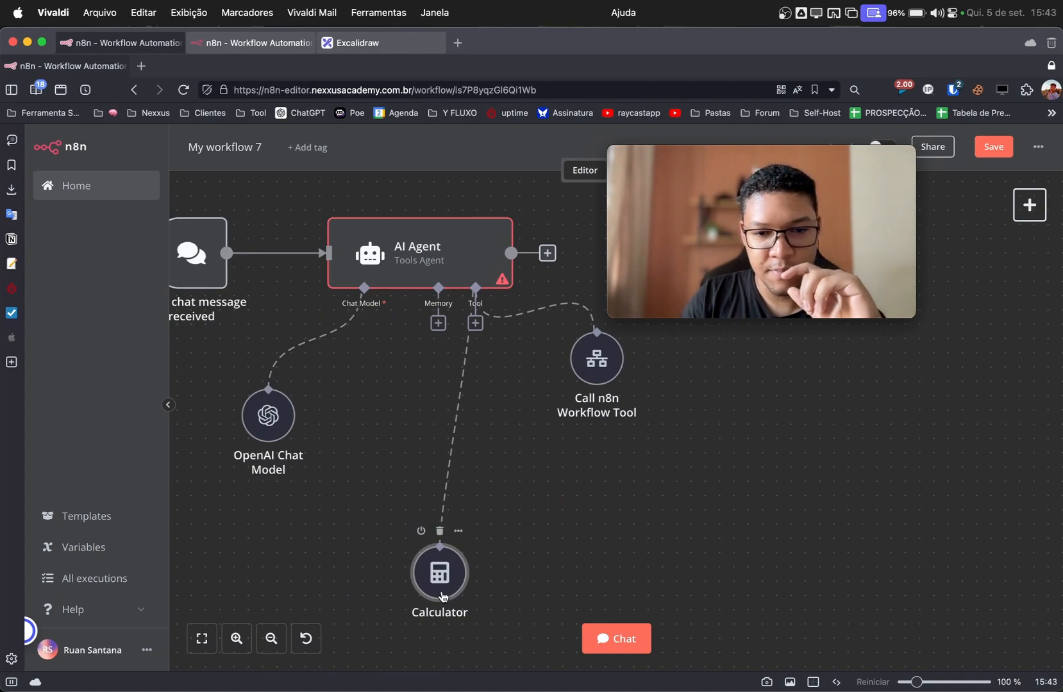
# Step: Attach a Window Buffer Memory to the AI Agent with a context window length of 20
pyautogui.click(438, 324)
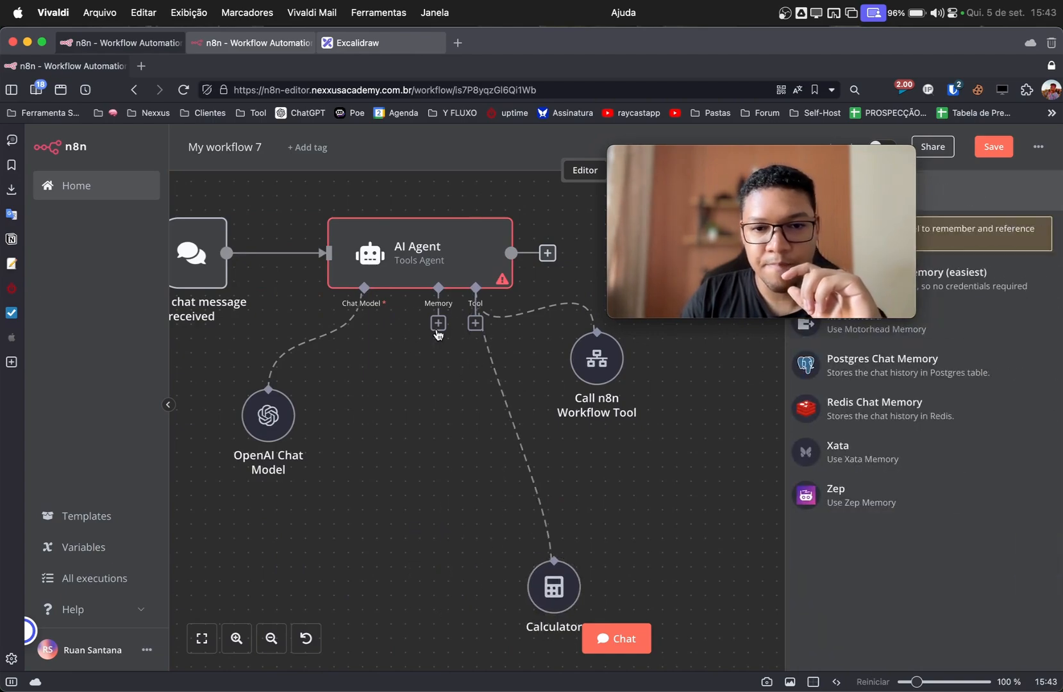
pyautogui.click(898, 279)
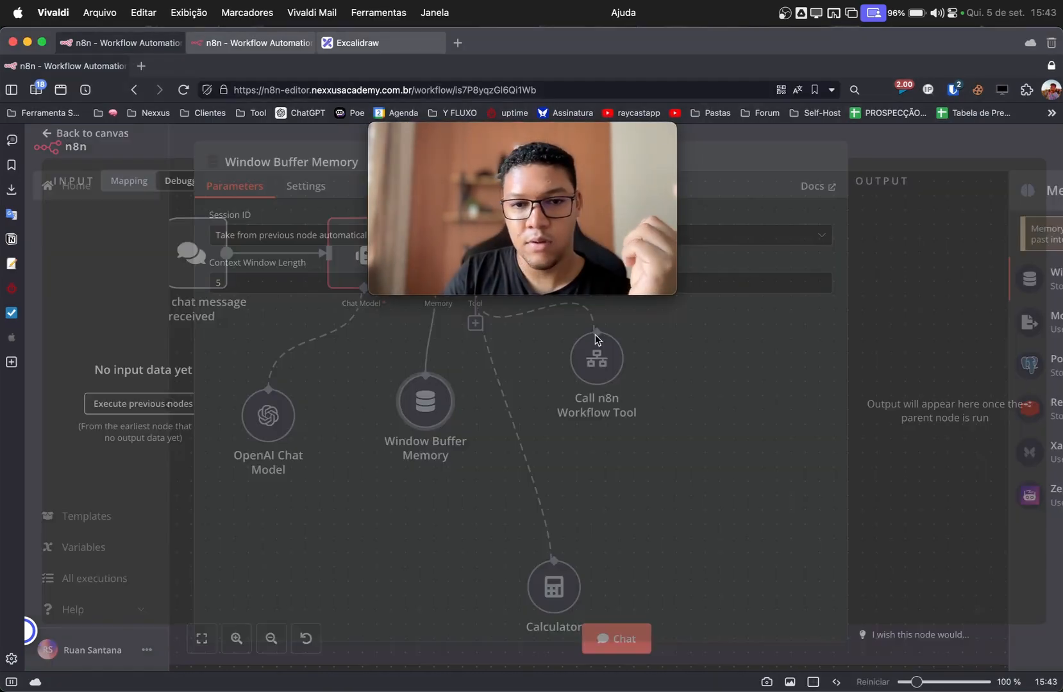
pyautogui.moveTo(442, 194); pyautogui.dragTo(619, 227)
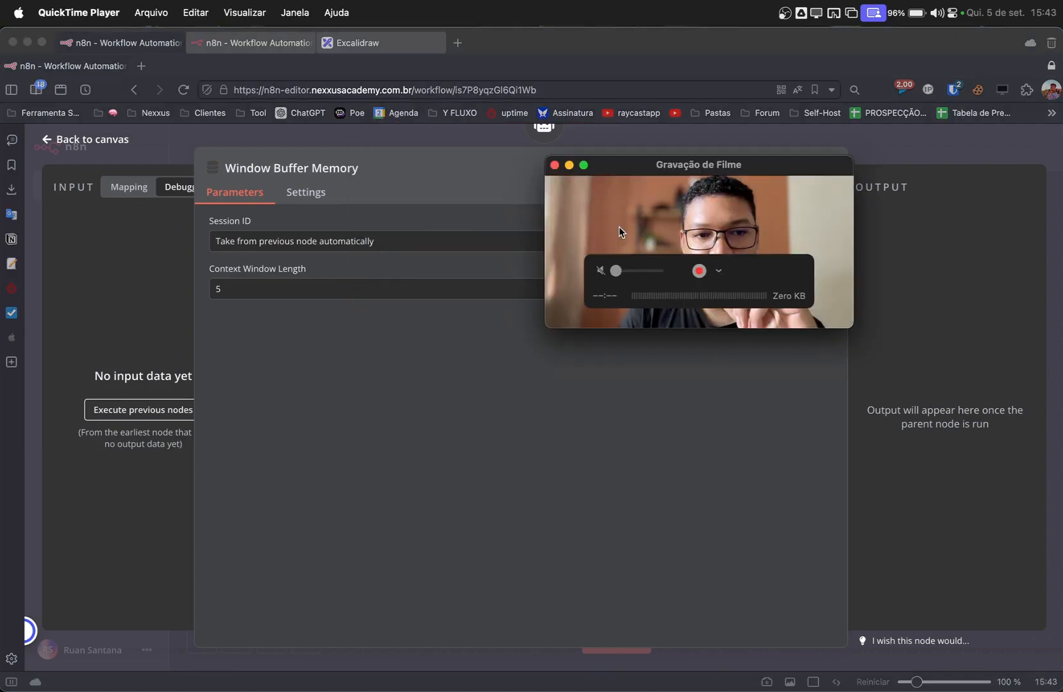
pyautogui.doubleClick(242, 292)
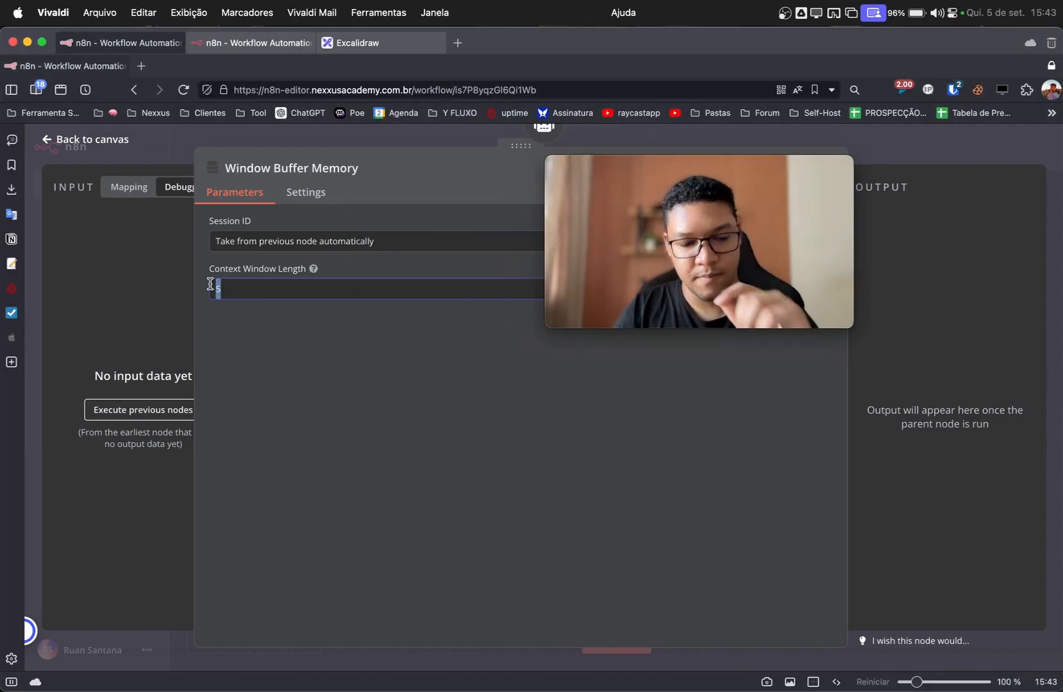
pyautogui.write('20')
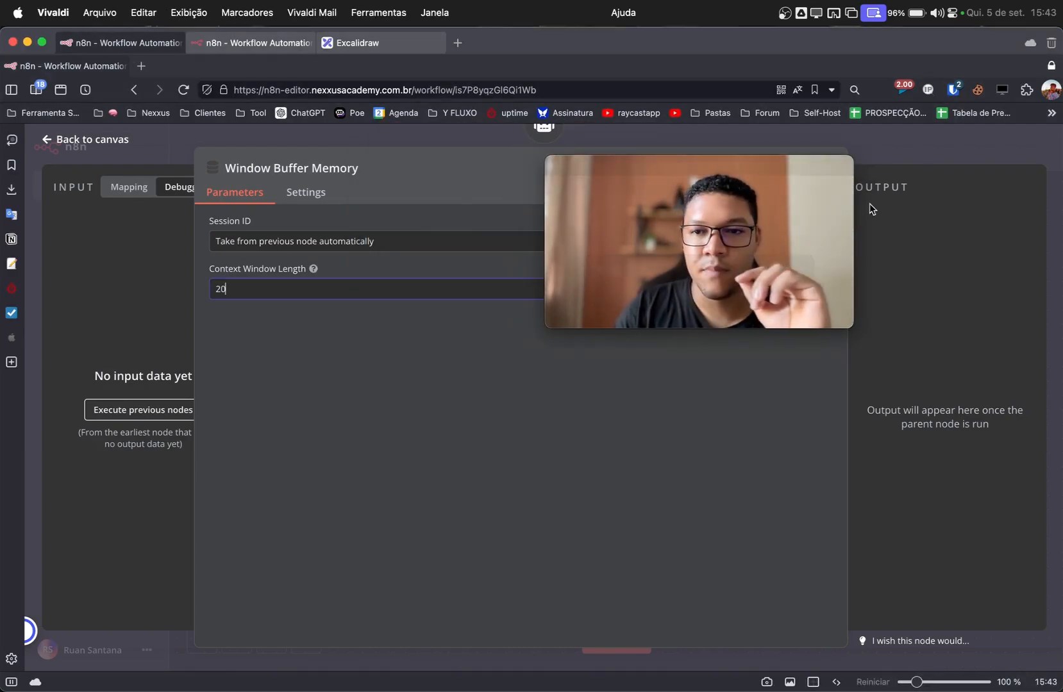
pyautogui.click(913, 153)
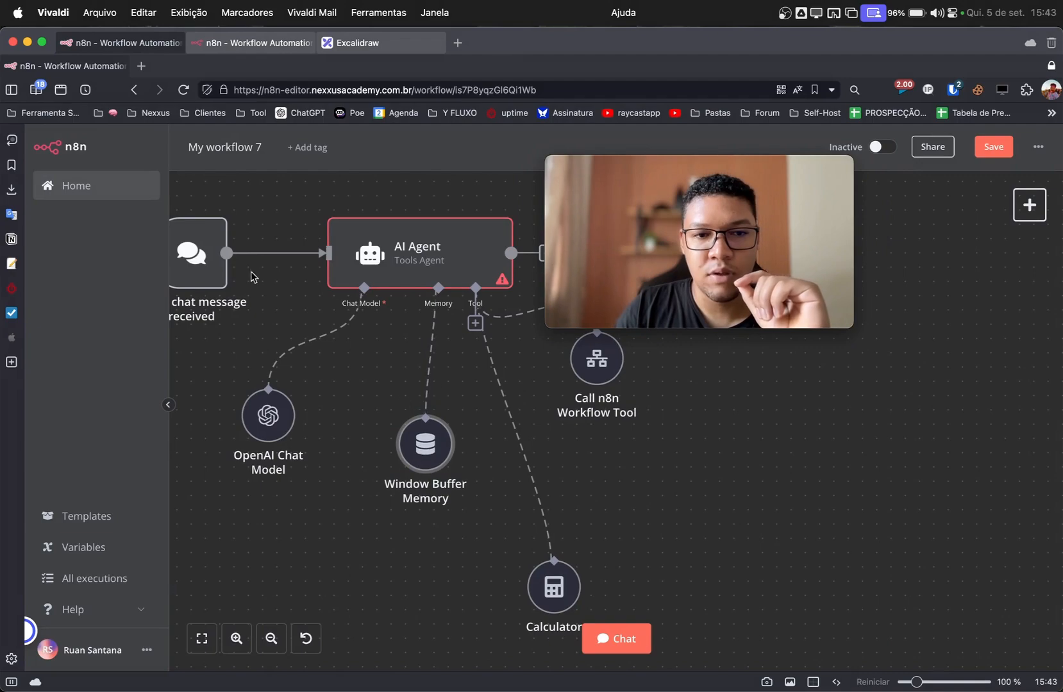
# Step: Send the test message "bom dia" in the workflow's chat and close the chat window
pyautogui.click(606, 639)
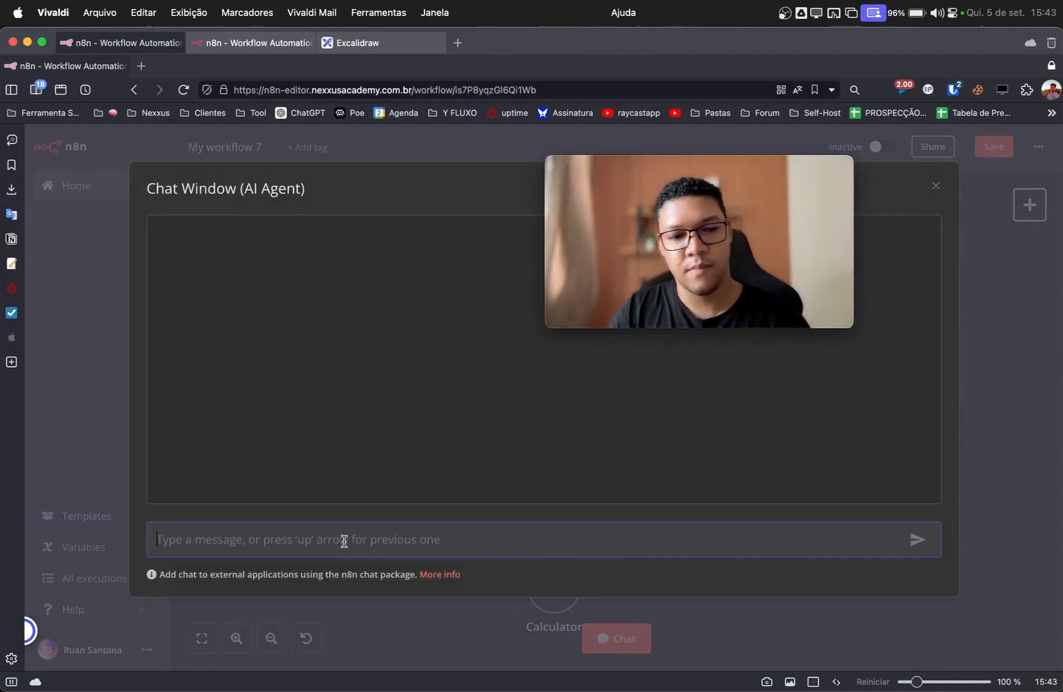
pyautogui.write('bom dia')
pyautogui.press('Return')
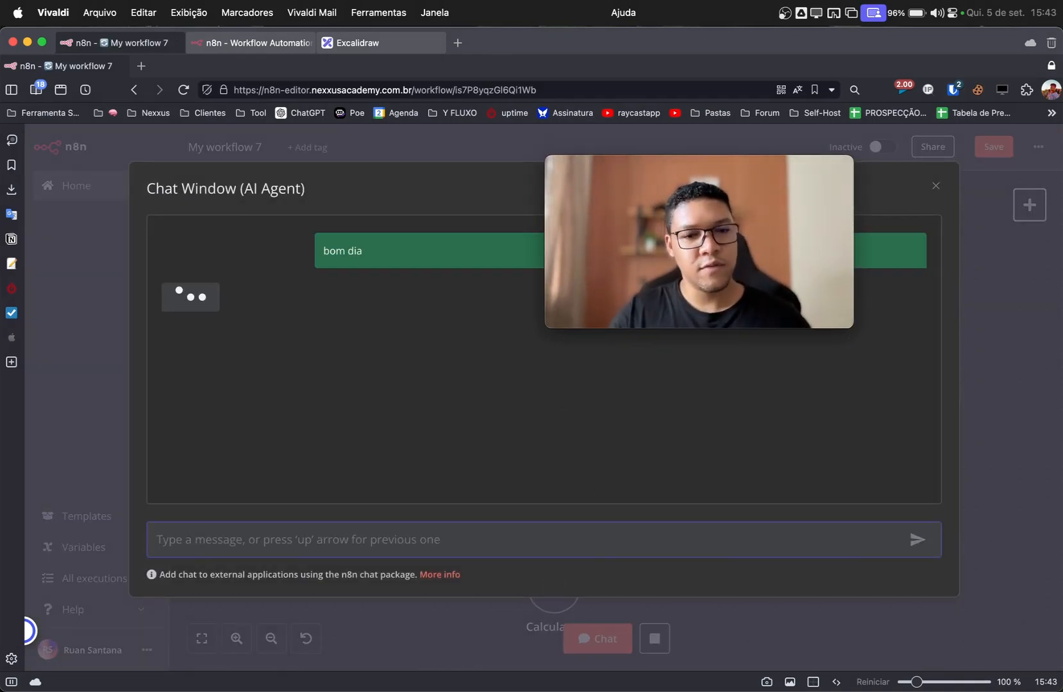
pyautogui.click(93, 402)
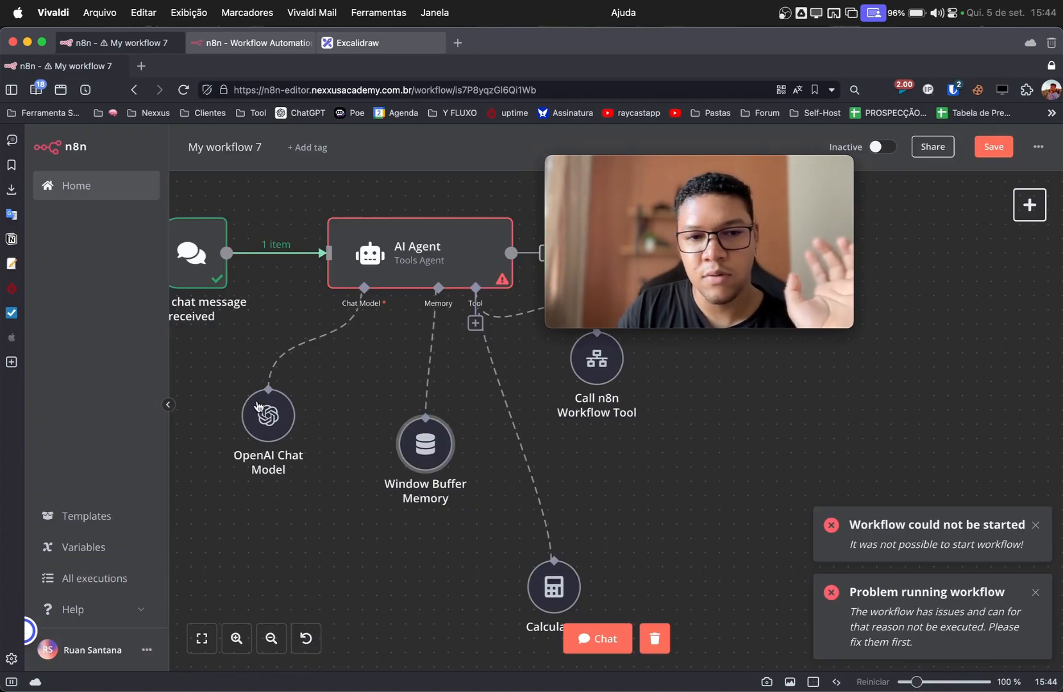
# Step: Examine the sessionId, action and chatInput fields in the chat trigger's output and return to the canvas
pyautogui.moveTo(623, 228); pyautogui.dragTo(0, 269)
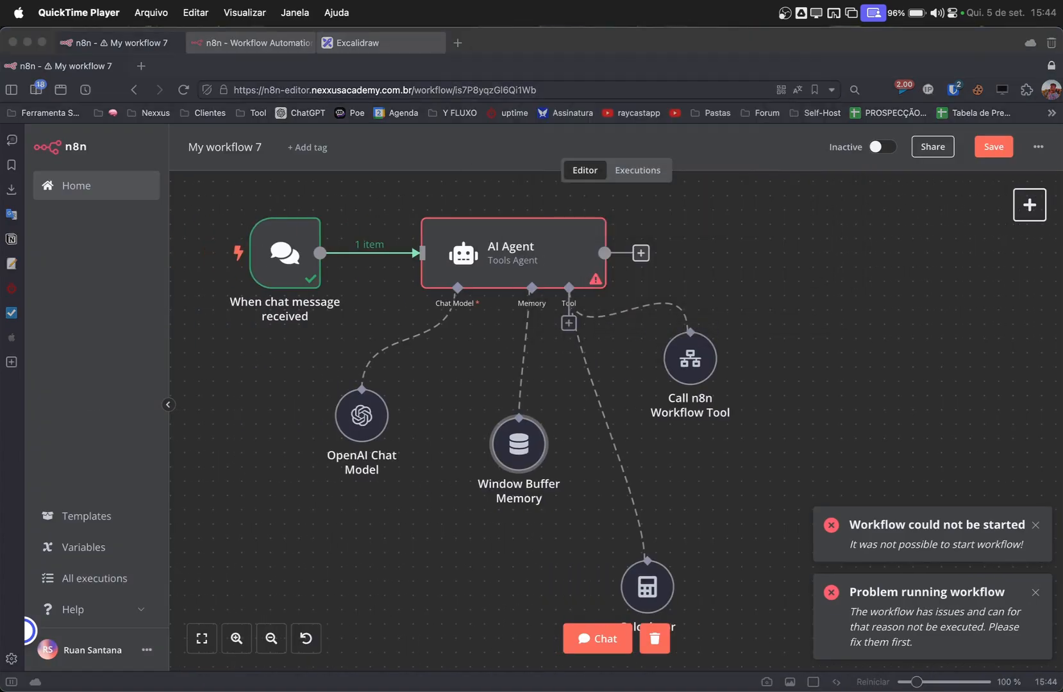
pyautogui.click(274, 255)
pyautogui.doubleClick(278, 249)
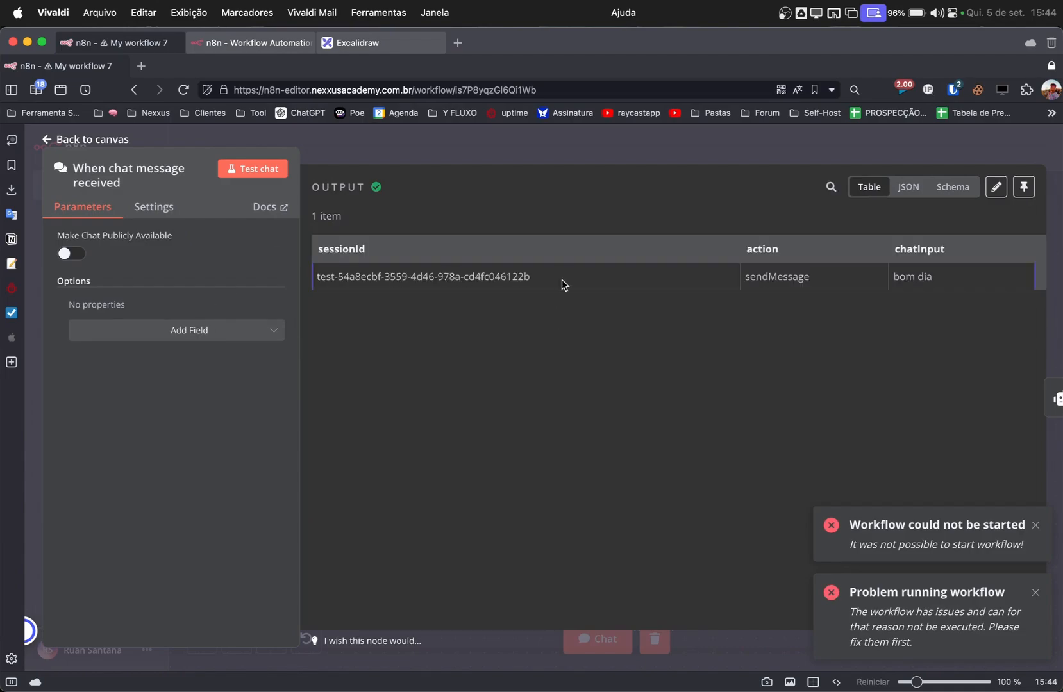
pyautogui.moveTo(562, 280); pyautogui.dragTo(317, 277)
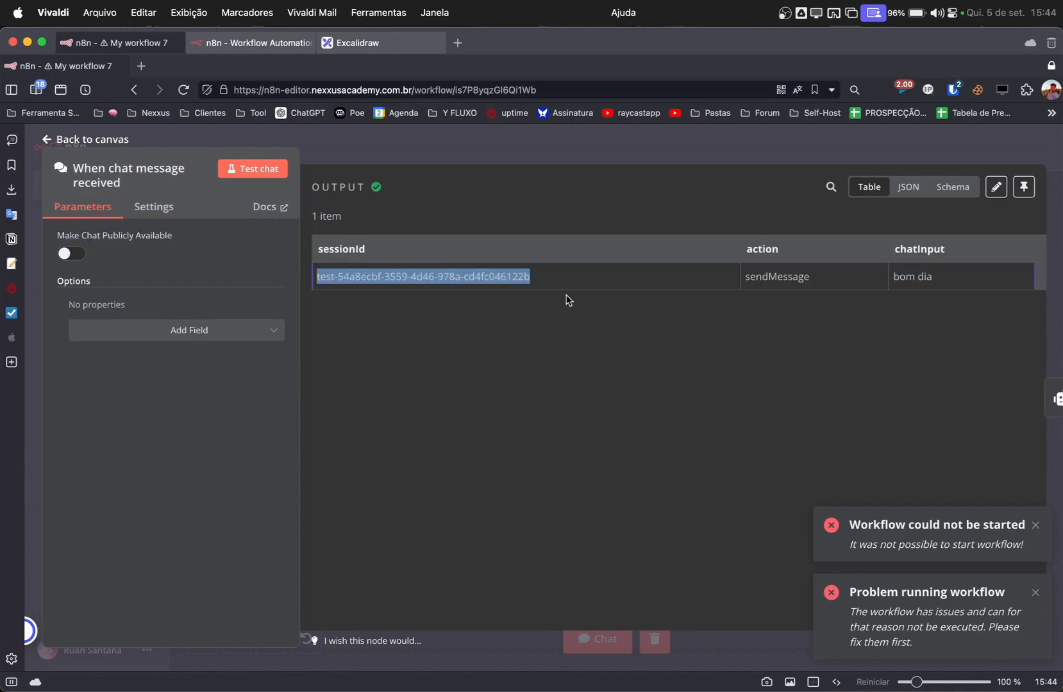
pyautogui.moveTo(821, 277); pyautogui.dragTo(749, 270)
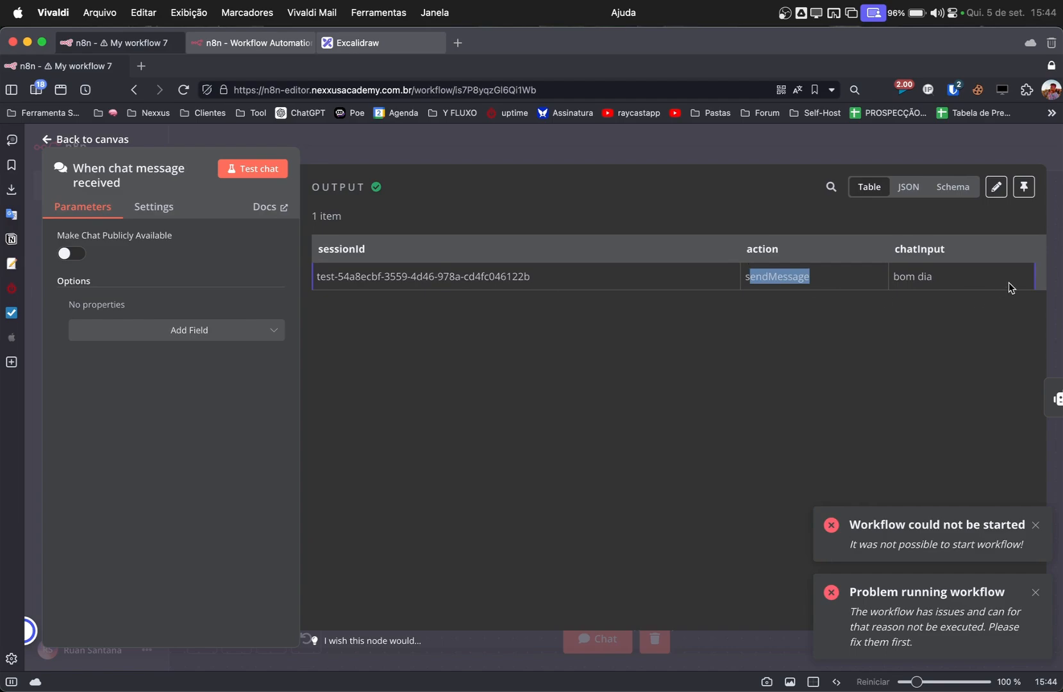
pyautogui.moveTo(933, 274); pyautogui.dragTo(879, 269)
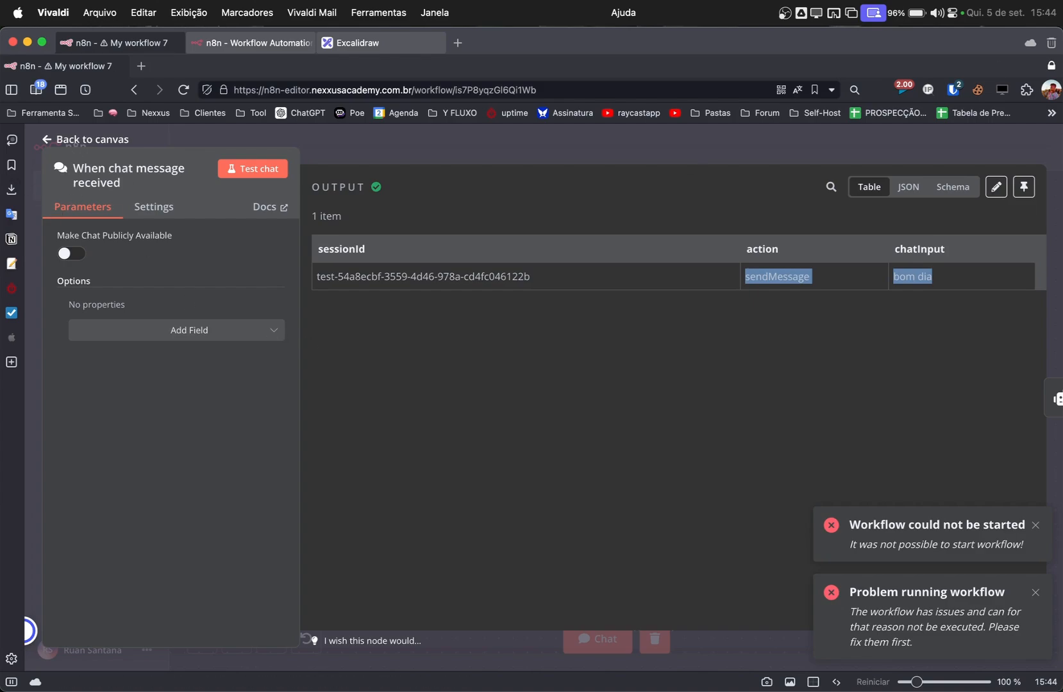
pyautogui.moveTo(466, 0); pyautogui.dragTo(497, 204)
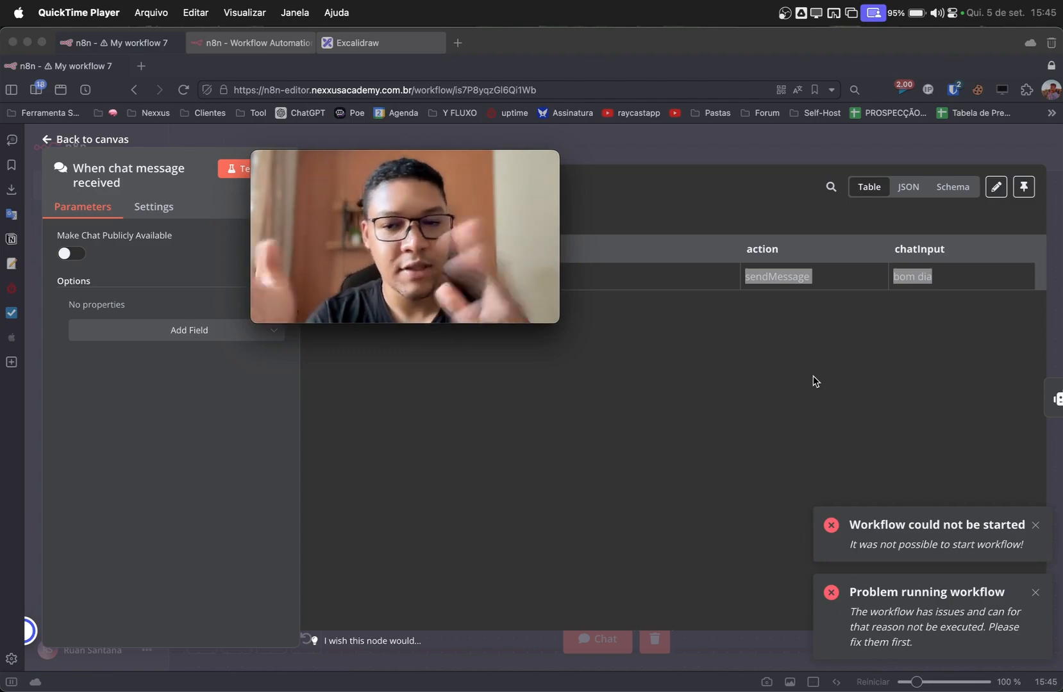
pyautogui.press('super+Tab')
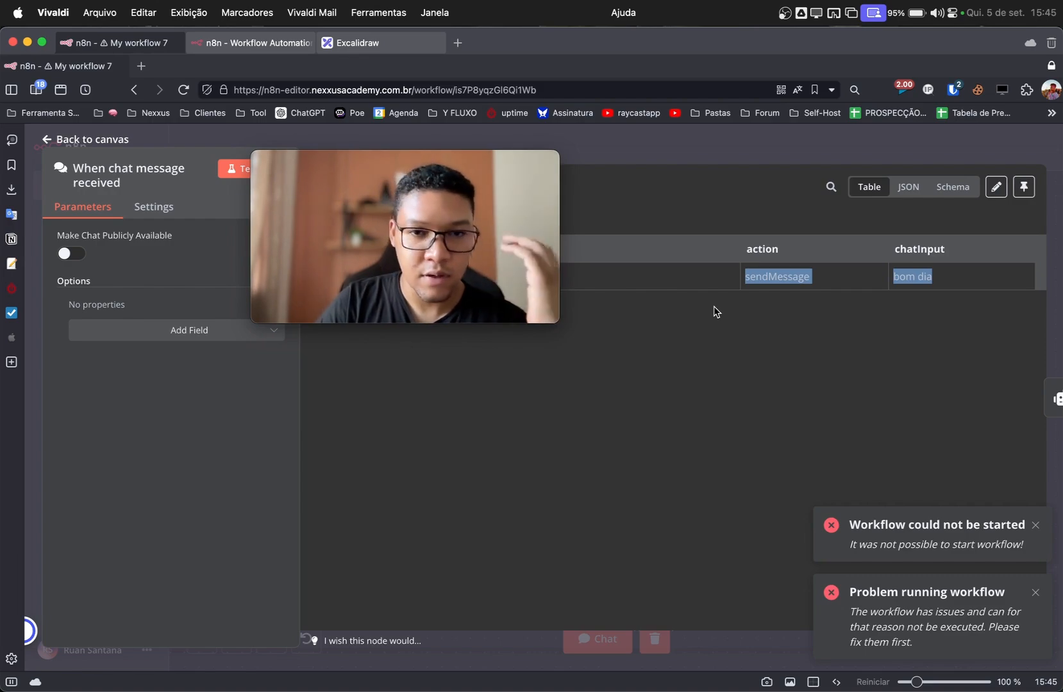
pyautogui.click(697, 153)
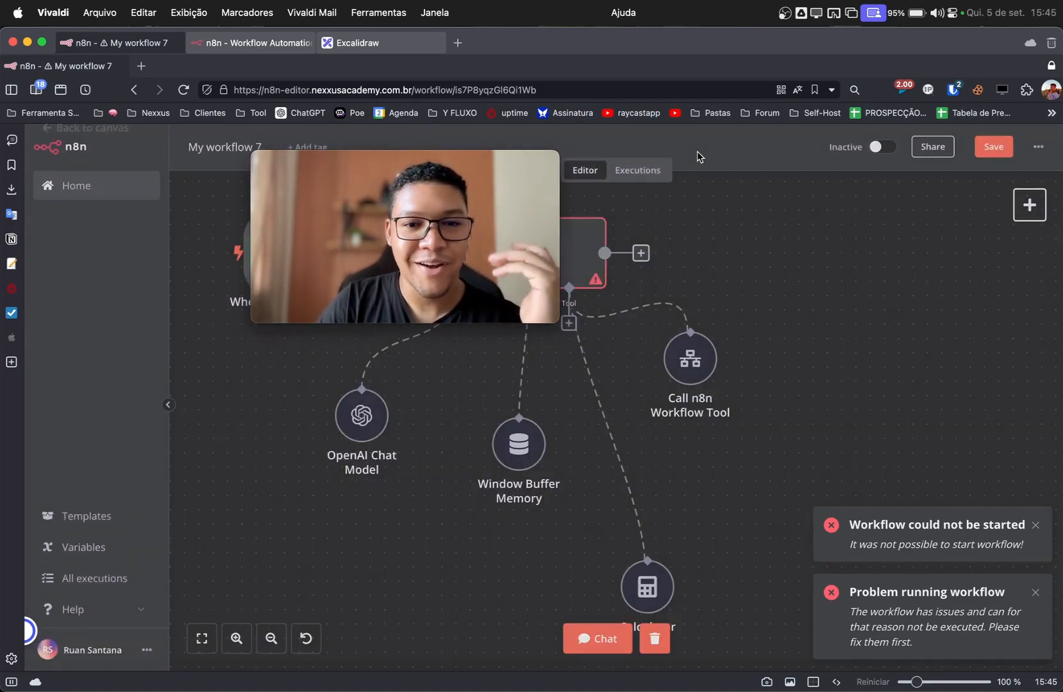
pyautogui.click(1035, 525)
# Step: Map the chat trigger's chatInput field into the AI Agent's prompt text and return to the canvas
pyautogui.moveTo(408, 225); pyautogui.dragTo(904, 266)
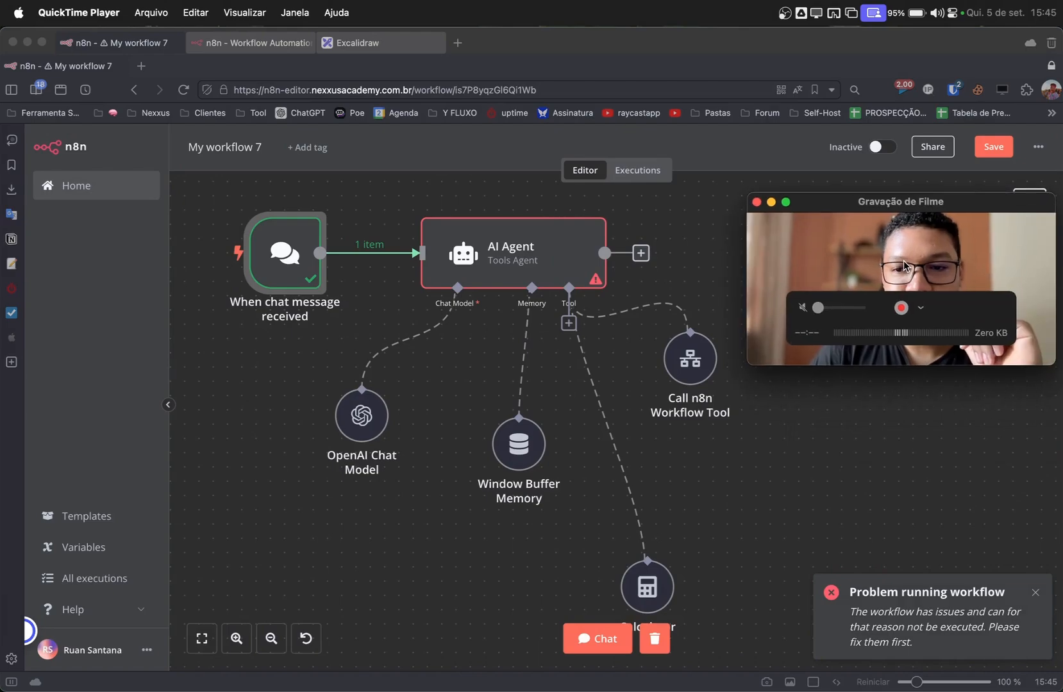
pyautogui.doubleClick(498, 261)
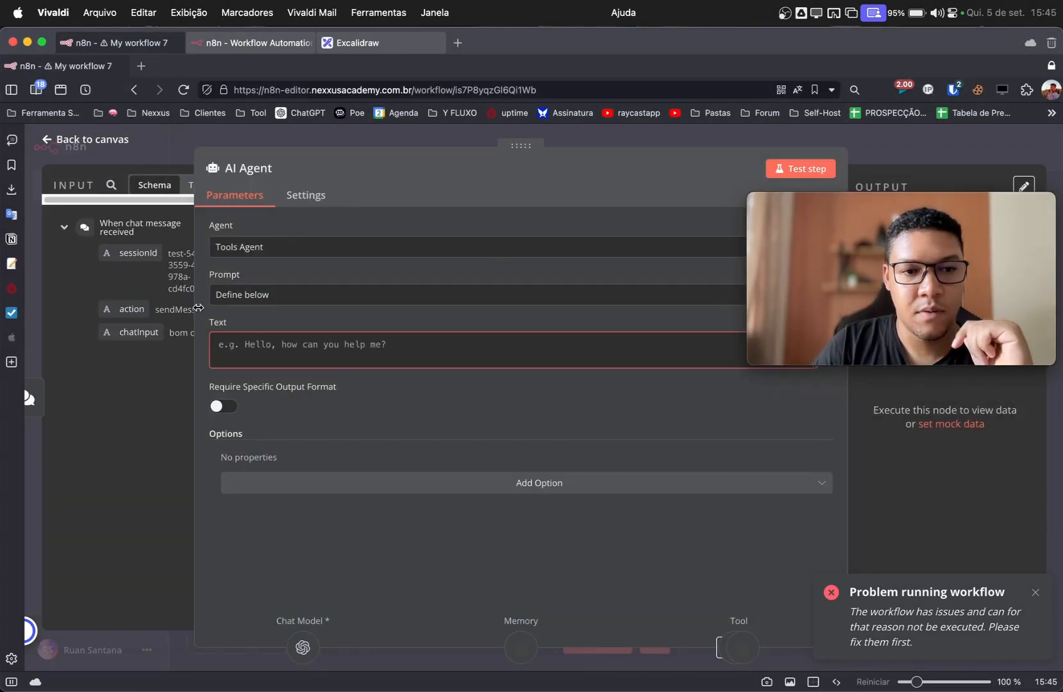
pyautogui.moveTo(124, 250); pyautogui.dragTo(204, 349)
pyautogui.moveTo(135, 292); pyautogui.dragTo(469, 370)
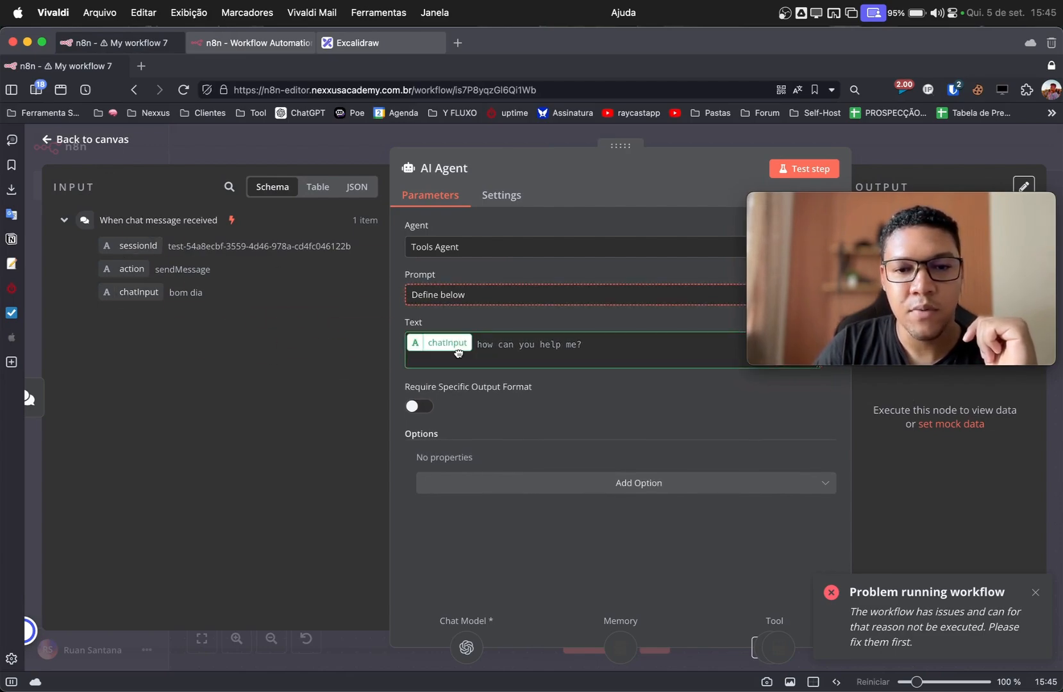
pyautogui.click(313, 150)
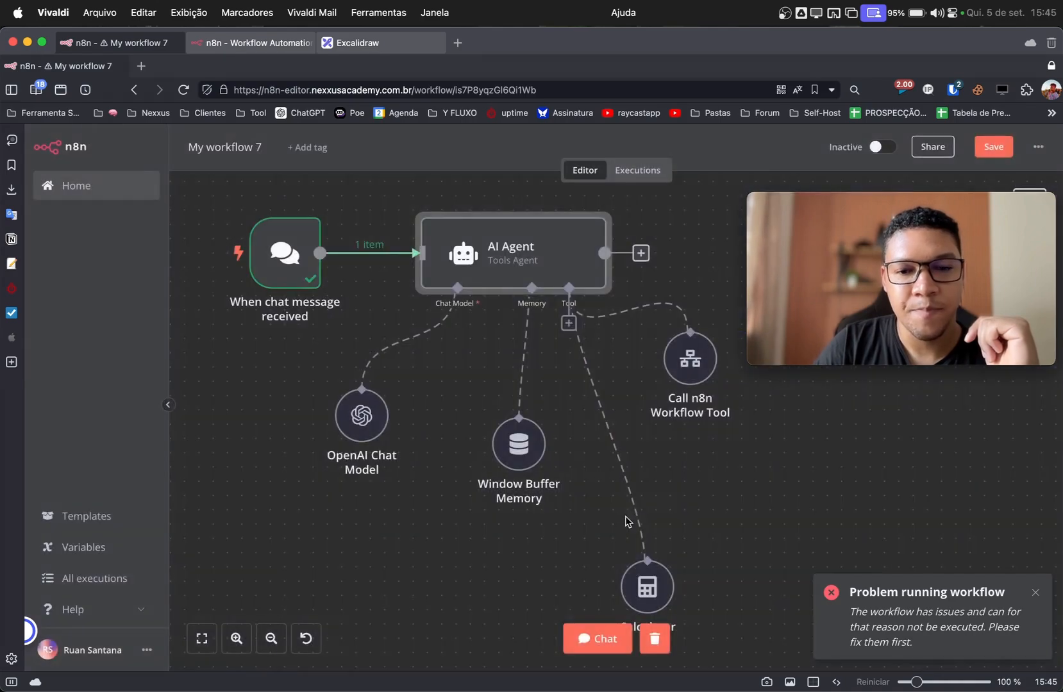
# Step: Set the Window Buffer Memory's session ID to Define below, map its key to the chat trigger's sessionId, and return to the canvas
pyautogui.doubleClick(519, 446)
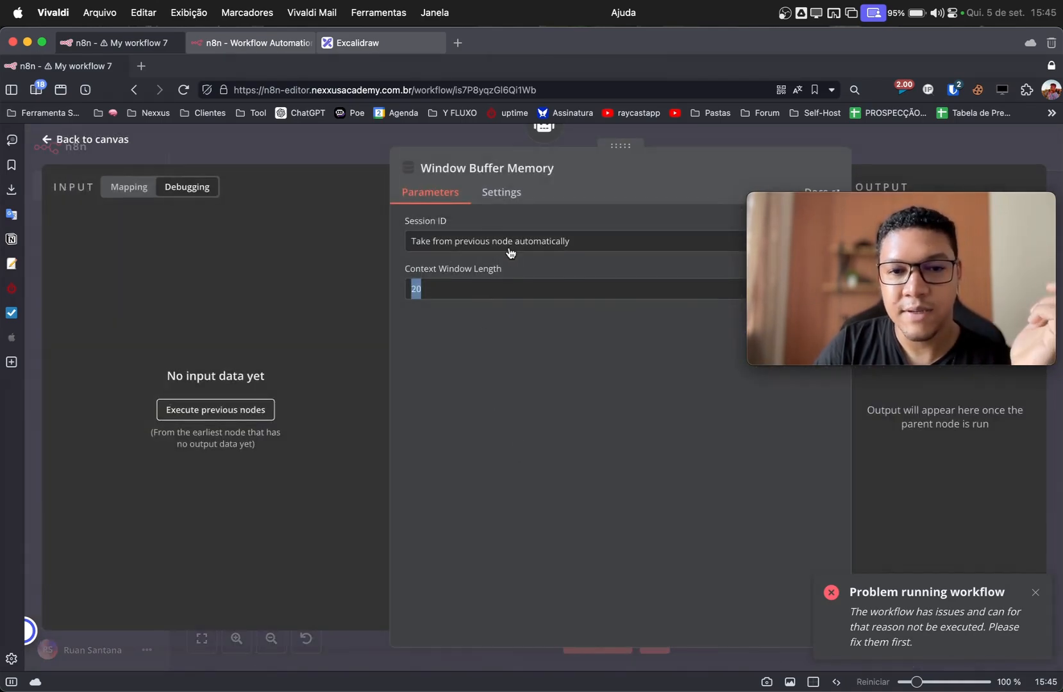
pyautogui.click(511, 252)
pyautogui.click(477, 329)
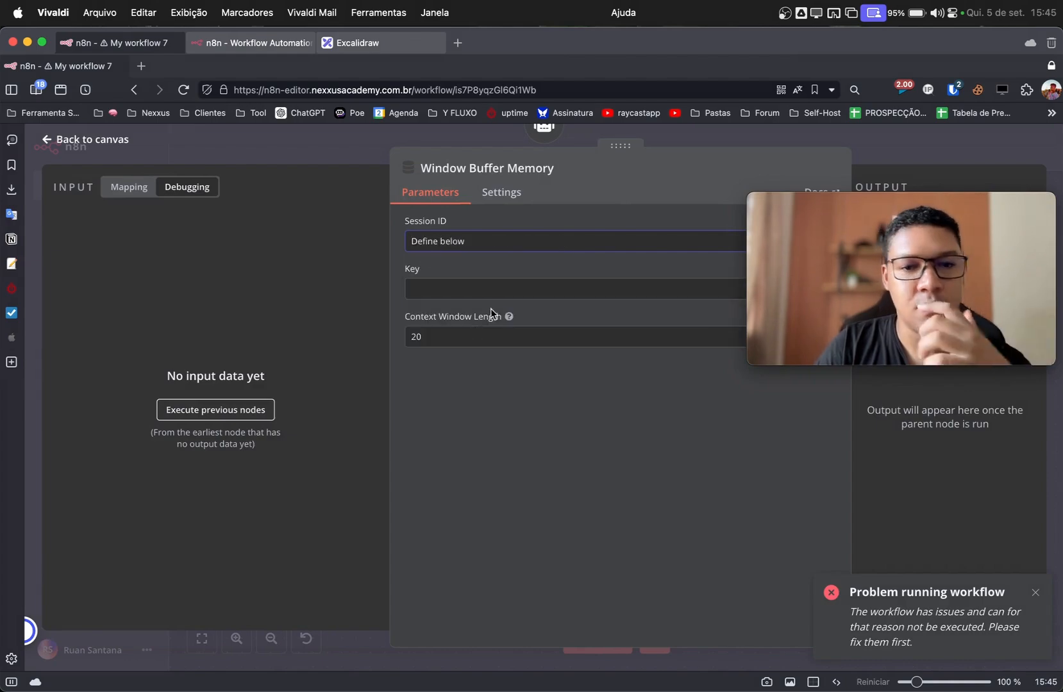
pyautogui.click(442, 289)
pyautogui.click(134, 188)
pyautogui.moveTo(138, 253); pyautogui.dragTo(516, 290)
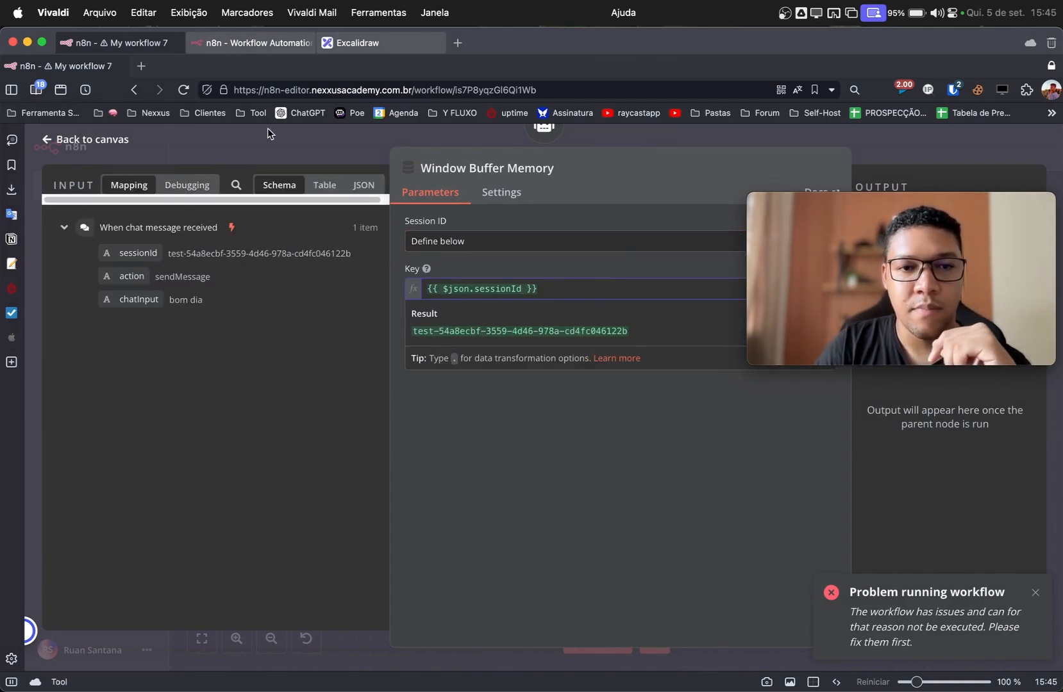
pyautogui.click(318, 159)
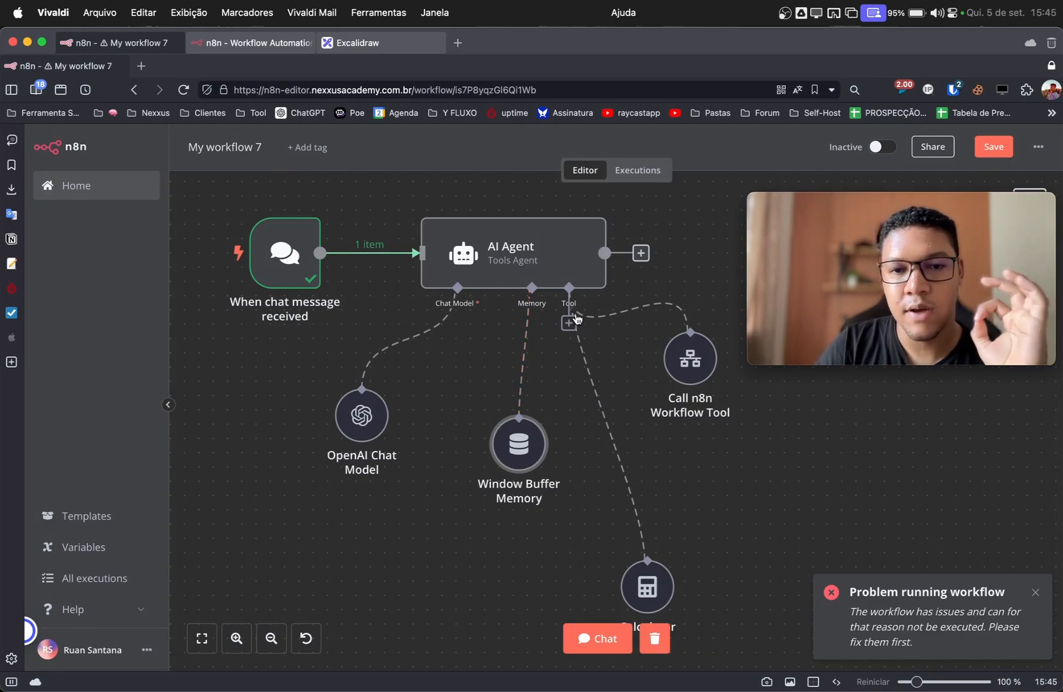
# Step: Require a specific output format in the AI Agent and attach a Structured Output Parser to it
pyautogui.doubleClick(525, 251)
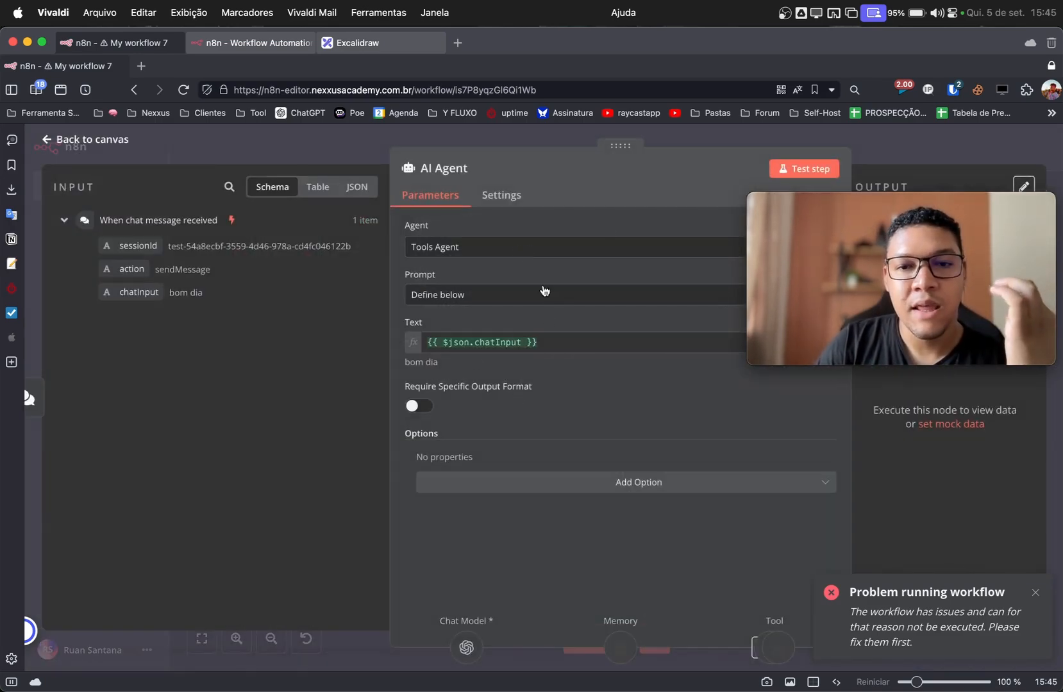
pyautogui.moveTo(620, 146); pyautogui.dragTo(540, 163)
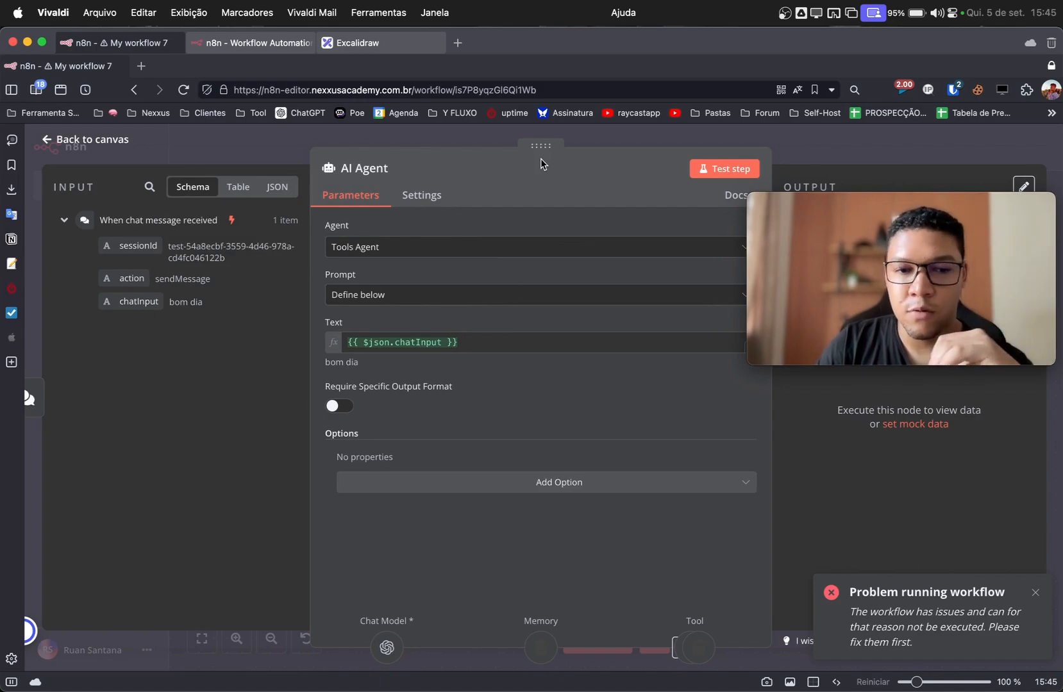
pyautogui.click(341, 406)
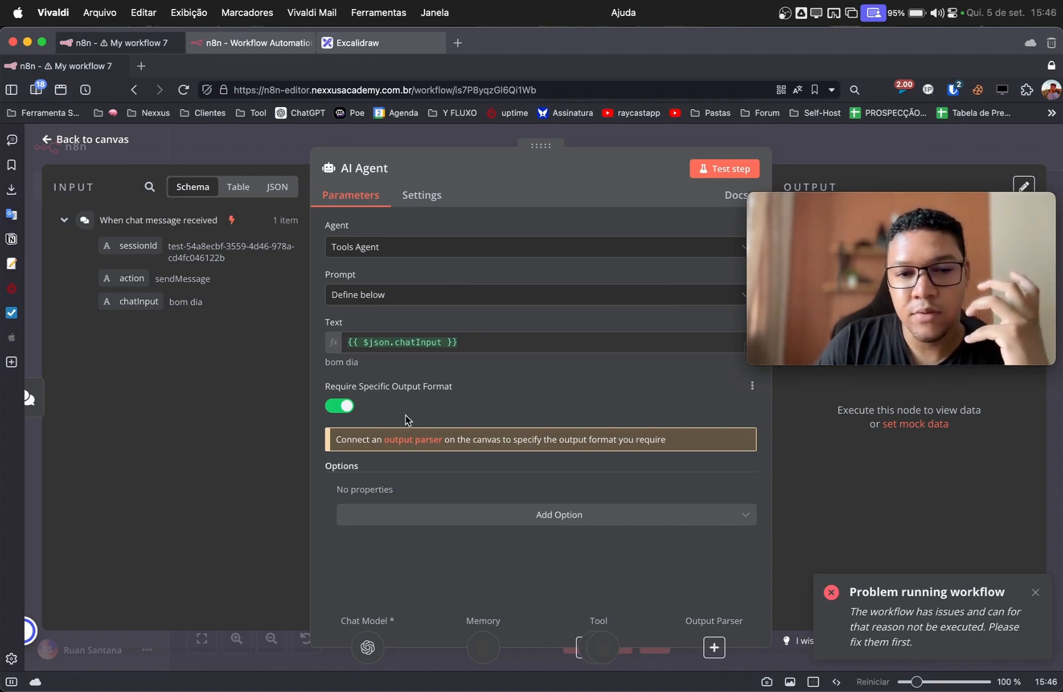
pyautogui.click(346, 407)
pyautogui.click(346, 408)
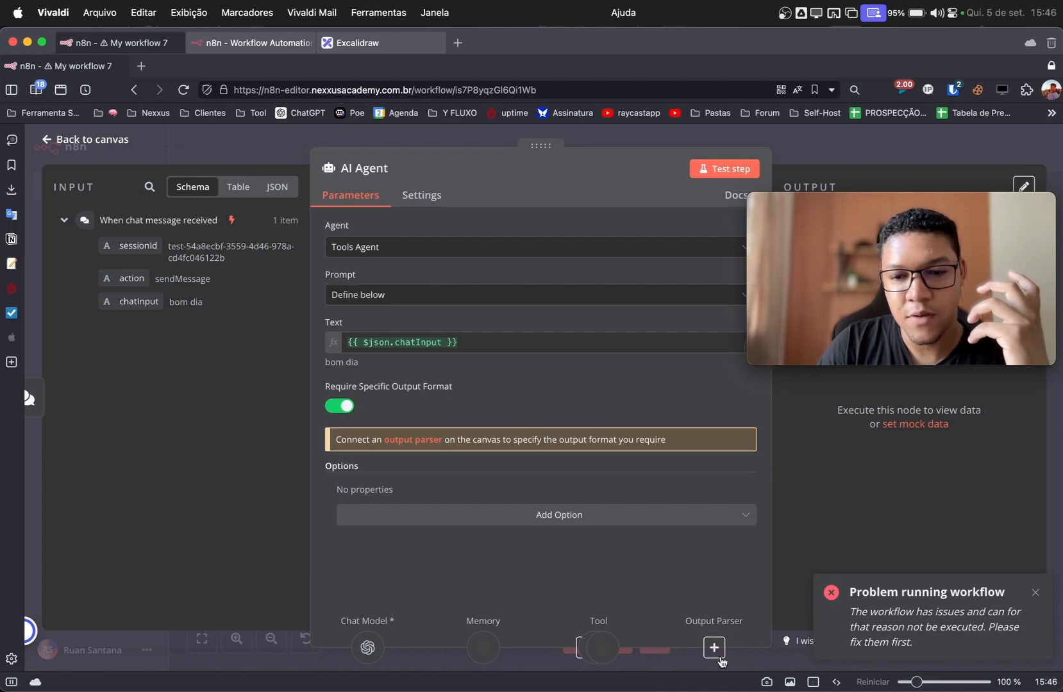
pyautogui.click(713, 648)
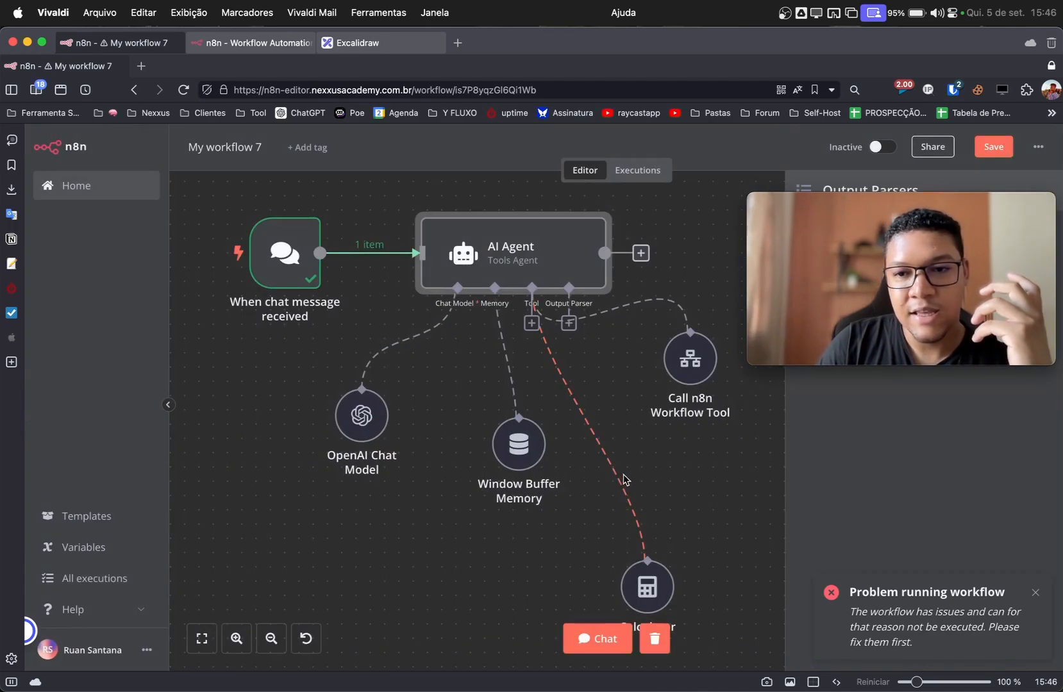
pyautogui.moveTo(911, 237); pyautogui.dragTo(195, 135)
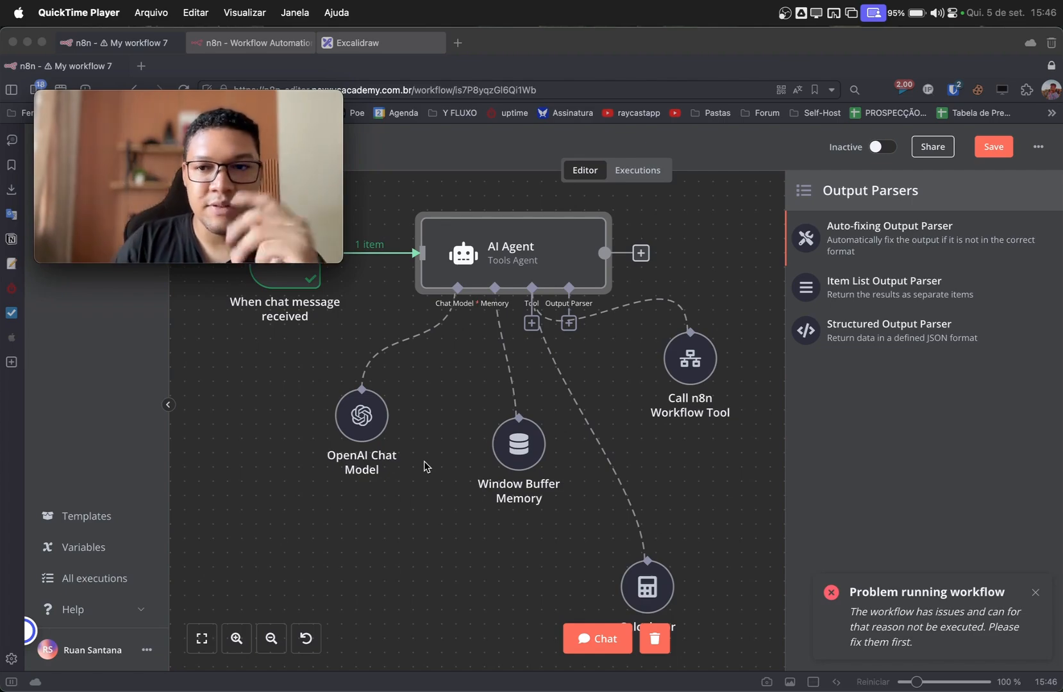
pyautogui.click(881, 340)
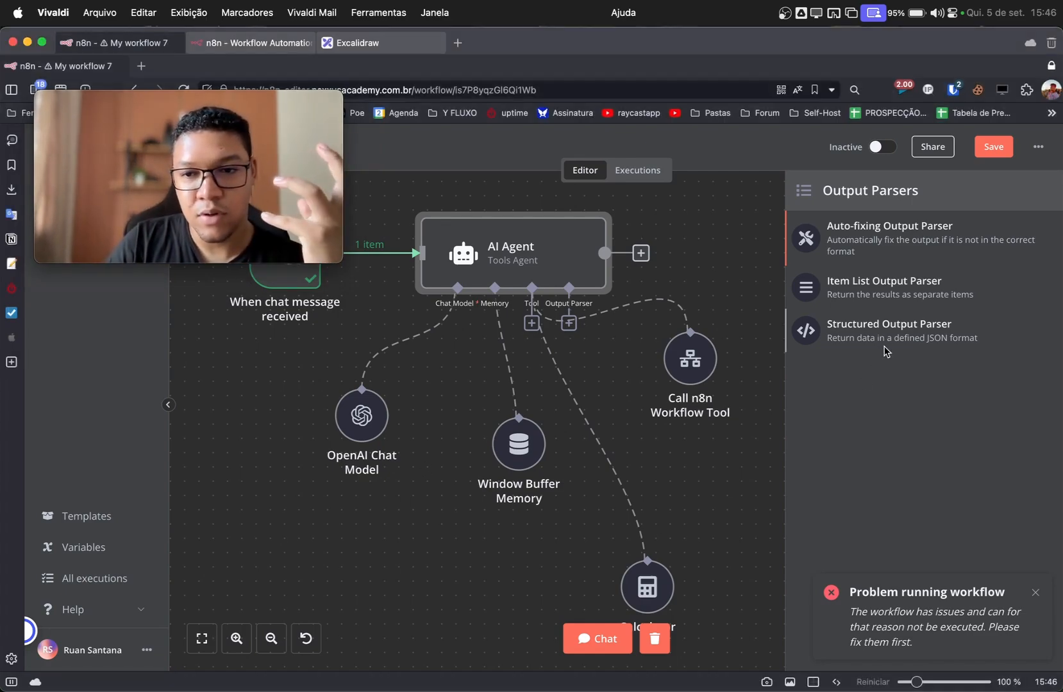
pyautogui.click(880, 339)
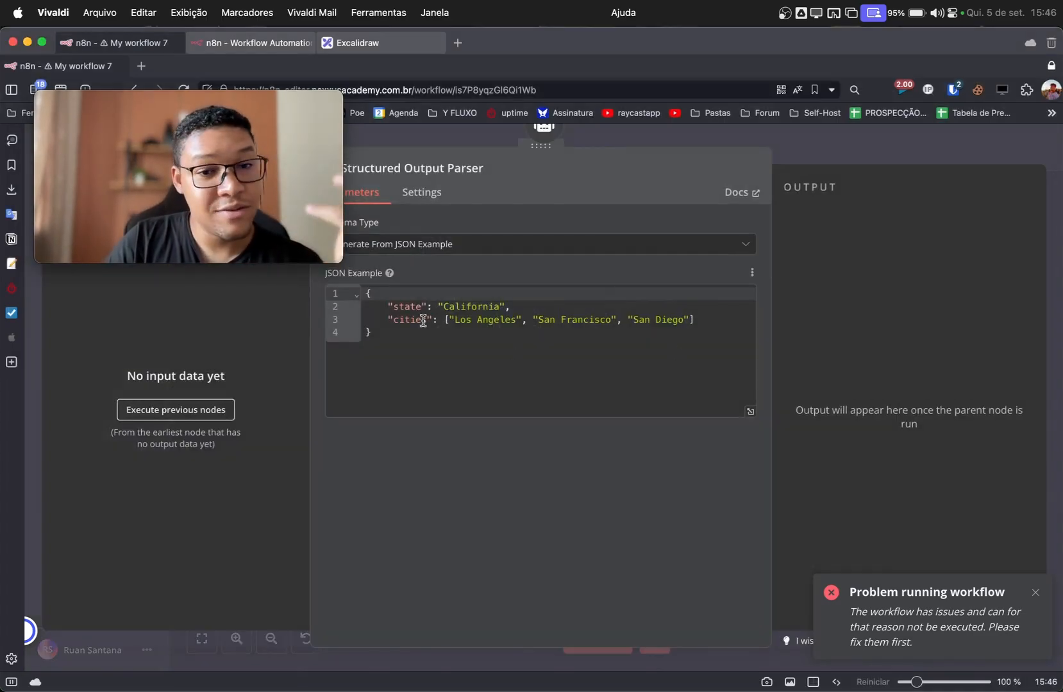
# Step: Rename the two keys in the parser's JSON example to "mensagem" and "produto"
pyautogui.click(397, 306)
pyautogui.doubleClick(397, 306)
pyautogui.write('mensagem')
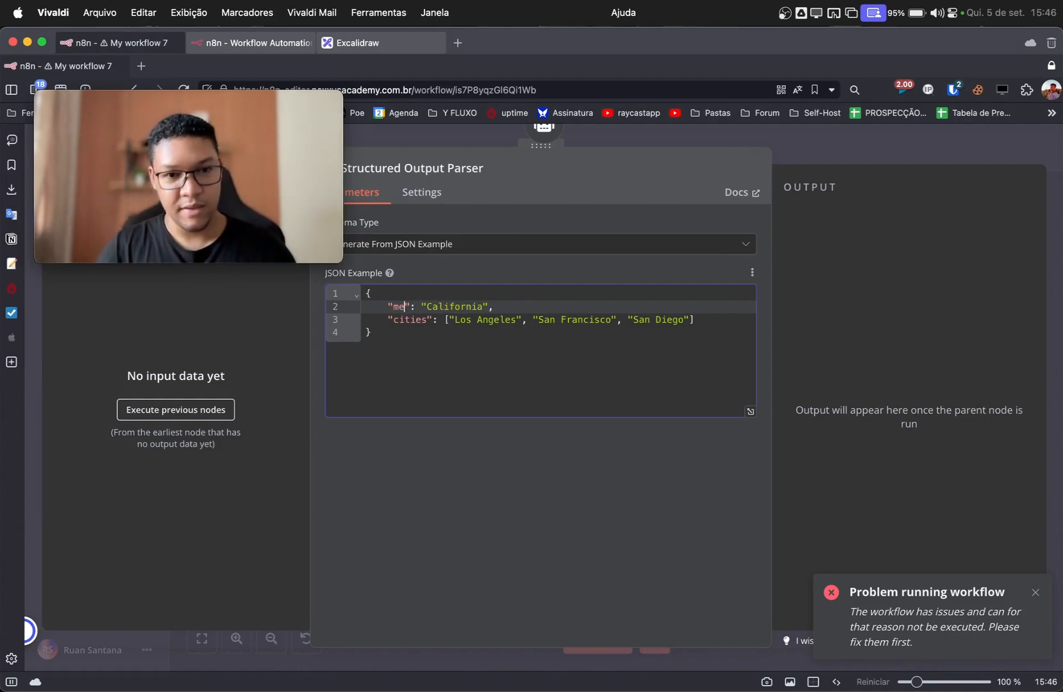
pyautogui.click(402, 317)
pyautogui.write('protuo')
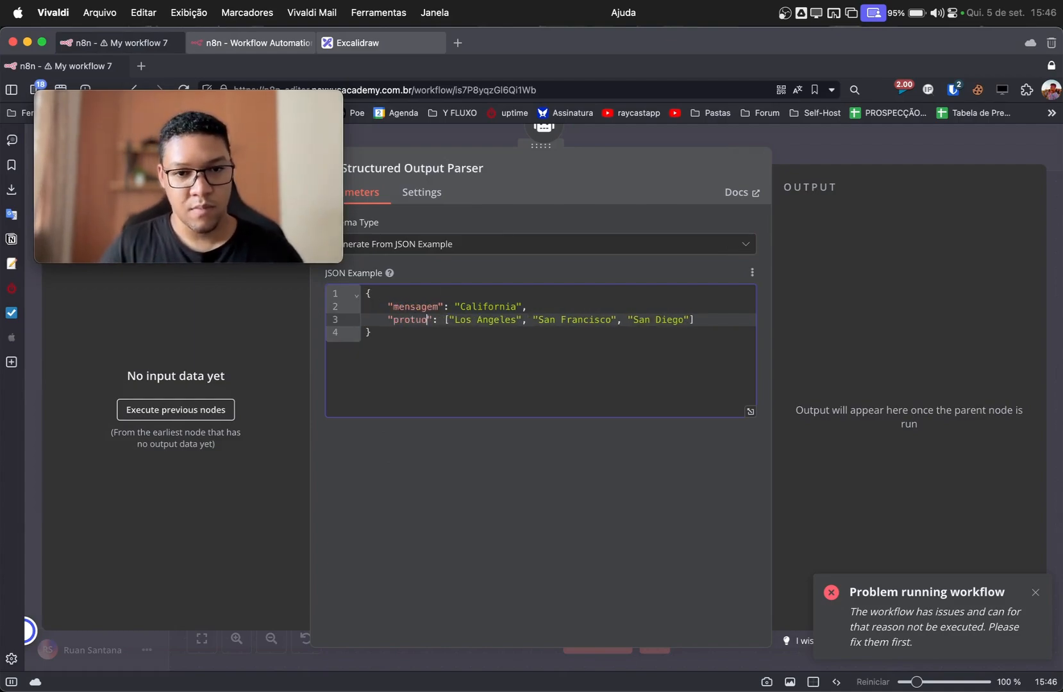
pyautogui.press('BackSpace')
pyautogui.write('do')
pyautogui.press('BackSpace')
pyautogui.press('BackSpace')
pyautogui.press('BackSpace')
pyautogui.press('BackSpace')
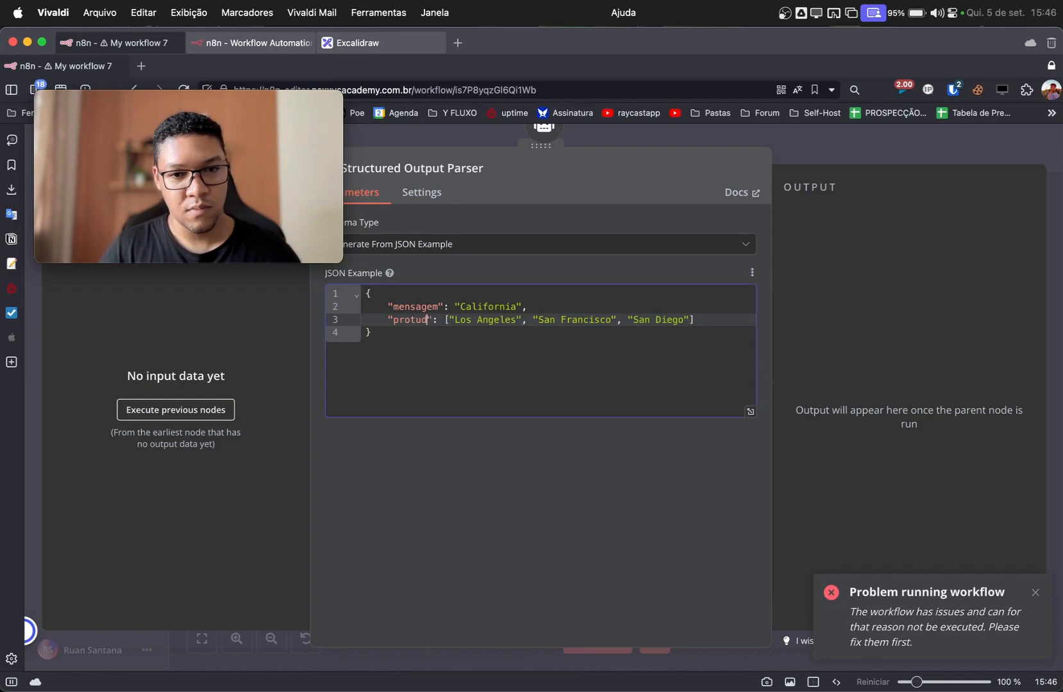
pyautogui.write('duto')
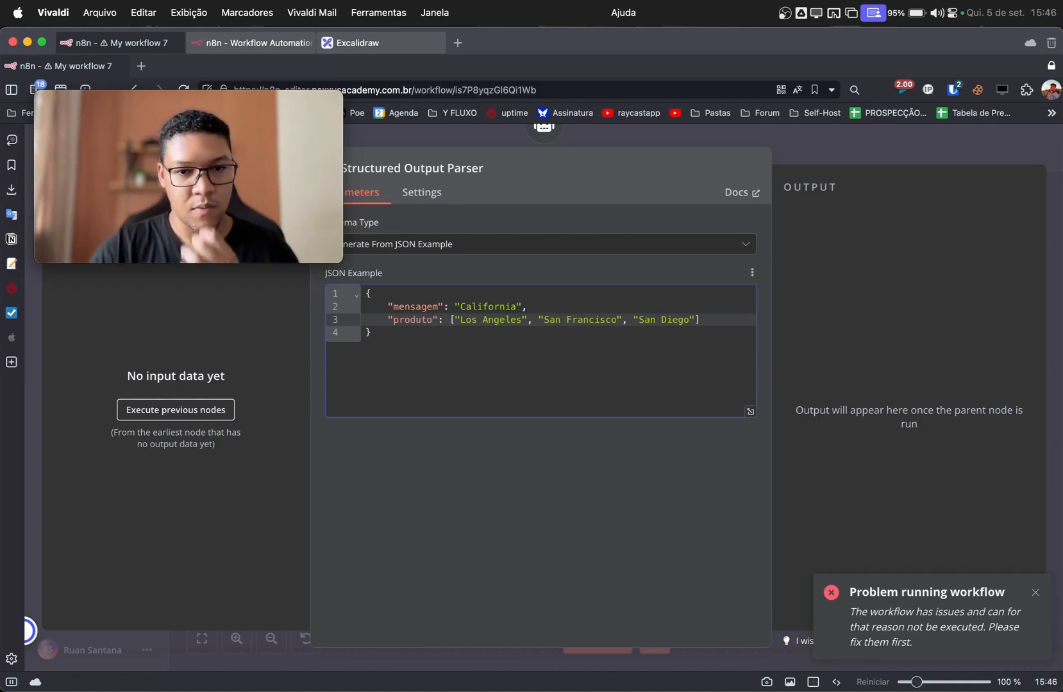
# Step: Set produto to "California" in the JSON example, add a "quantidade" field with the same value, and return to the canvas
pyautogui.moveTo(457, 306); pyautogui.dragTo(524, 306)
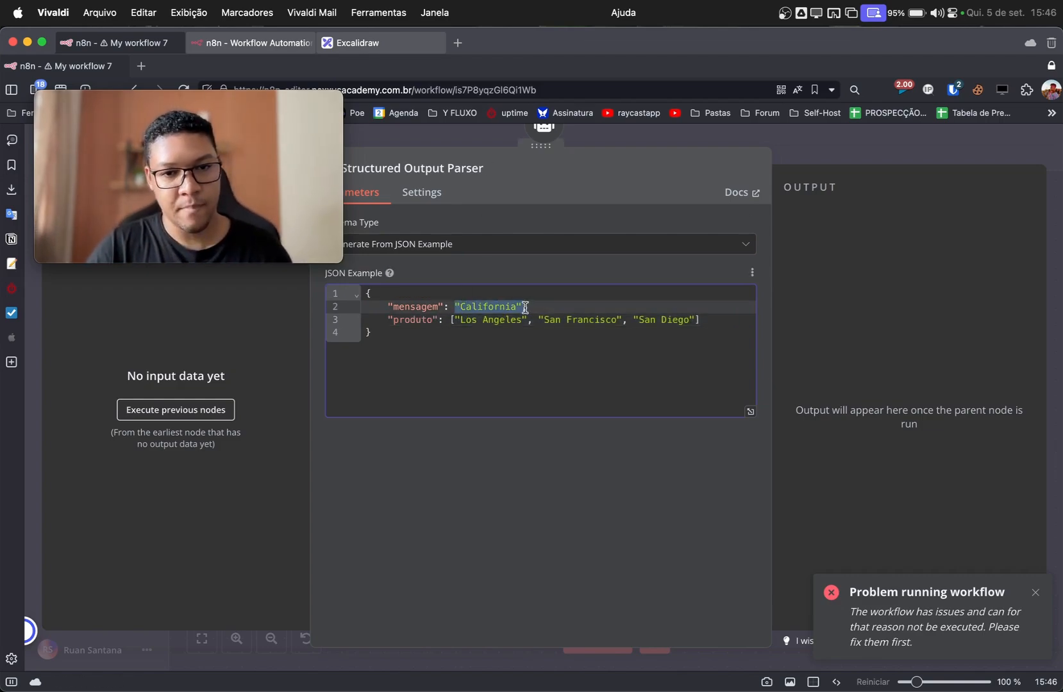
pyautogui.click(453, 319)
pyautogui.moveTo(453, 319); pyautogui.dragTo(739, 321)
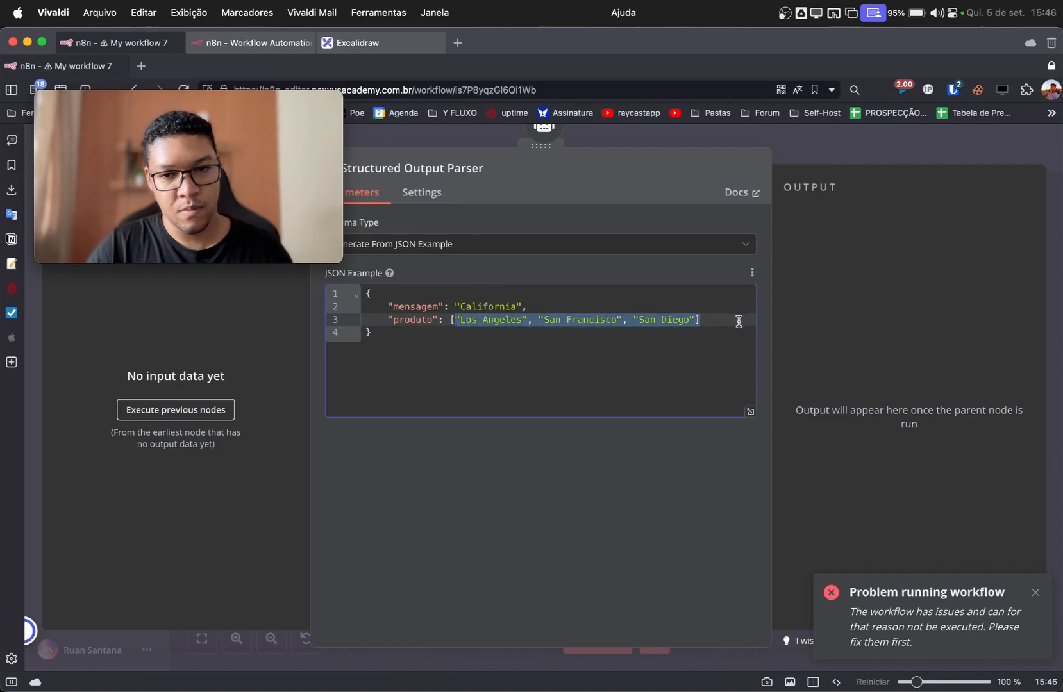
pyautogui.press('BackSpace')
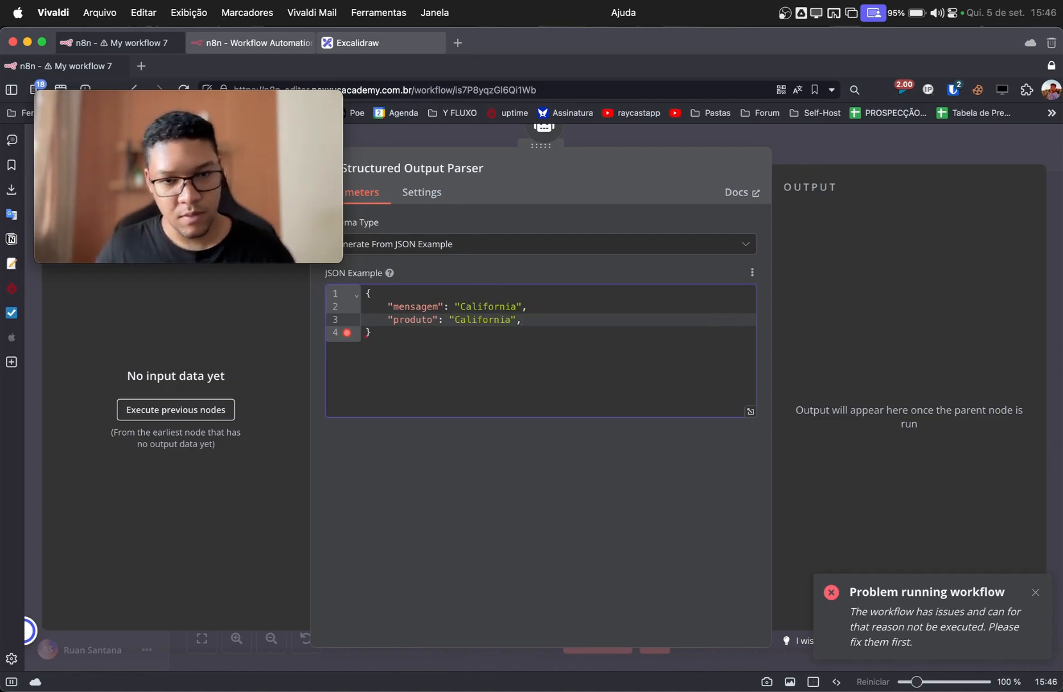
pyautogui.moveTo(549, 324); pyautogui.dragTo(559, 309)
pyautogui.press('super+c')
pyautogui.click(565, 323)
pyautogui.press('super+v')
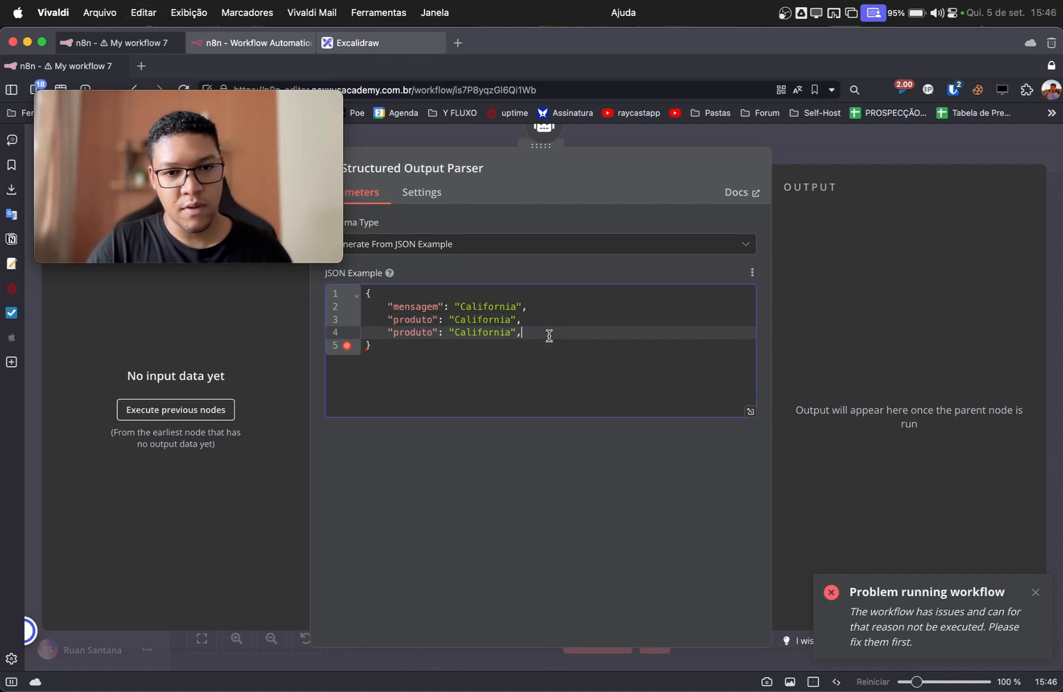
pyautogui.write('quantidade')
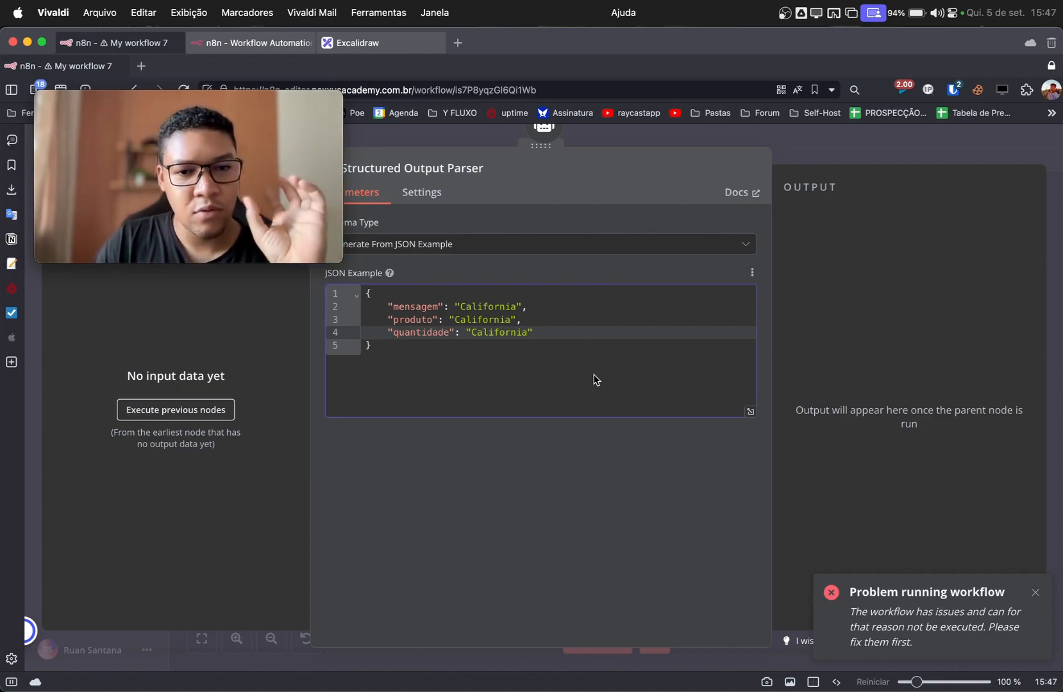
pyautogui.click(837, 155)
# Step: Delete the Structured Output Parser from the canvas and turn off Require Specific Output Format in the AI Agent
pyautogui.moveTo(669, 408); pyautogui.dragTo(823, 499)
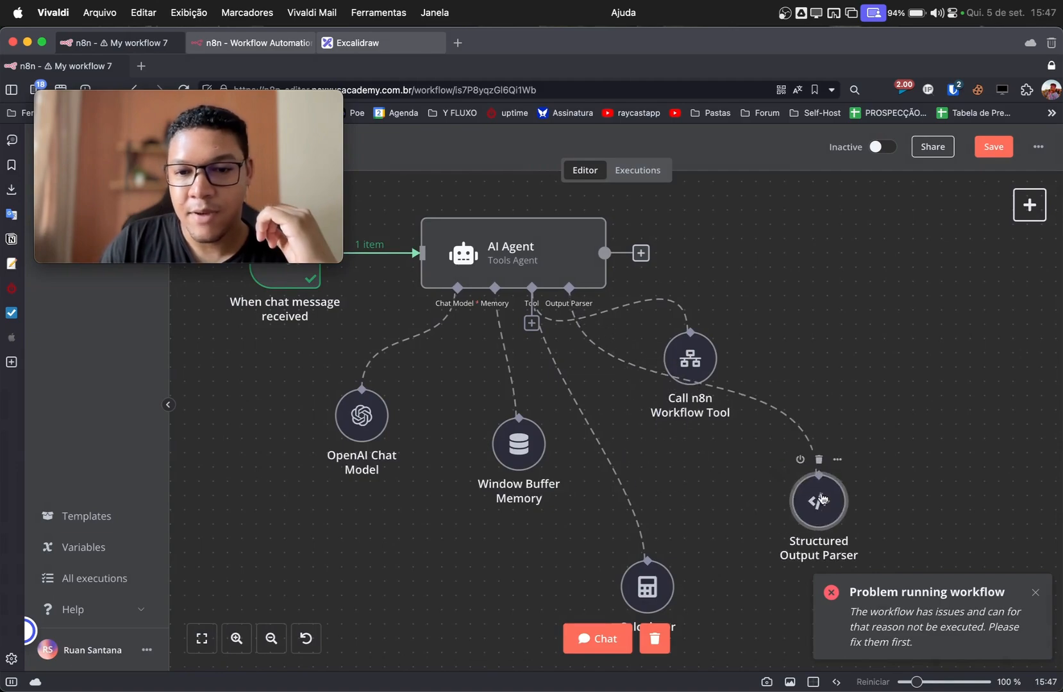
pyautogui.click(820, 460)
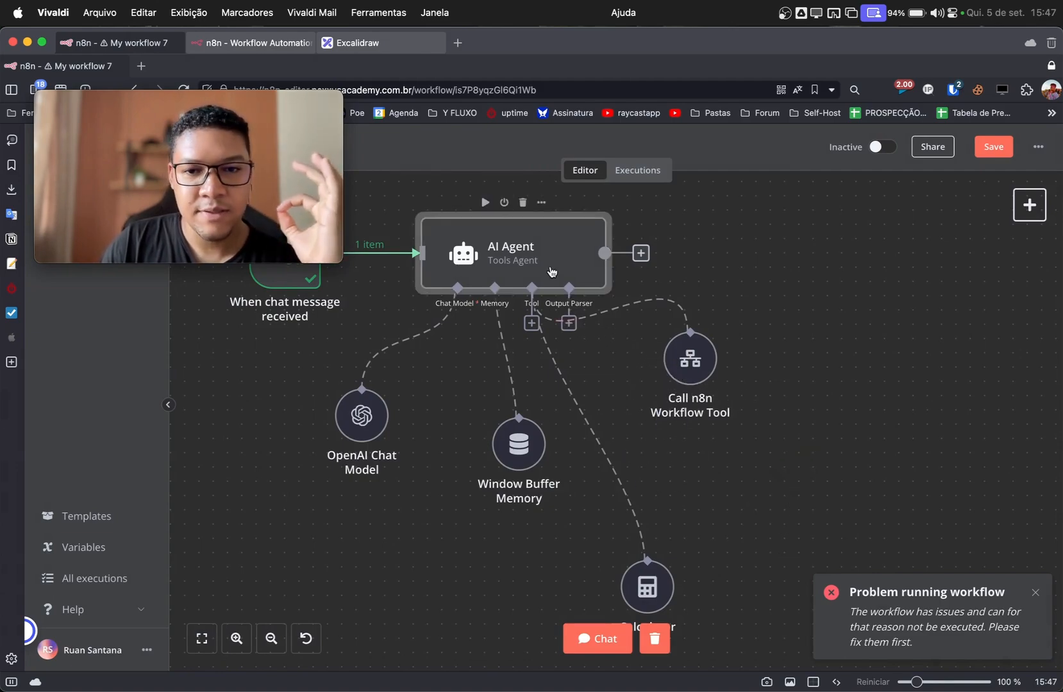
pyautogui.doubleClick(552, 272)
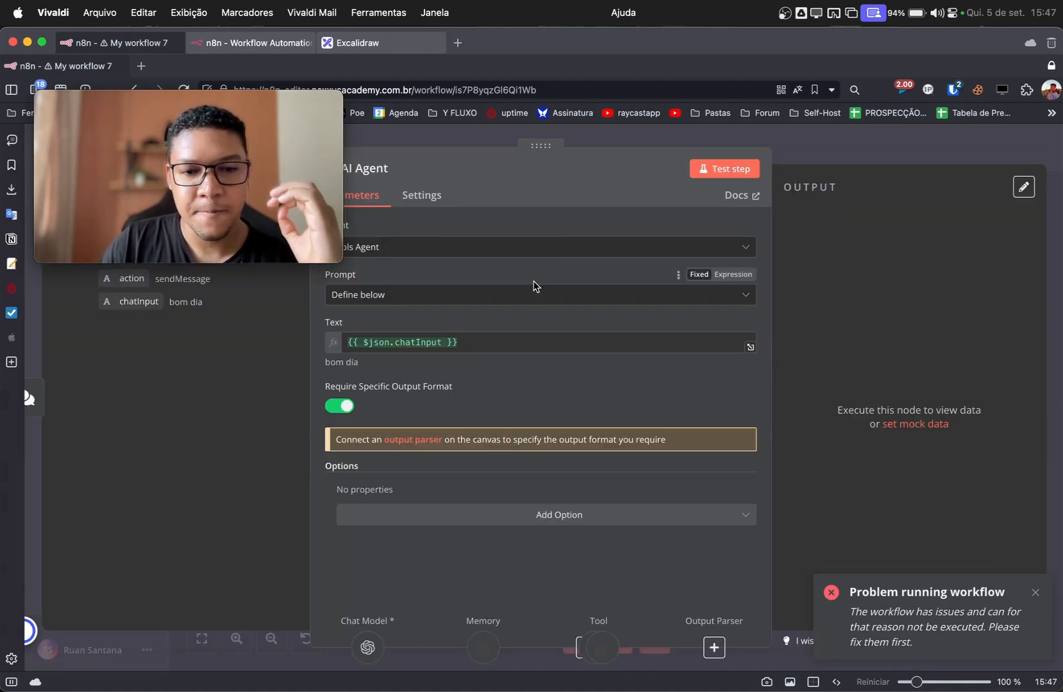
pyautogui.click(346, 407)
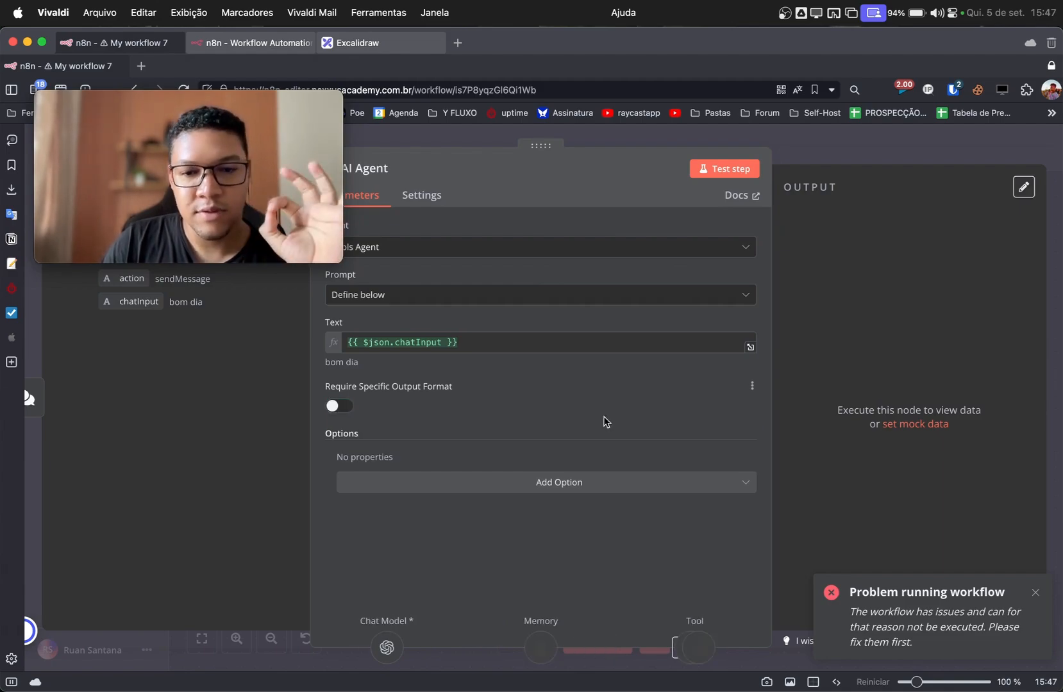
# Step: Add a System Message option to the AI Agent and check the other options available
pyautogui.click(465, 490)
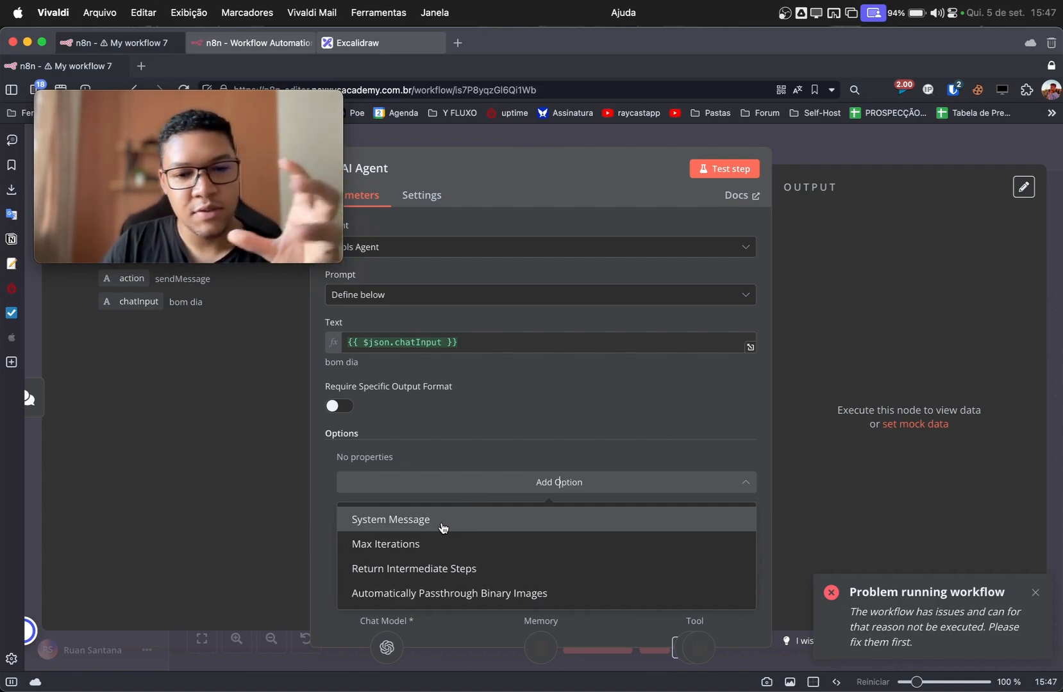
pyautogui.click(443, 525)
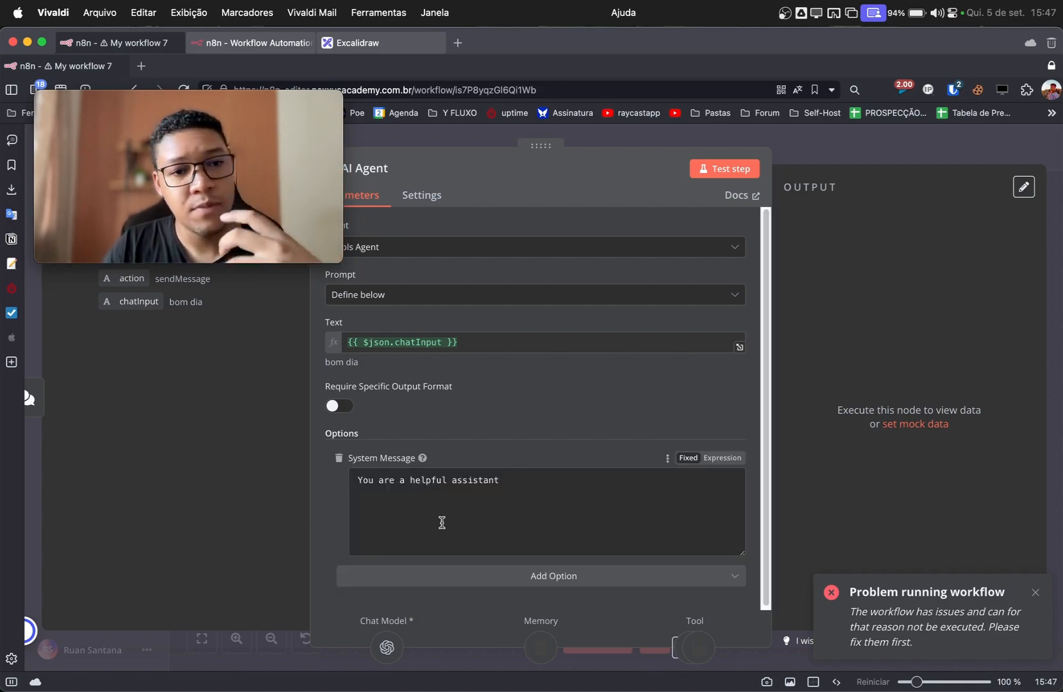
pyautogui.click(517, 576)
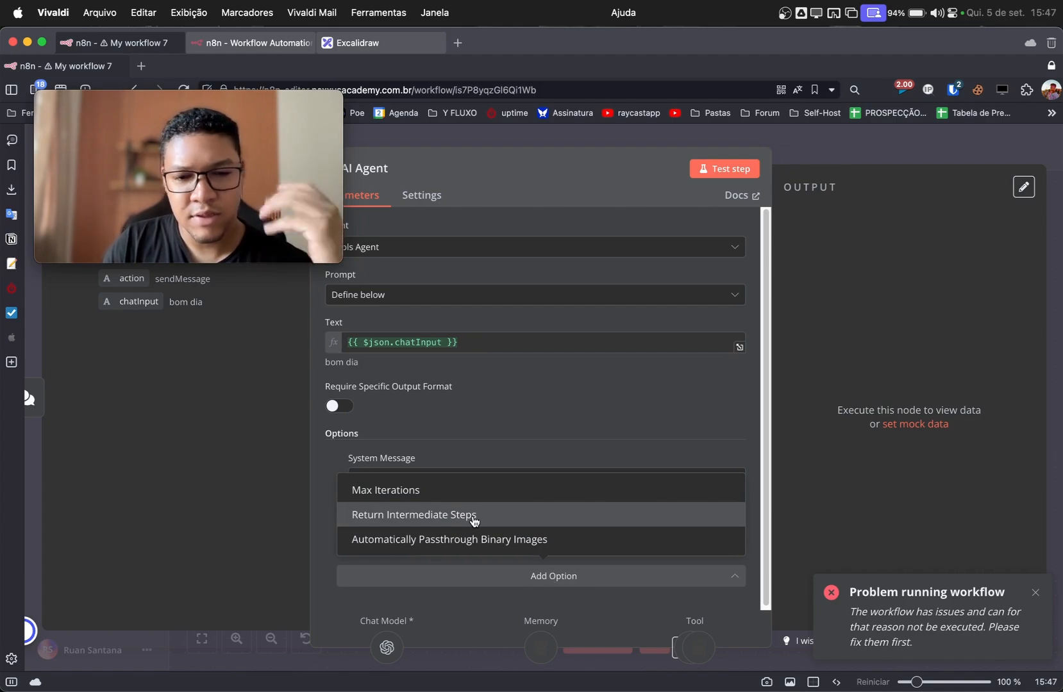
pyautogui.click(289, 547)
pyautogui.moveTo(544, 510); pyautogui.dragTo(301, 468)
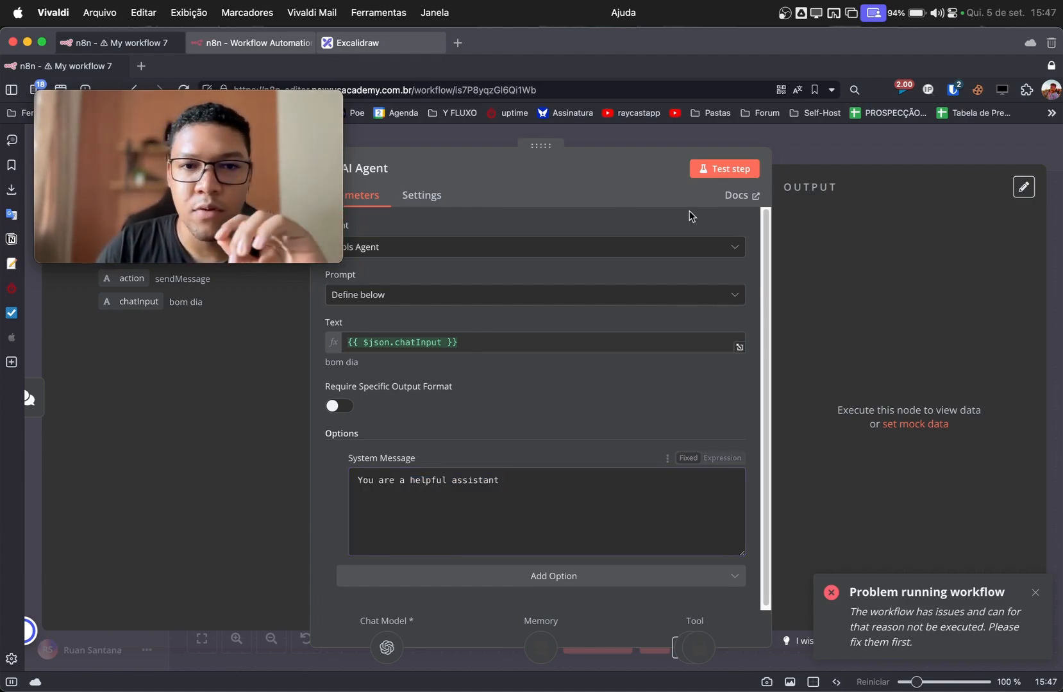
# Step: Open chatgpt.com in a new browser tab and start a chat with the Prompt Engineer GPT
pyautogui.click(457, 42)
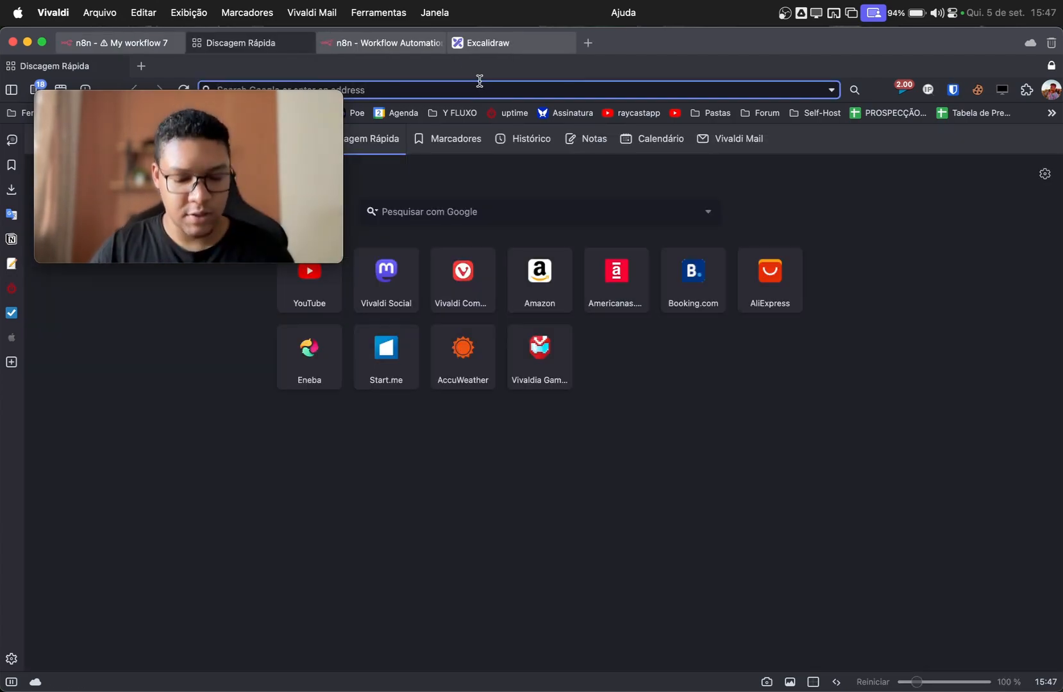
pyautogui.write('chatgpt.com')
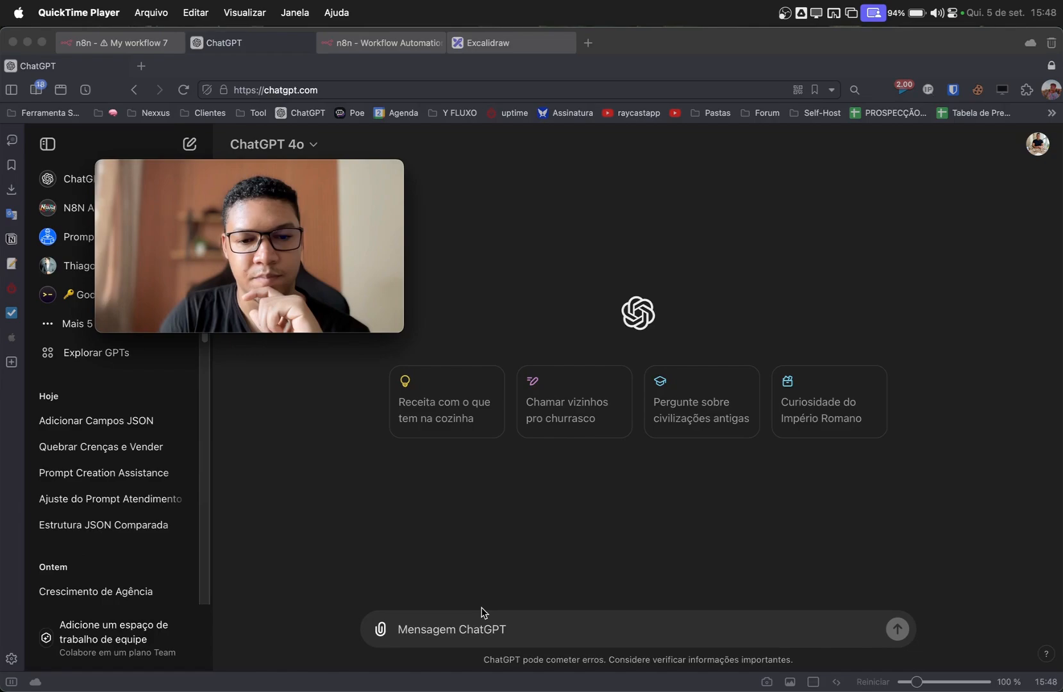
pyautogui.click(481, 608)
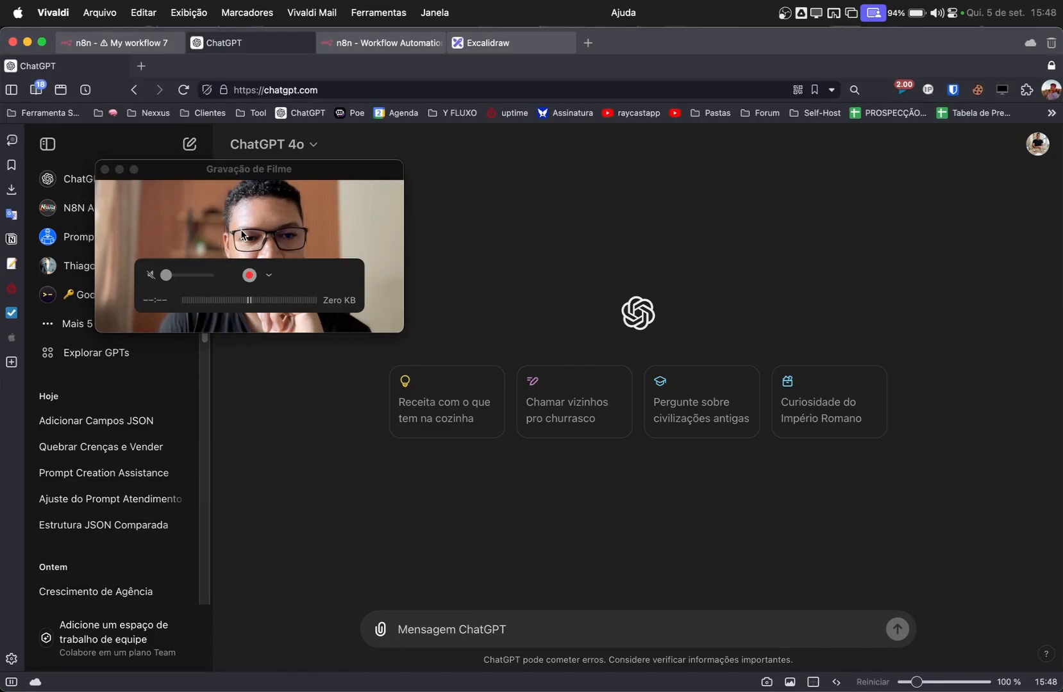
pyautogui.click(90, 241)
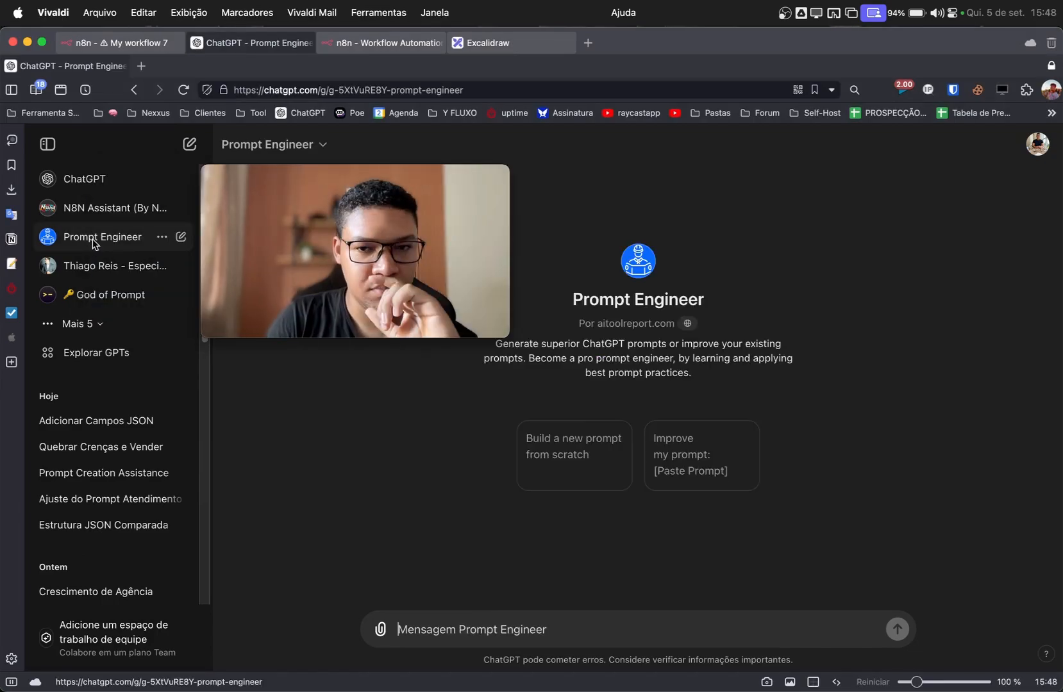
# Step: Send the Prompt Engineer GPT the request "crie um promtp de assistente para consutlar produtos e quantidade no estoque"
pyautogui.write('d')
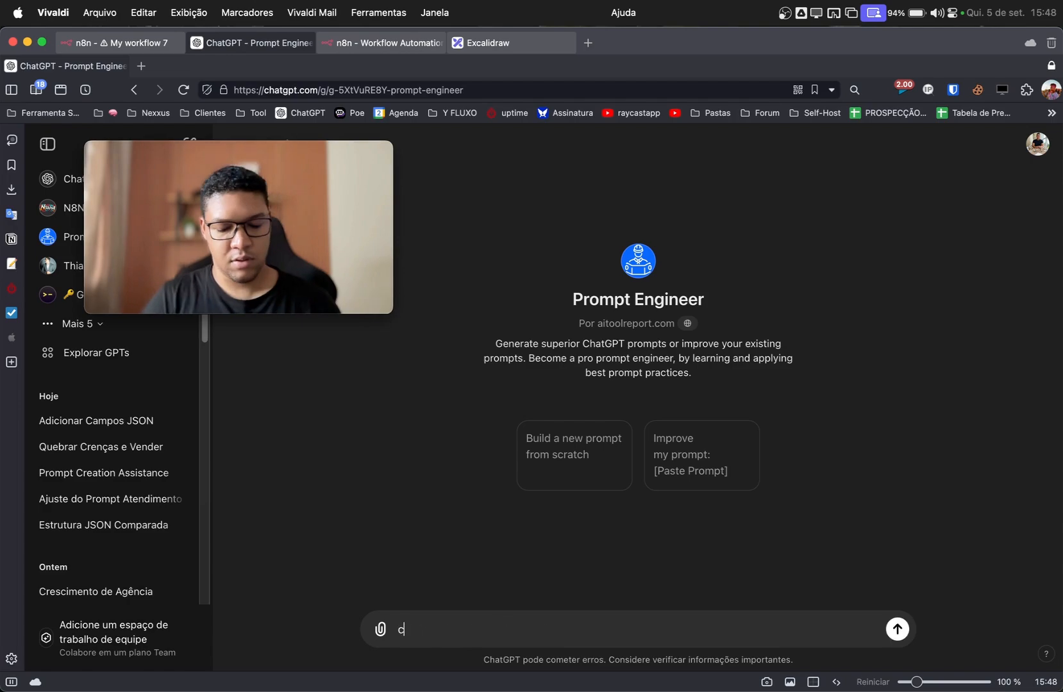
pyautogui.press('BackSpace')
pyautogui.write('crie um prio')
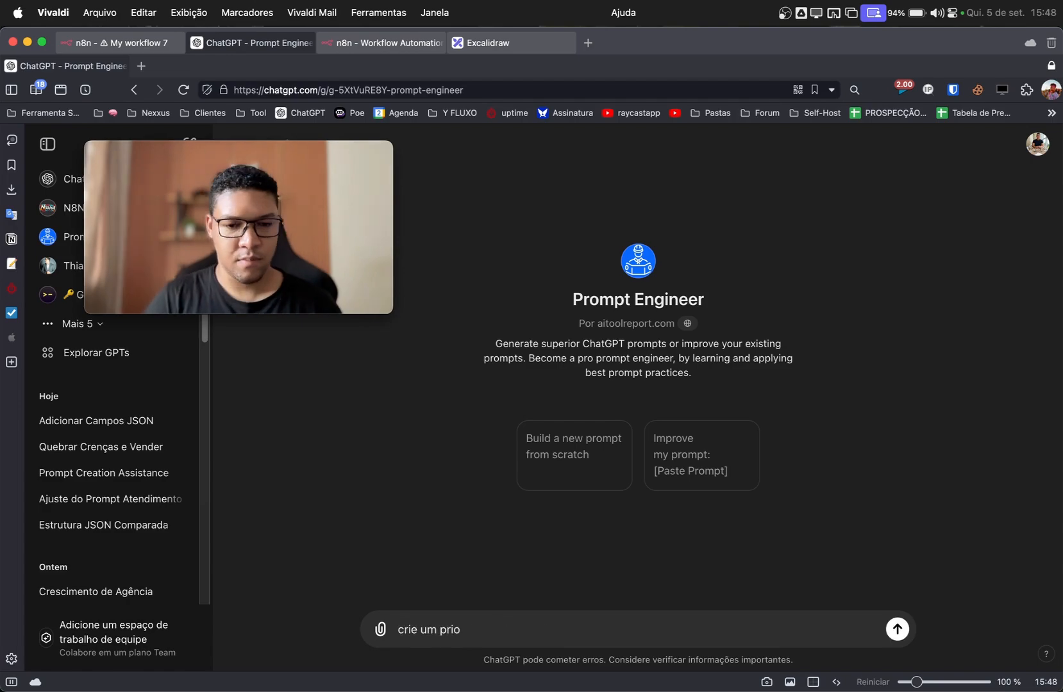
pyautogui.write('mtp de assistente para consultar produtos e quantidade no estoque')
pyautogui.press('Return')
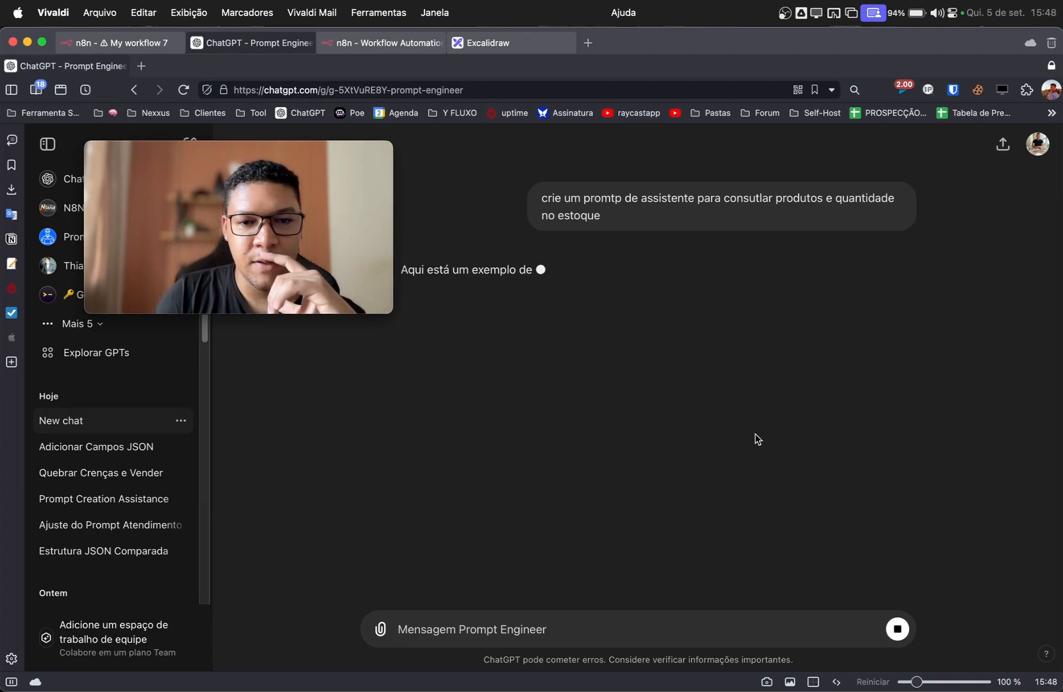
# Step: Review the generated prompt and send the follow-up "o assistente precis perguntar o produto e a quantidade do produto"
pyautogui.moveTo(325, 229)
pyautogui.moveTo(326, 226); pyautogui.dragTo(271, 172)
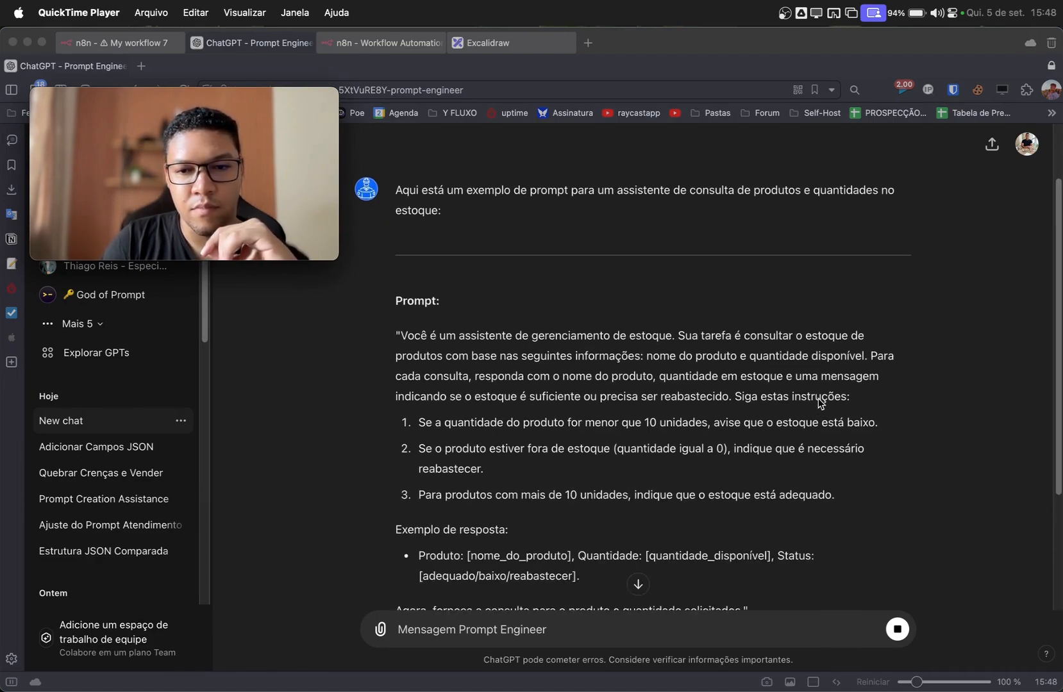
pyautogui.scroll(-4, 738, 417)
pyautogui.scroll(5, 577, 416)
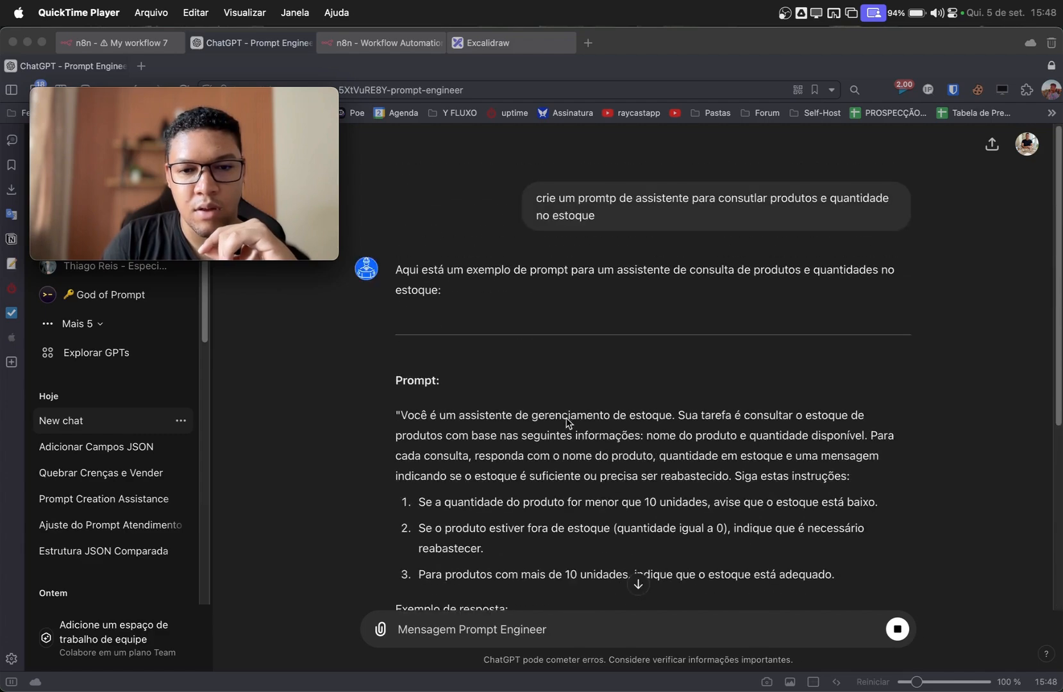
pyautogui.click(408, 410)
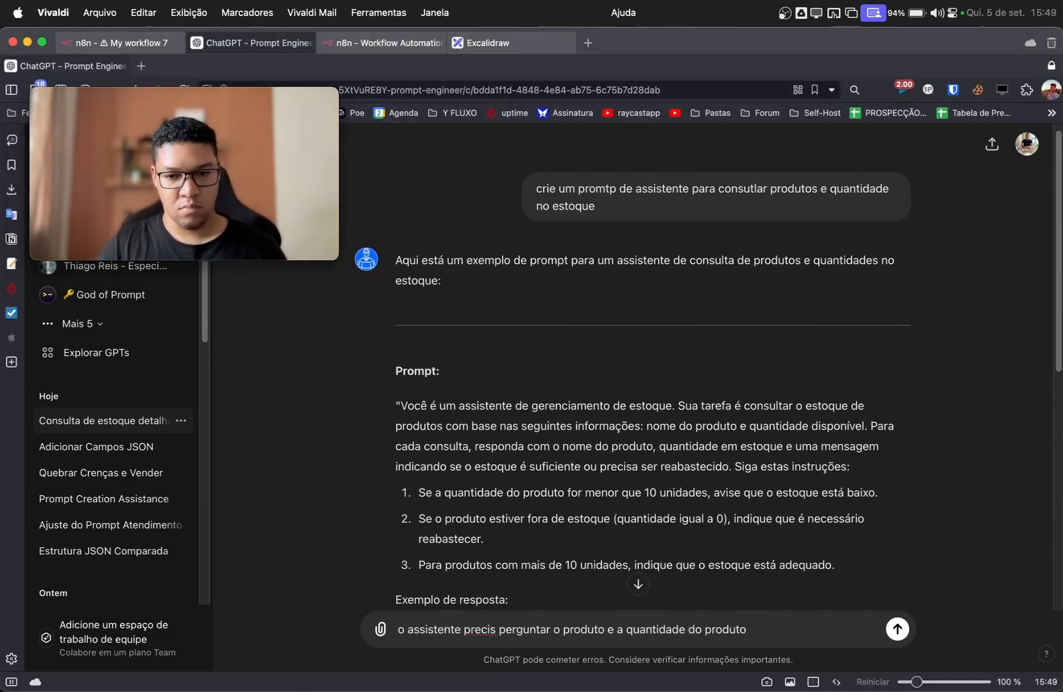
pyautogui.press('Return')
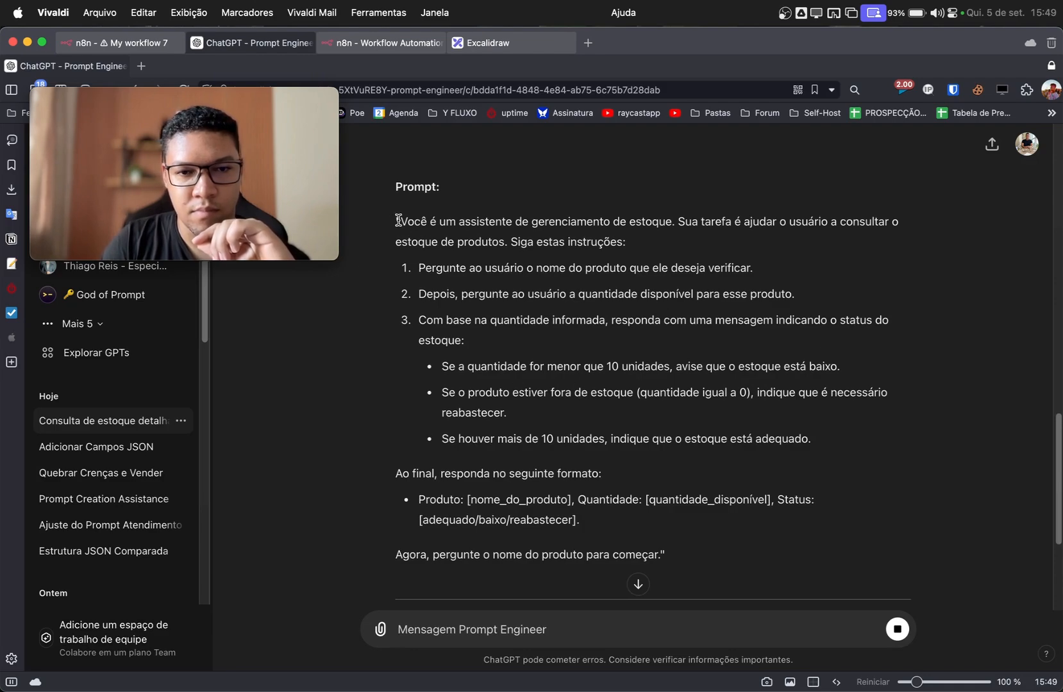
# Step: Copy the revised prompt from ChatGPT, replace the AI Agent's System Message in n8n with it, and save the workflow
pyautogui.moveTo(401, 220); pyautogui.dragTo(660, 556)
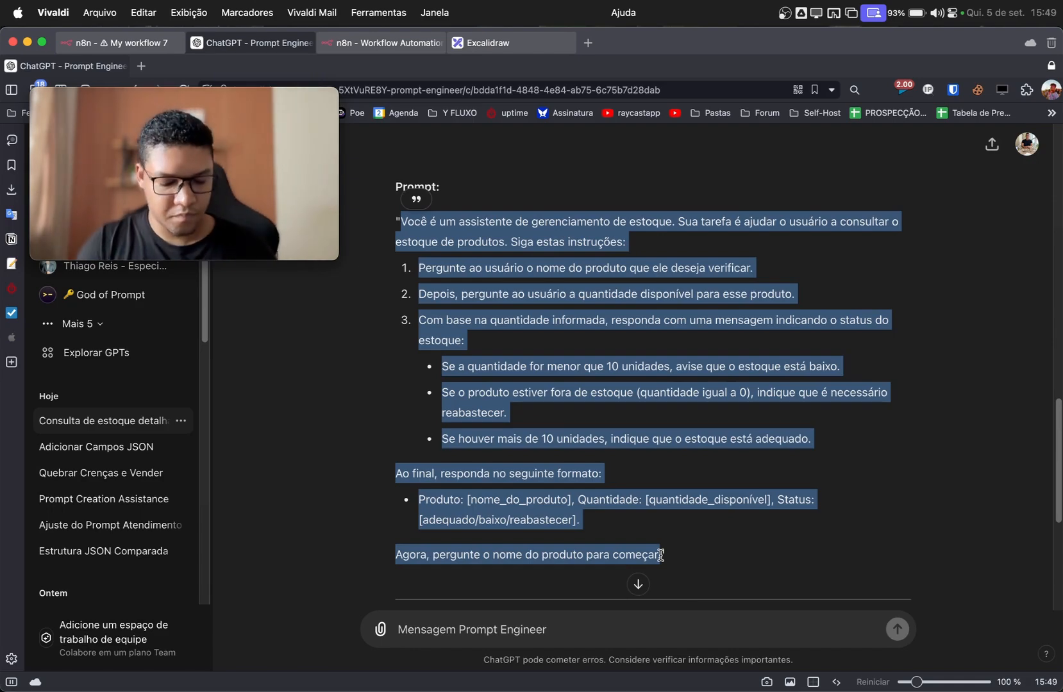
pyautogui.click(112, 43)
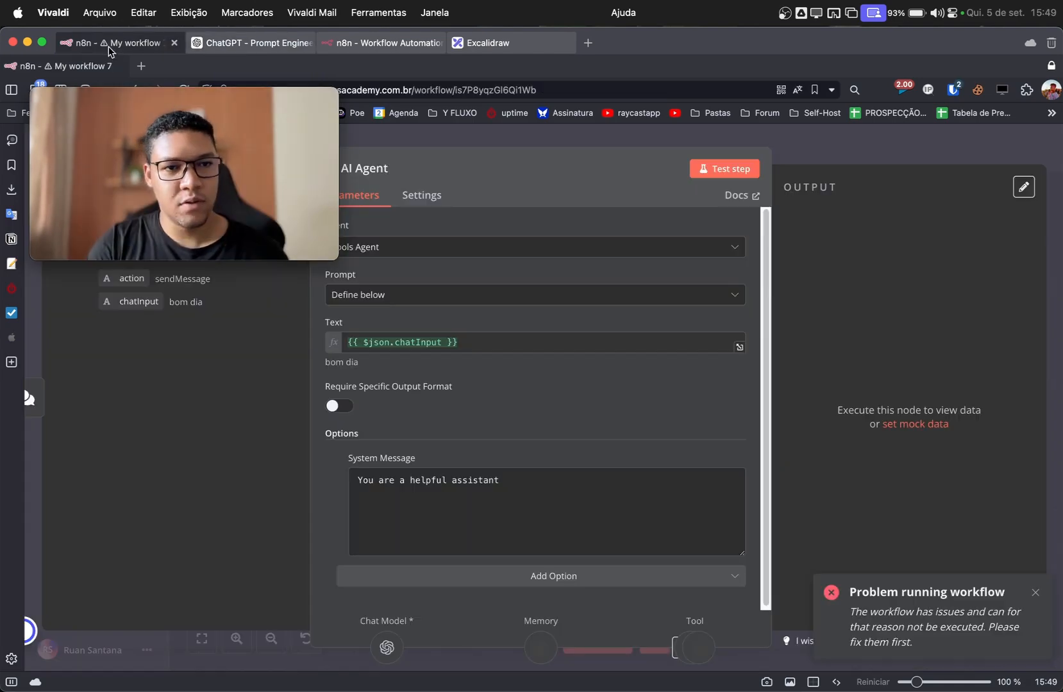
pyautogui.click(474, 526)
pyautogui.press('super+a')
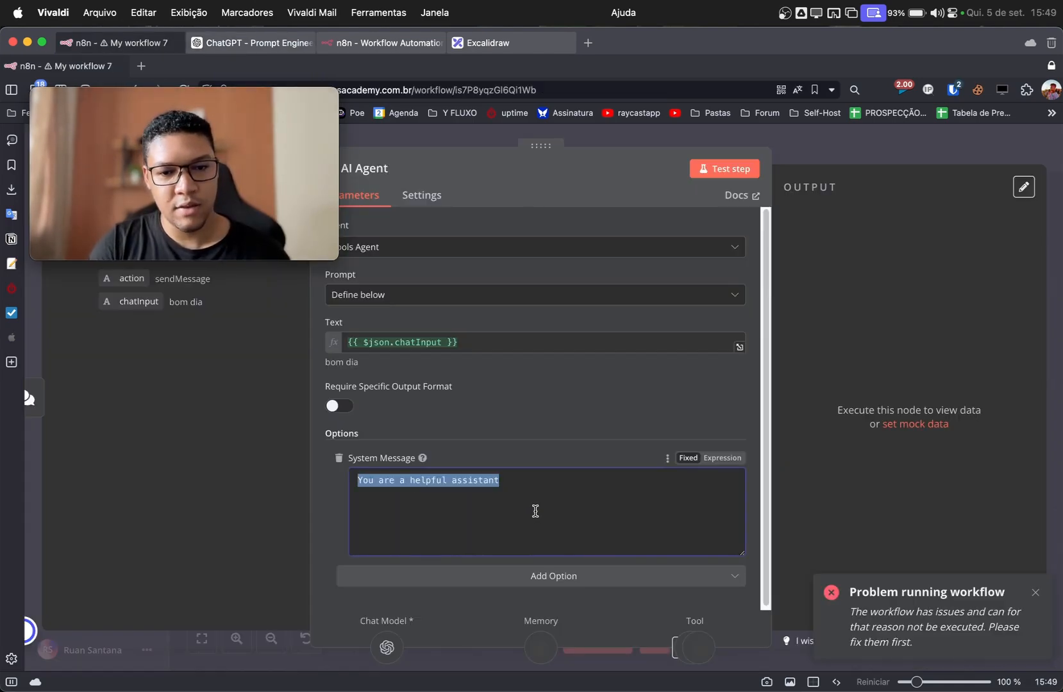
pyautogui.press('super+v')
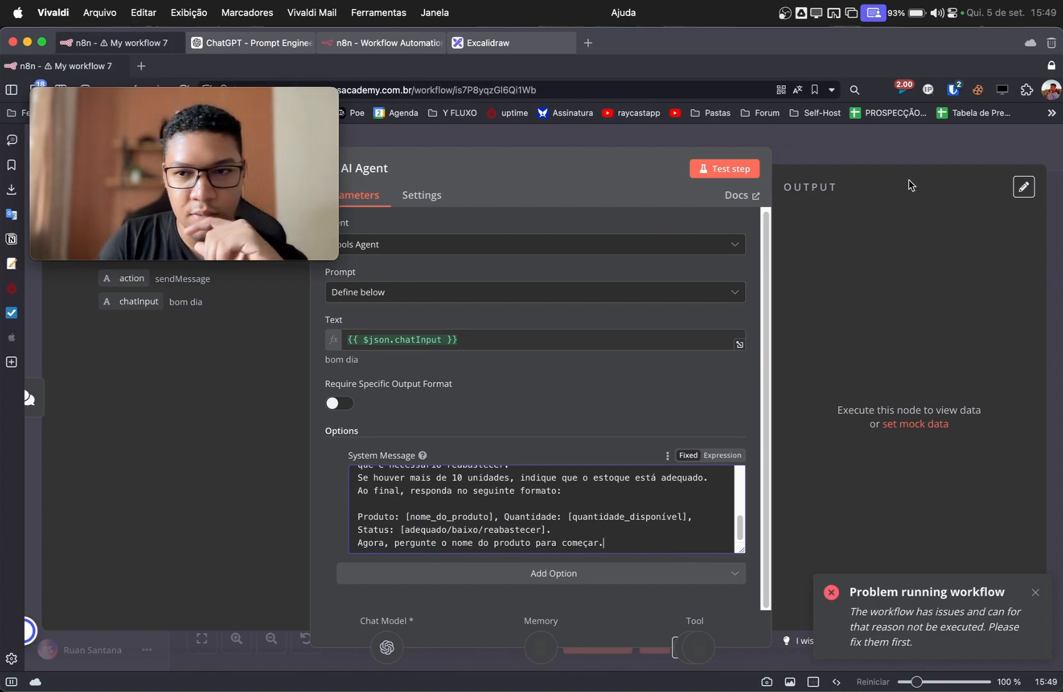
pyautogui.click(867, 165)
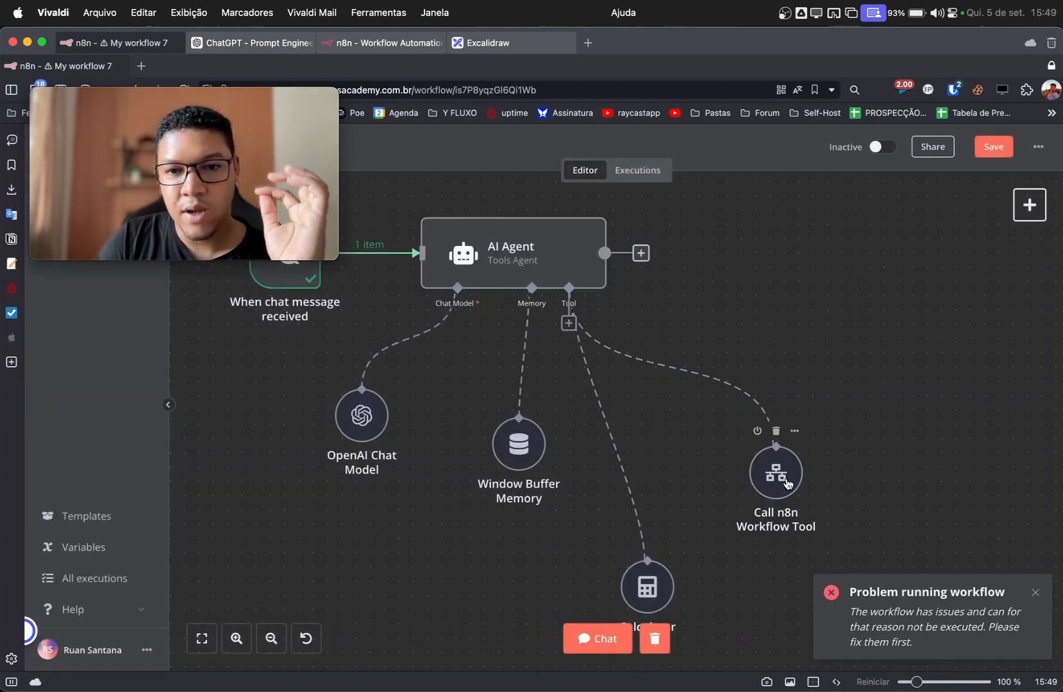
pyautogui.press('super+s')
# Step: Open the workflow's test chat and send the message "bom dia"
pyautogui.hscroll(-5, 778, 478)
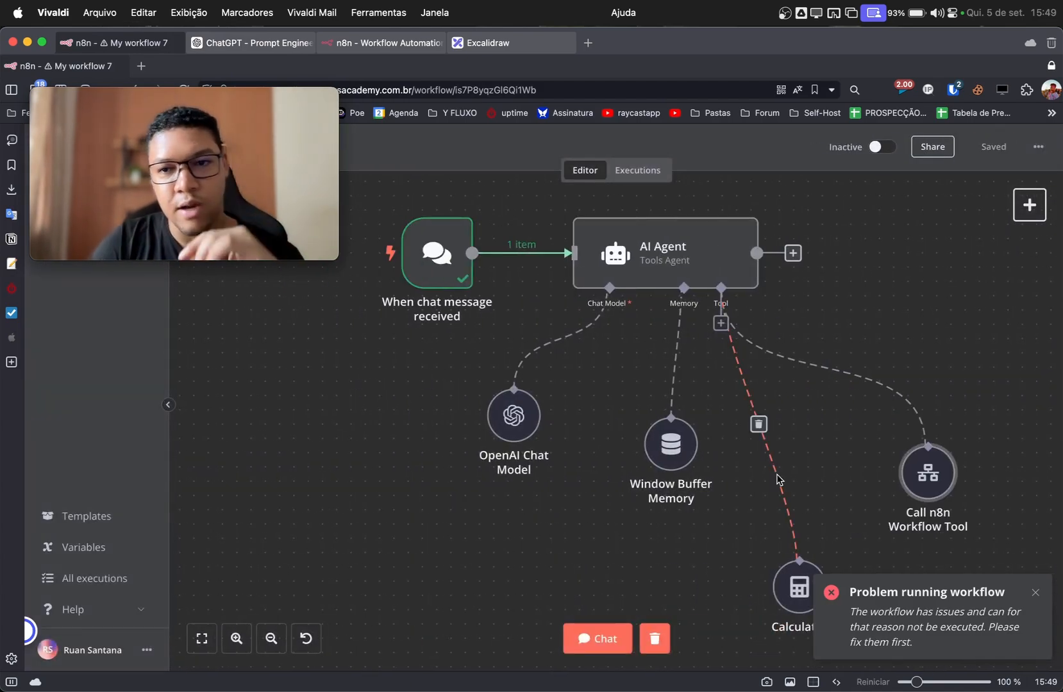
pyautogui.scroll(-5, 779, 444)
pyautogui.scroll(3, 745, 507)
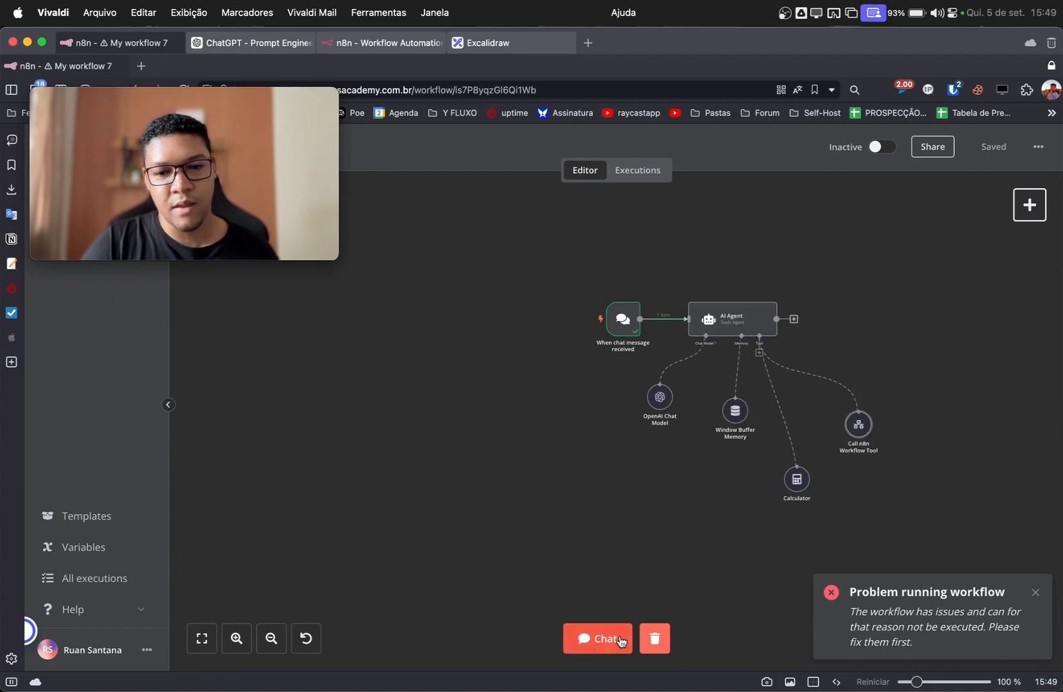
pyautogui.click(601, 648)
pyautogui.moveTo(261, 179)
pyautogui.moveTo(818, 355); pyautogui.dragTo(931, 285)
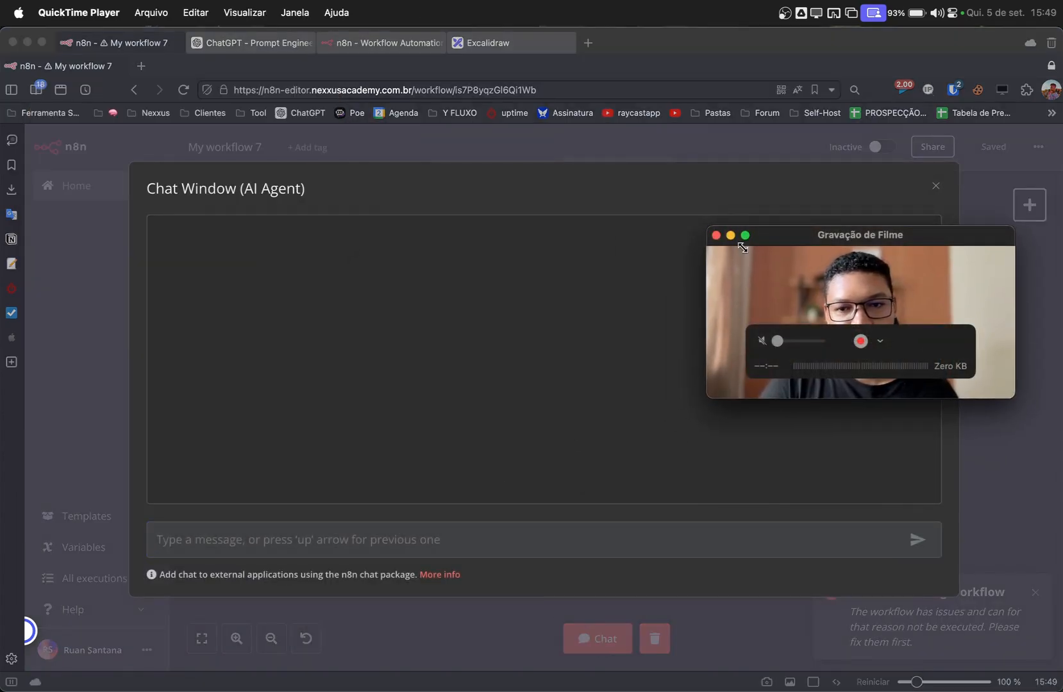
pyautogui.moveTo(743, 248); pyautogui.dragTo(45, 49)
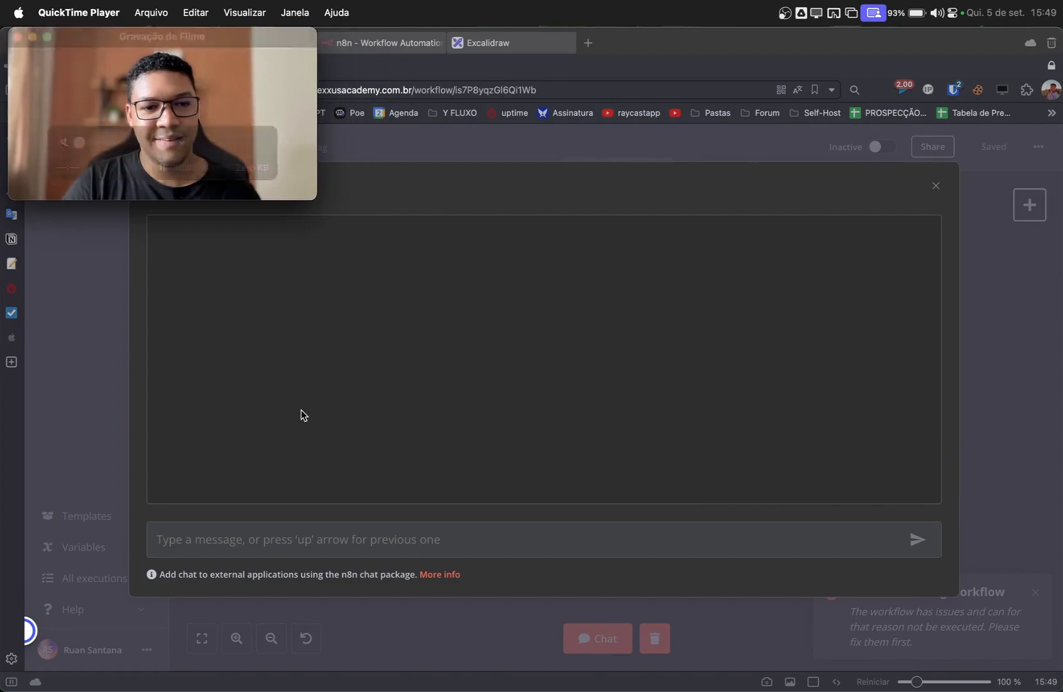
pyautogui.click(268, 546)
pyautogui.write('bom dia')
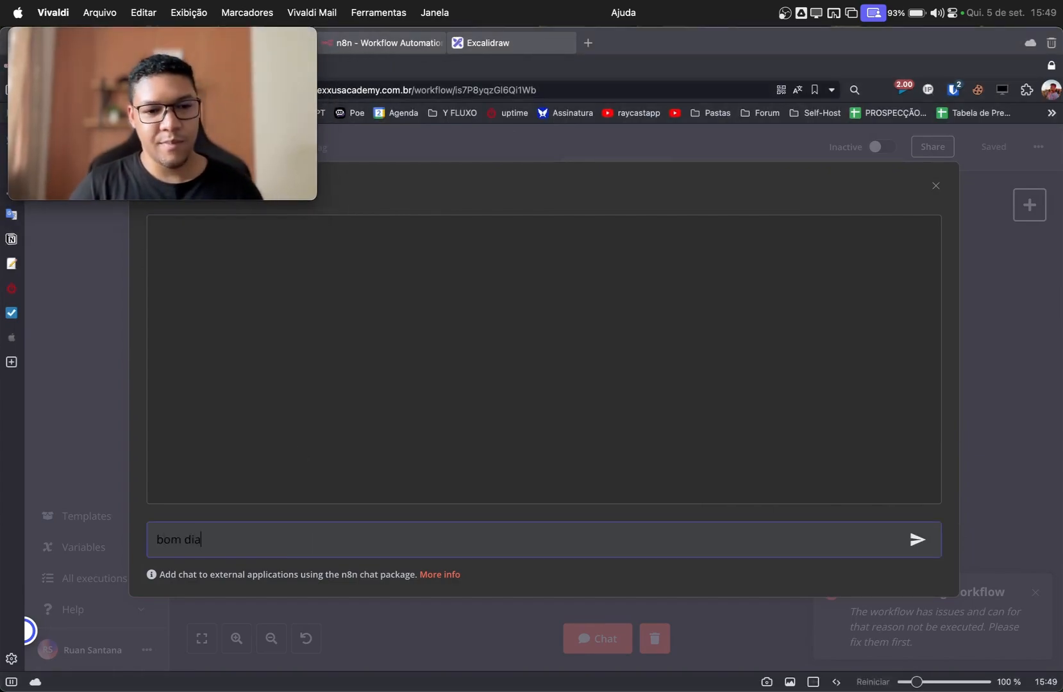
pyautogui.press('Return')
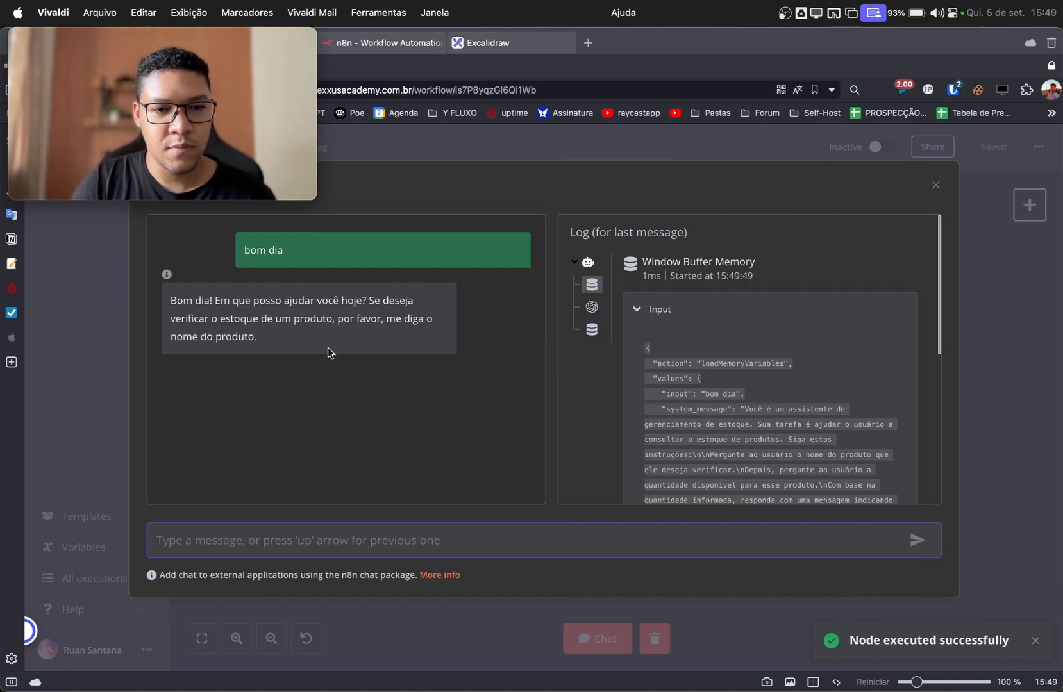
# Step: Answer the agent's questions in the chat with "coca cola" as the product and "10" as the quantity
pyautogui.write('nome')
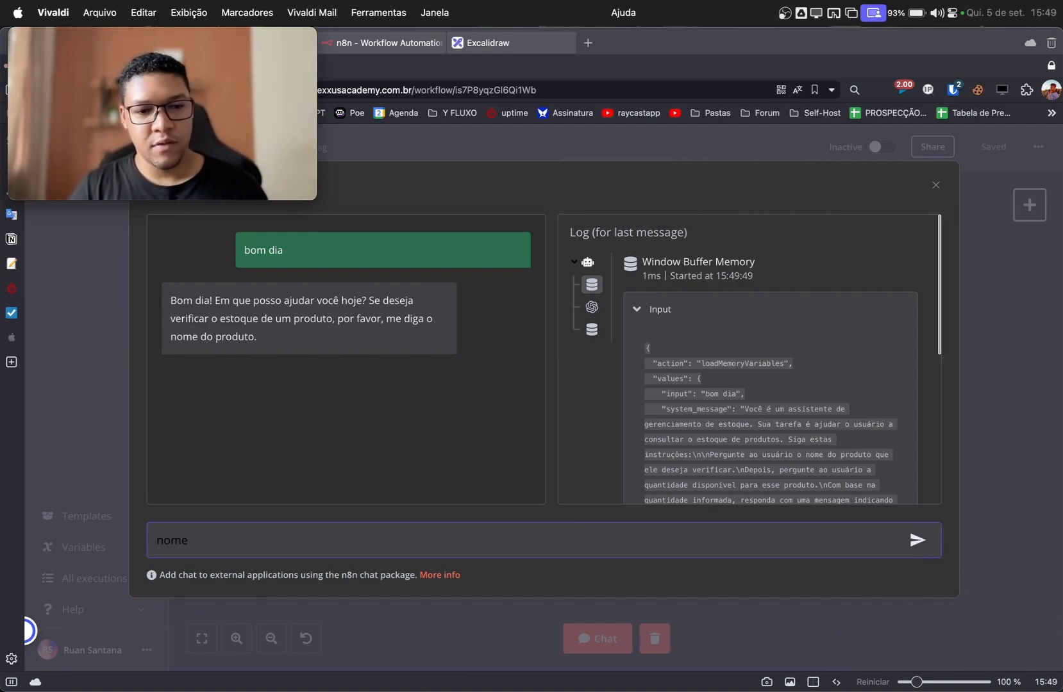
pyautogui.press('super+a')
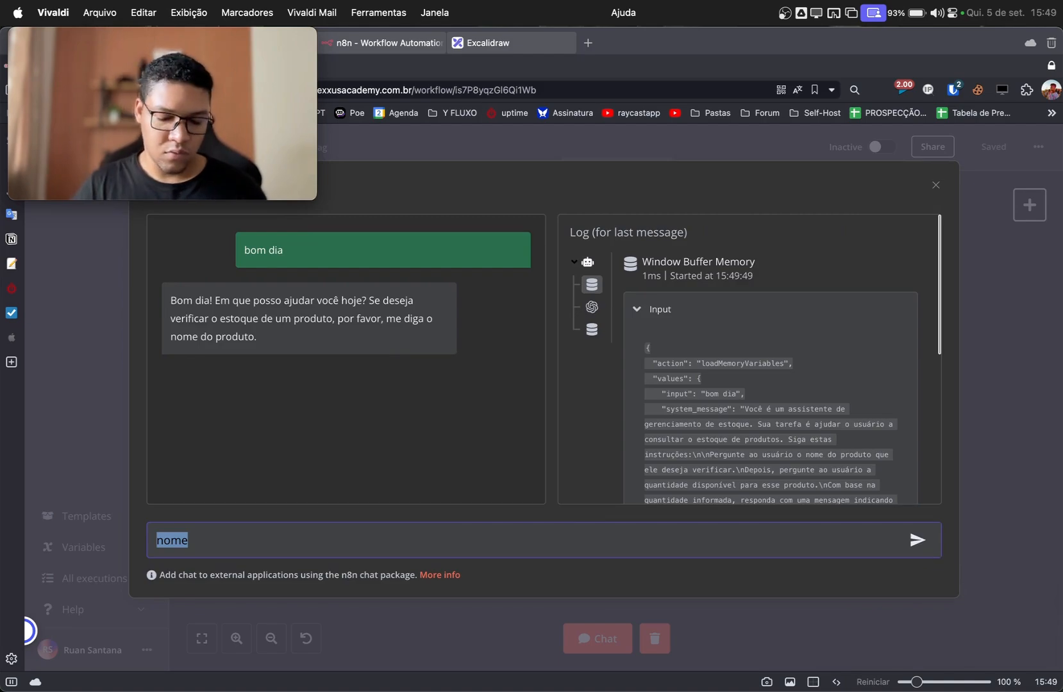
pyautogui.write('coca cola')
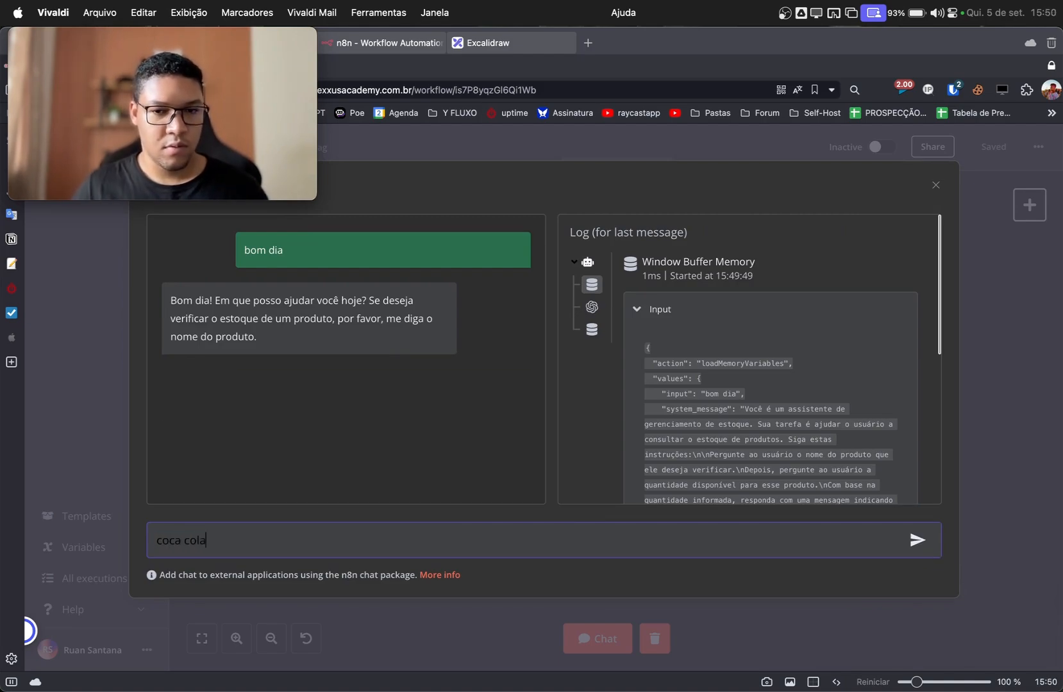
pyautogui.press('Return')
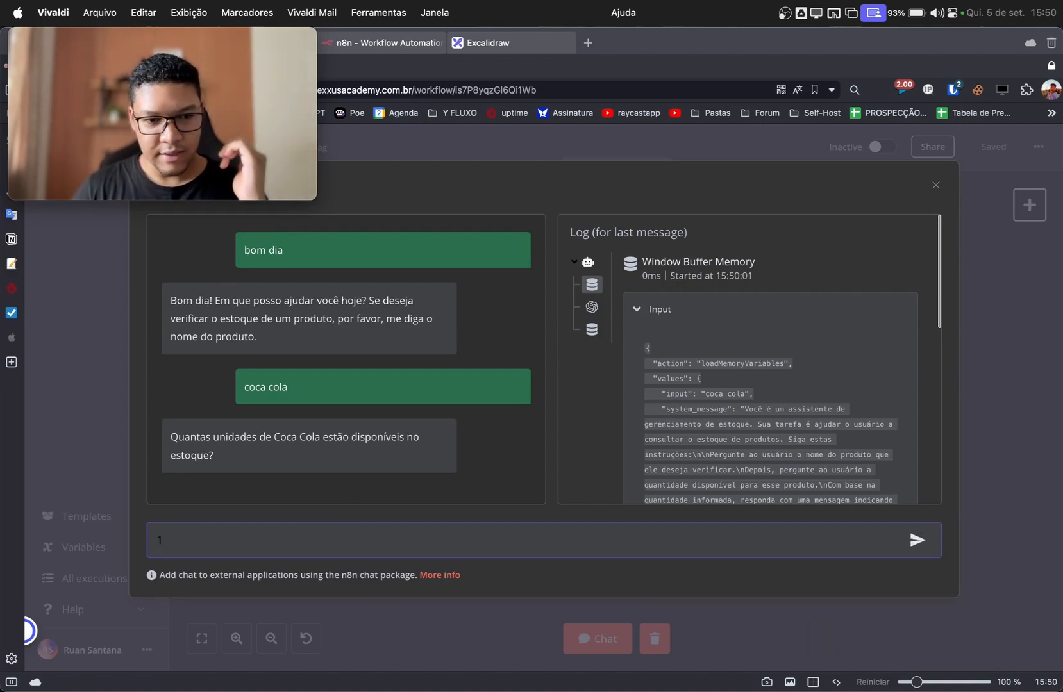
pyautogui.press('Return')
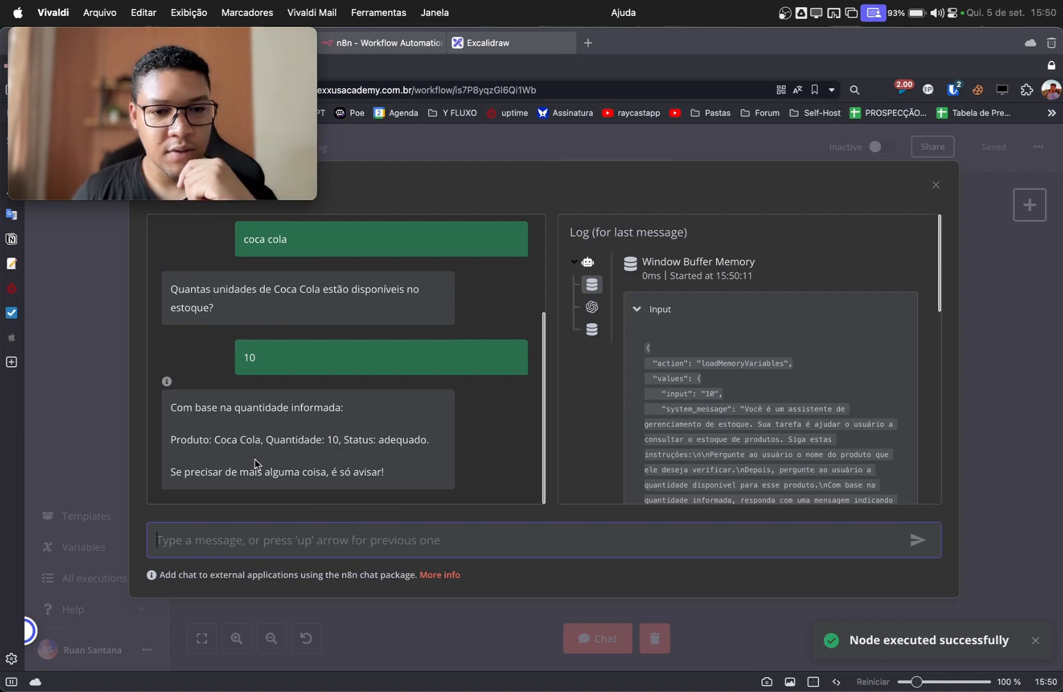
# Step: Examine the chat log entries for the OpenAI model and the last Window Buffer Memory call, and close the chat
pyautogui.click(595, 306)
pyautogui.click(592, 329)
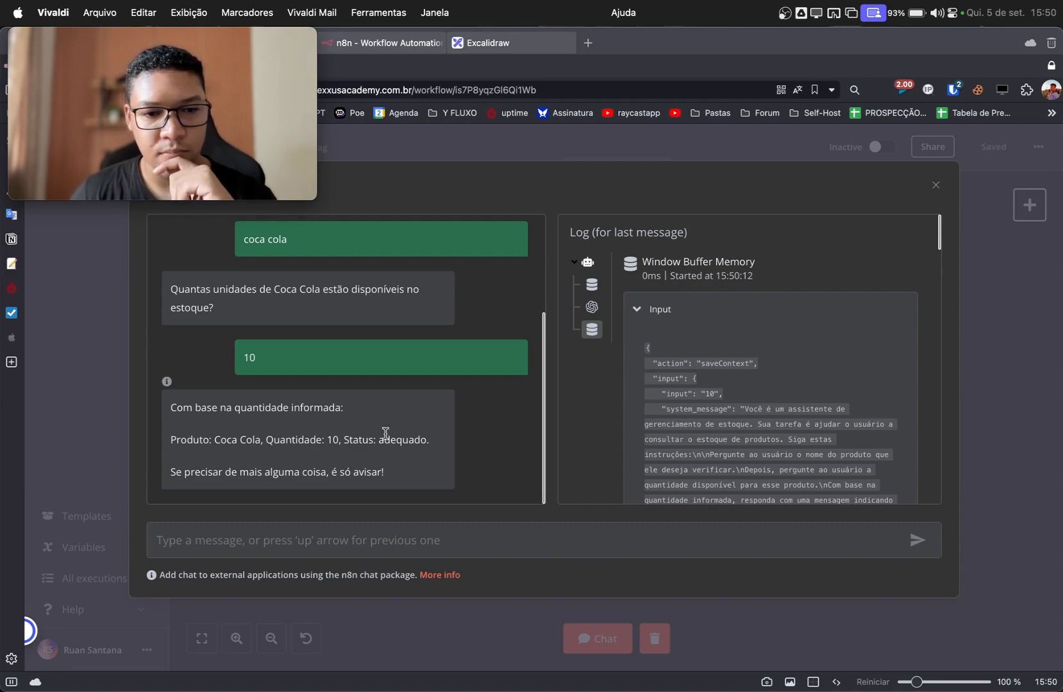
pyautogui.click(936, 187)
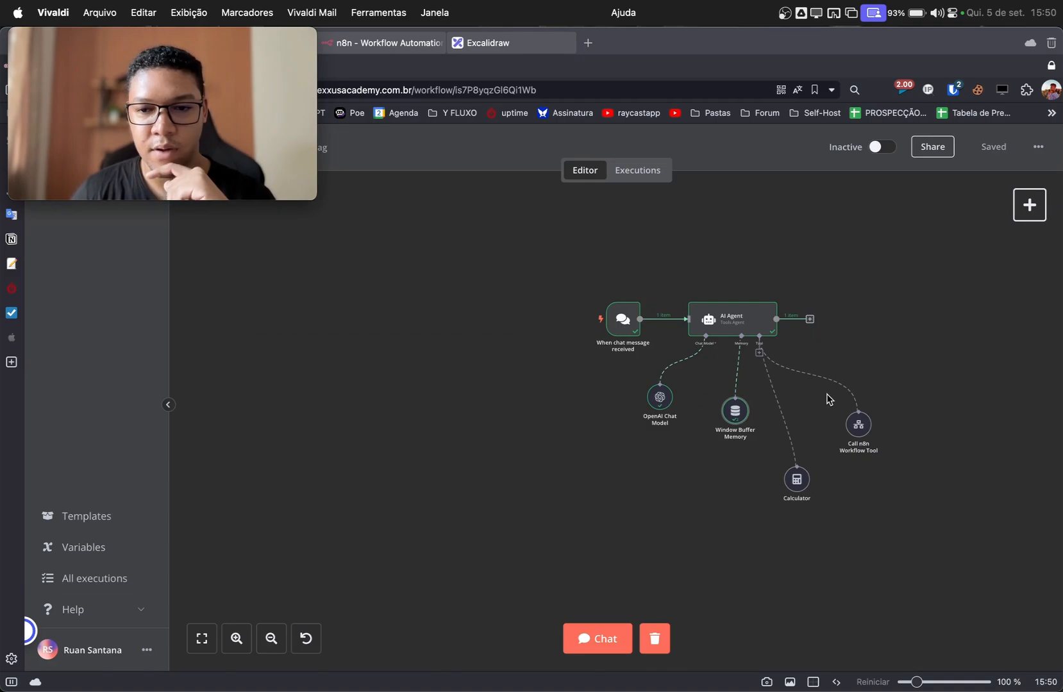
# Step: Make the System Message an expression, add "use a function call para get_products para ver o estoque" after "status do estoque:", and save the workflow
pyautogui.doubleClick(740, 318)
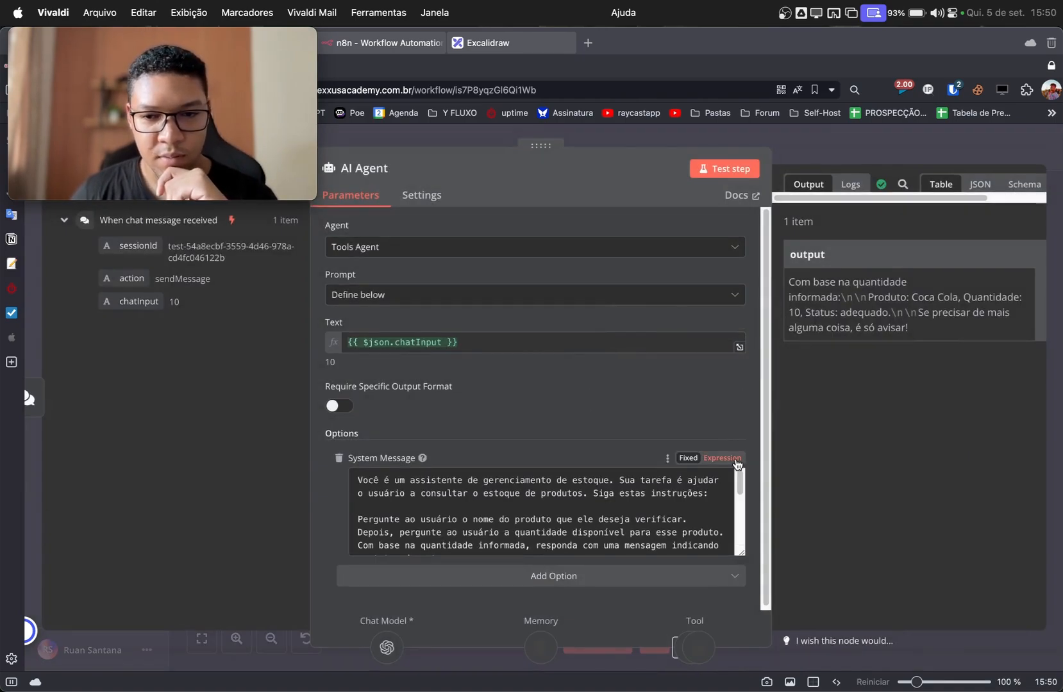
pyautogui.click(738, 458)
pyautogui.click(742, 553)
pyautogui.scroll(-5, 551, 347)
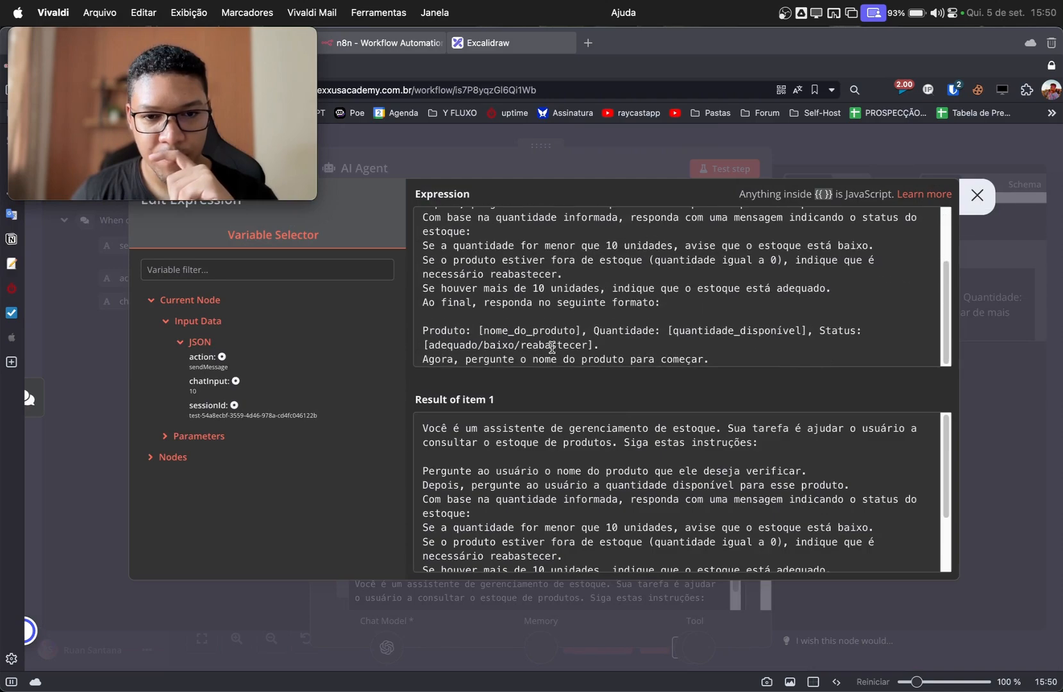
pyautogui.scroll(3, 506, 288)
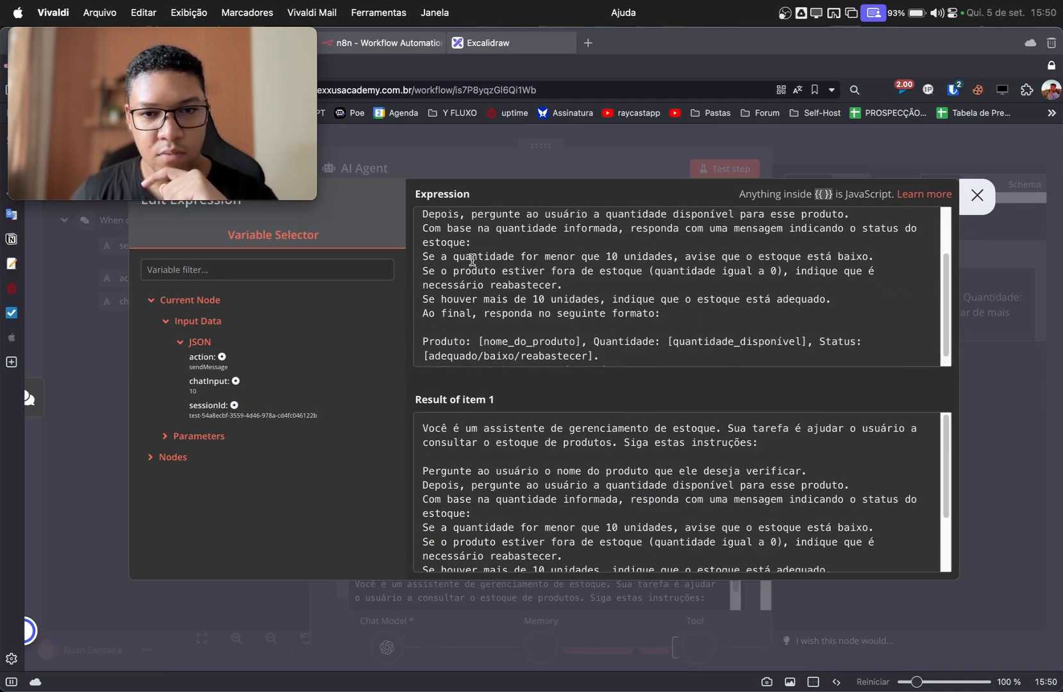
pyautogui.scroll(1, 498, 275)
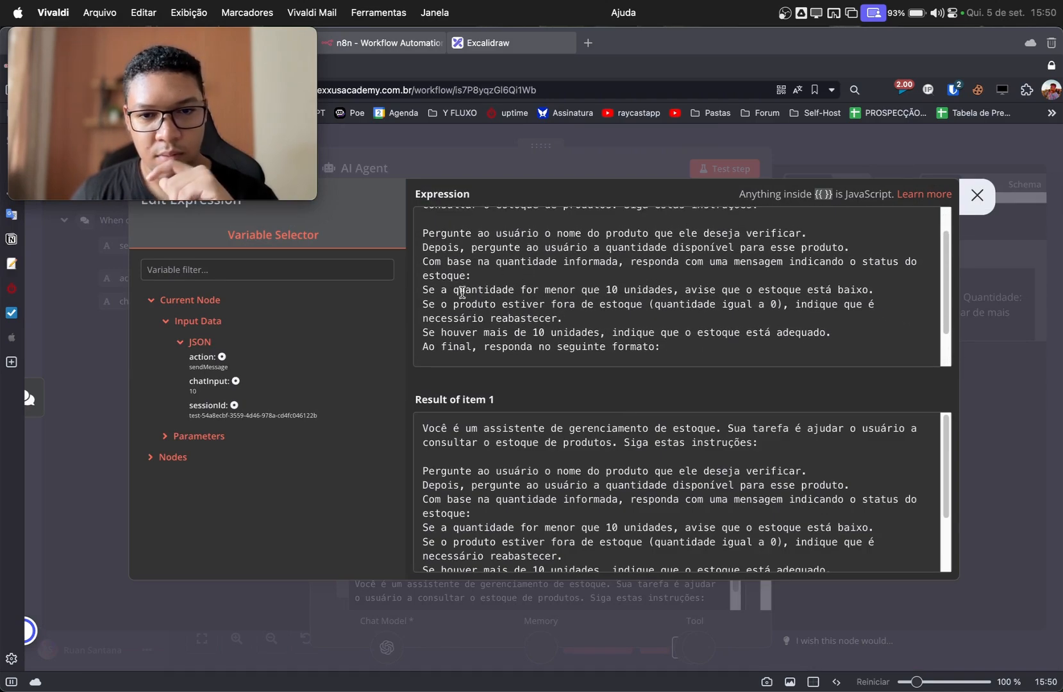
pyautogui.click(518, 276)
pyautogui.press('Return')
pyautogui.write('us')
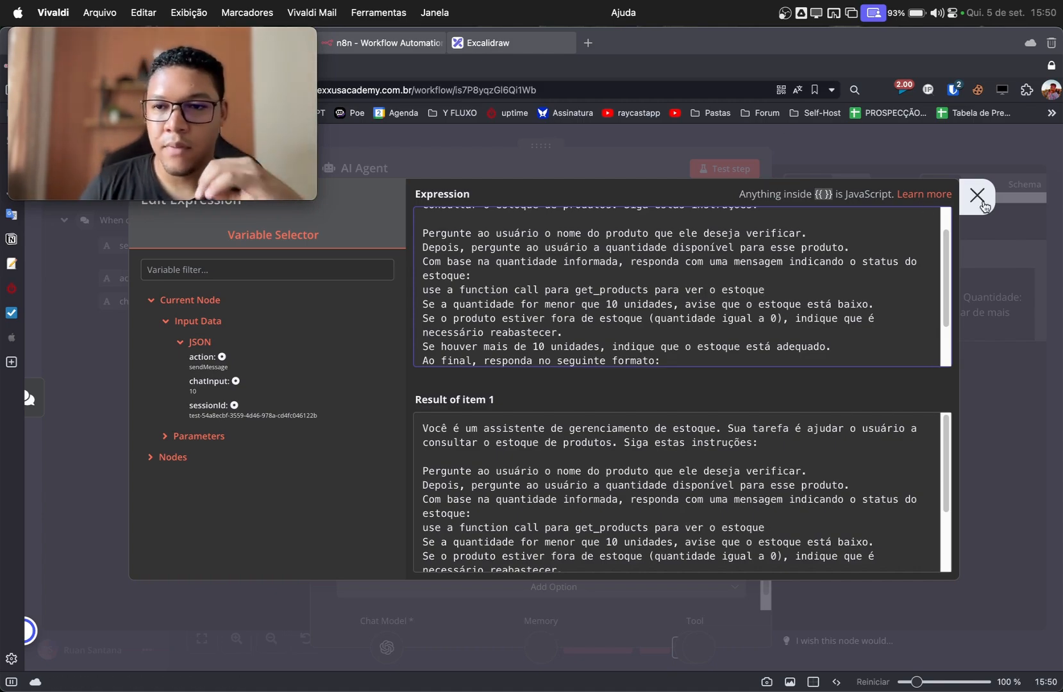
pyautogui.click(977, 195)
pyautogui.click(948, 159)
pyautogui.press('super+s')
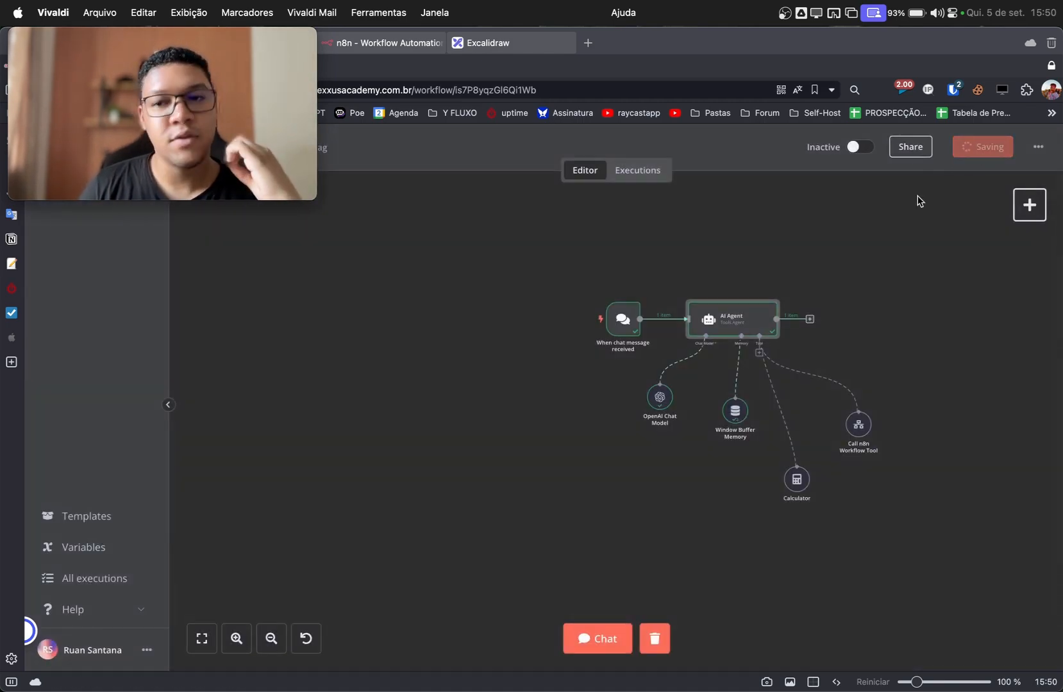
# Step: Reopen the test chat and send "consulta de novo" to the agent
pyautogui.click(586, 650)
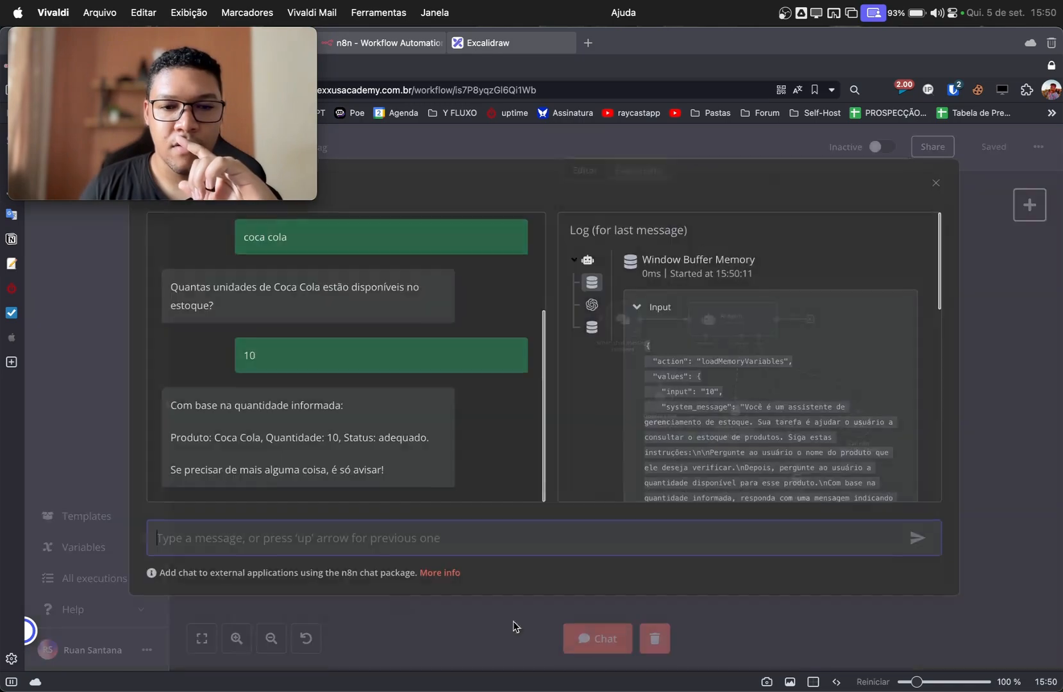
pyautogui.write('c')
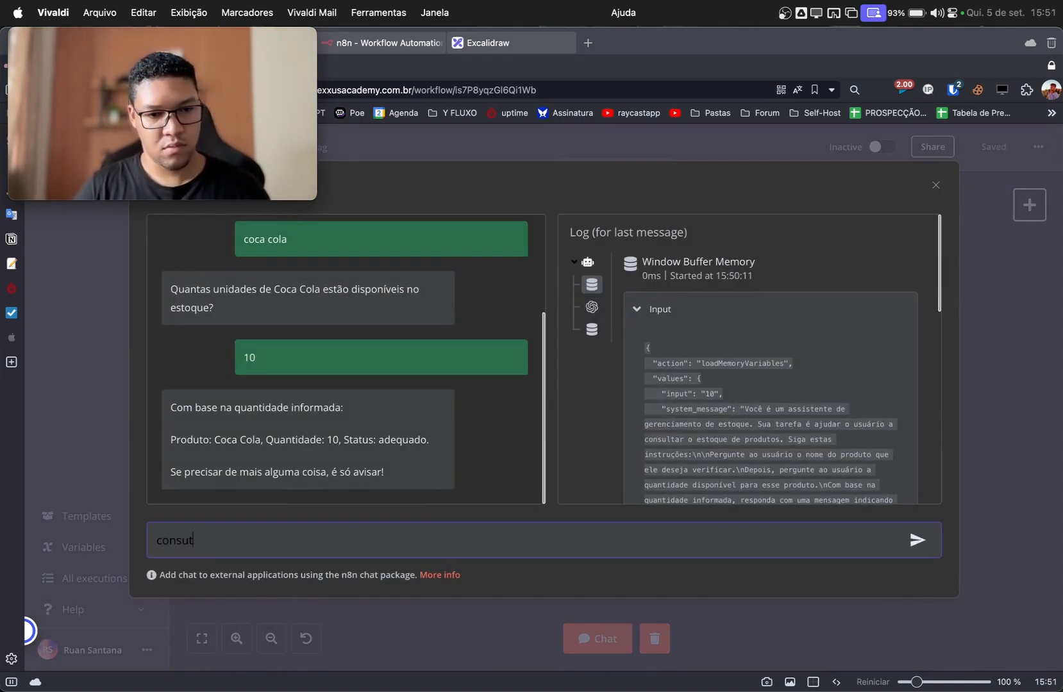
pyautogui.write('onsulta de')
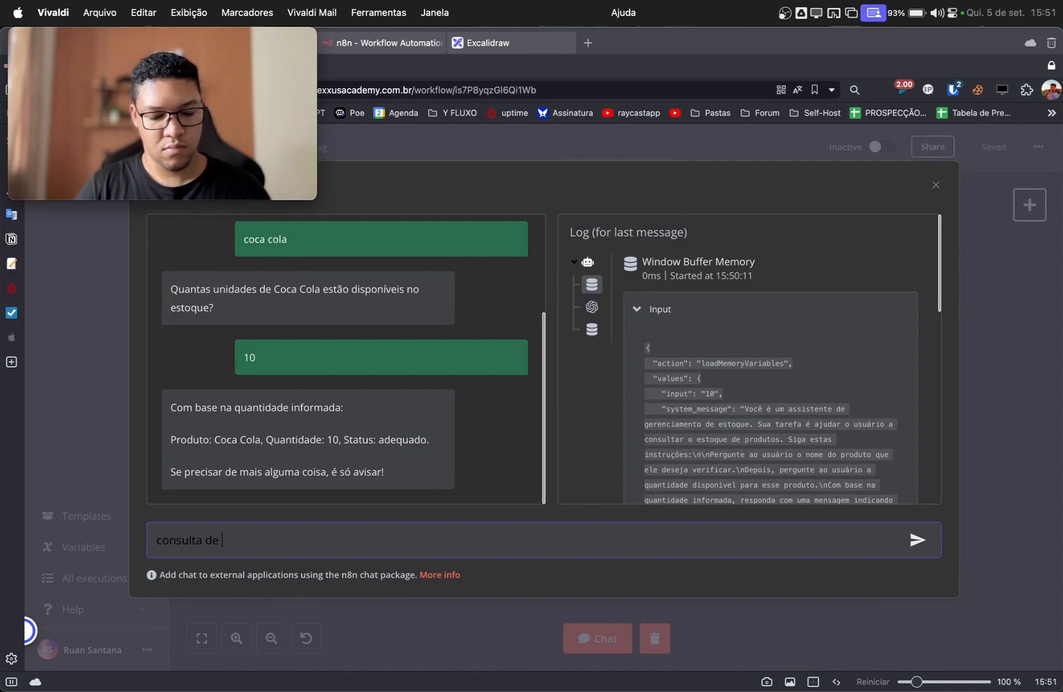
pyautogui.write(' novo')
pyautogui.press('Return')
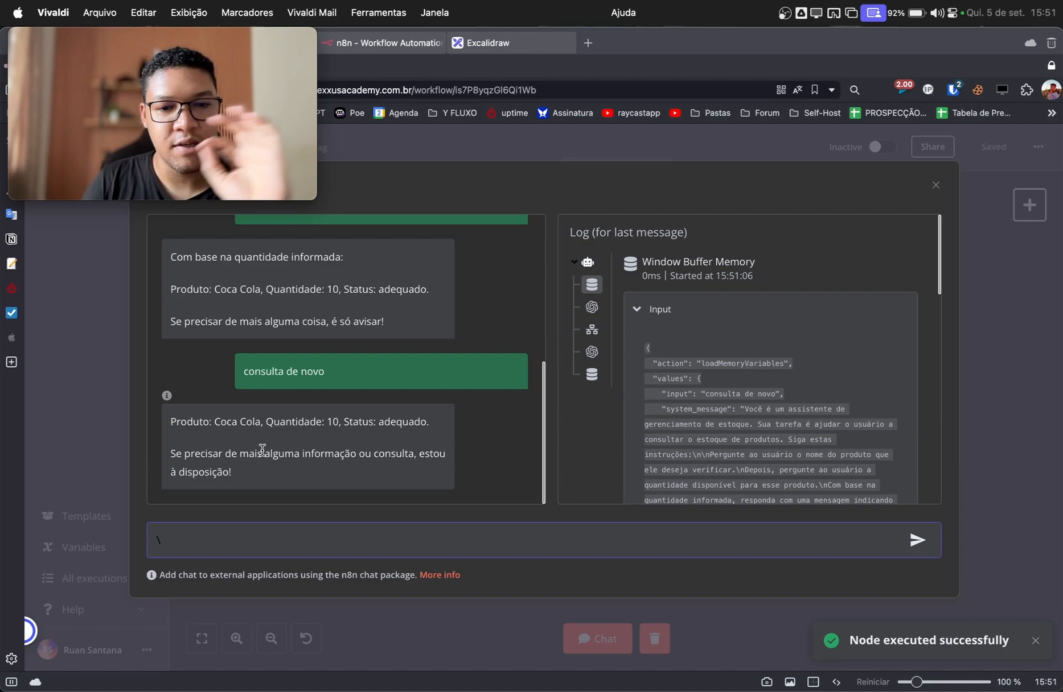
# Step: Examine the input query and output response of the Call n8n Workflow Tool entry in the chat log
pyautogui.click(592, 329)
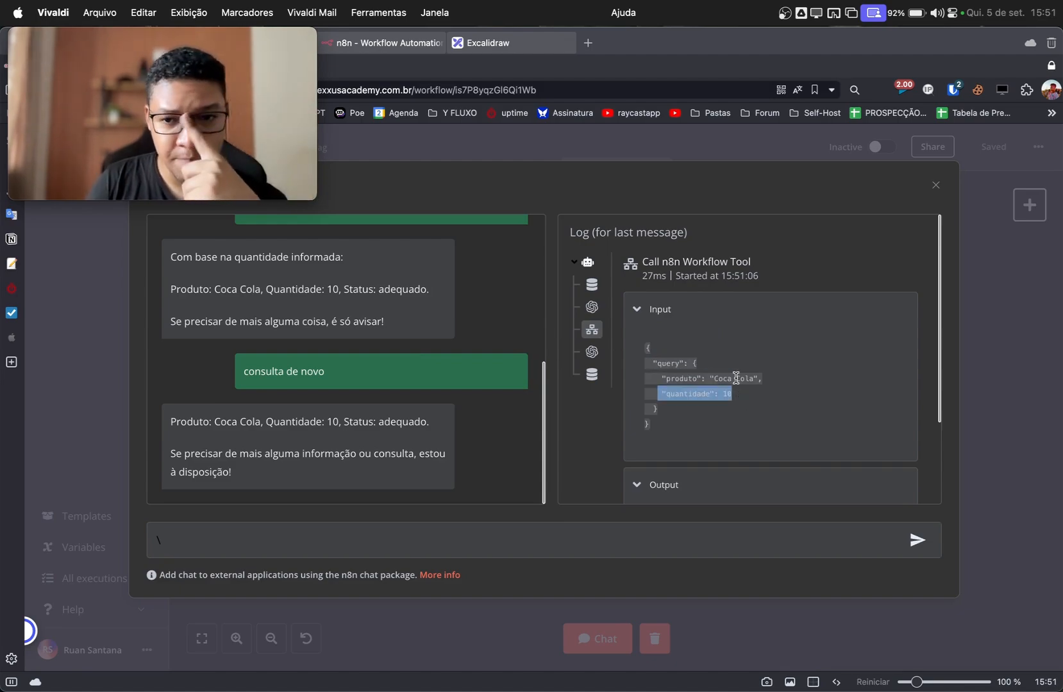
pyautogui.scroll(-4, 736, 378)
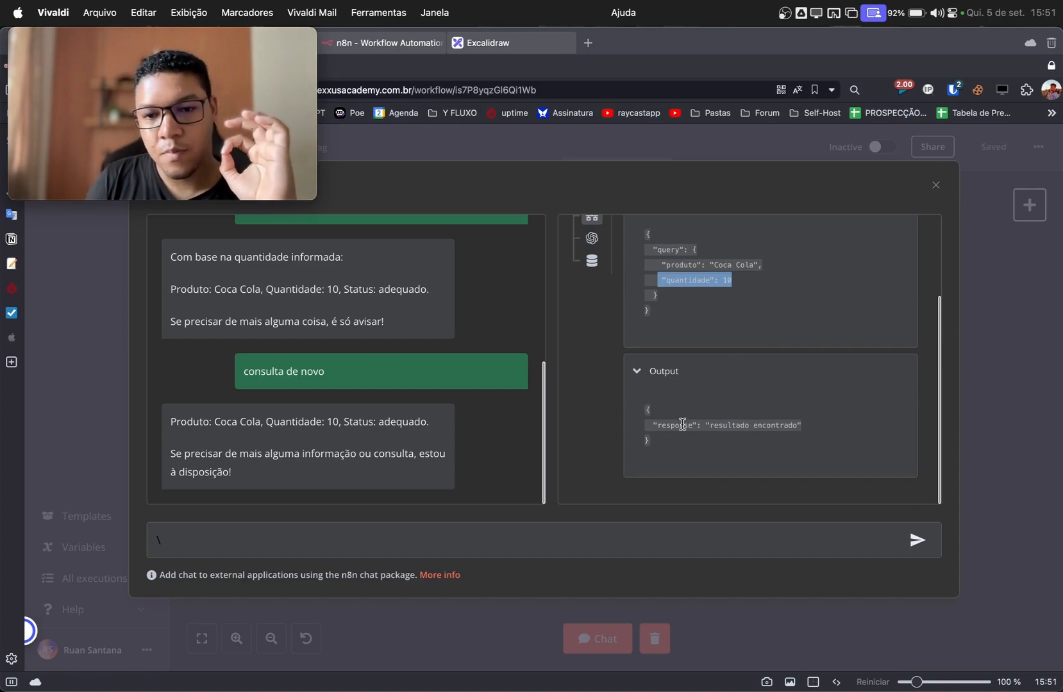
pyautogui.moveTo(650, 426); pyautogui.dragTo(720, 426)
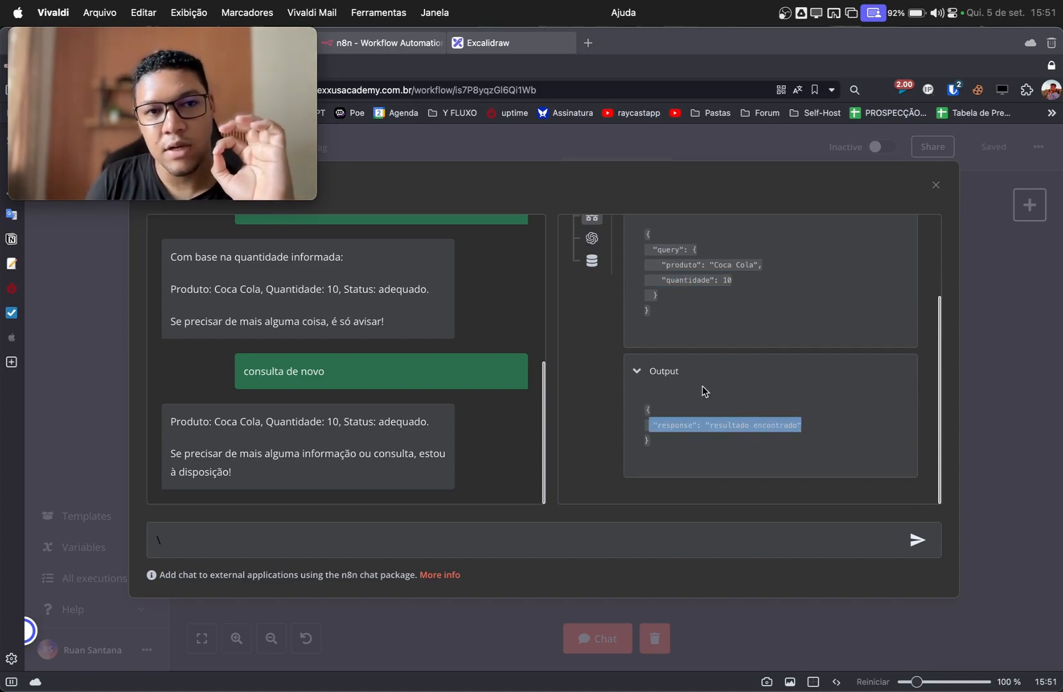
# Step: Open the latest execution of the called sub-workflow and examine the query data output by its Execute Workflow Trigger
pyautogui.click(398, 43)
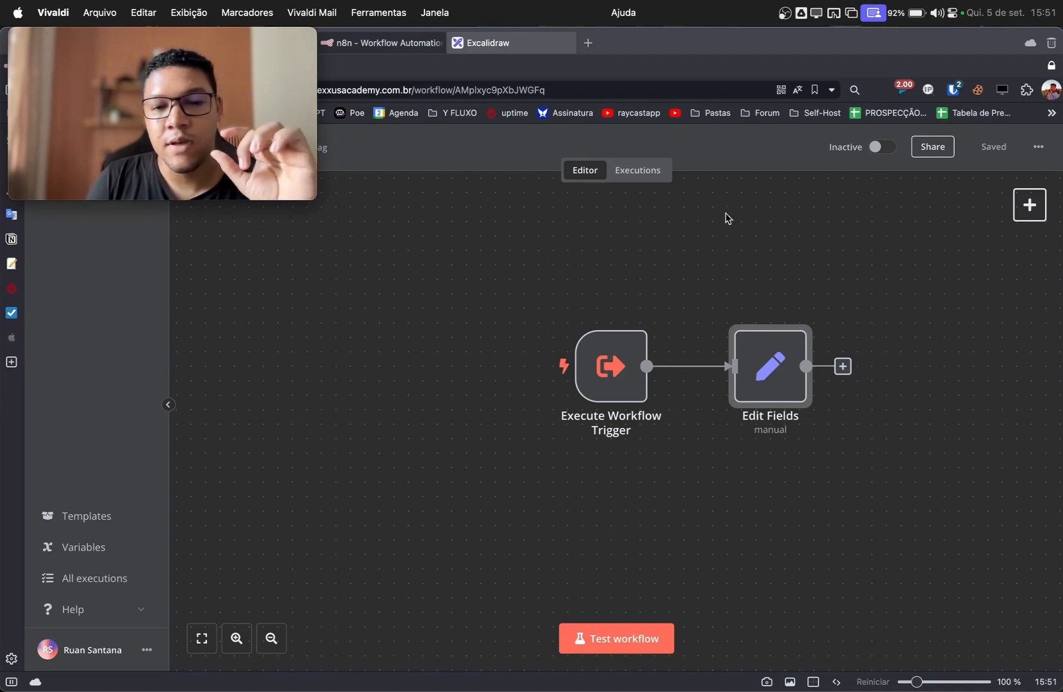
pyautogui.click(657, 172)
pyautogui.click(299, 281)
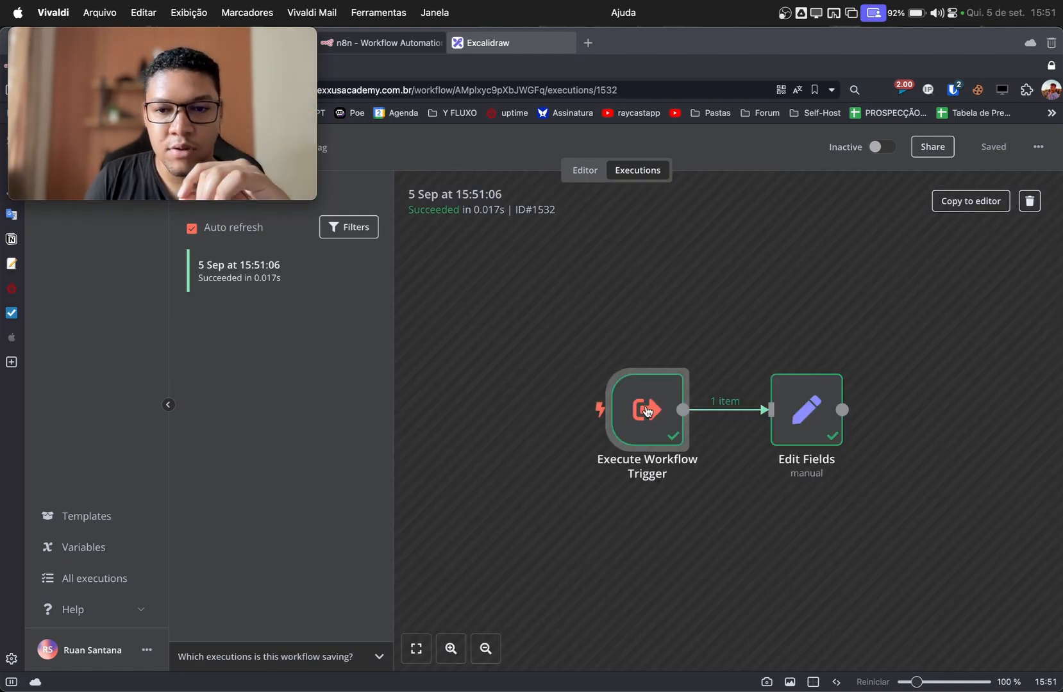
pyautogui.doubleClick(645, 405)
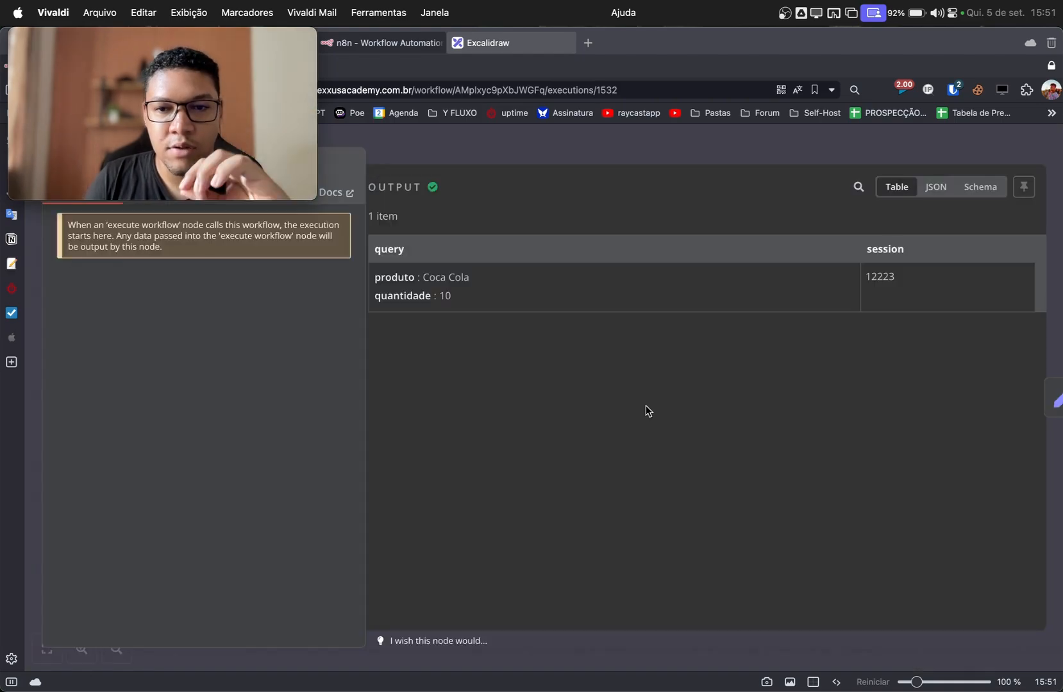
pyautogui.moveTo(457, 300)
pyautogui.mouseDown()
pyautogui.moveTo(406, 285)
pyautogui.moveTo(456, 306)
pyautogui.mouseUp()
pyautogui.click(437, 278)
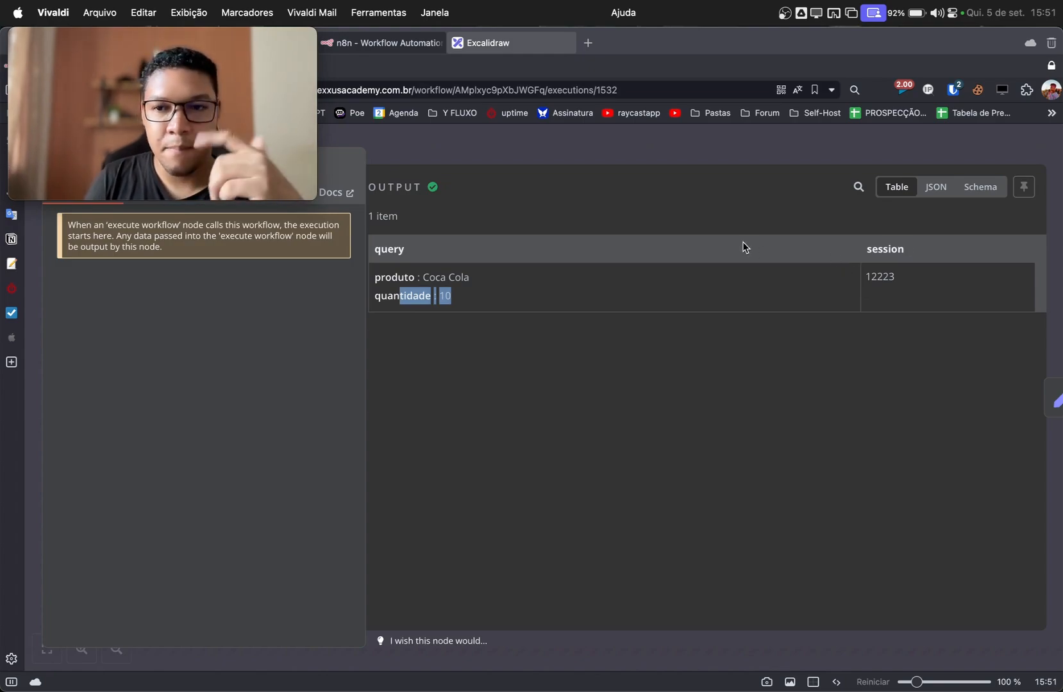
# Step: Return to My workflow 7, close the chat, and review the get_products tool's session input value and JSON example schema
pyautogui.moveTo(253, 84); pyautogui.dragTo(262, 189)
pyautogui.click(113, 43)
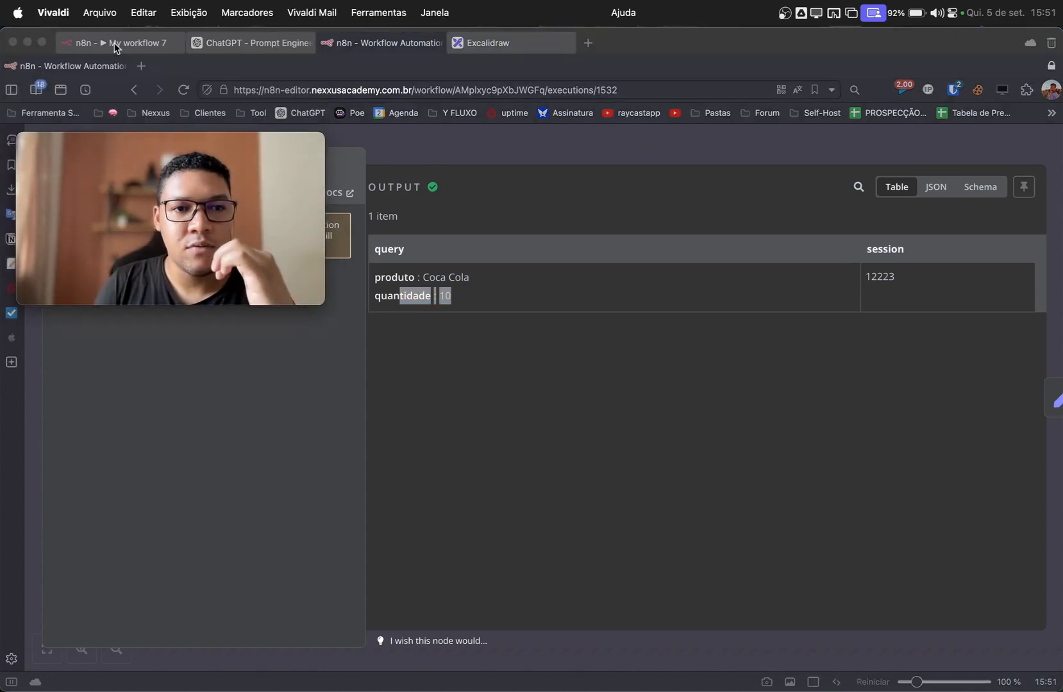
pyautogui.click(115, 46)
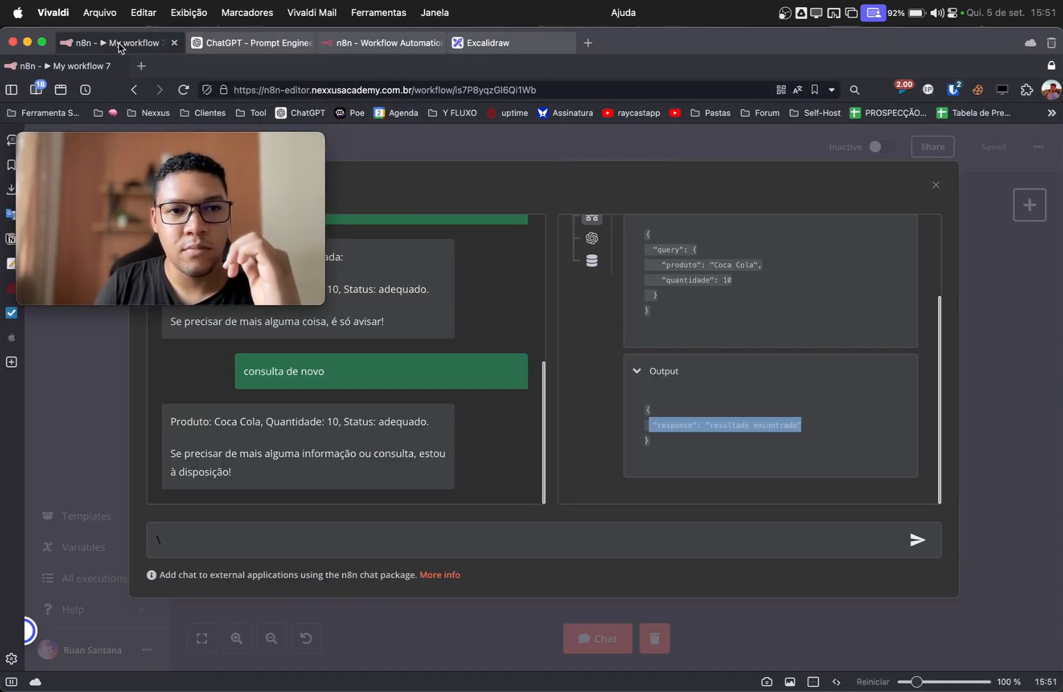
pyautogui.click(940, 187)
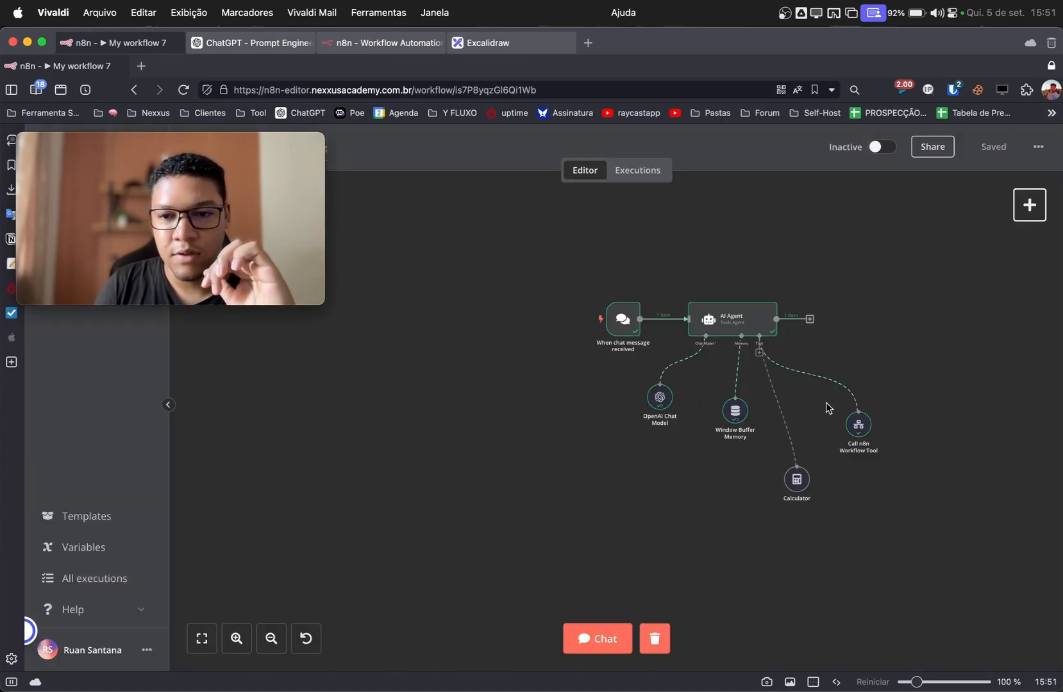
pyautogui.doubleClick(859, 425)
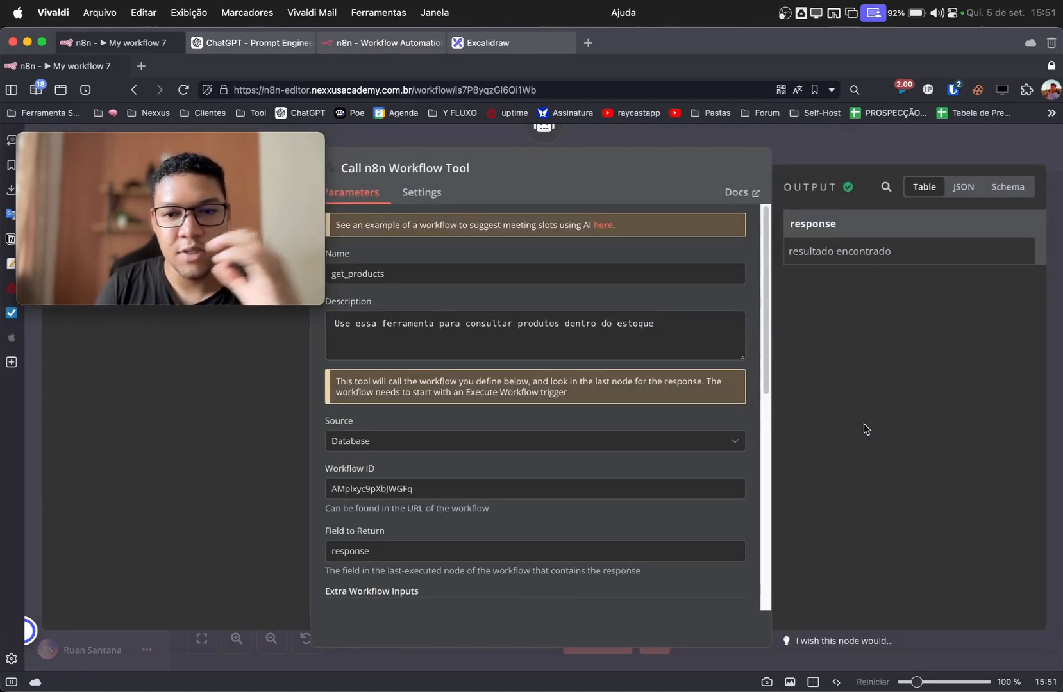
pyautogui.scroll(-3, 588, 415)
pyautogui.scroll(-2, 588, 415)
pyautogui.moveTo(408, 444); pyautogui.dragTo(278, 439)
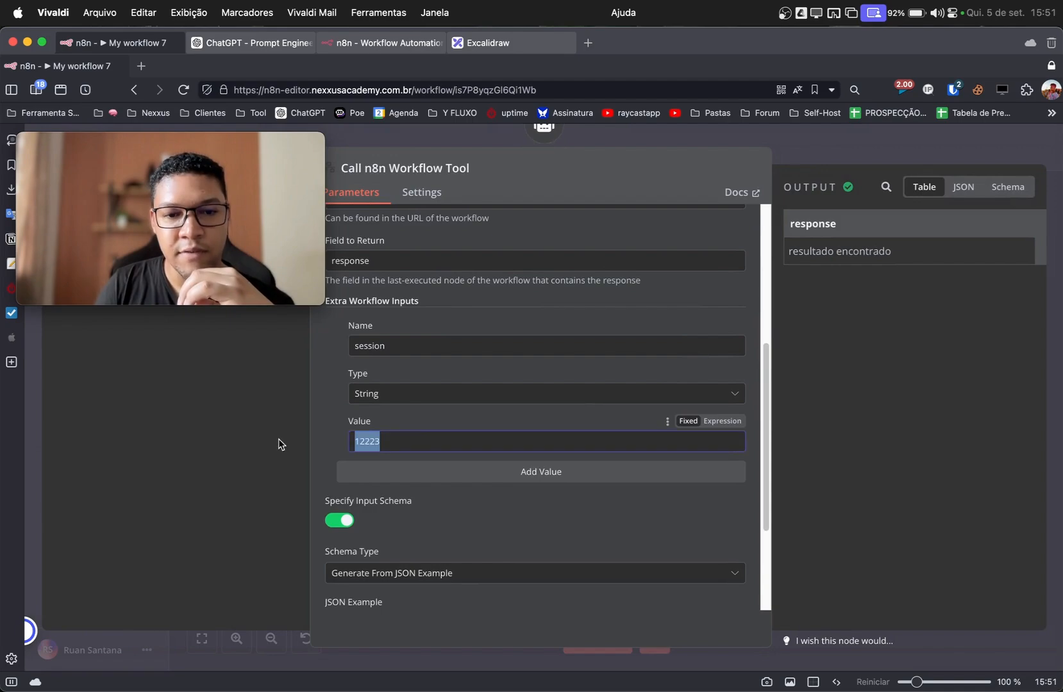
pyautogui.scroll(-5, 501, 447)
pyautogui.click(832, 155)
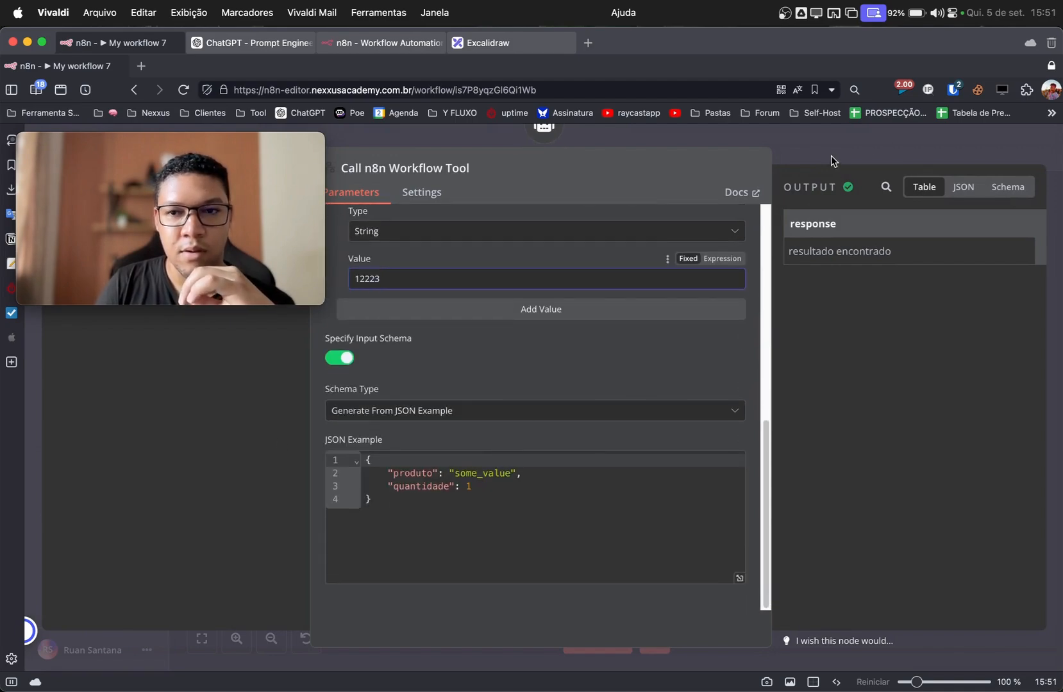
# Step: Recheck the trigger's output in the sub-workflow execution, close it, and return to the My workflow 7 canvas
pyautogui.click(397, 42)
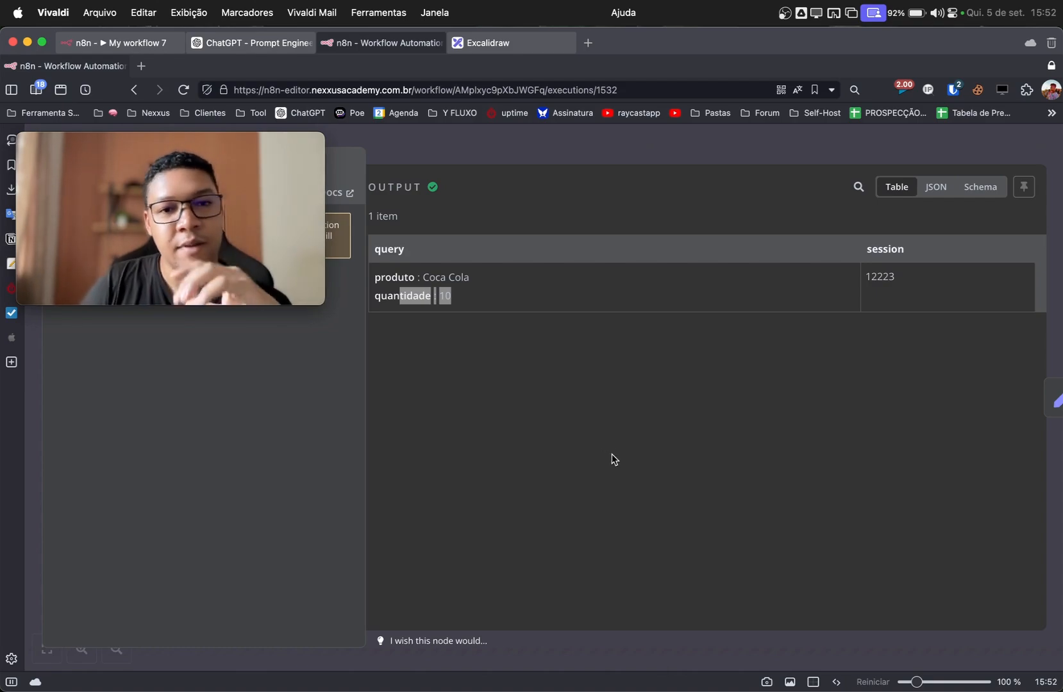
pyautogui.click(509, 155)
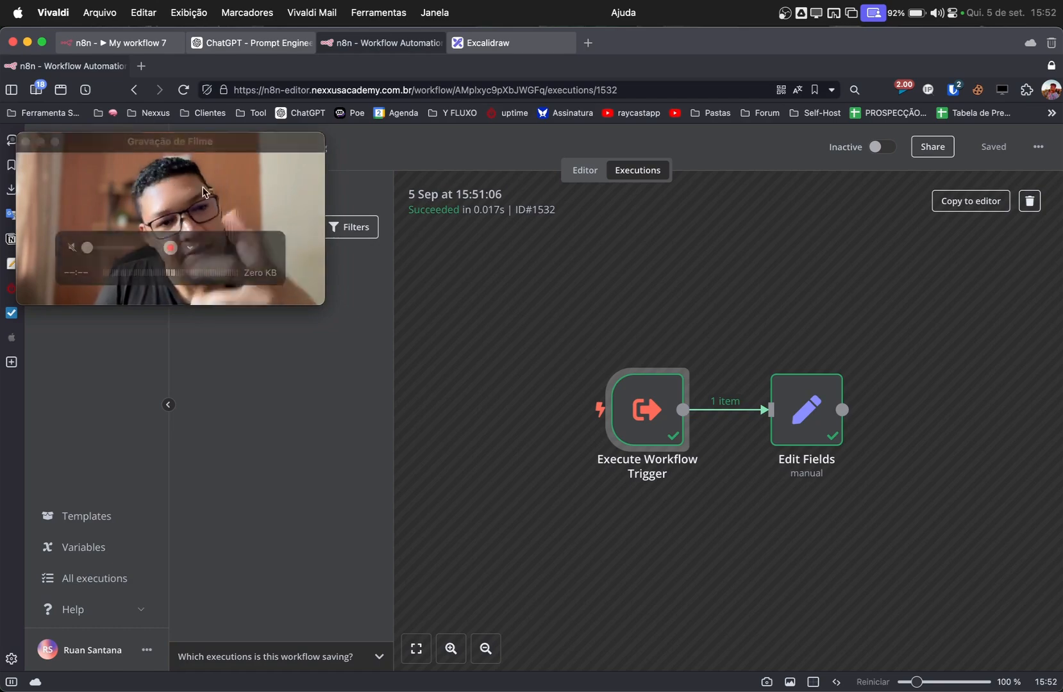
pyautogui.click(127, 44)
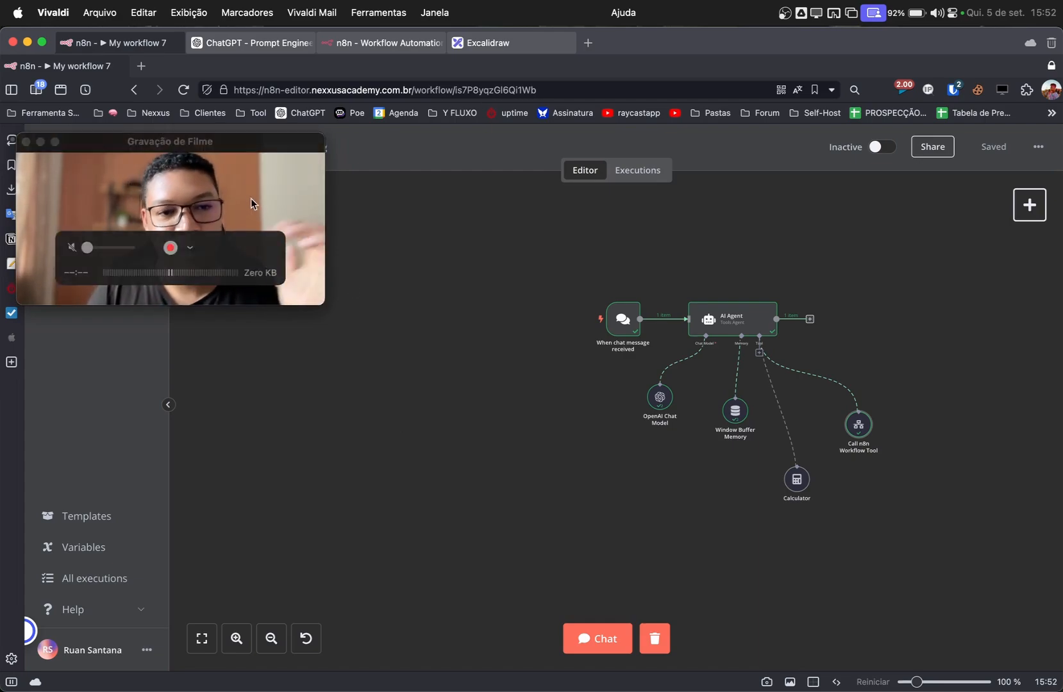
pyautogui.moveTo(251, 199); pyautogui.dragTo(593, 171)
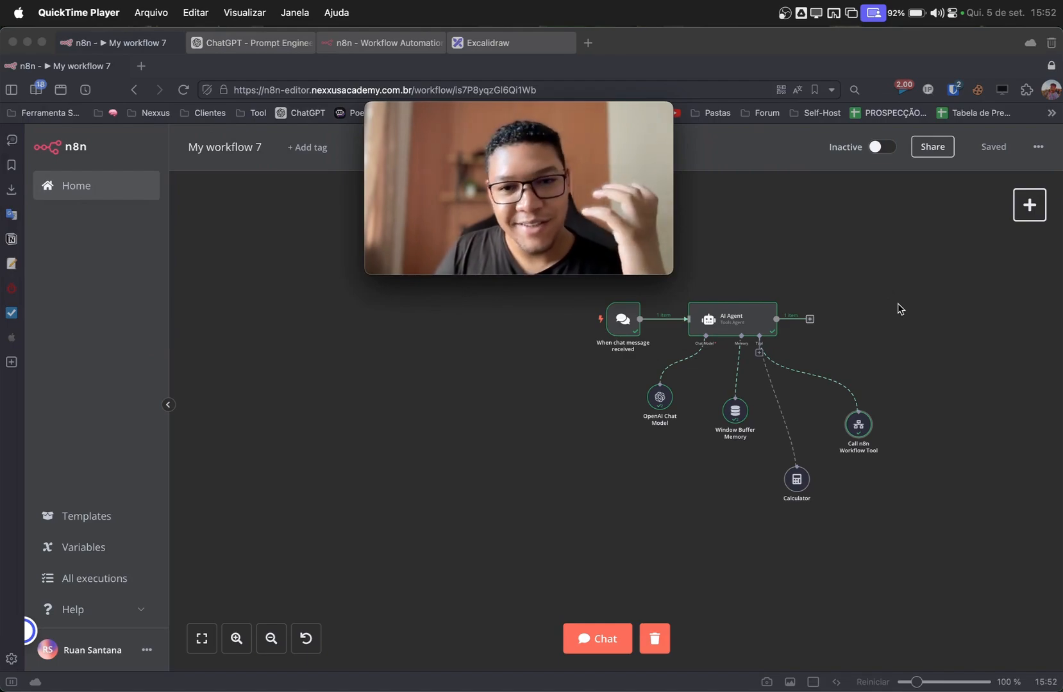